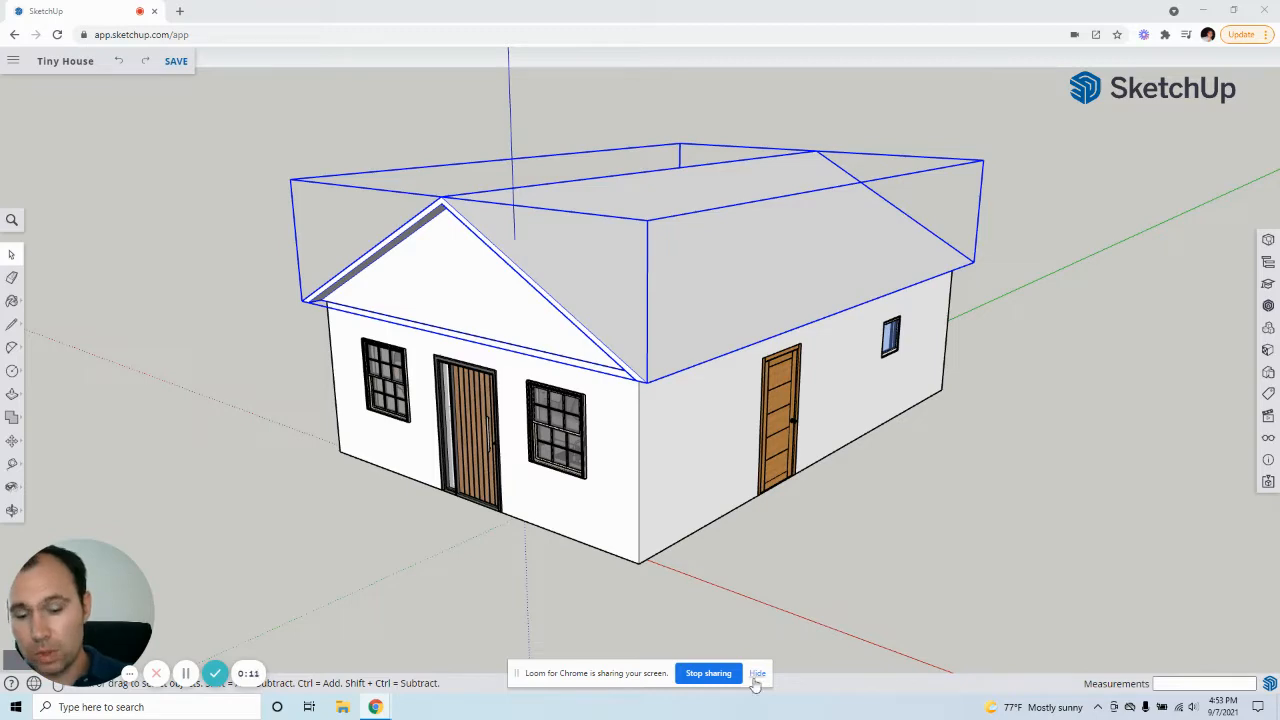
Delete the gable roof from the house so the walls are open at the top.
{"action": "left_click", "coordinate": [757, 674]}
{"action": "key", "text": "Delete"}
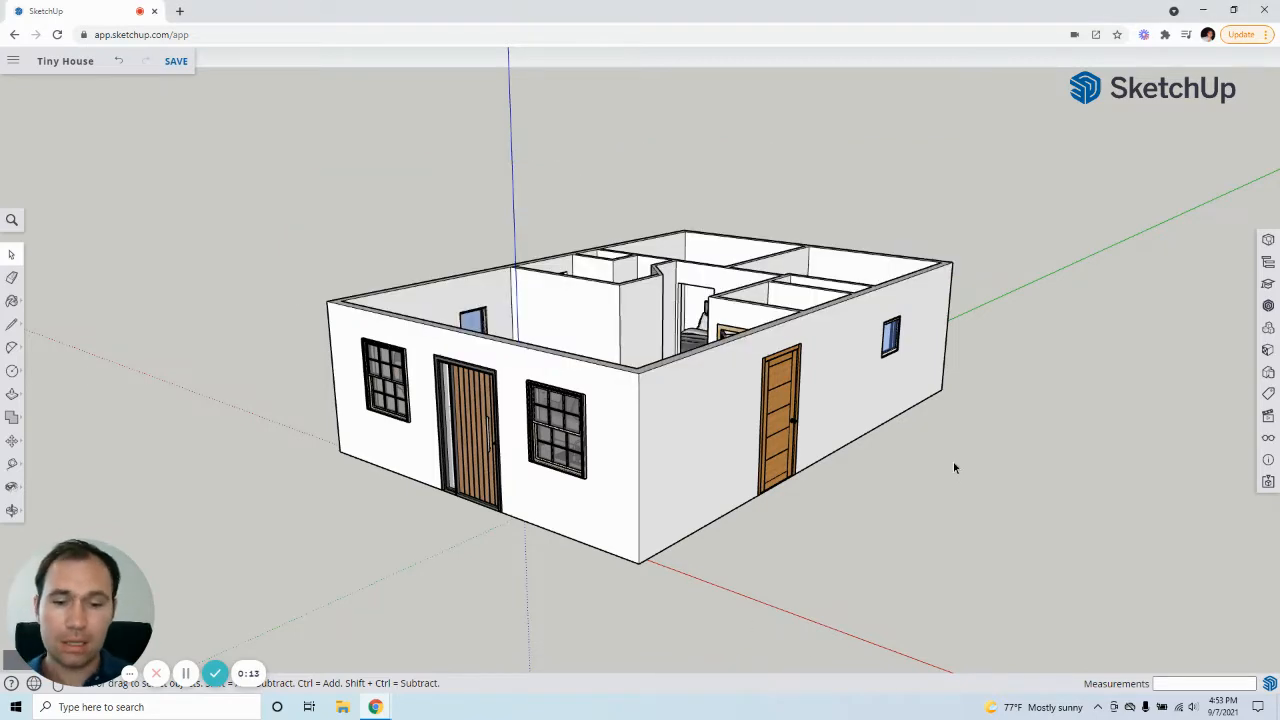
Draw a vertical line up from the midpoint of the front wall's top edge to mark the roof peak.
{"action": "mouse_move", "coordinate": [528, 323]}
{"action": "middle_mouse_down"}
{"action": "mouse_move", "coordinate": [784, 373]}
{"action": "mouse_move", "coordinate": [850, 370]}
{"action": "mouse_move", "coordinate": [540, 362]}
{"action": "middle_mouse_up"}
{"action": "left_click", "coordinate": [12, 324]}
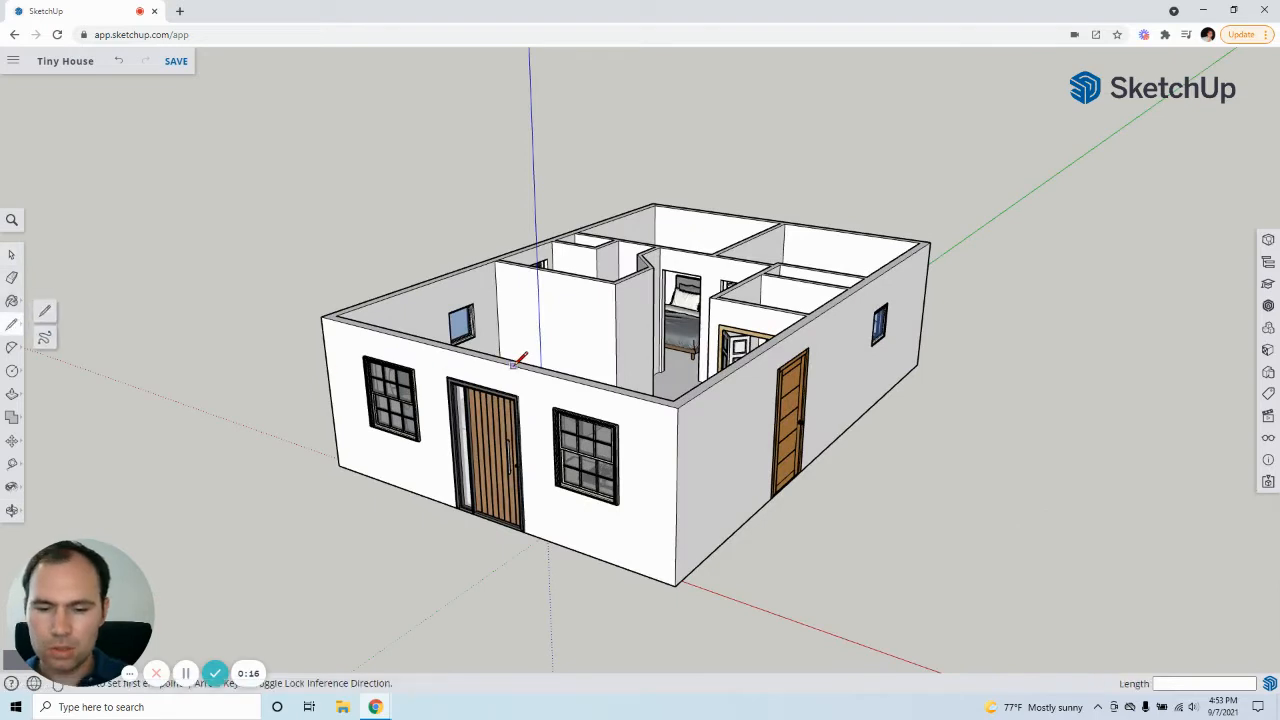
{"action": "left_click", "coordinate": [479, 355]}
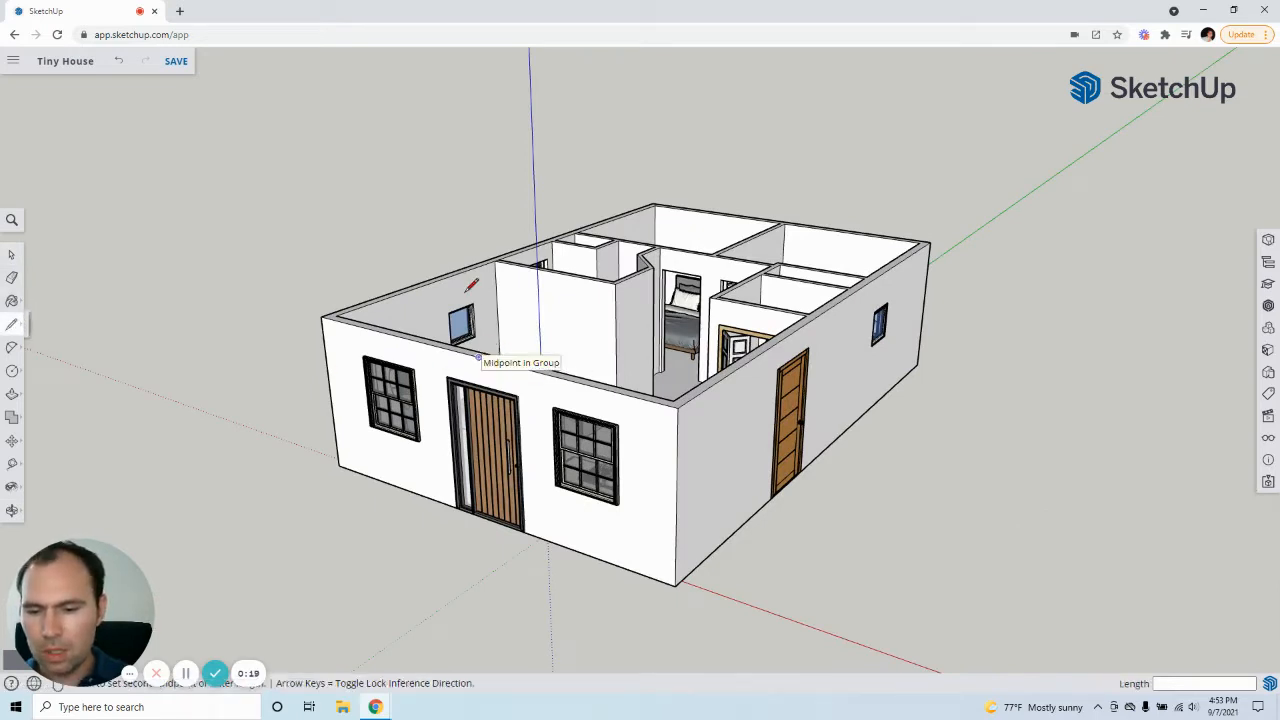
{"action": "left_click", "coordinate": [471, 220]}
{"action": "left_click", "coordinate": [12, 254]}
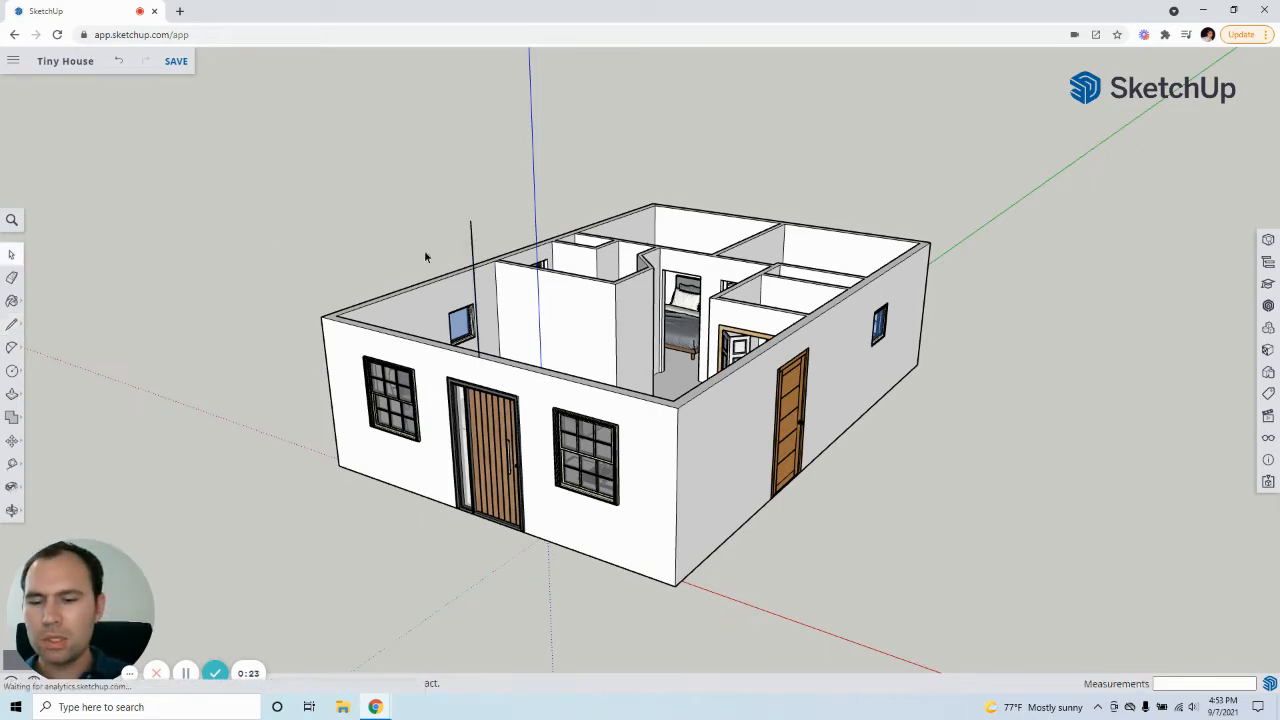
Draw sloping lines from the top of the vertical line down to both upper corners of the front wall.
{"action": "middle_click_drag", "start_coordinate": [470, 277], "coordinate": [485, 278]}
{"action": "key", "text": "l"}
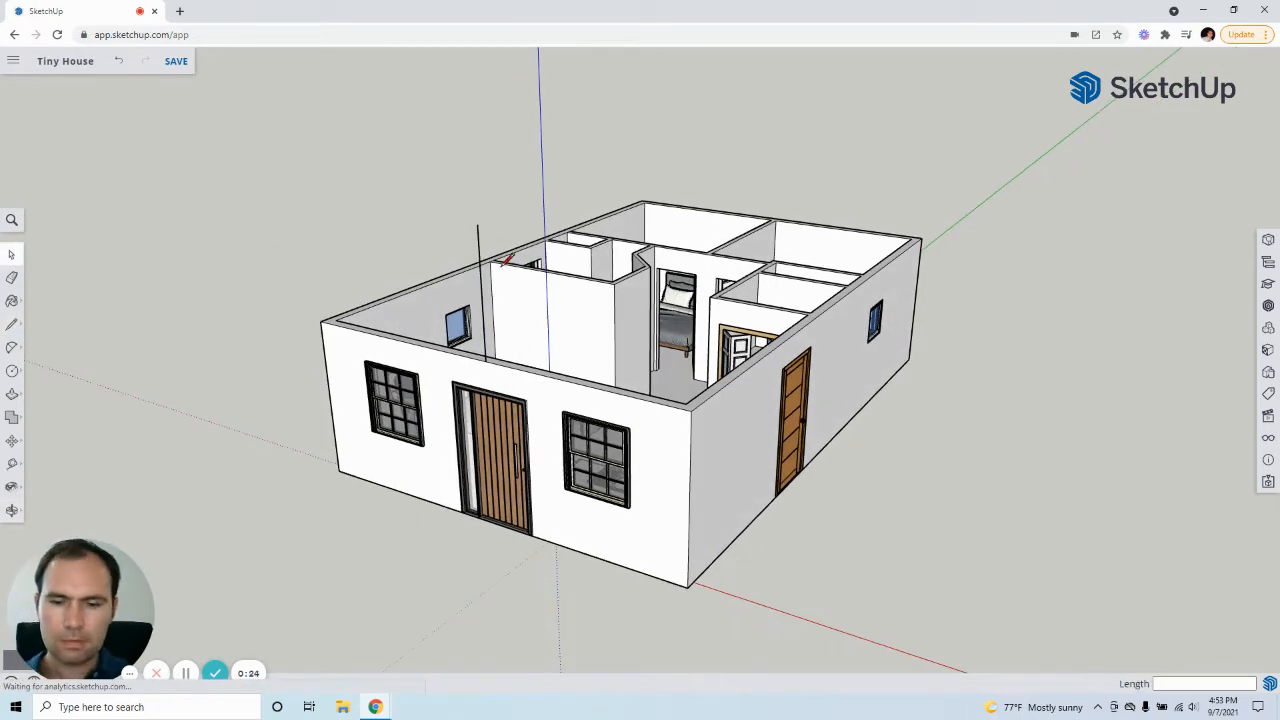
{"action": "left_click", "coordinate": [477, 225]}
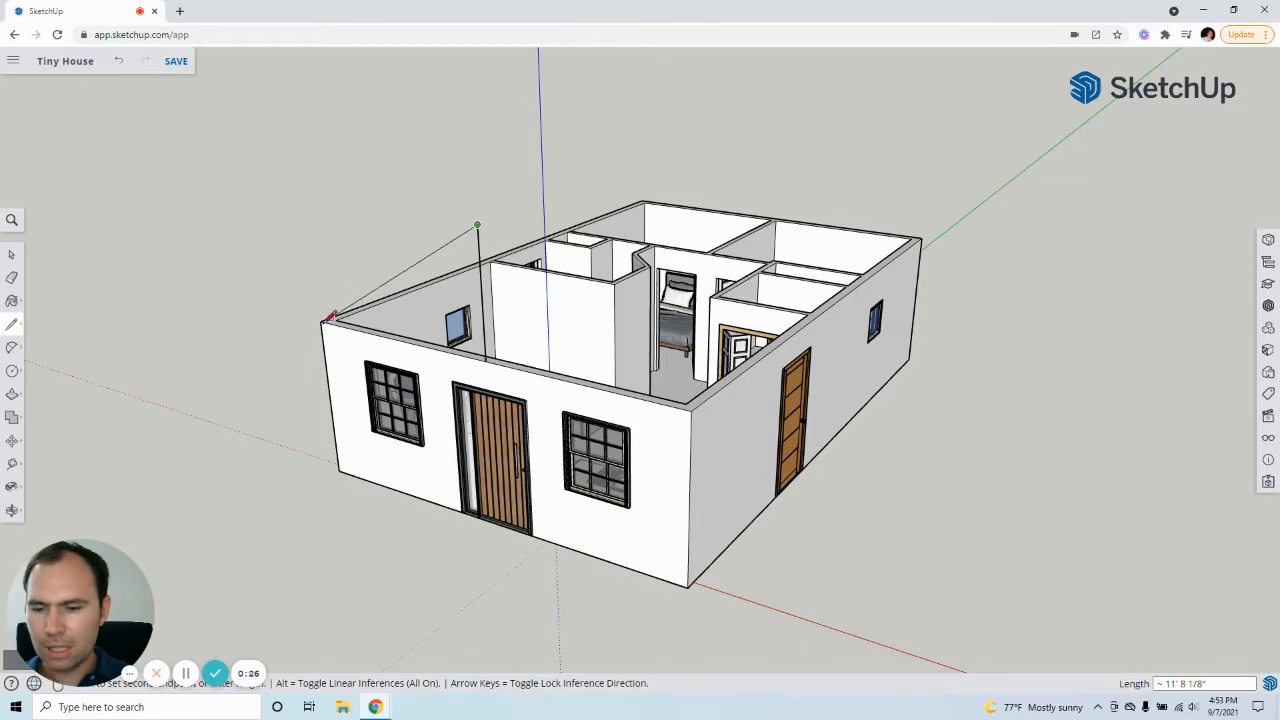
{"action": "left_click", "coordinate": [322, 321]}
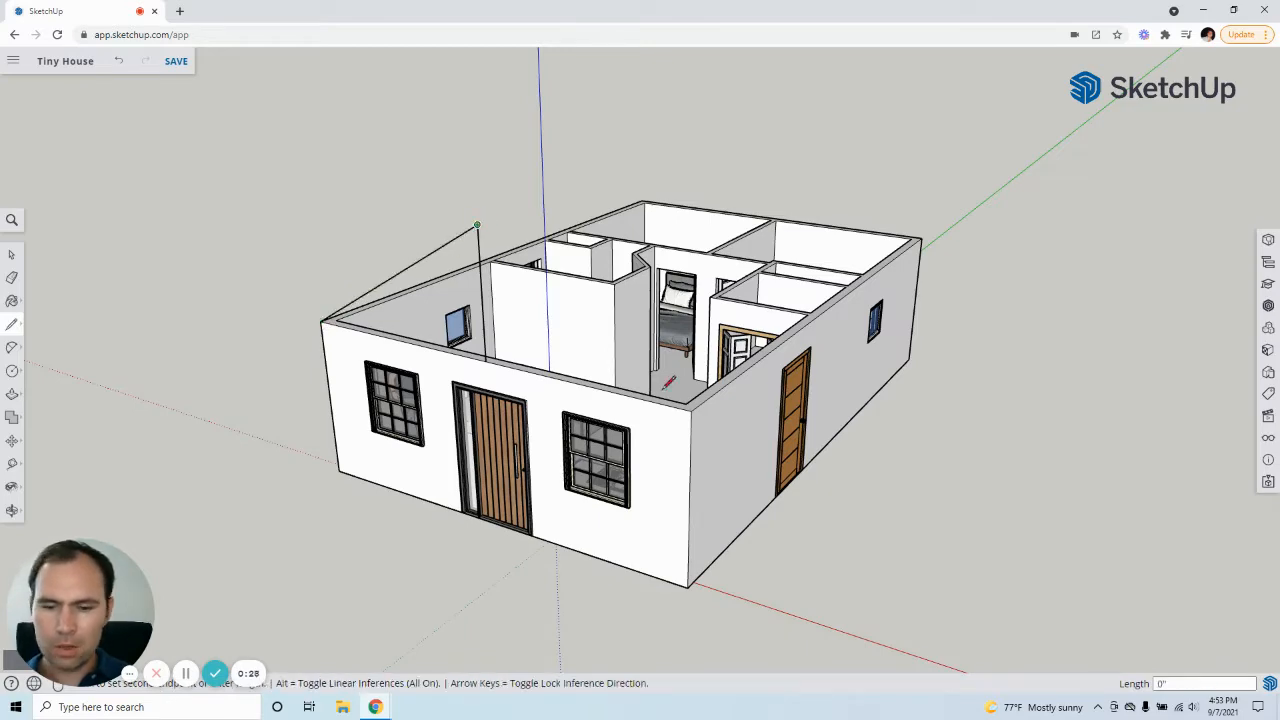
{"action": "middle_click_drag", "start_coordinate": [660, 417], "coordinate": [464, 420]}
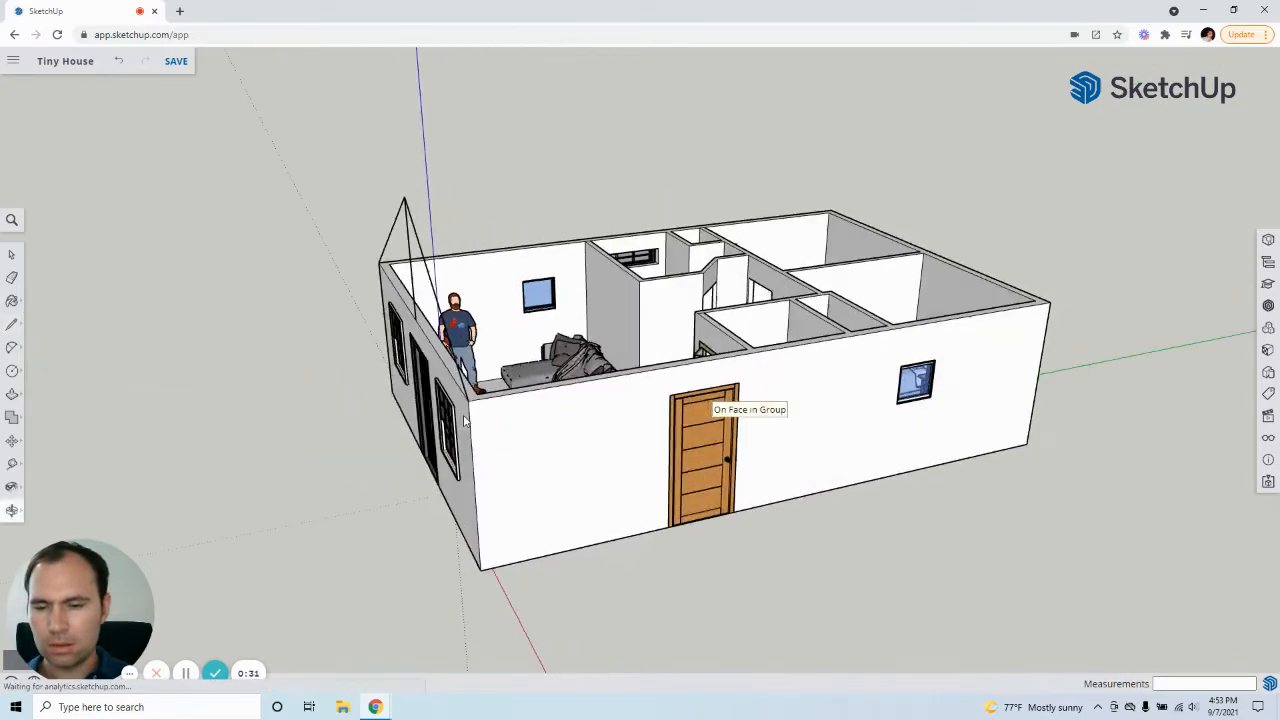
Draw a narrow 2" wide sloping face from the front corner of the side-door wall up to the roof peak.
{"action": "key", "text": "l"}
{"action": "scroll", "coordinate": [460, 408], "scroll_direction": "up", "scroll_amount": 4}
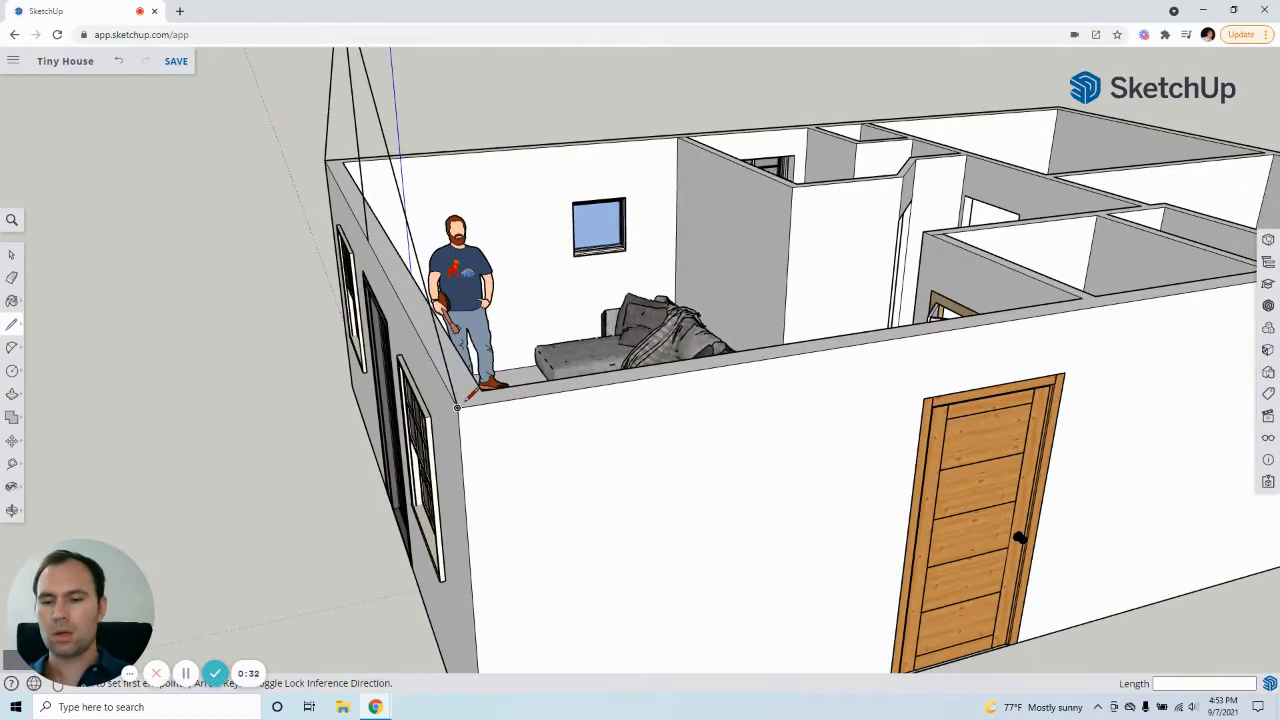
{"action": "scroll", "coordinate": [457, 407], "scroll_direction": "up", "scroll_amount": 2}
{"action": "left_click", "coordinate": [452, 411]}
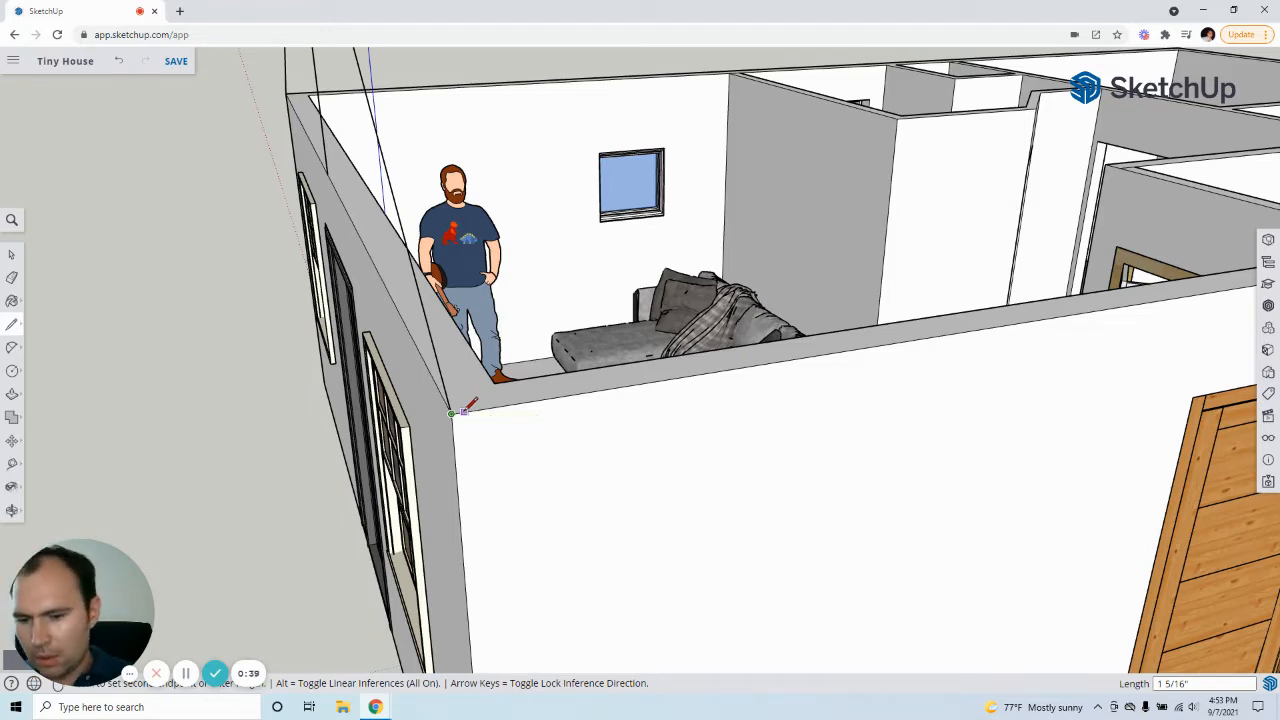
{"action": "scroll", "coordinate": [523, 455], "scroll_direction": "down", "scroll_amount": 2}
{"action": "mouse_move", "coordinate": [523, 455]}
{"action": "middle_mouse_down"}
{"action": "mouse_move", "coordinate": [618, 505]}
{"action": "mouse_move", "coordinate": [521, 478]}
{"action": "middle_mouse_up"}
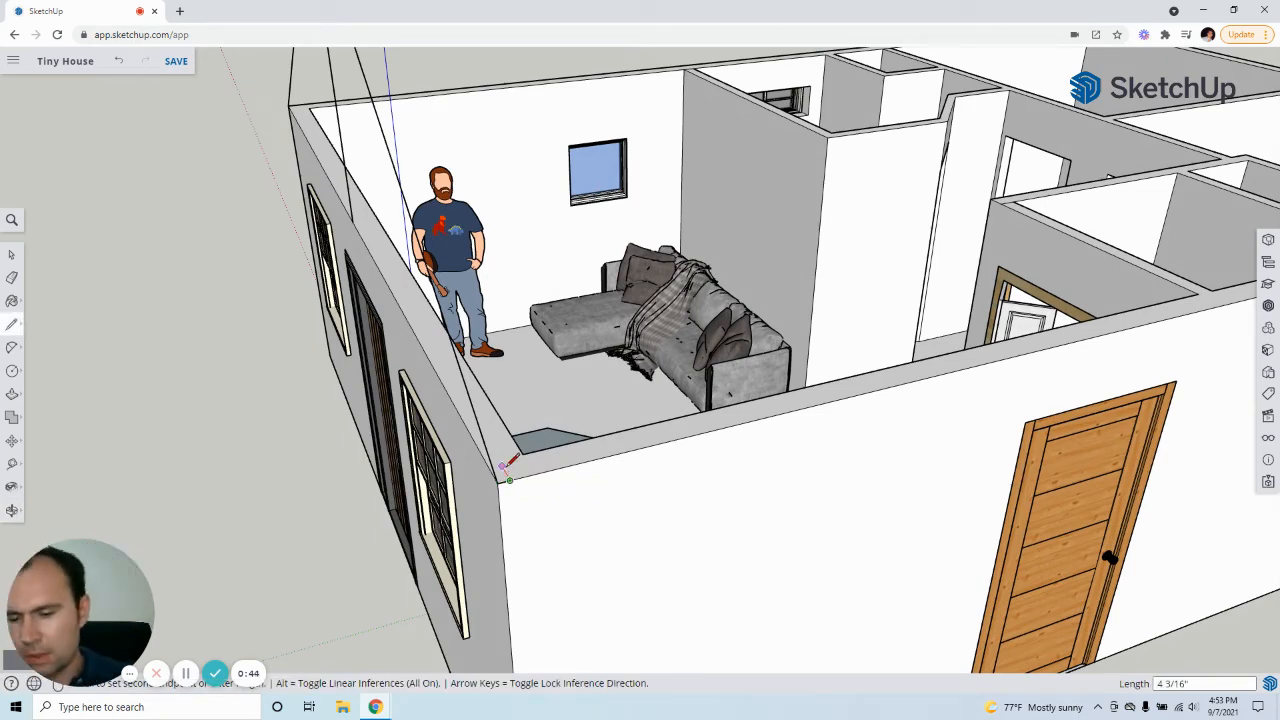
{"action": "scroll", "coordinate": [528, 478], "scroll_direction": "down", "scroll_amount": 2}
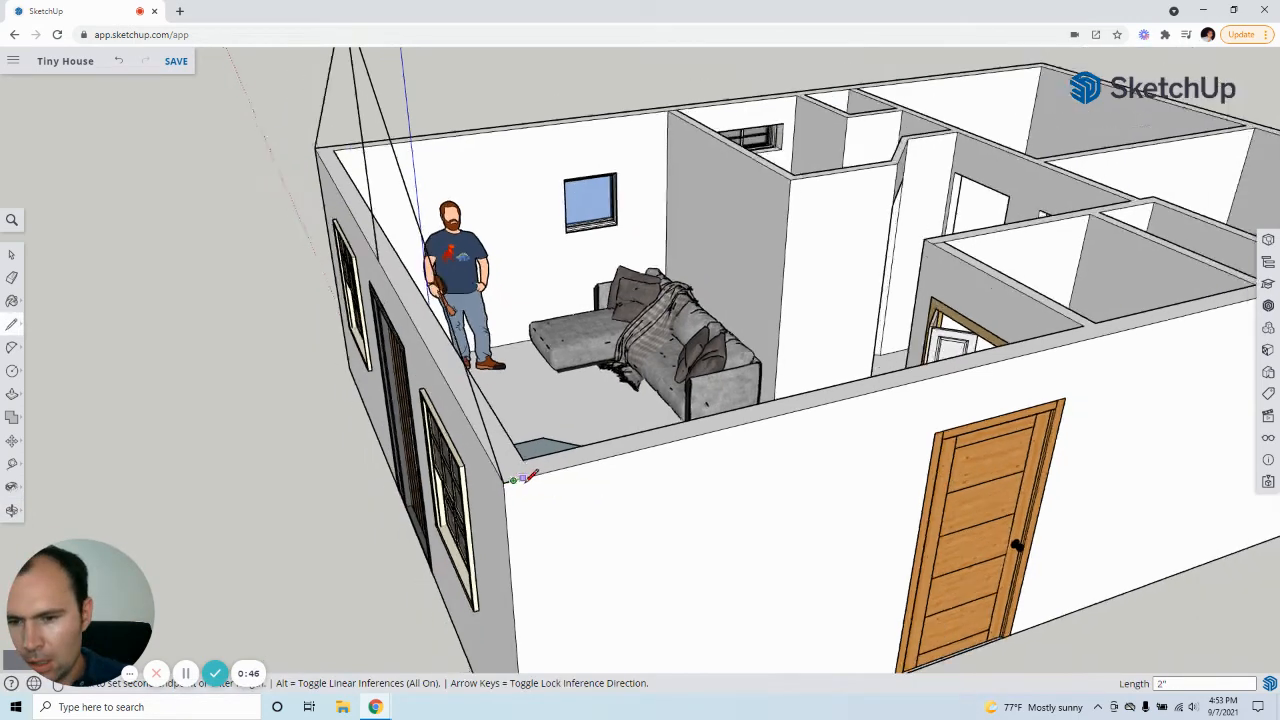
{"action": "key", "text": "Escape"}
{"action": "left_click", "coordinate": [374, 79]}
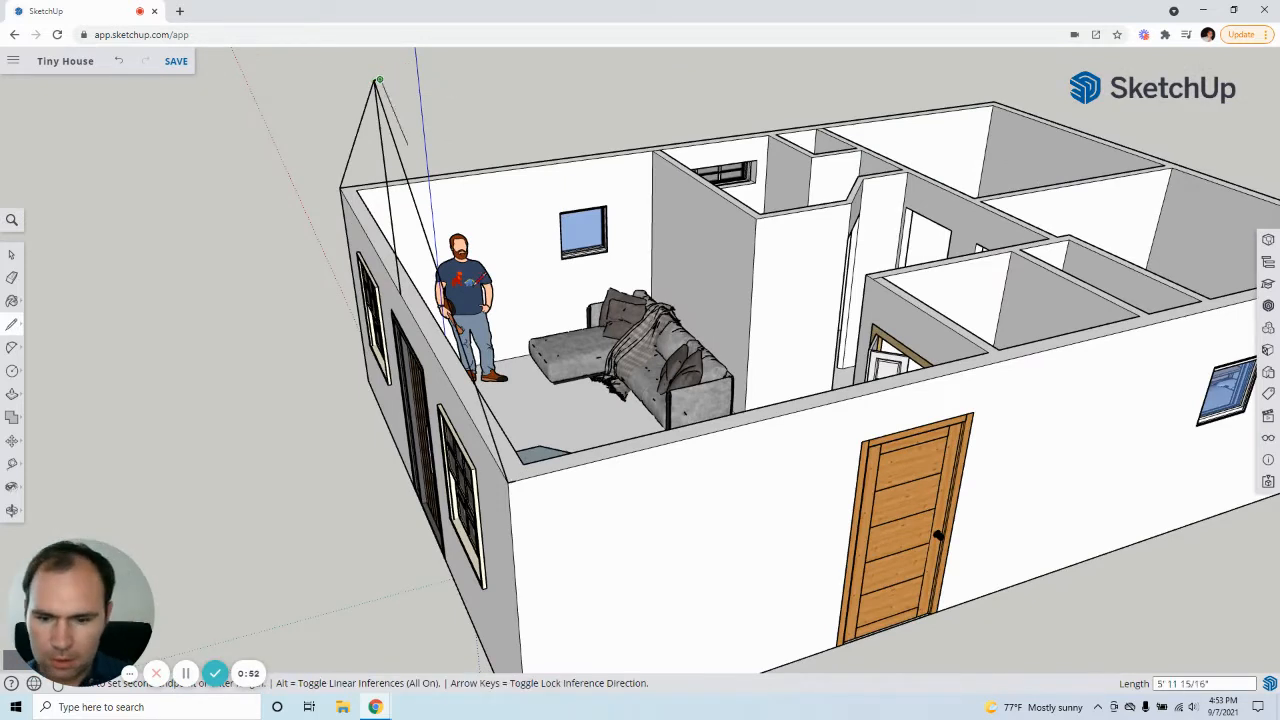
{"action": "left_click", "coordinate": [515, 480]}
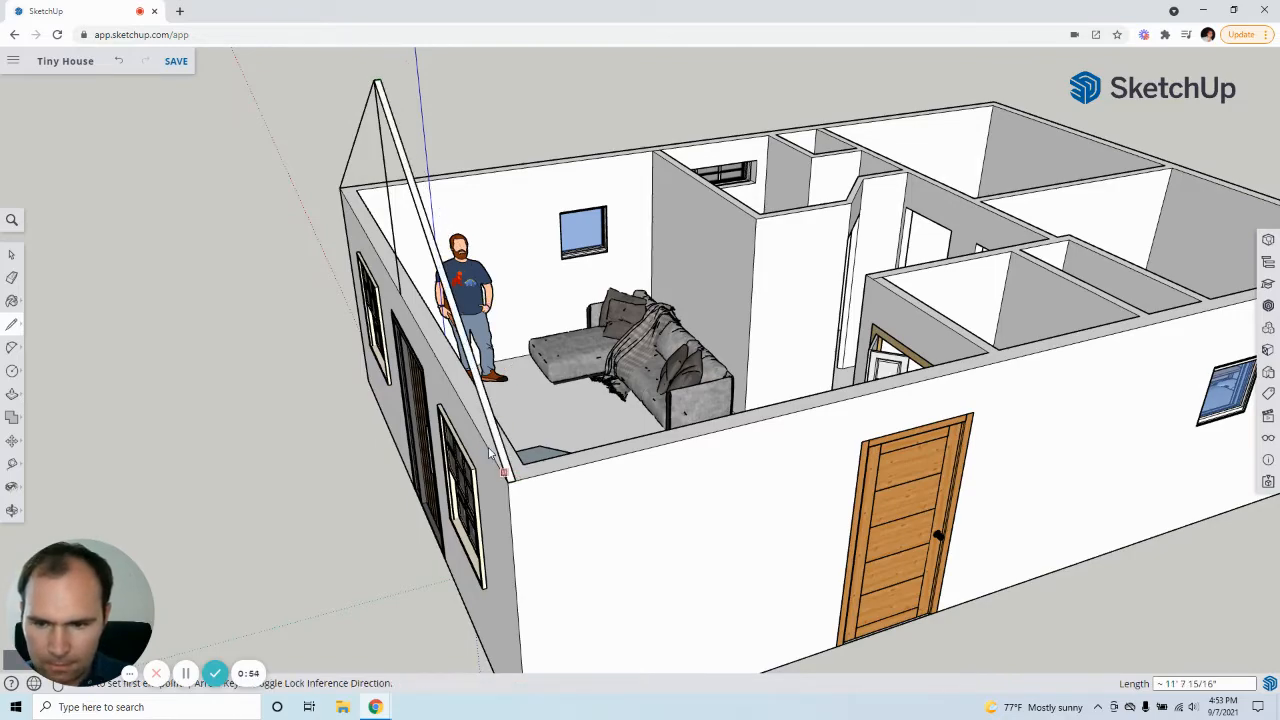
Push/Pull the underside of the narrow sloping face 6" to form a solid rafter.
{"action": "mouse_move", "coordinate": [481, 459]}
{"action": "middle_mouse_down"}
{"action": "mouse_move", "coordinate": [729, 434]}
{"action": "mouse_move", "coordinate": [767, 335]}
{"action": "mouse_move", "coordinate": [770, 180]}
{"action": "middle_mouse_up"}
{"action": "scroll", "coordinate": [767, 183], "scroll_direction": "up", "scroll_amount": 4}
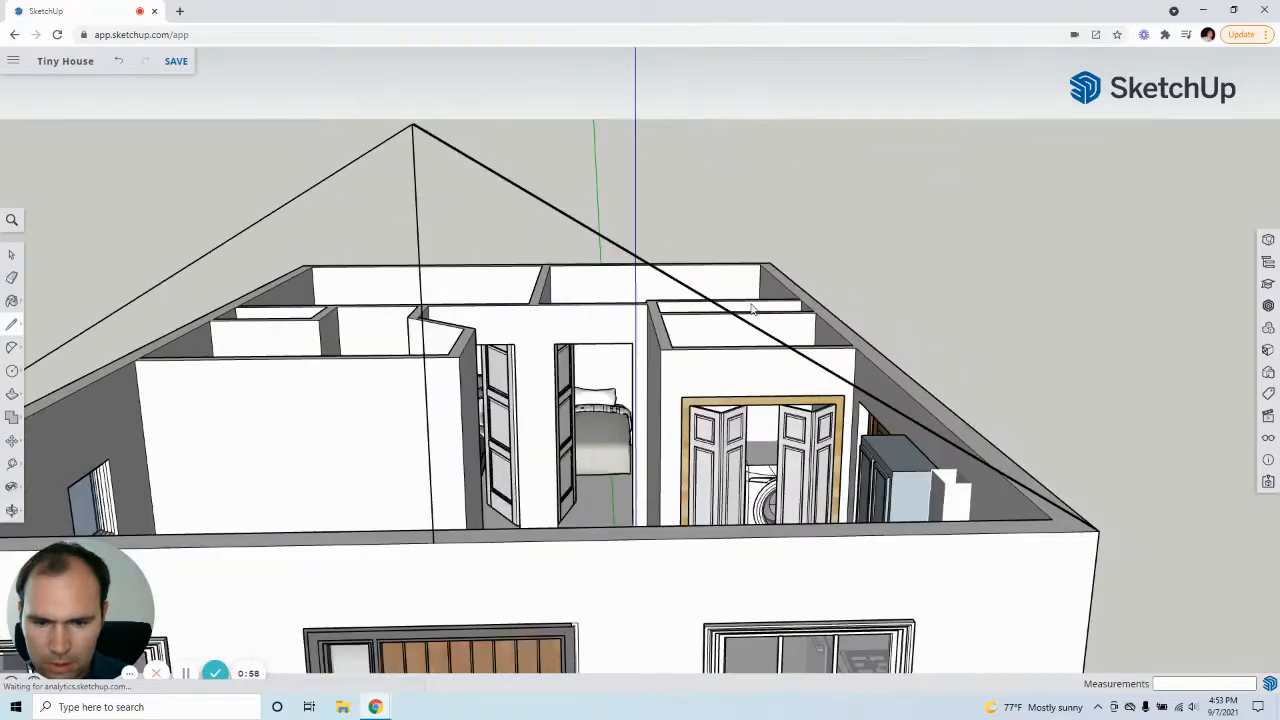
{"action": "mouse_move", "coordinate": [752, 309]}
{"action": "middle_mouse_down"}
{"action": "mouse_move", "coordinate": [720, 381]}
{"action": "mouse_move", "coordinate": [651, 352]}
{"action": "mouse_move", "coordinate": [505, 330]}
{"action": "middle_mouse_up"}
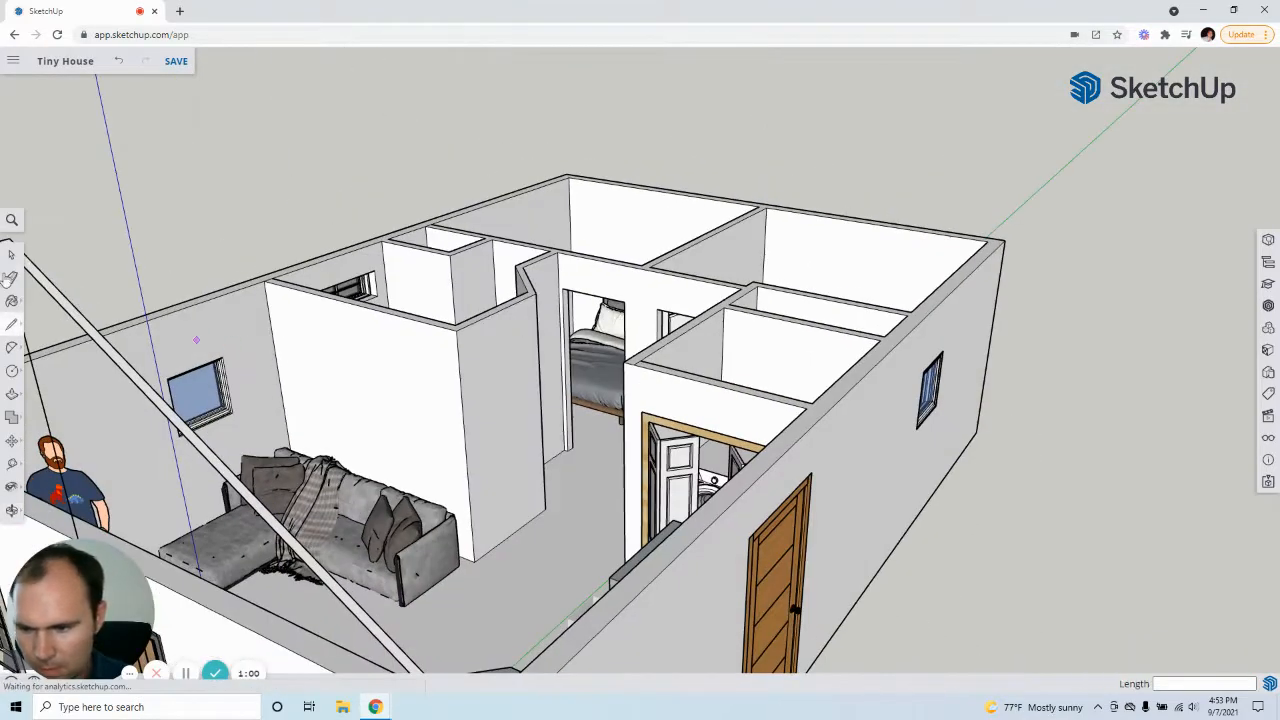
{"action": "left_click", "coordinate": [12, 254]}
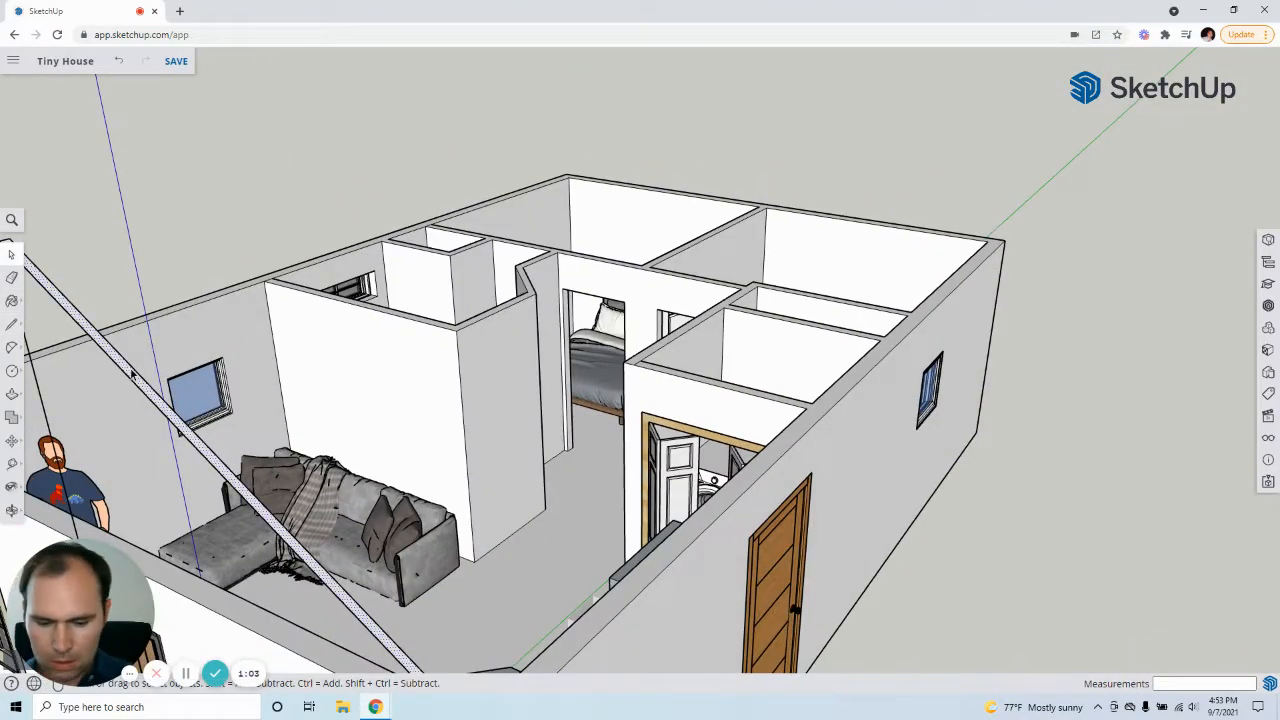
{"action": "middle_click_drag", "start_coordinate": [131, 373], "coordinate": [774, 267]}
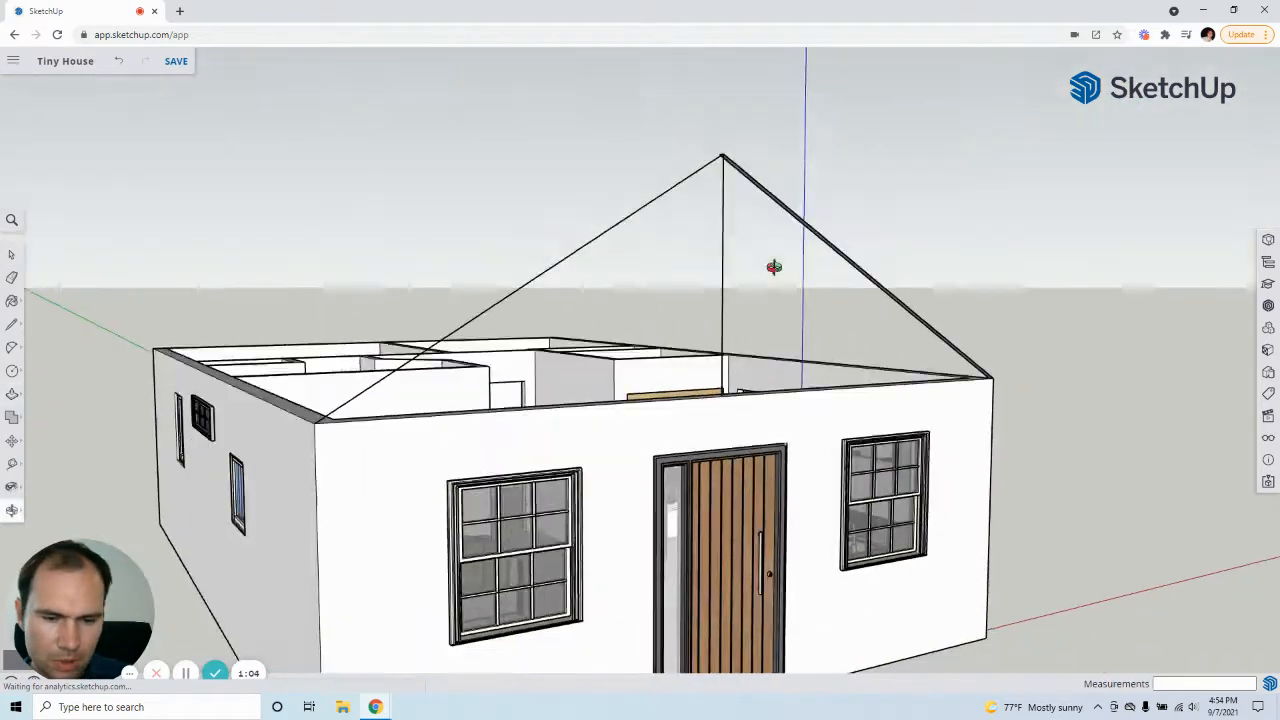
{"action": "key", "text": "p"}
{"action": "scroll", "coordinate": [806, 189], "scroll_direction": "up", "scroll_amount": 5}
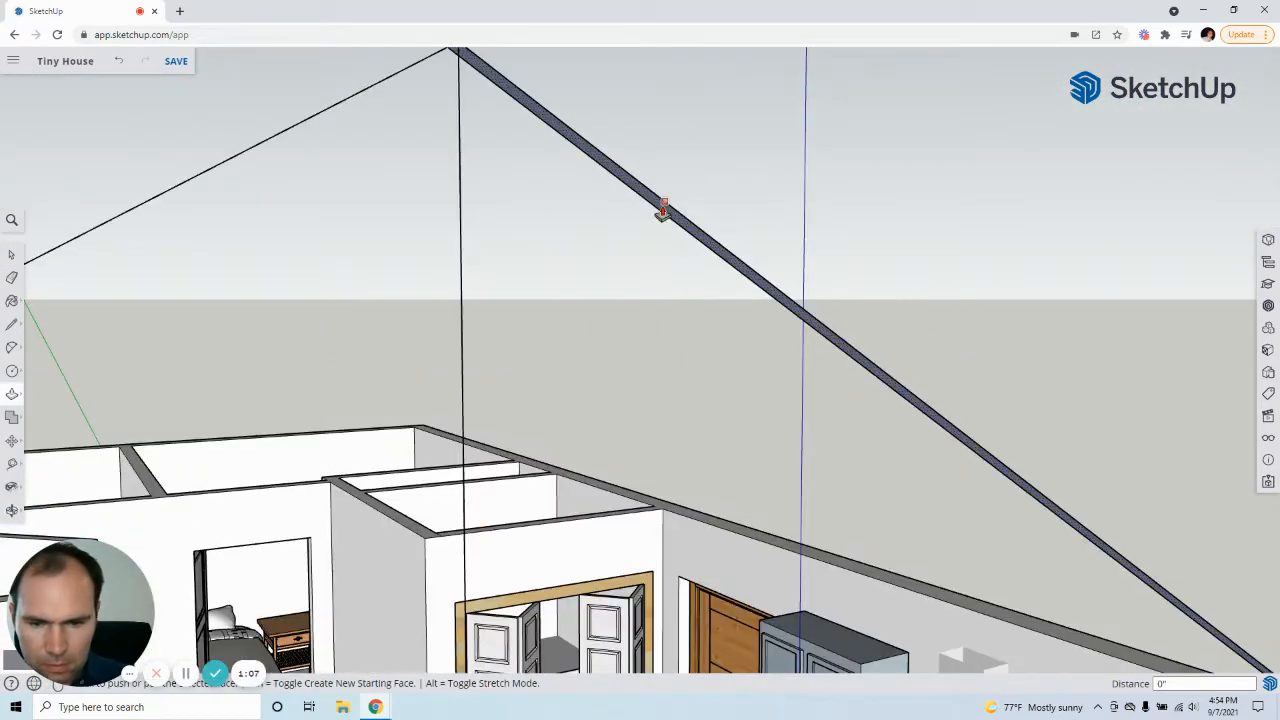
{"action": "left_click", "coordinate": [663, 212]}
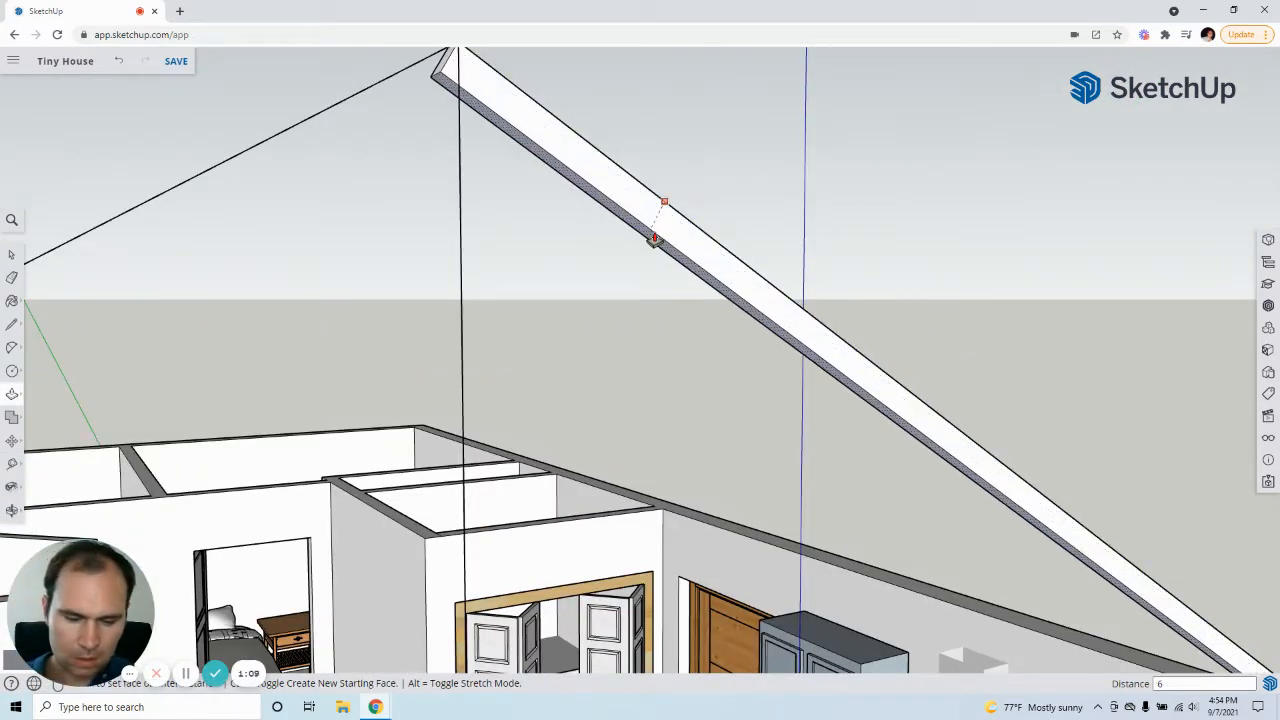
{"action": "type", "text": "6"}
{"action": "key", "text": "Return"}
Delete the vertical guide line and the opposite sloping line, leaving only the rafter.
{"action": "scroll", "coordinate": [731, 303], "scroll_direction": "down", "scroll_amount": 5}
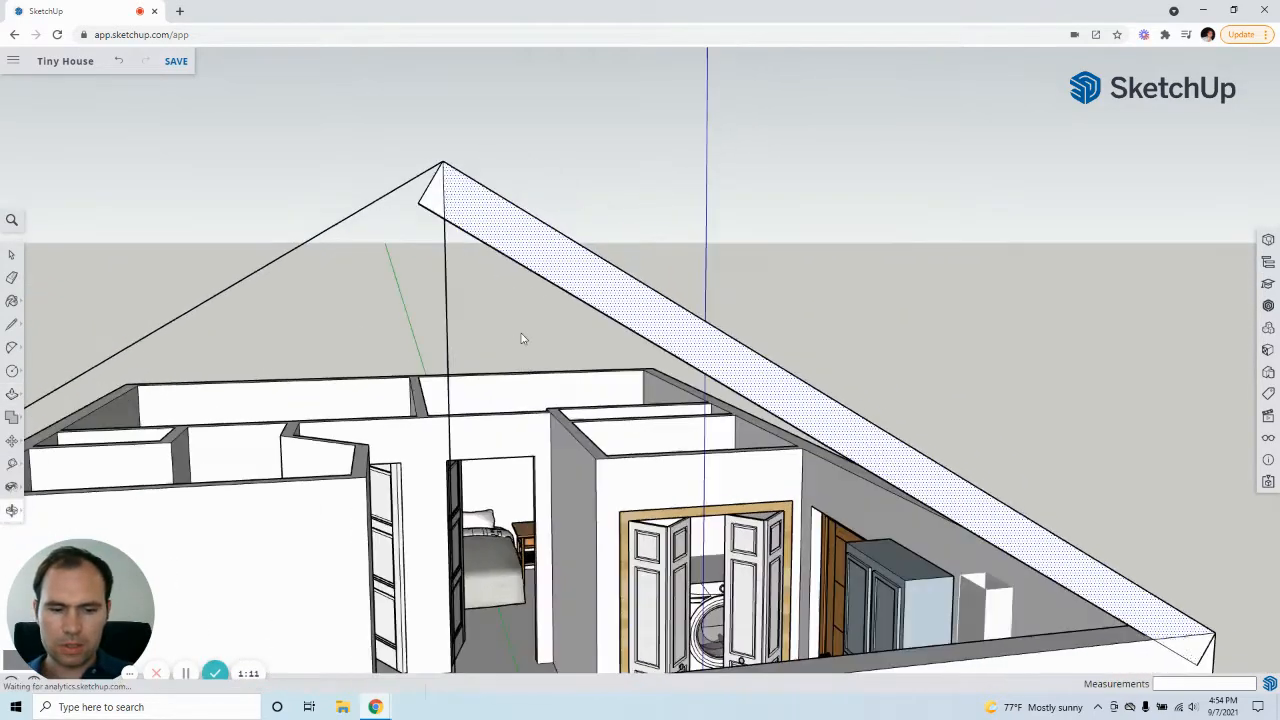
{"action": "middle_click_drag", "start_coordinate": [521, 338], "coordinate": [123, 337]}
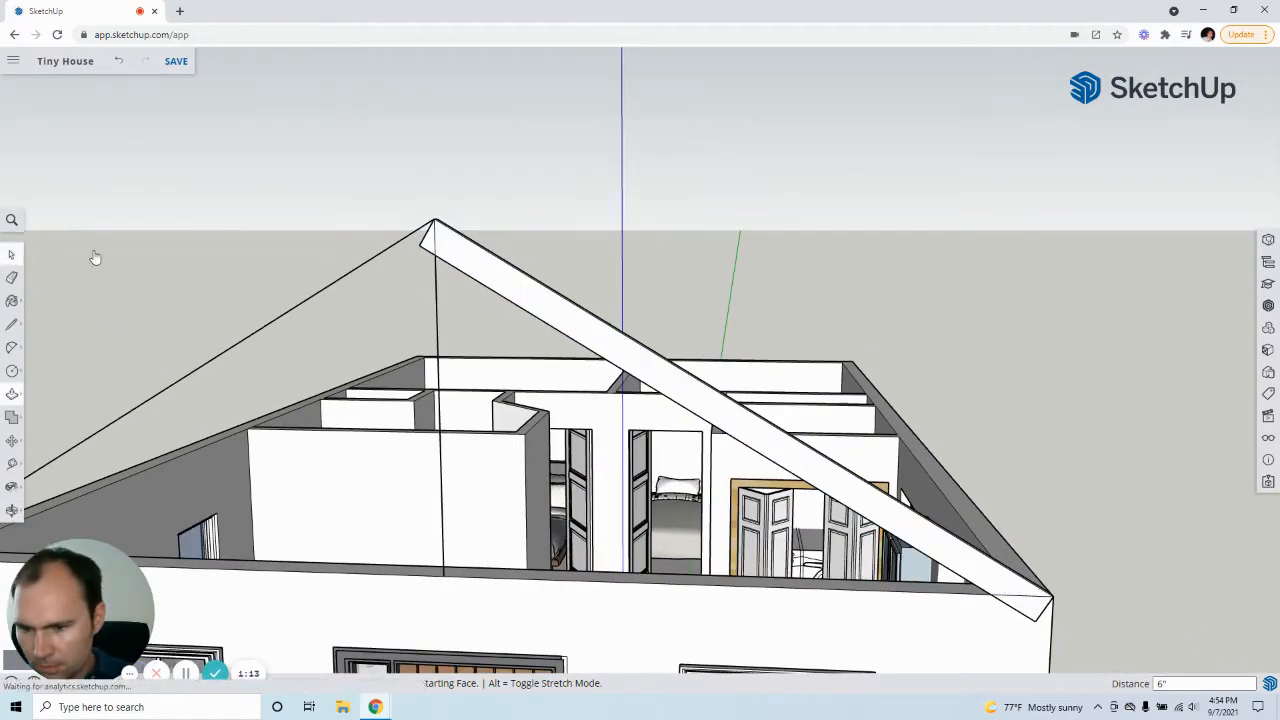
{"action": "key", "text": "space"}
{"action": "triple_click", "coordinate": [497, 280]}
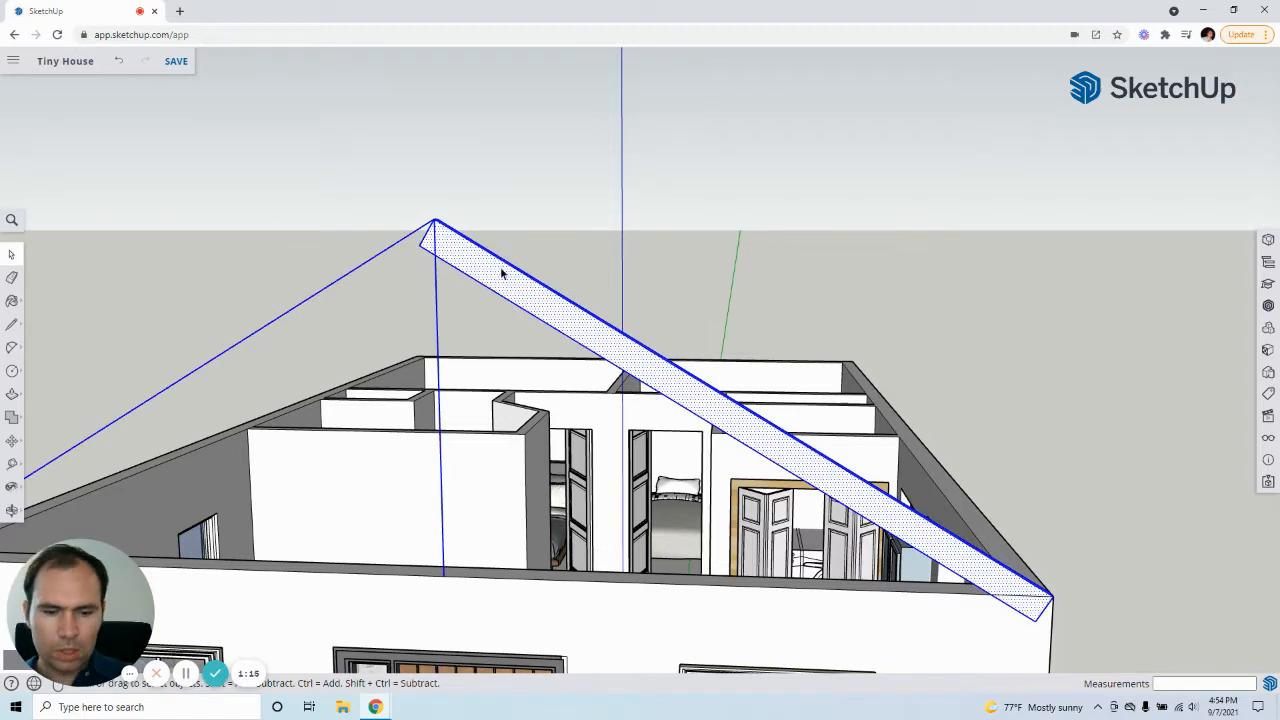
{"action": "left_click", "coordinate": [436, 298]}
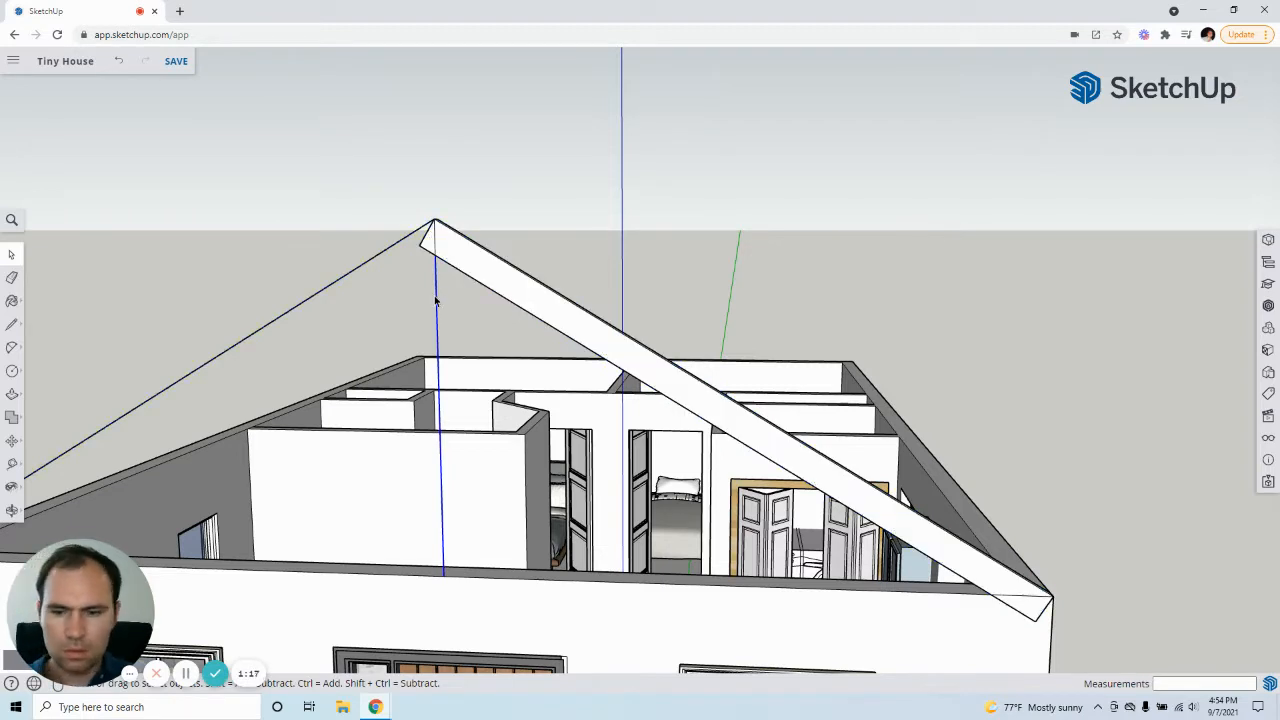
{"action": "key", "text": "Delete"}
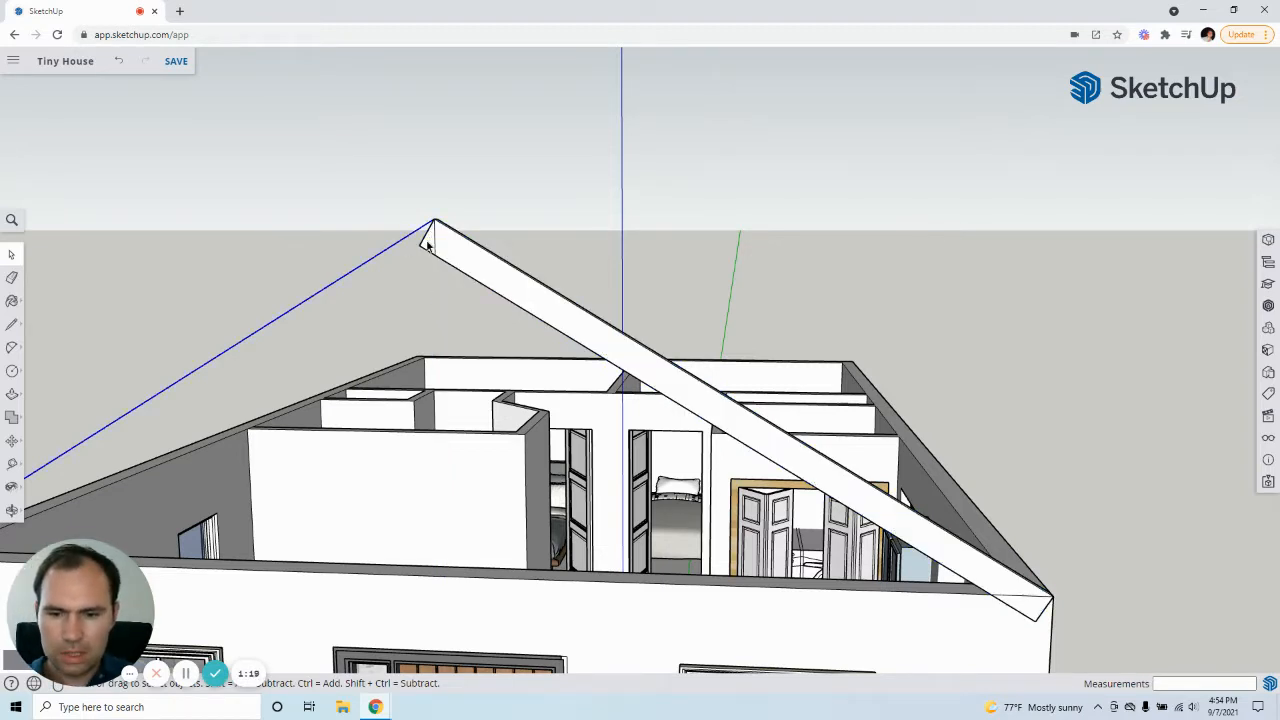
{"action": "key", "text": "Delete"}
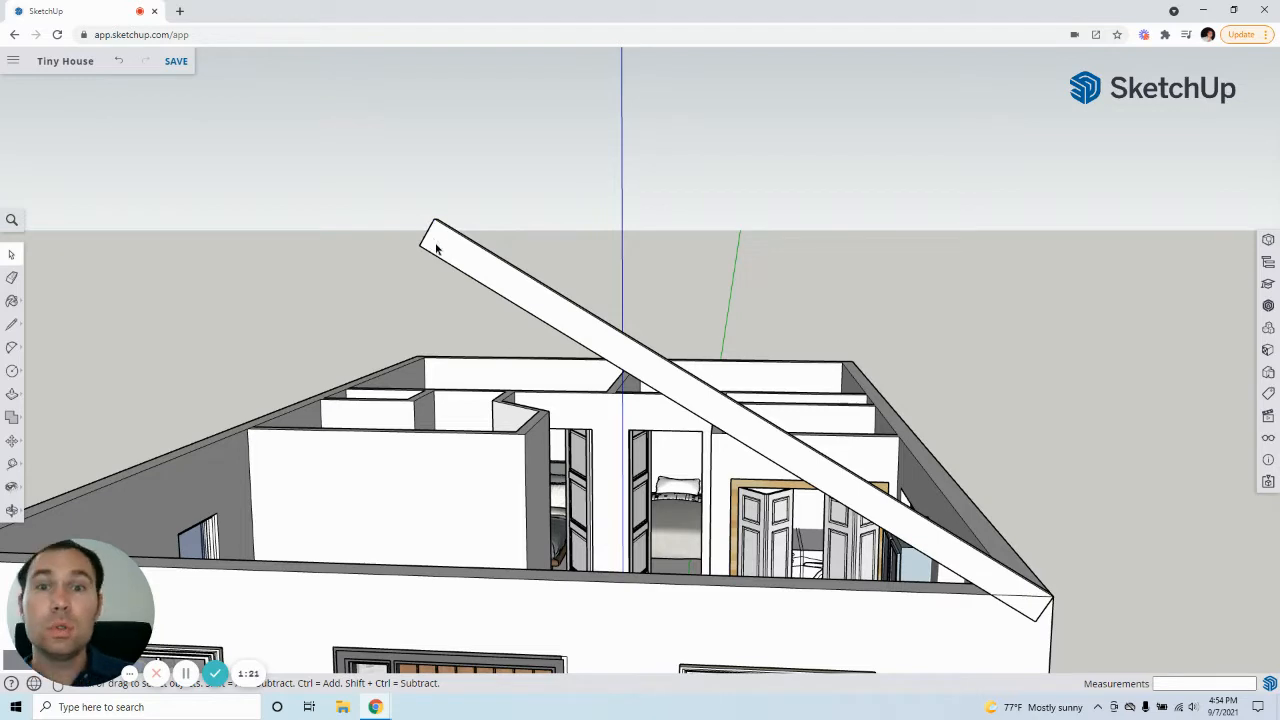
Make the entire rafter a component named "Roof Rafter".
{"action": "triple_click", "coordinate": [452, 253]}
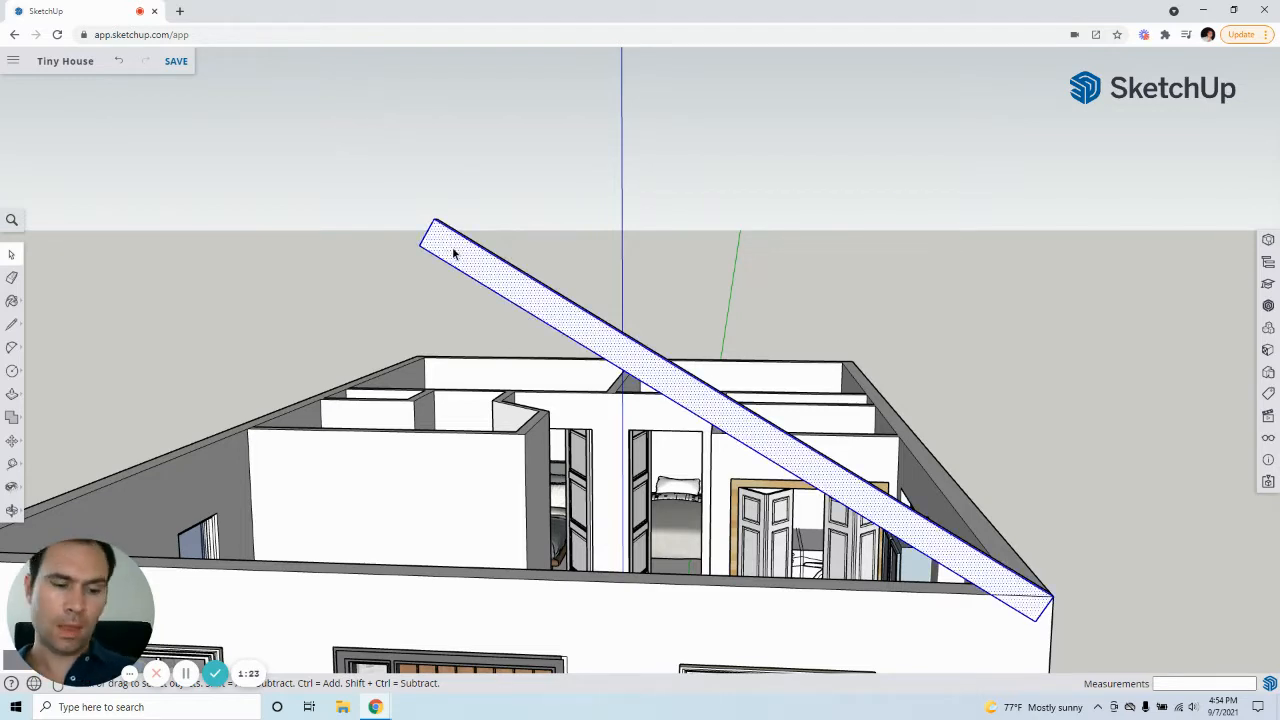
{"action": "right_click", "coordinate": [628, 341]}
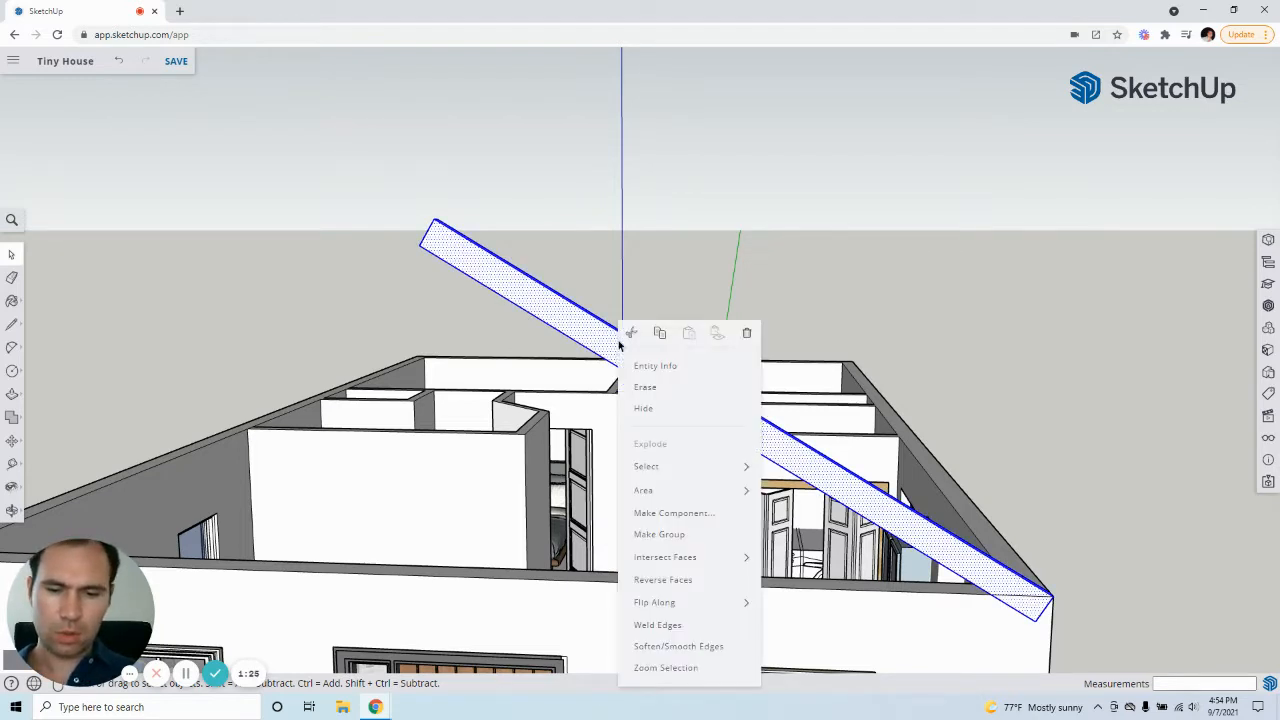
{"action": "left_click", "coordinate": [647, 520]}
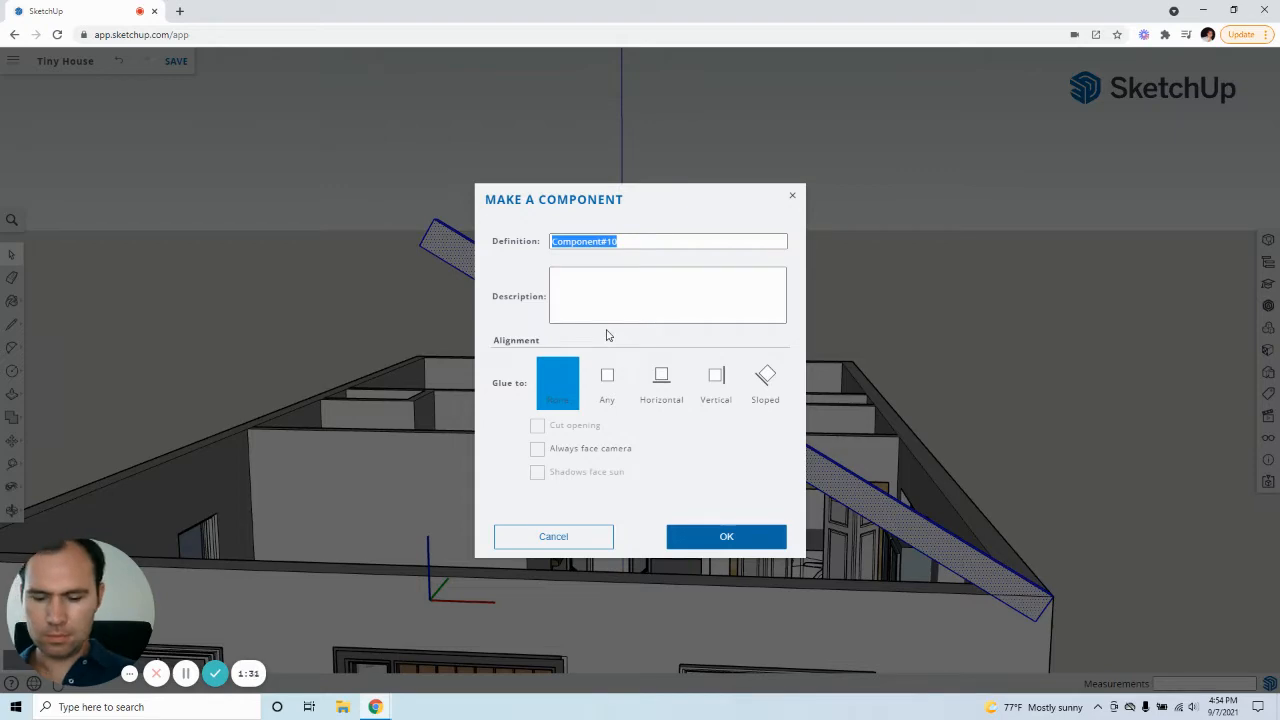
{"action": "type", "text": "Roof Rafte"}
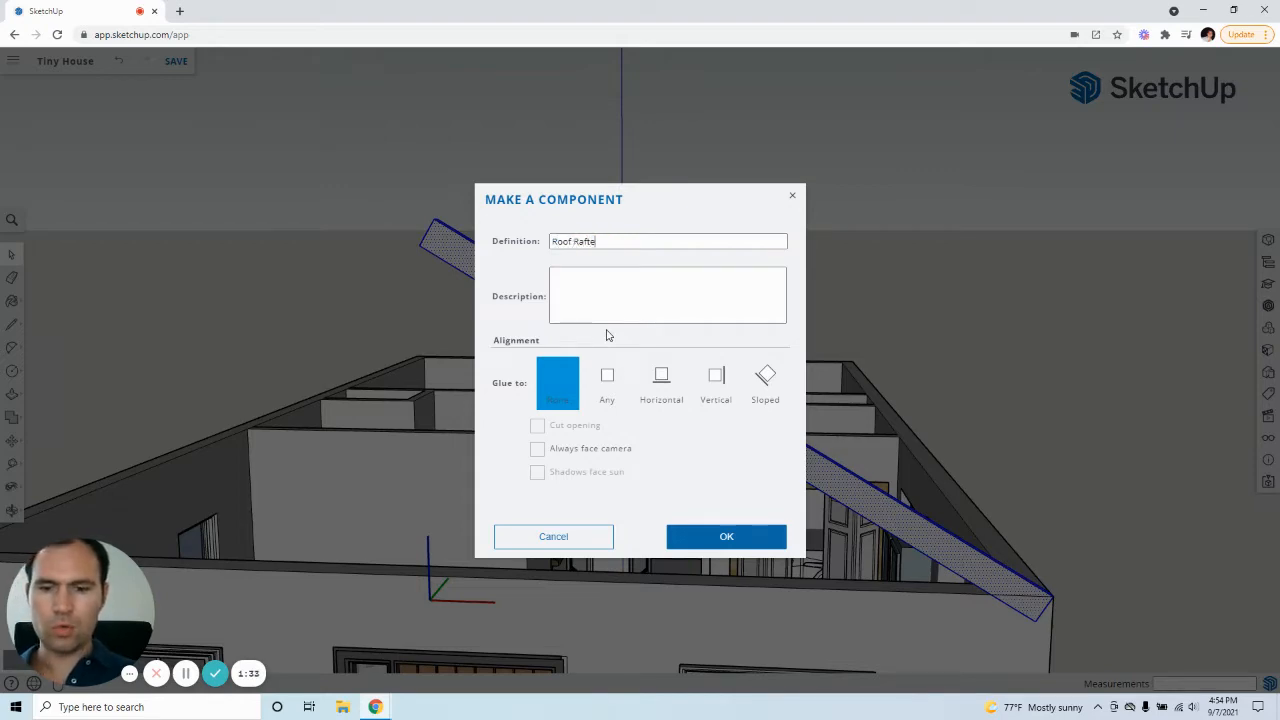
{"action": "type", "text": "r"}
{"action": "key", "text": "Return"}
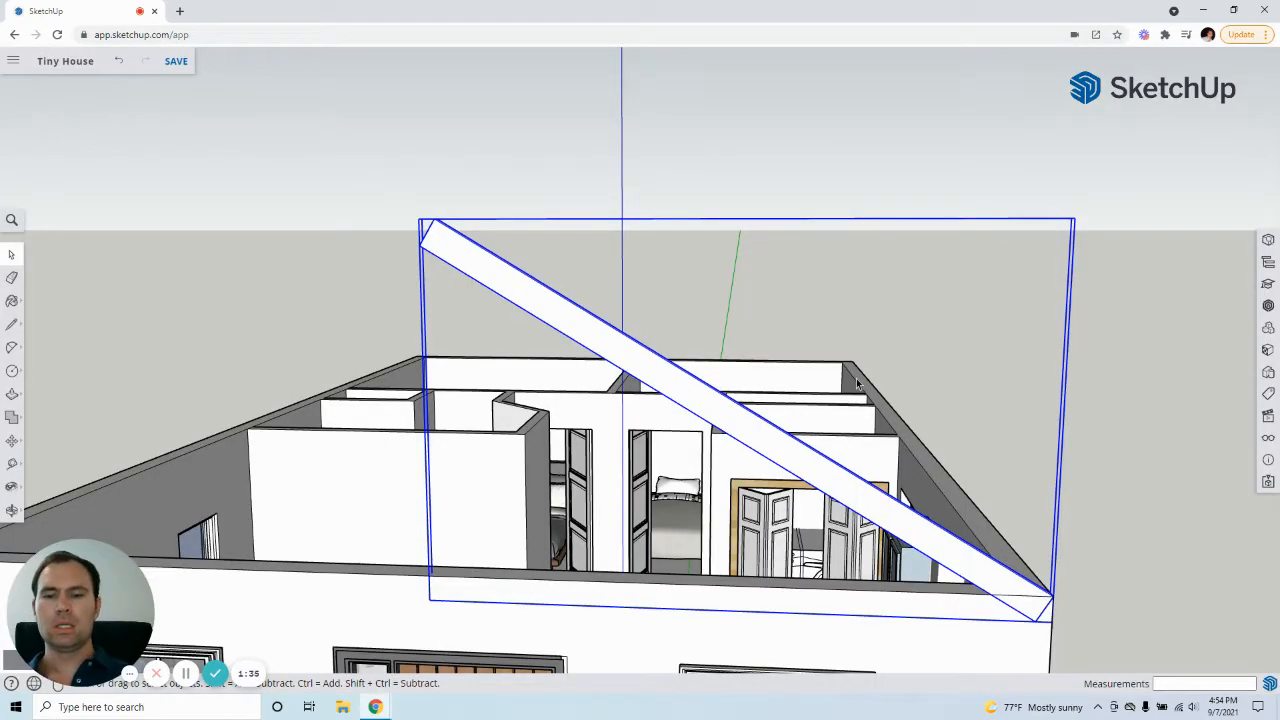
Copy the Roof Rafter along the top of the side-door wall at 1' spacing, making an array of 25 copies.
{"action": "middle_click_drag", "start_coordinate": [857, 383], "coordinate": [655, 403]}
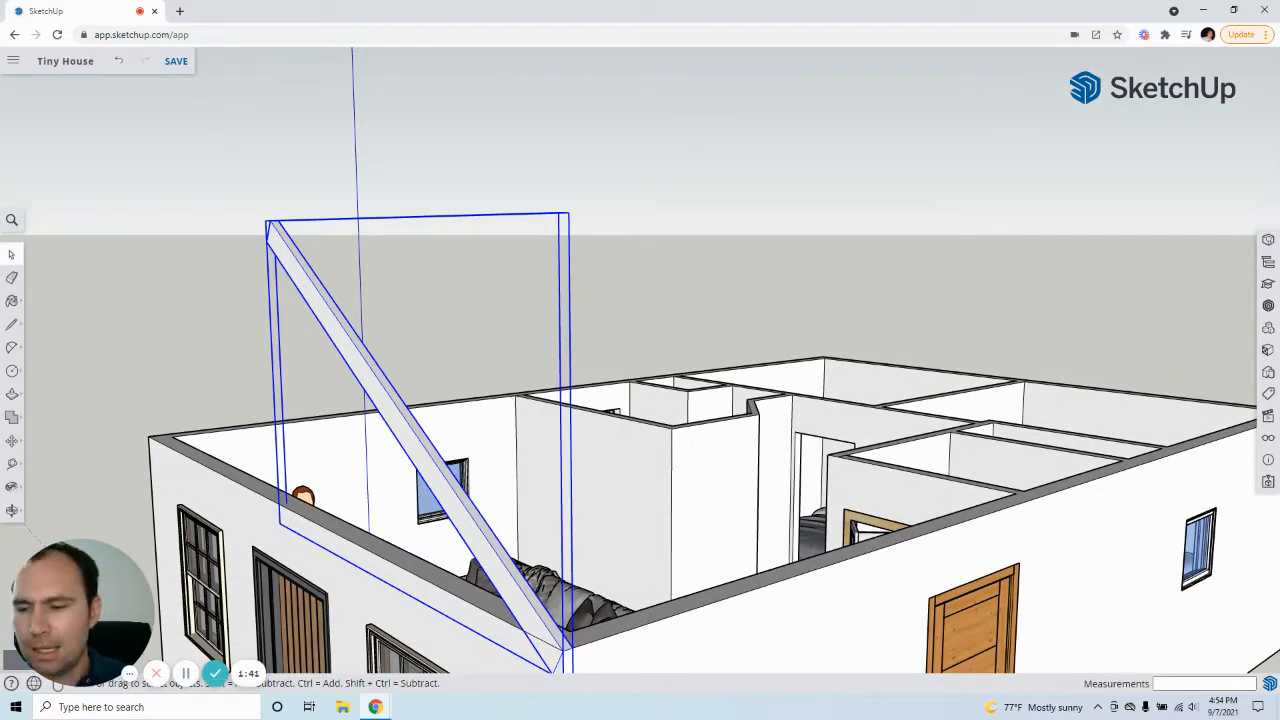
{"action": "left_click", "coordinate": [12, 441]}
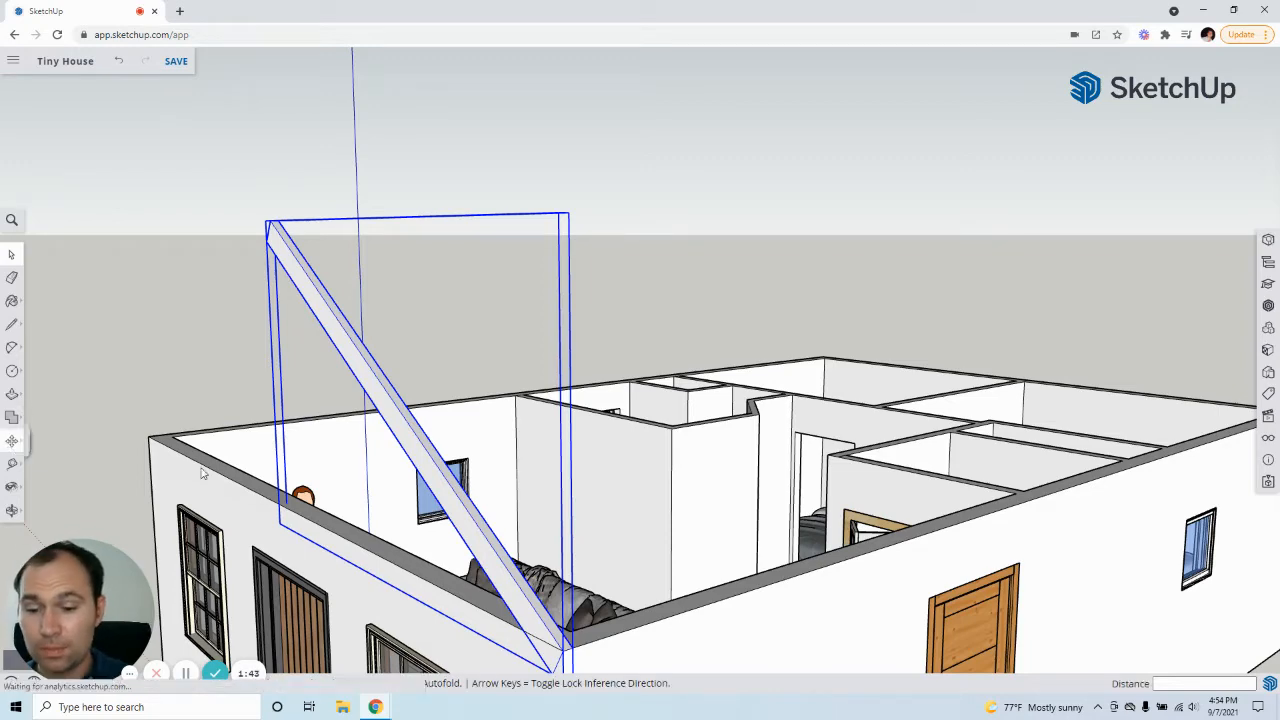
{"action": "middle_click_drag", "start_coordinate": [677, 423], "coordinate": [579, 464]}
{"action": "scroll", "coordinate": [417, 366], "scroll_direction": "down", "scroll_amount": 5}
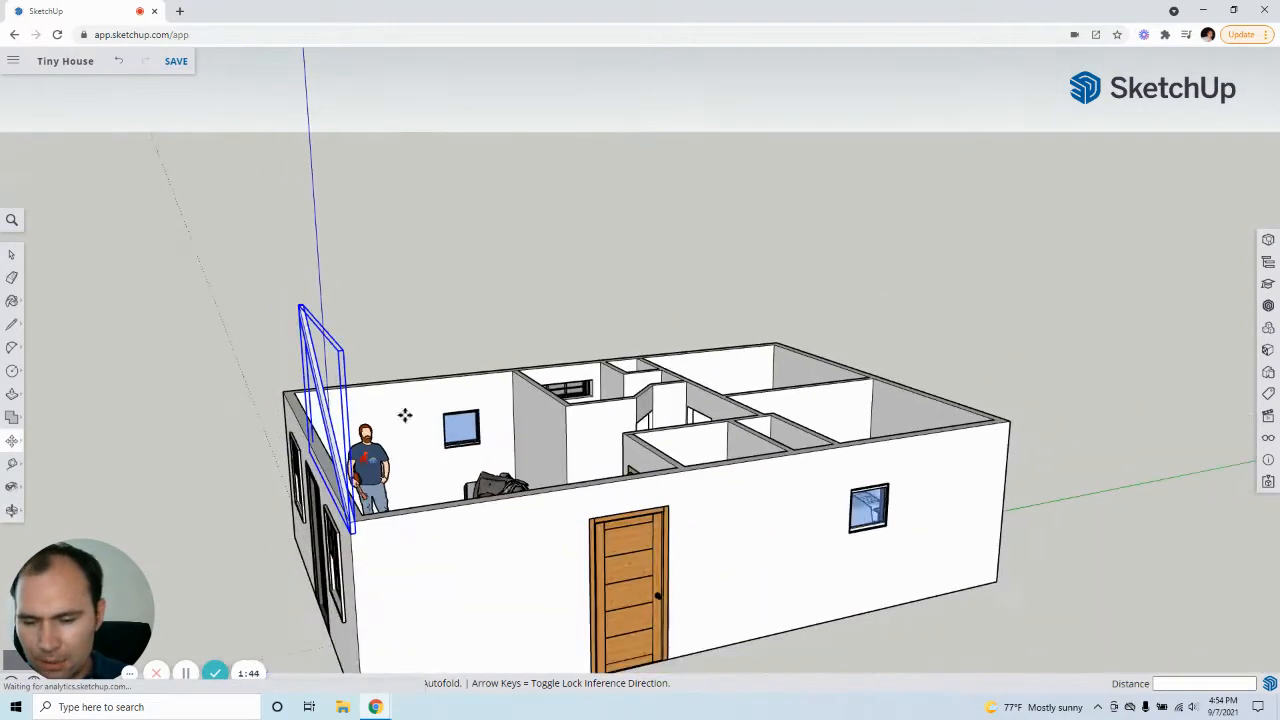
{"action": "scroll", "coordinate": [366, 528], "scroll_direction": "up", "scroll_amount": 8}
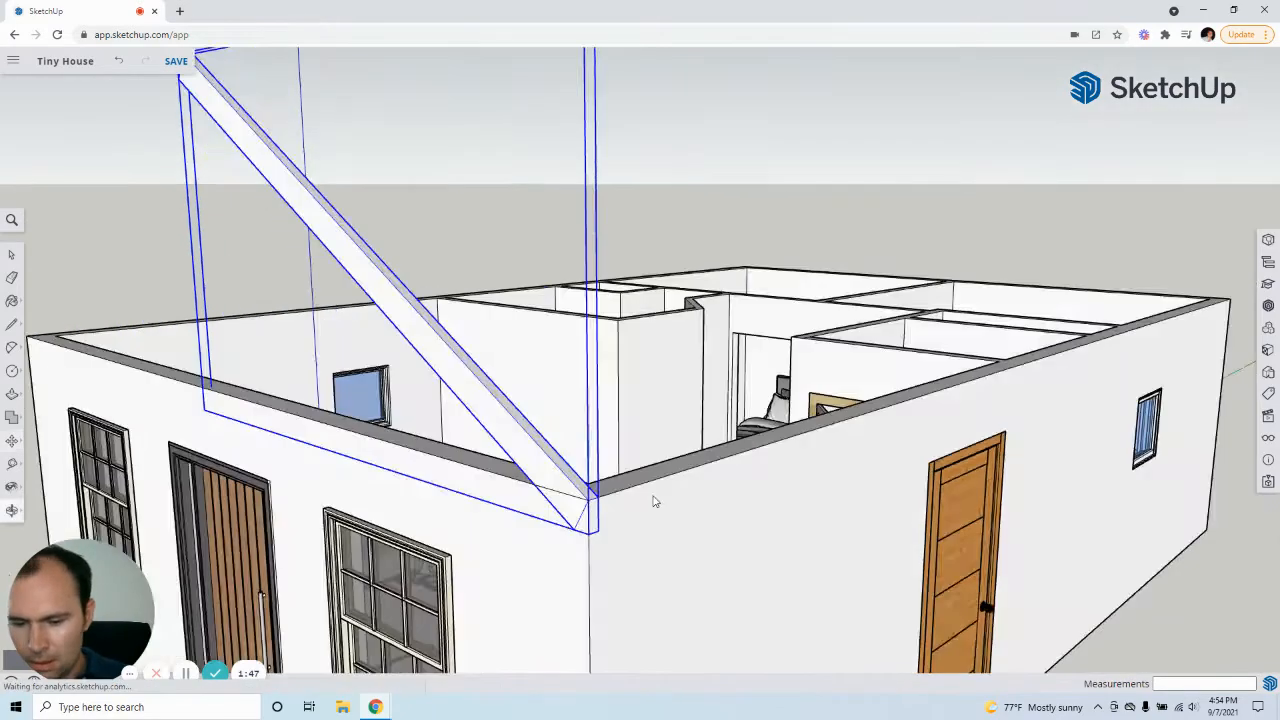
{"action": "middle_click_drag", "start_coordinate": [655, 501], "coordinate": [125, 515]}
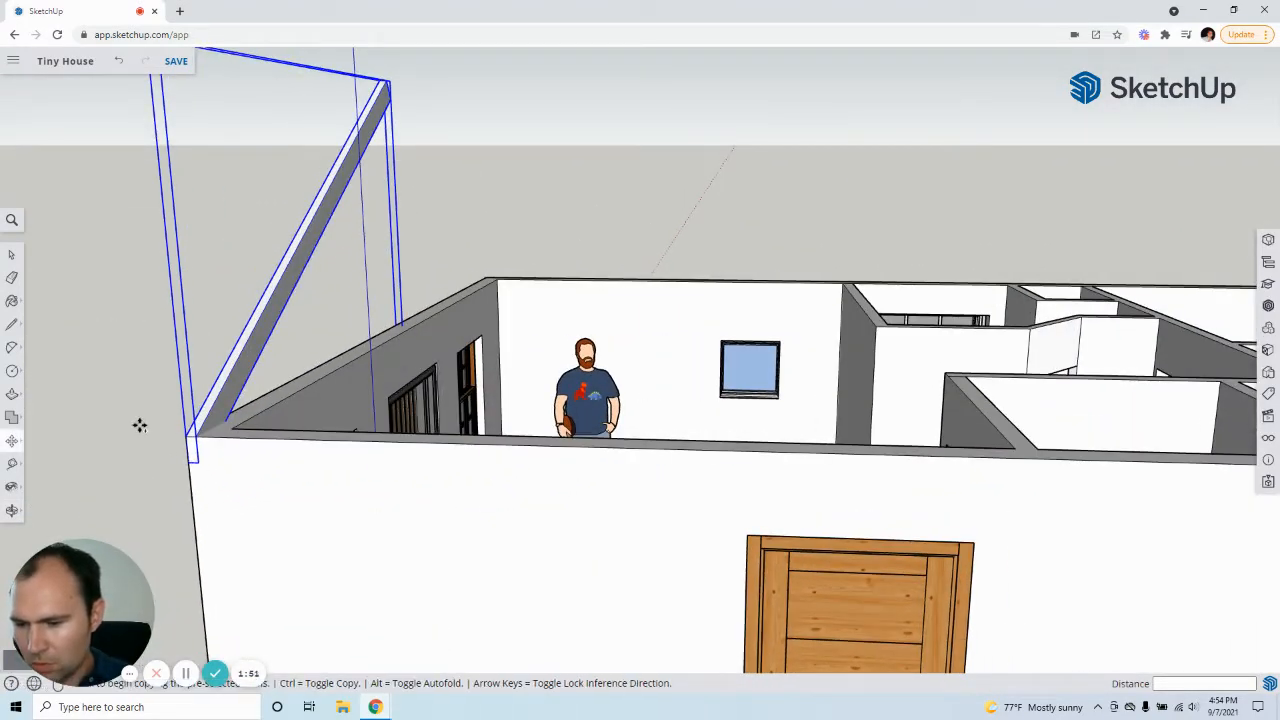
{"action": "scroll", "coordinate": [164, 431], "scroll_direction": "up", "scroll_amount": 3}
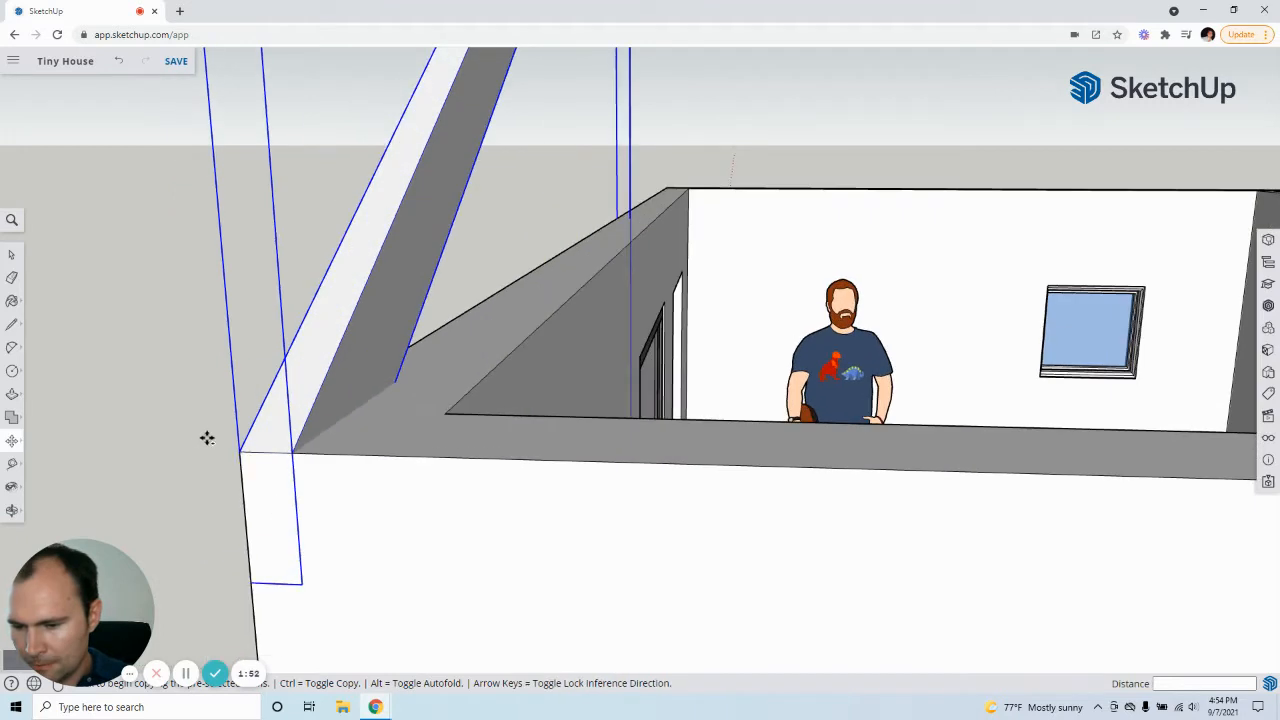
{"action": "left_click", "coordinate": [290, 452]}
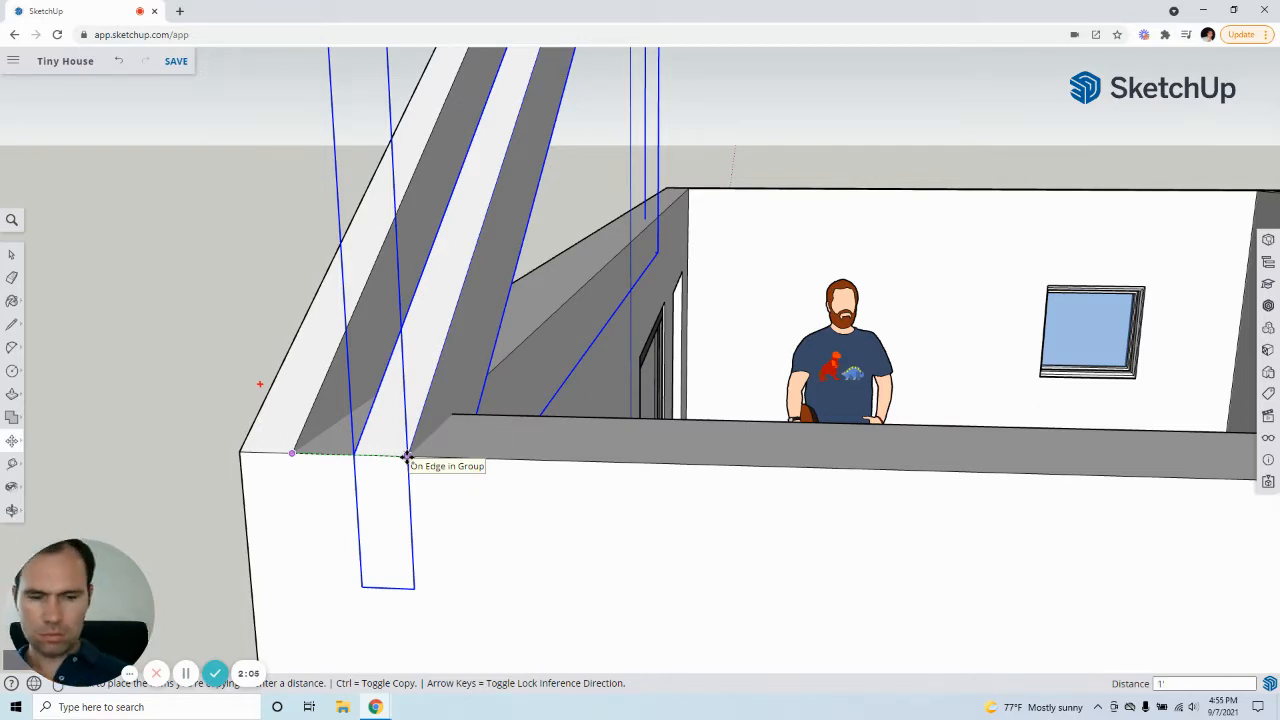
{"action": "key", "text": "Return"}
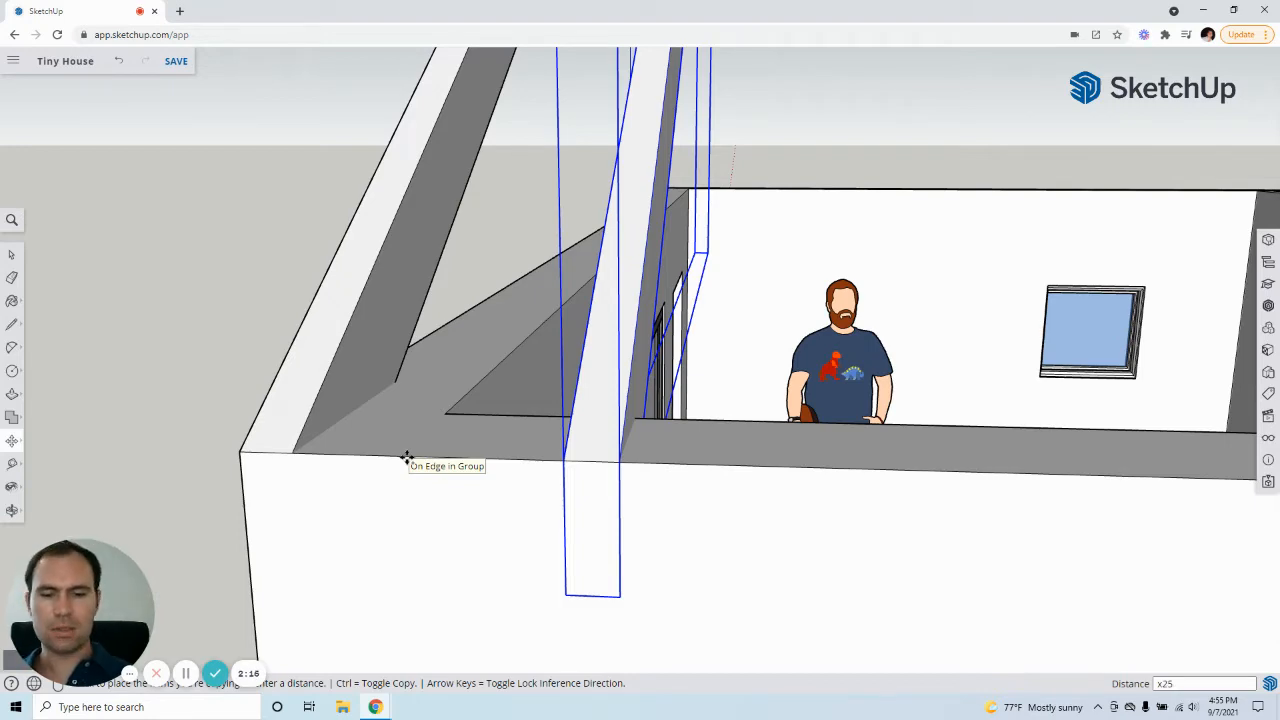
{"action": "left_click", "coordinate": [406, 458]}
{"action": "scroll", "coordinate": [433, 423], "scroll_direction": "down", "scroll_amount": 10}
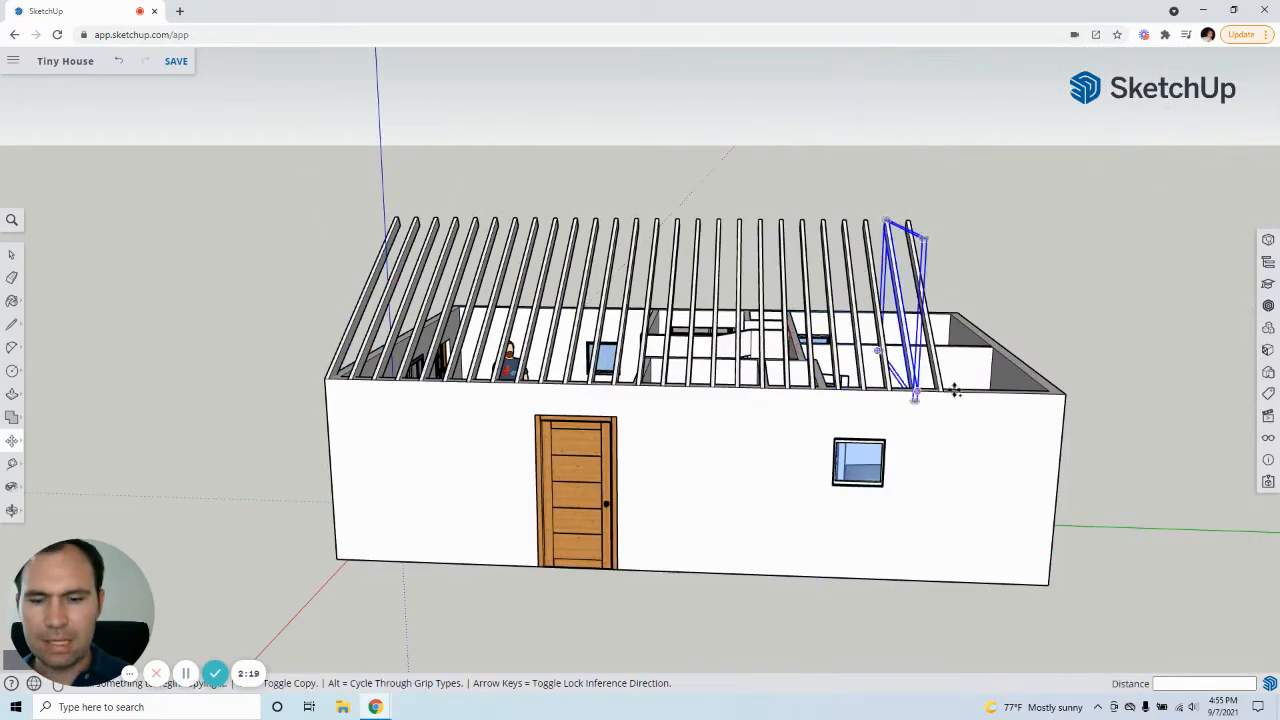
Open the last rafter component for editing and draw a circle on its side face.
{"action": "middle_click_drag", "start_coordinate": [955, 391], "coordinate": [540, 430]}
{"action": "scroll", "coordinate": [869, 452], "scroll_direction": "down", "scroll_amount": 2}
{"action": "scroll", "coordinate": [657, 391], "scroll_direction": "up", "scroll_amount": 8}
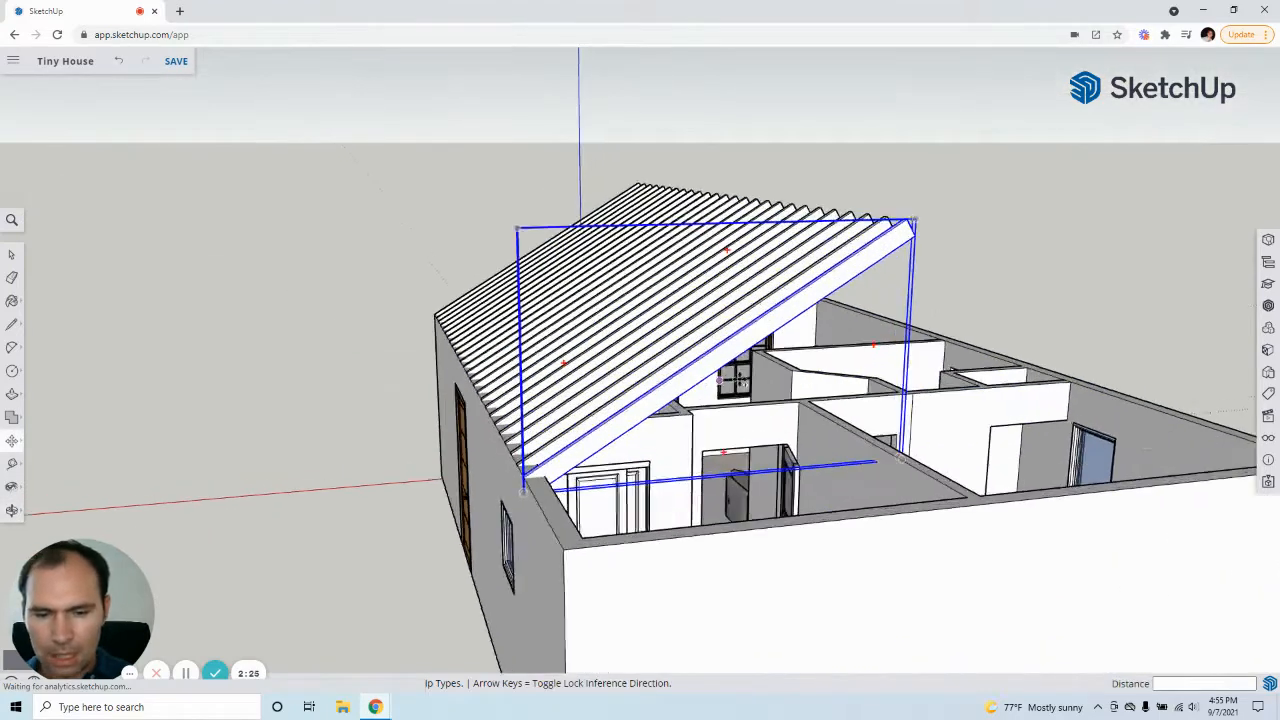
{"action": "left_click", "coordinate": [12, 255]}
{"action": "double_click", "coordinate": [541, 281]}
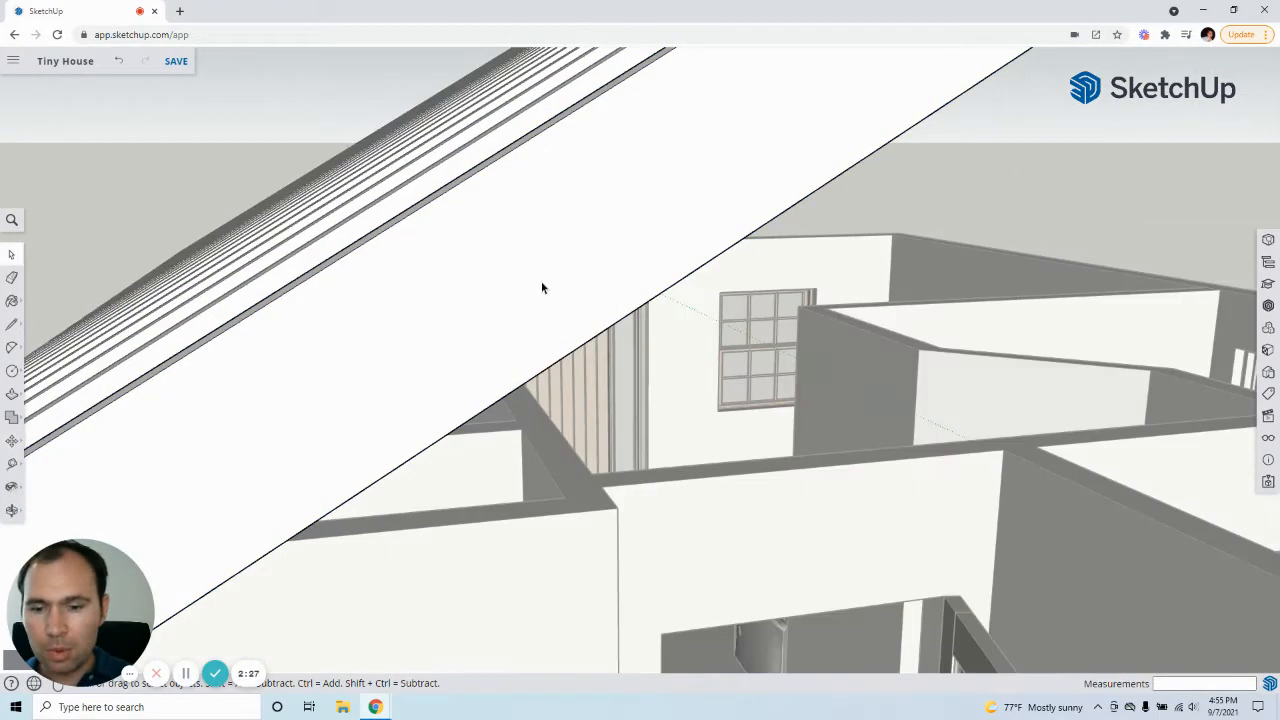
{"action": "left_click", "coordinate": [10, 372]}
{"action": "left_click", "coordinate": [63, 365]}
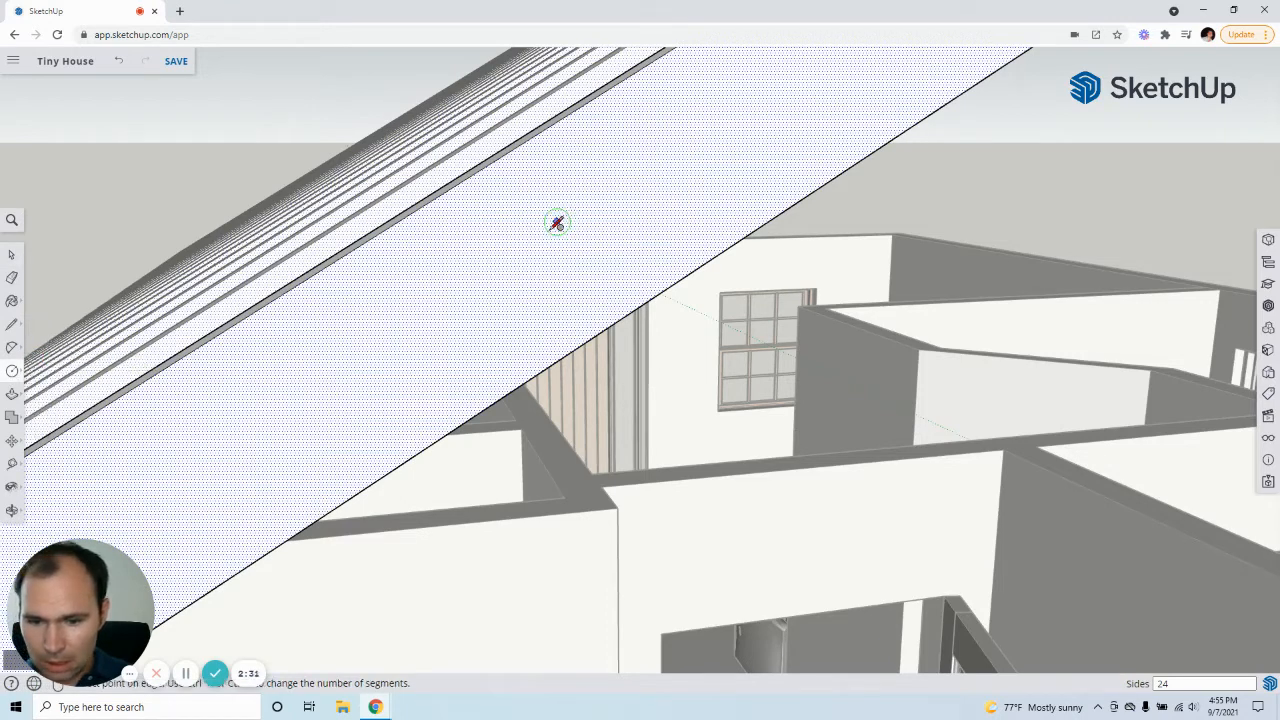
{"action": "left_click", "coordinate": [557, 222]}
{"action": "left_click", "coordinate": [508, 242]}
Push/Pull the circle 2" through the rafter to cut a round hole.
{"action": "key", "text": "p"}
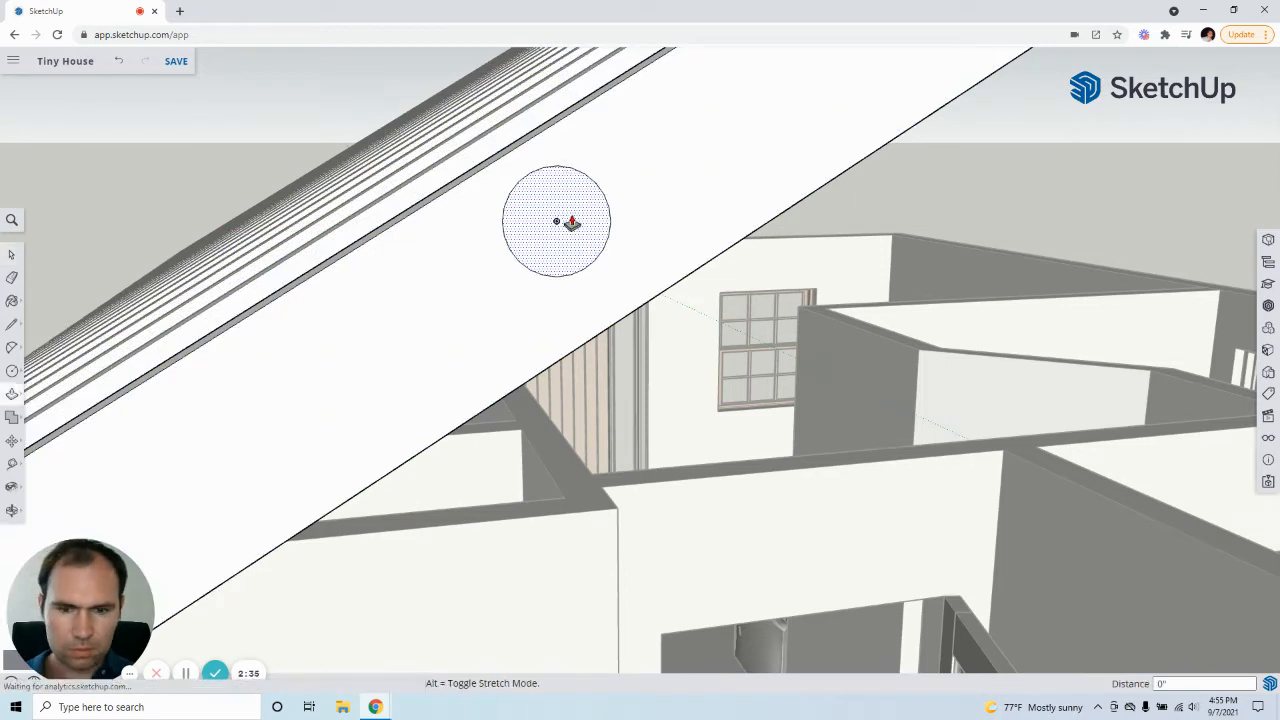
{"action": "left_click", "coordinate": [571, 222]}
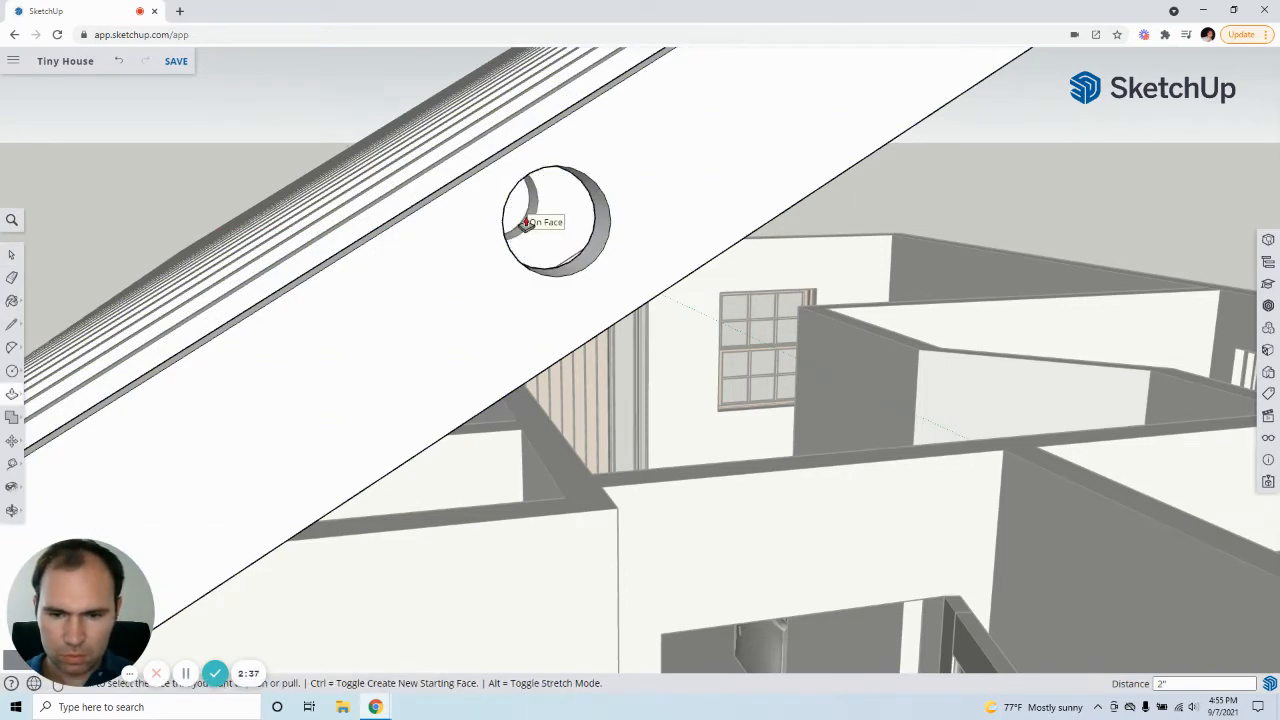
{"action": "middle_click_drag", "start_coordinate": [540, 212], "coordinate": [463, 331]}
{"action": "scroll", "coordinate": [471, 343], "scroll_direction": "down", "scroll_amount": 10}
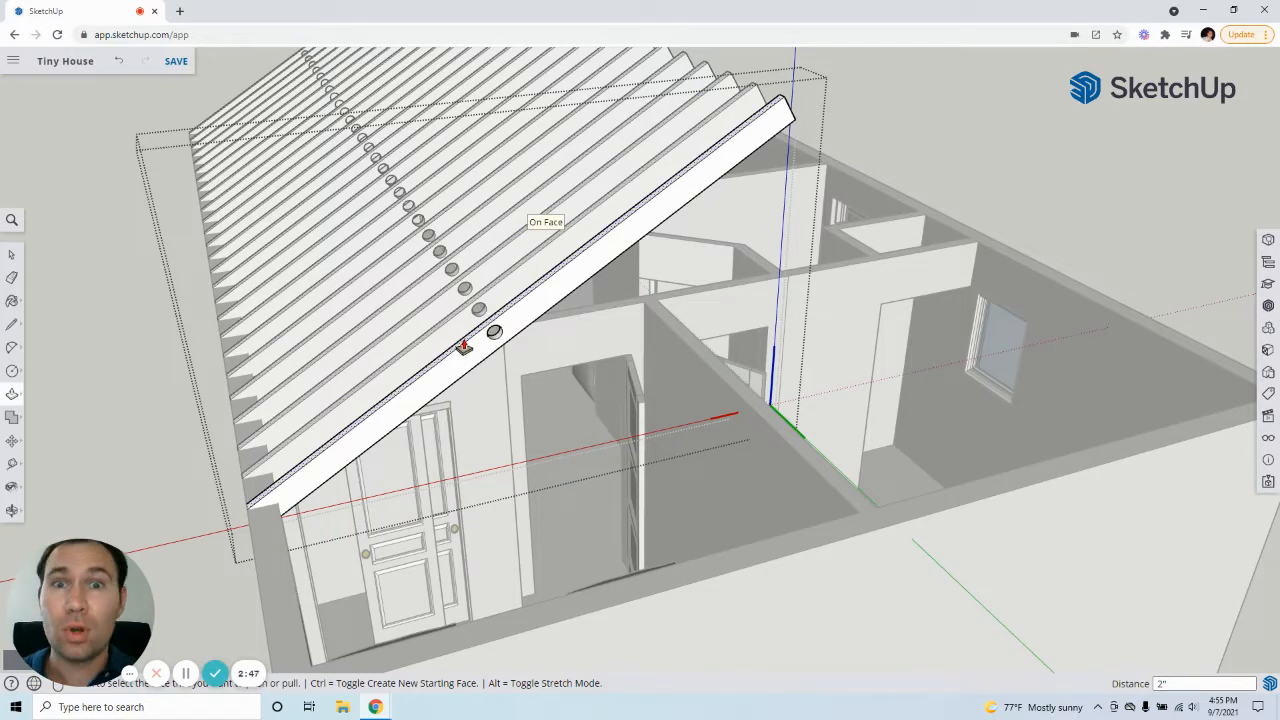
Undo the hole and the circle, and leave the rafter component.
{"action": "key", "text": "ctrl+z"}
{"action": "key", "text": "ctrl+z"}
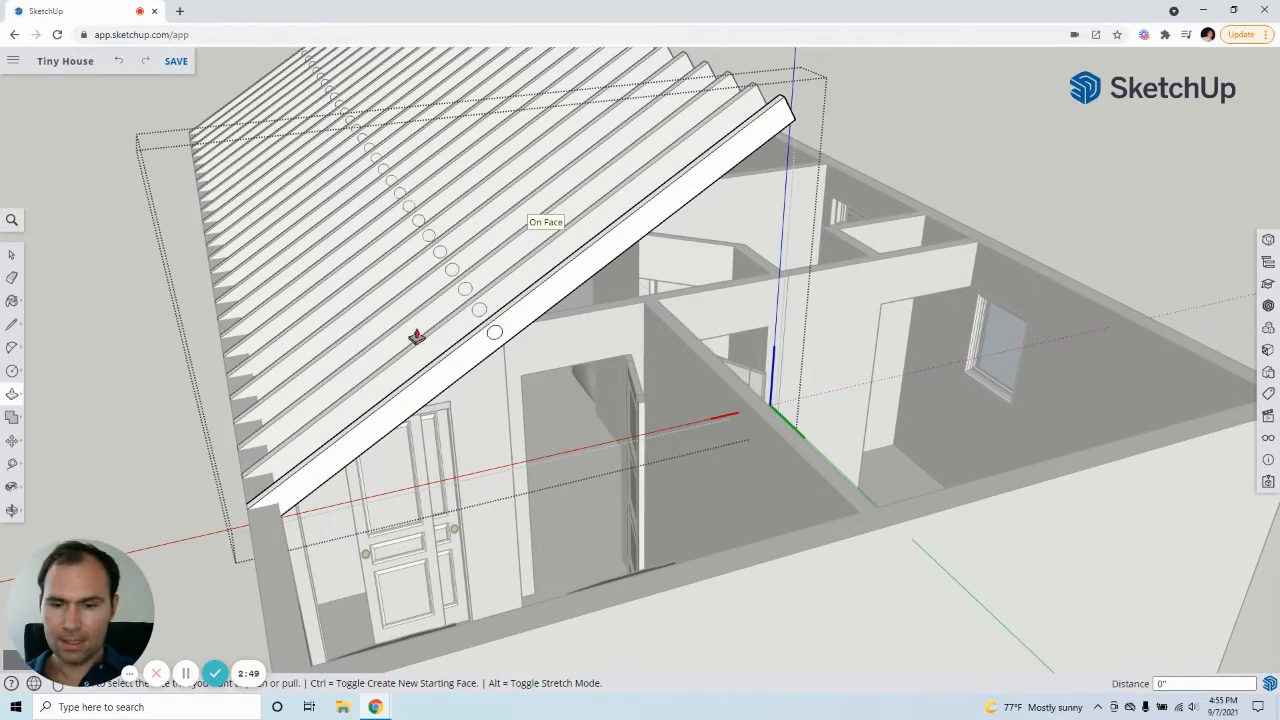
{"action": "left_click", "coordinate": [13, 256]}
{"action": "left_click", "coordinate": [64, 320]}
Measure from the base of the last rafter toward the end corner of the side-door wall.
{"action": "middle_click_drag", "start_coordinate": [360, 392], "coordinate": [529, 377]}
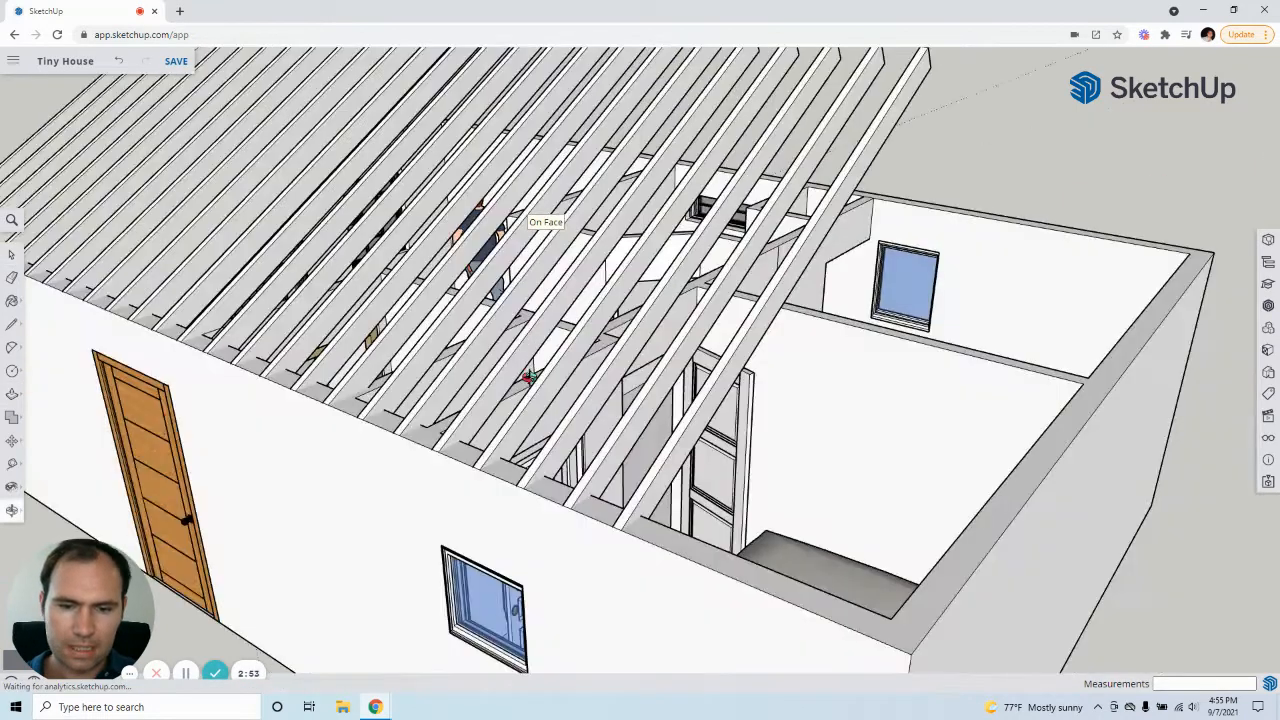
{"action": "left_click", "coordinate": [660, 505]}
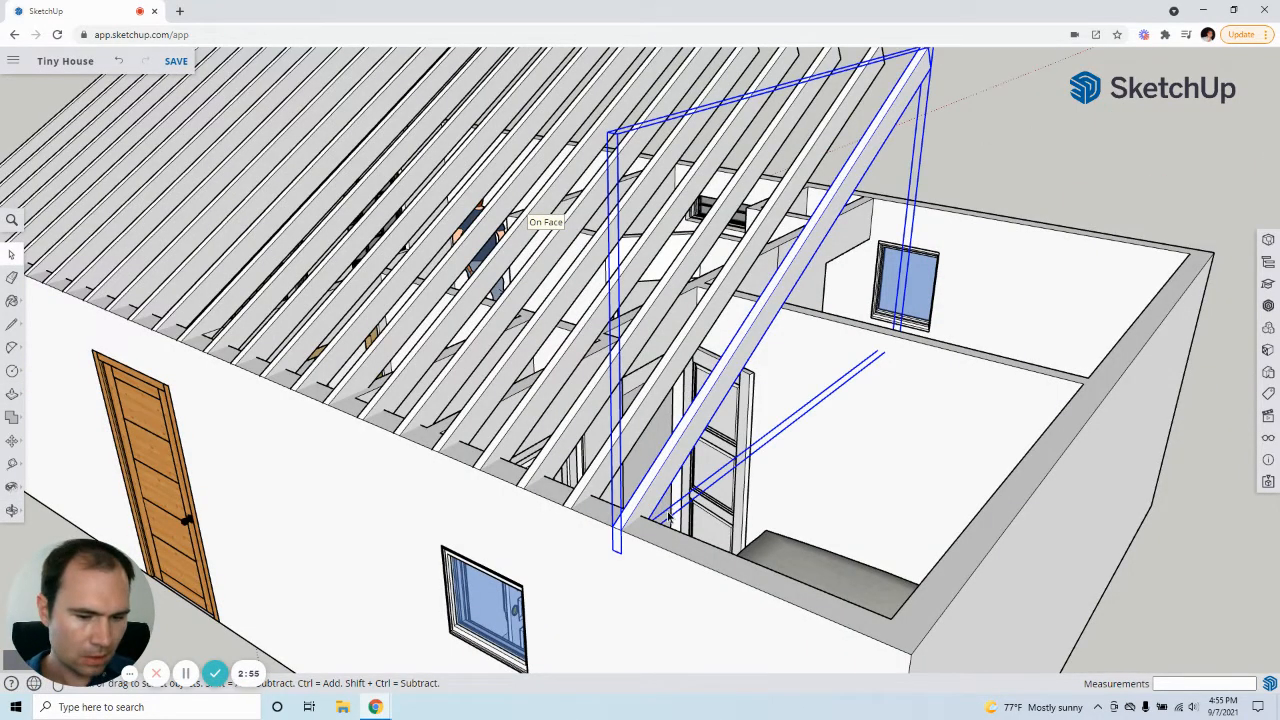
{"action": "key", "text": "t"}
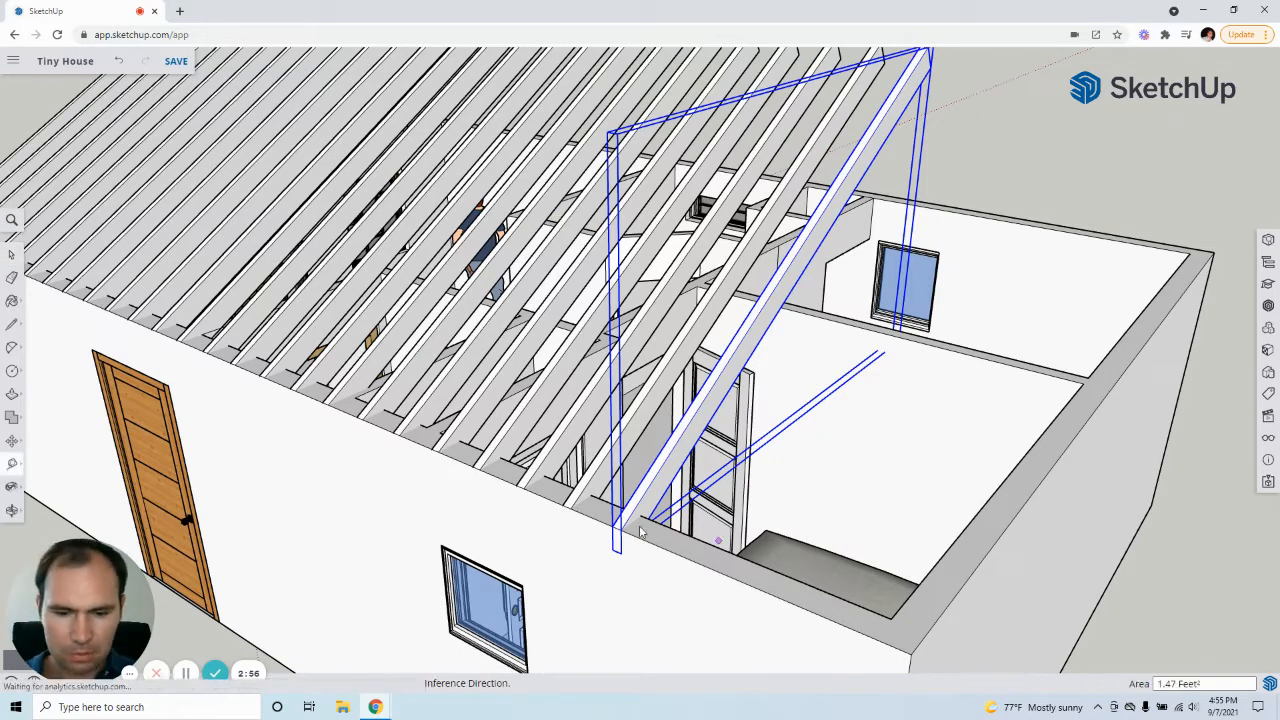
{"action": "left_click", "coordinate": [622, 526]}
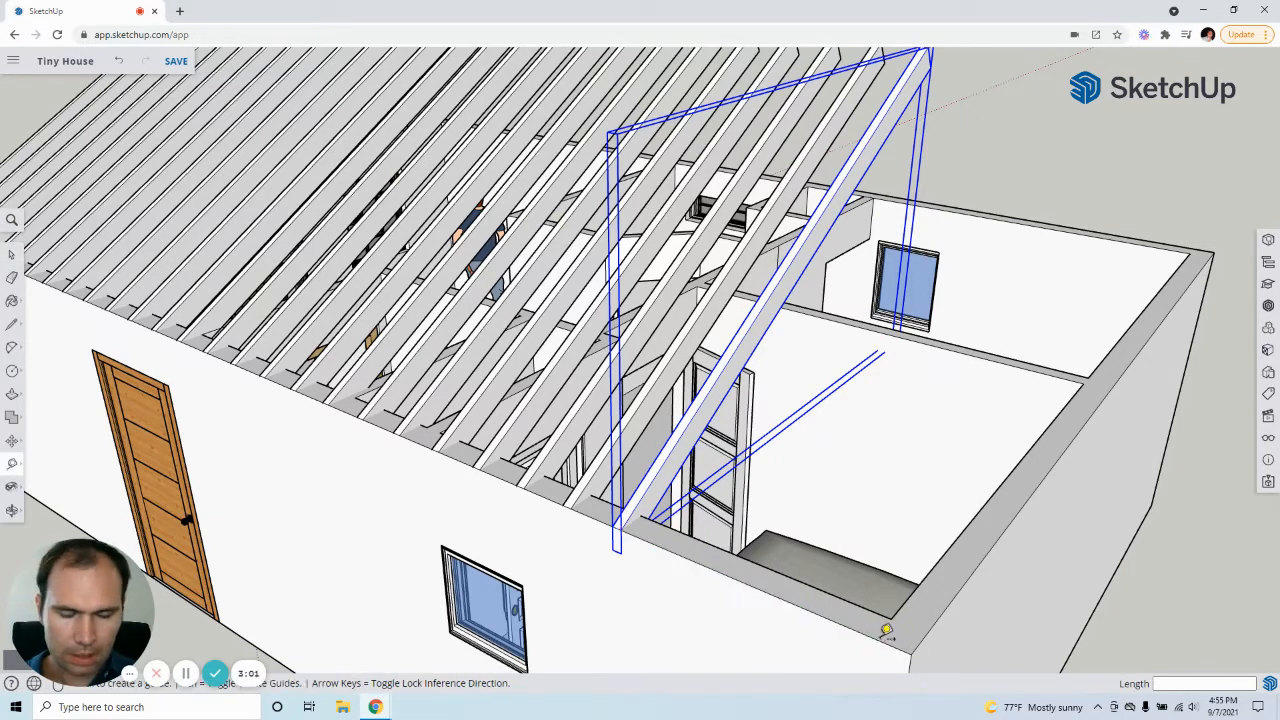
{"action": "left_click", "coordinate": [12, 254]}
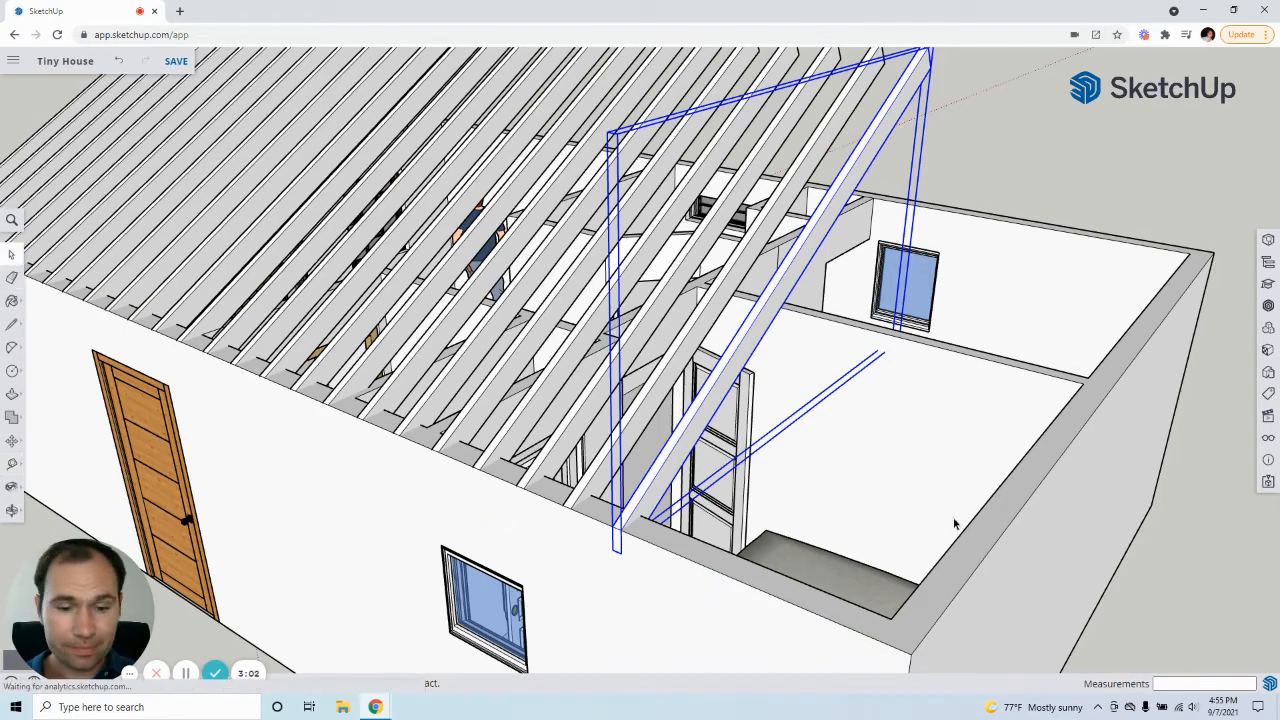
{"action": "left_click", "coordinate": [1151, 554]}
Continue the row from the last rafter with four more copies spaced 1' apart along the wall top.
{"action": "left_click", "coordinate": [656, 496]}
{"action": "key", "text": "m"}
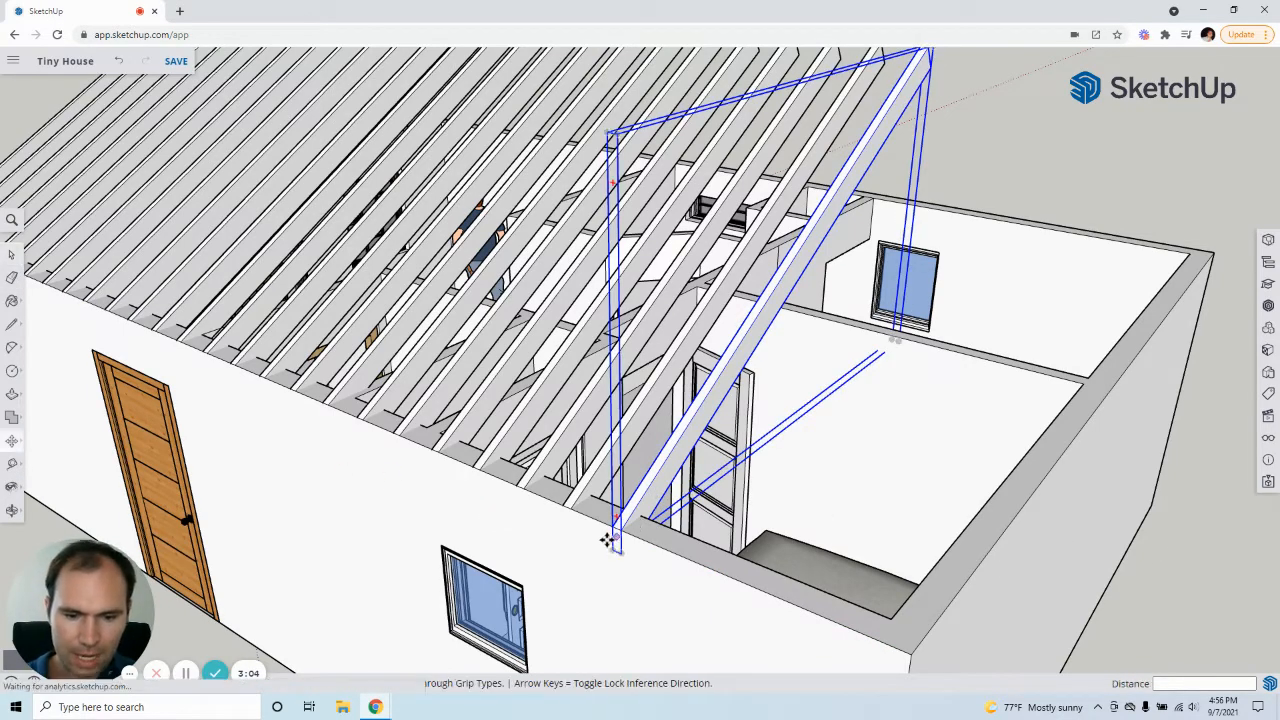
{"action": "scroll", "coordinate": [640, 518], "scroll_direction": "up", "scroll_amount": 4}
{"action": "left_click", "coordinate": [637, 514]}
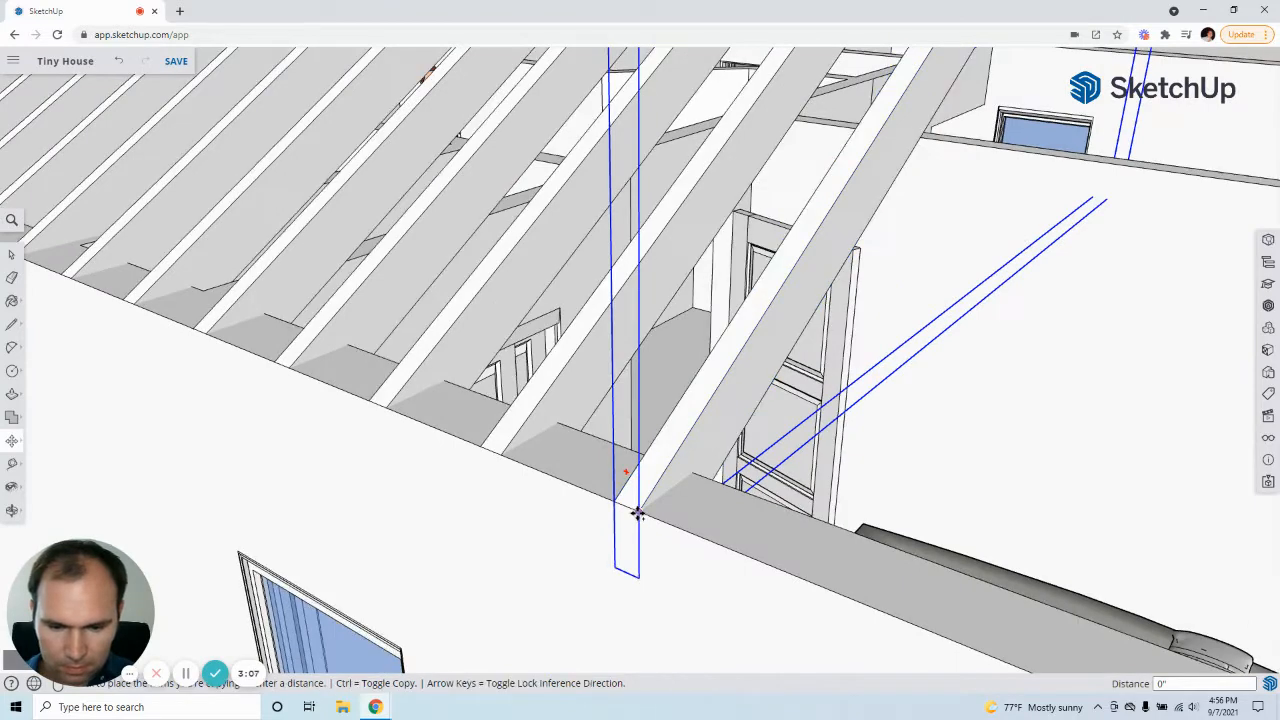
{"action": "scroll", "coordinate": [690, 540], "scroll_direction": "down", "scroll_amount": 4}
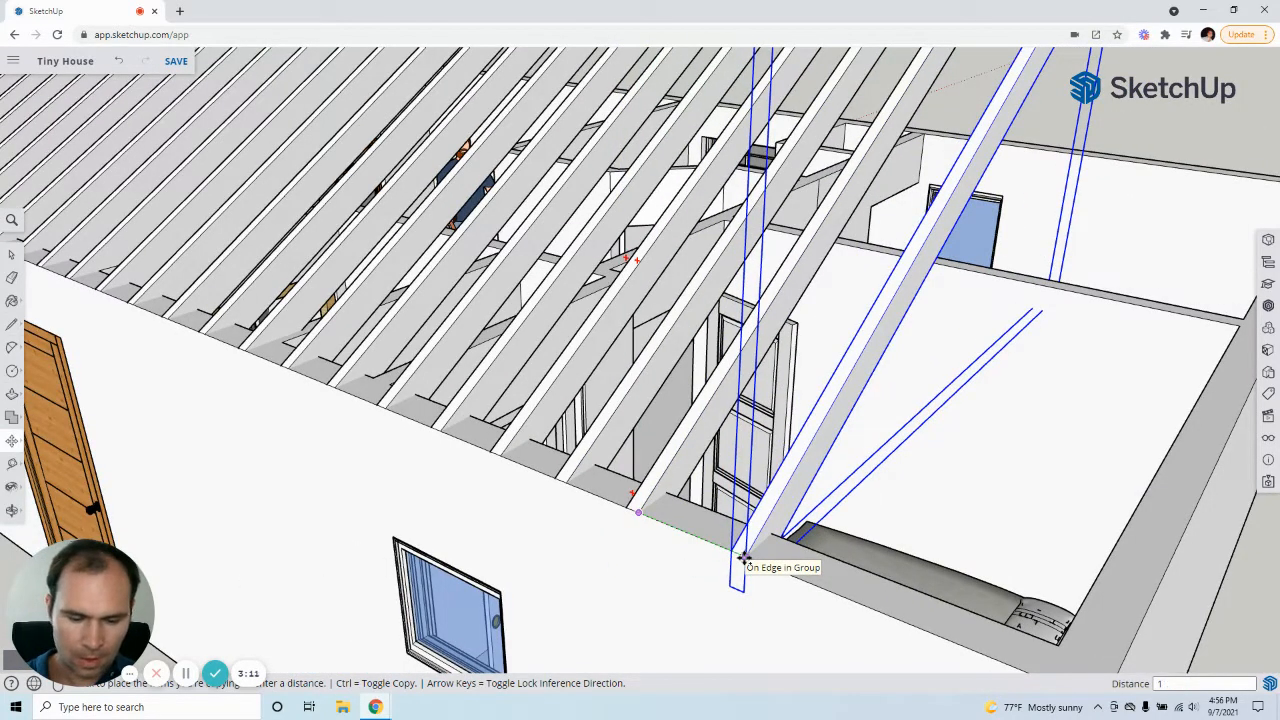
{"action": "type", "text": "1'"}
{"action": "key", "text": "Return"}
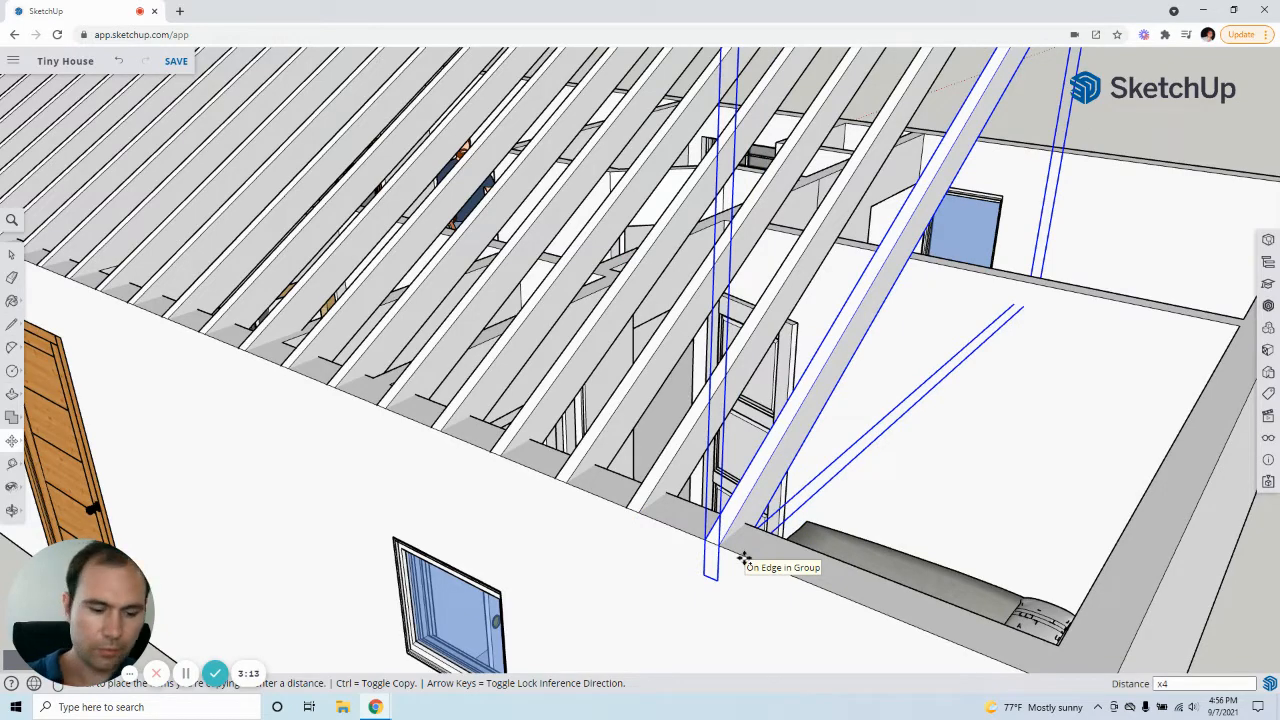
{"action": "key", "text": "Return"}
{"action": "scroll", "coordinate": [702, 549], "scroll_direction": "down", "scroll_amount": 10}
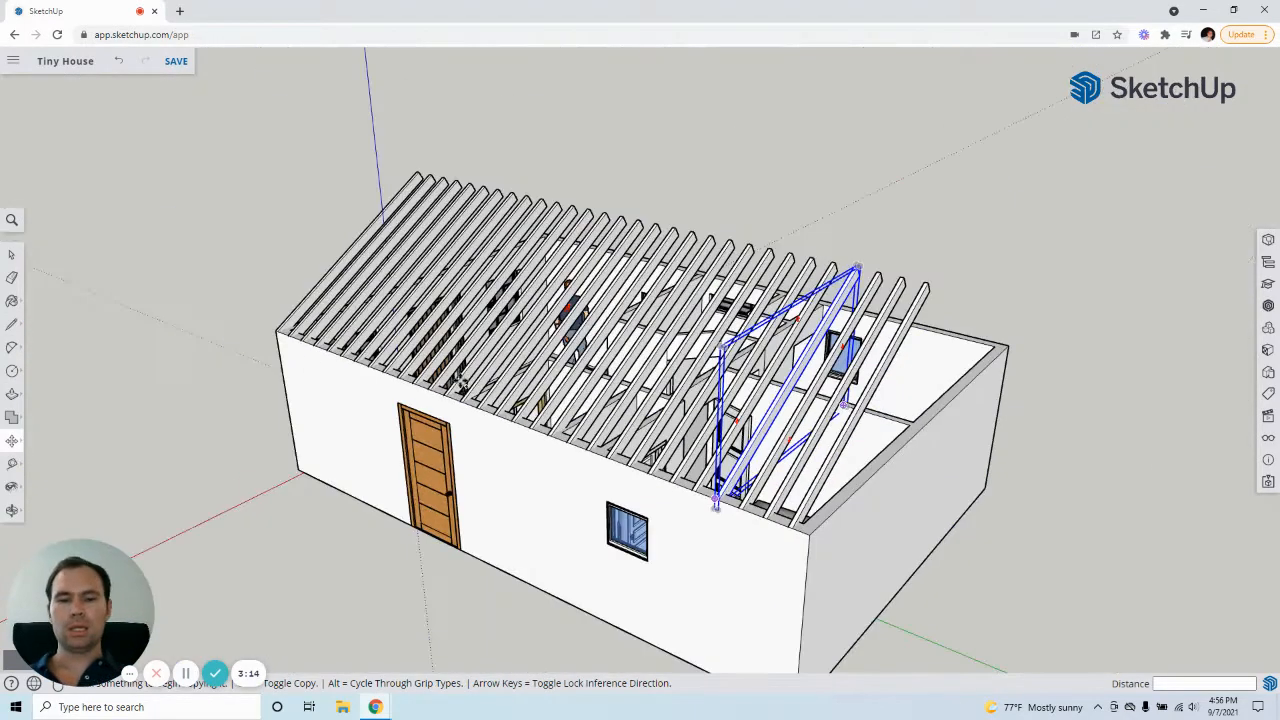
Select all the rafters in the row and make them a single group.
{"action": "left_click", "coordinate": [12, 256]}
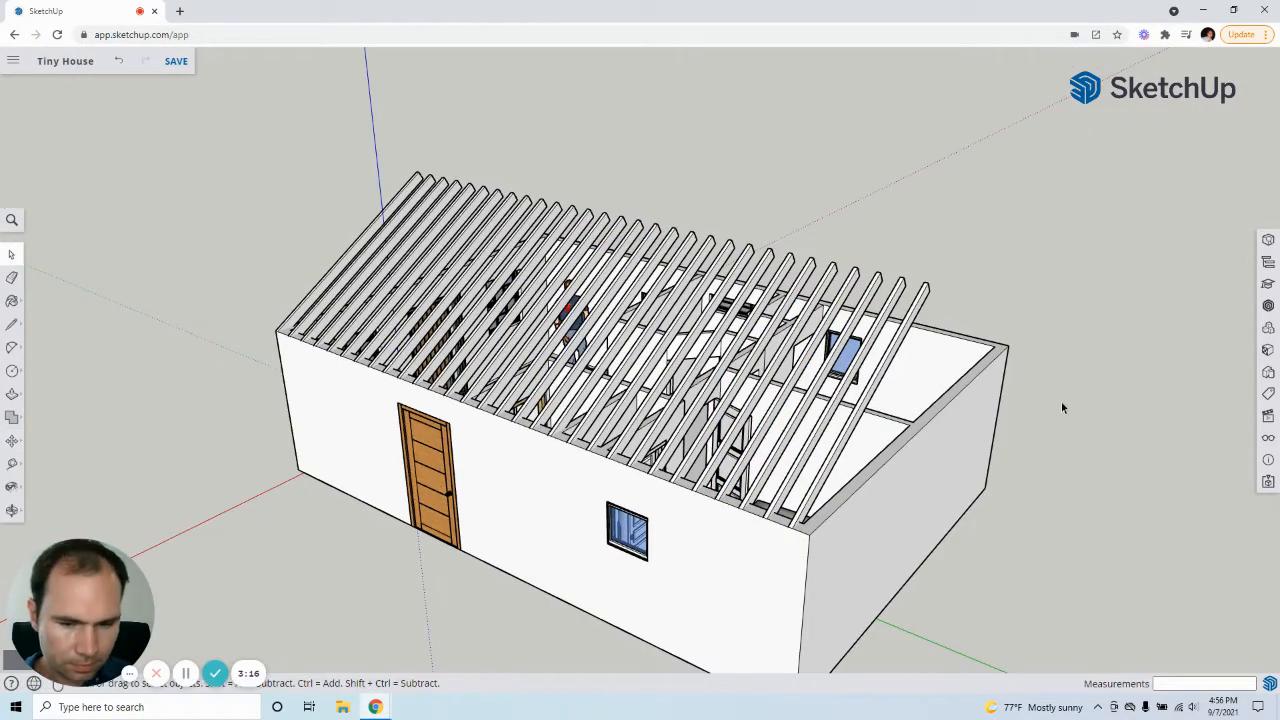
{"action": "middle_click_drag", "start_coordinate": [1061, 402], "coordinate": [720, 294]}
{"action": "left_click_drag", "start_coordinate": [717, 289], "coordinate": [601, 187]}
{"action": "left_click", "coordinate": [731, 238]}
{"action": "middle_click_drag", "start_coordinate": [729, 240], "coordinate": [749, 212]}
{"action": "left_click_drag", "start_coordinate": [711, 260], "coordinate": [677, 233]}
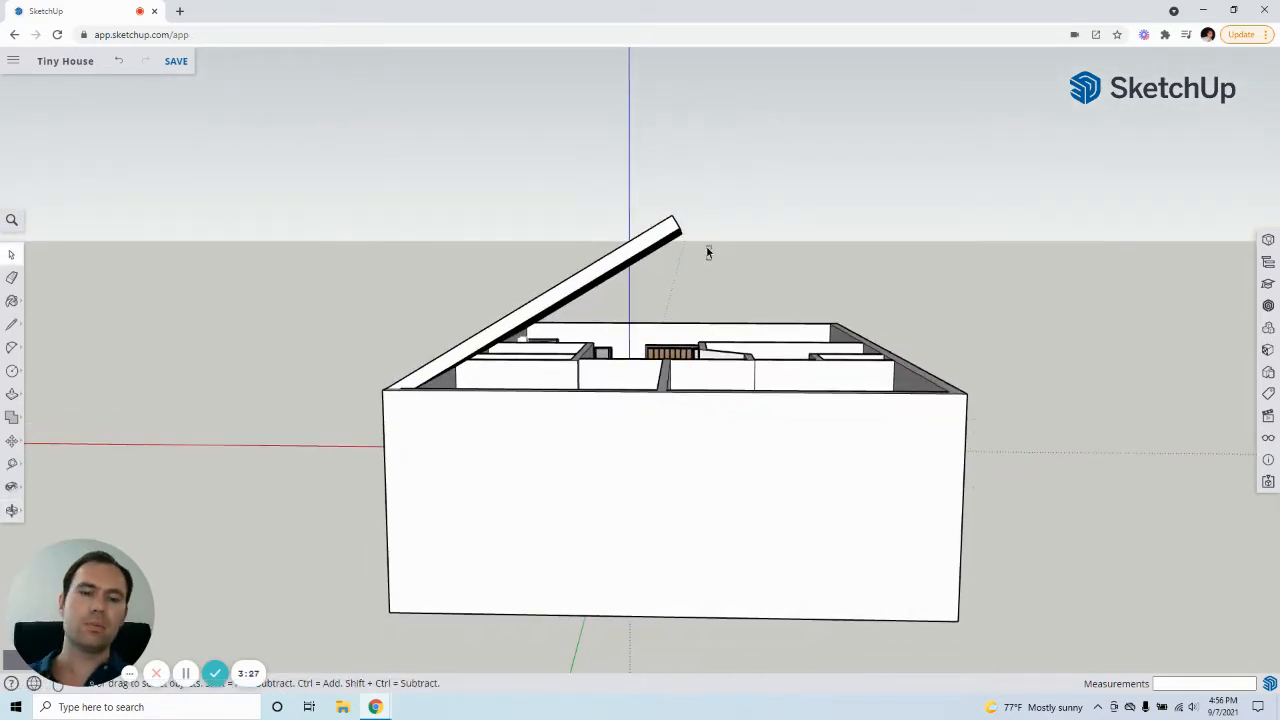
{"action": "left_click_drag", "start_coordinate": [637, 197], "coordinate": [638, 201]}
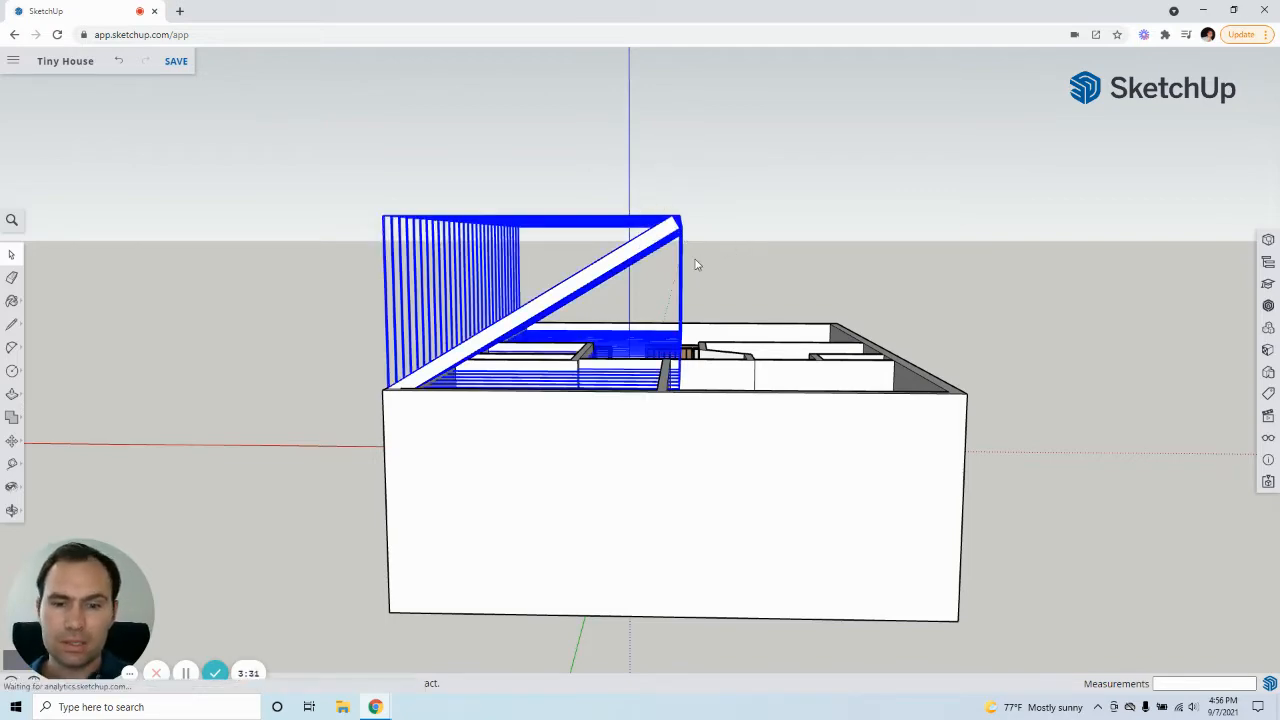
{"action": "middle_click_drag", "start_coordinate": [690, 257], "coordinate": [440, 312]}
{"action": "right_click", "coordinate": [437, 314]}
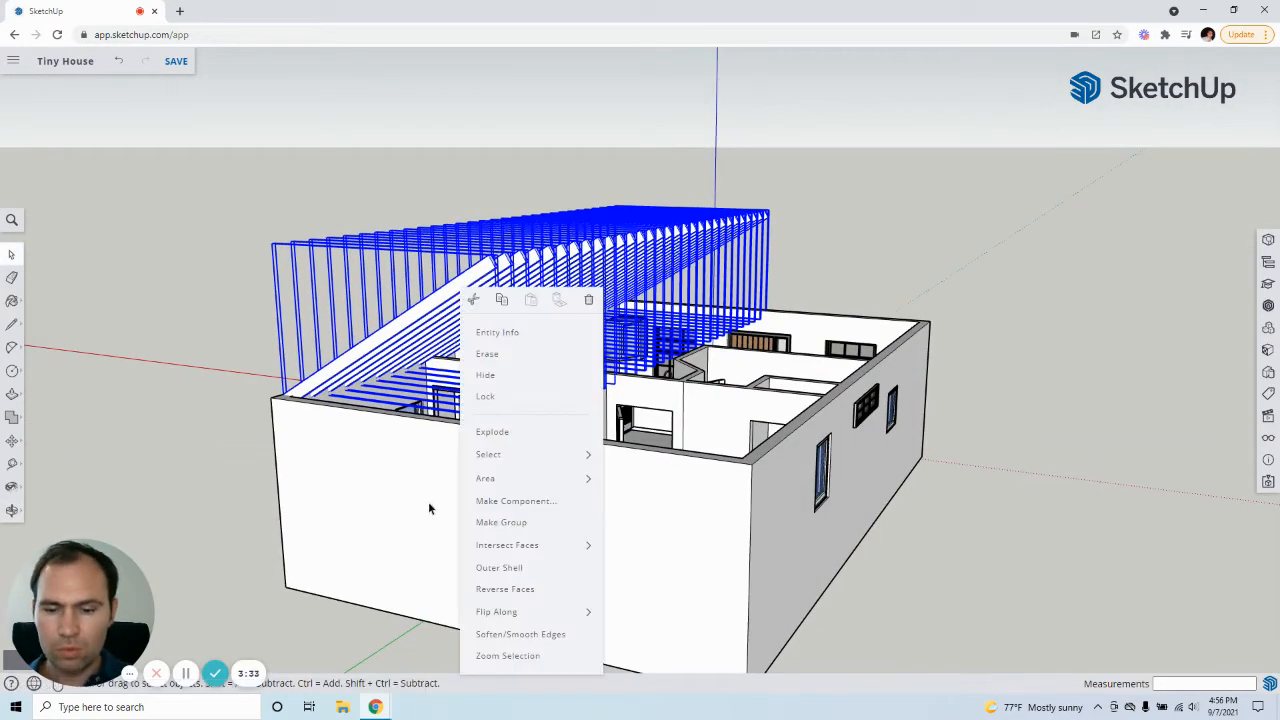
{"action": "left_click", "coordinate": [486, 522]}
Copy the rafter group about 11' 9" along the red axis, away from the house on the side-door side.
{"action": "middle_click_drag", "start_coordinate": [480, 520], "coordinate": [573, 410]}
{"action": "key", "text": "m"}
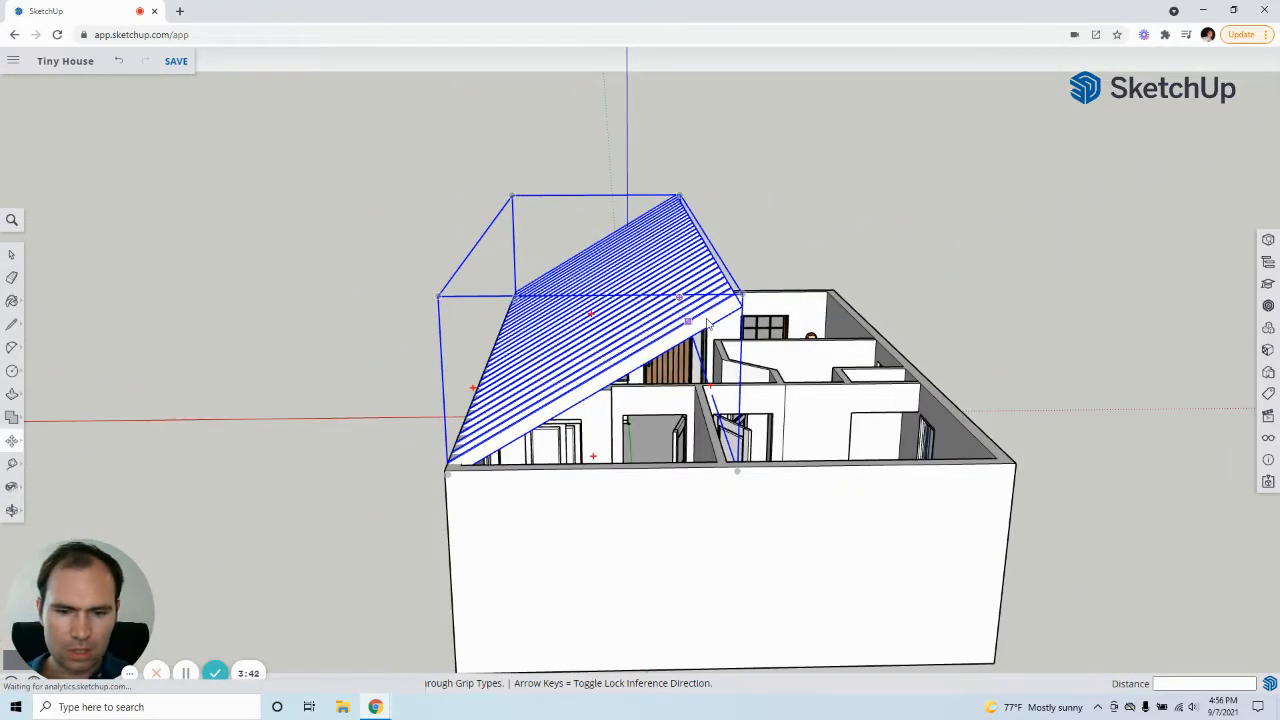
{"action": "left_click", "coordinate": [733, 298]}
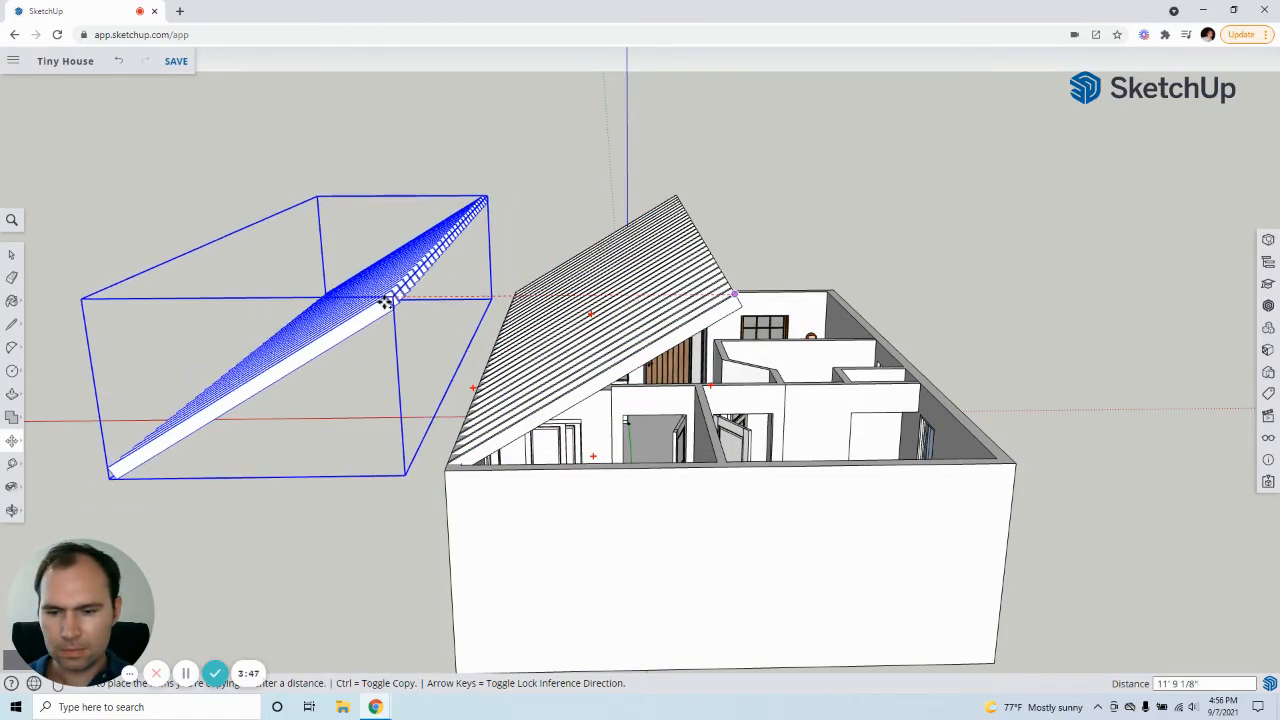
{"action": "left_click", "coordinate": [385, 302]}
Flip the copied rafter group along its own axes so that it slopes opposite to the original rafter group.
{"action": "mouse_move", "coordinate": [350, 368]}
{"action": "middle_mouse_down"}
{"action": "mouse_move", "coordinate": [537, 408]}
{"action": "mouse_move", "coordinate": [274, 388]}
{"action": "middle_mouse_up"}
{"action": "right_click", "coordinate": [270, 386]}
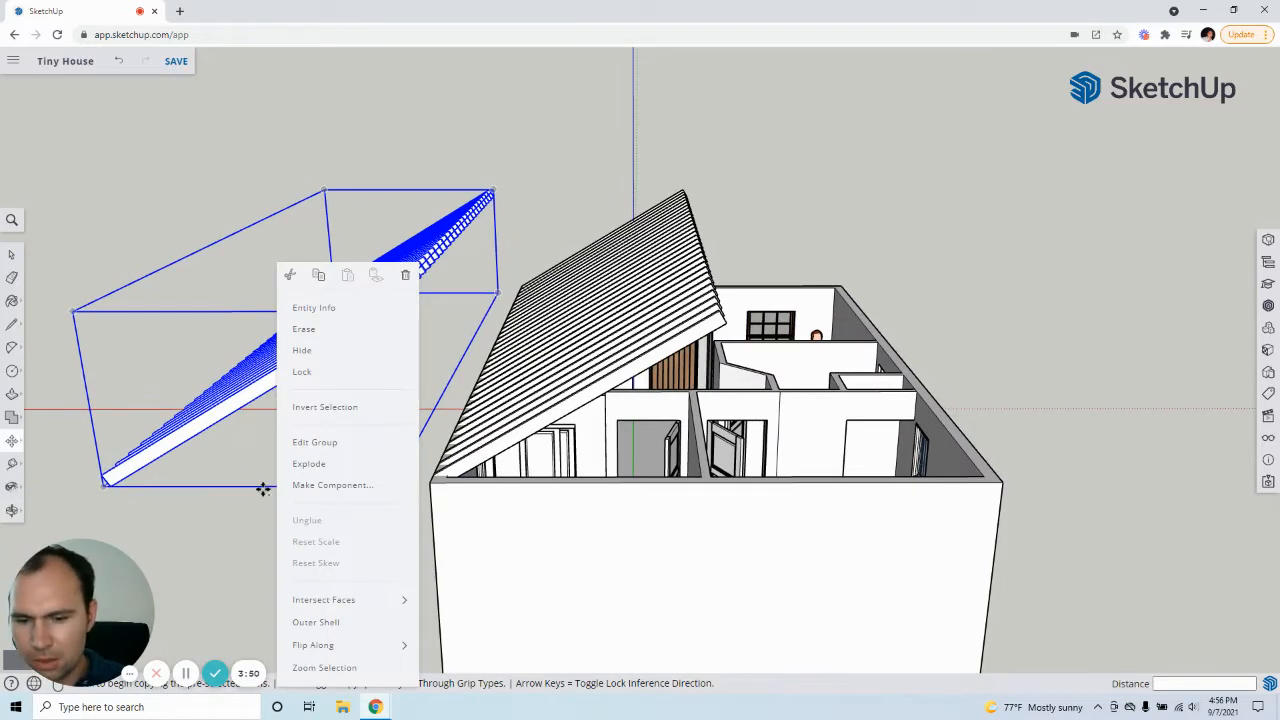
{"action": "scroll", "coordinate": [697, 418], "scroll_direction": "down", "scroll_amount": 5}
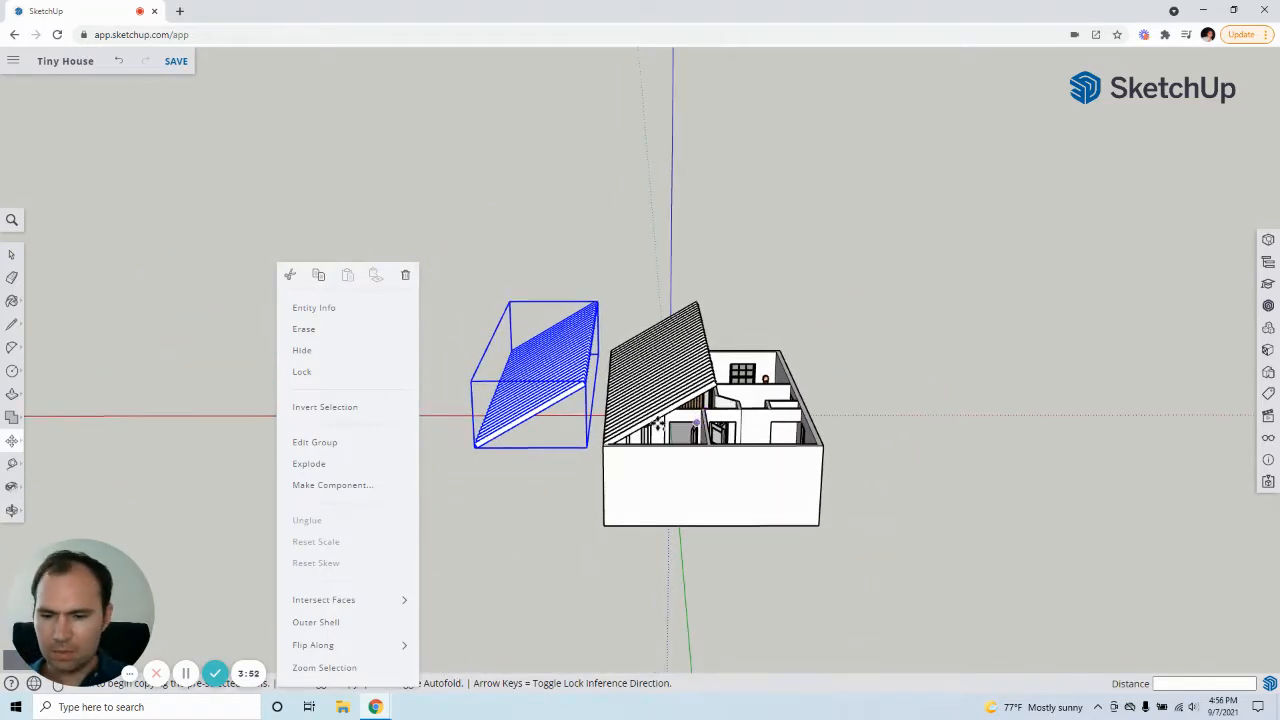
{"action": "mouse_move", "coordinate": [387, 645]}
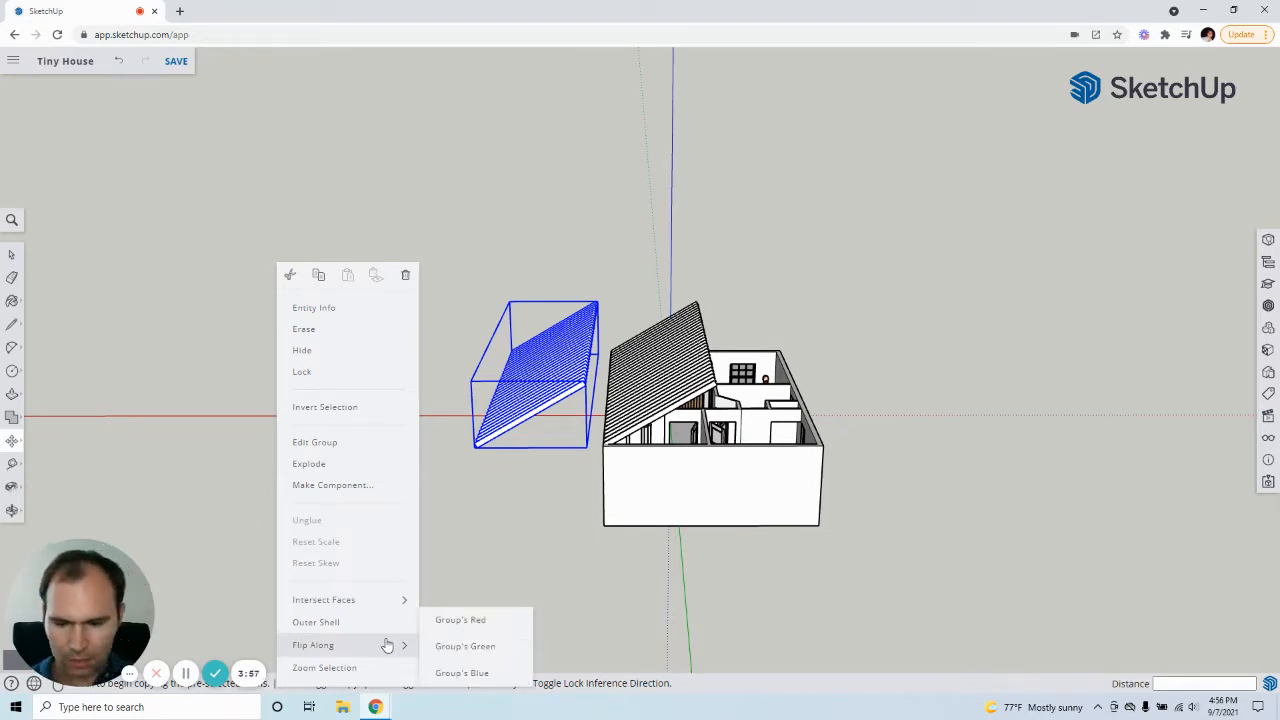
{"action": "left_click", "coordinate": [438, 647]}
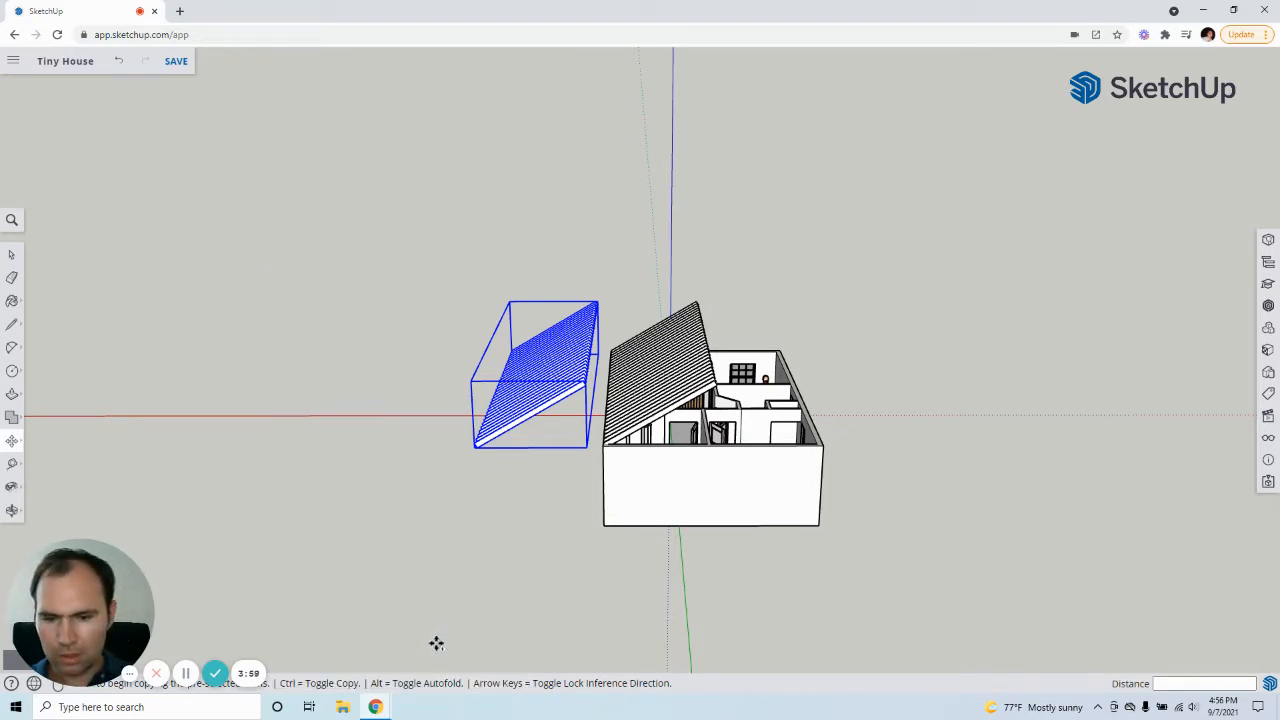
{"action": "scroll", "coordinate": [530, 410], "scroll_direction": "up", "scroll_amount": 3}
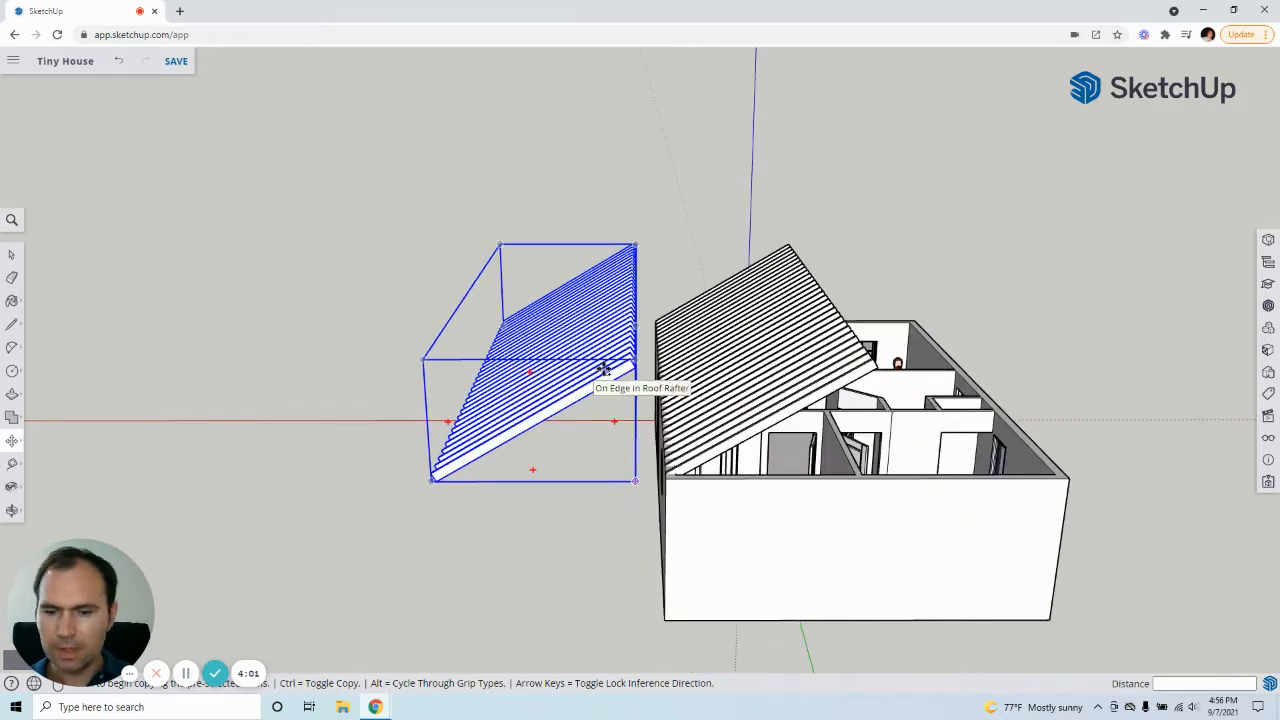
{"action": "right_click", "coordinate": [575, 388]}
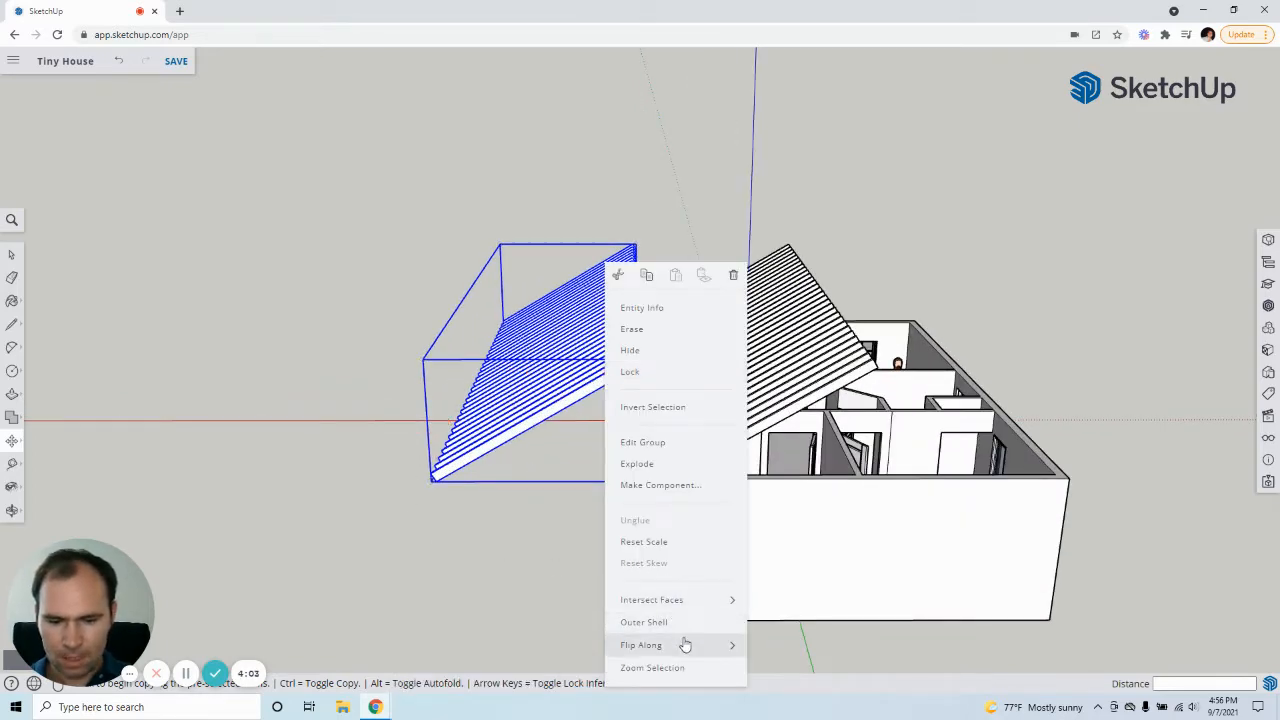
{"action": "mouse_move", "coordinate": [686, 645]}
{"action": "left_click", "coordinate": [790, 645]}
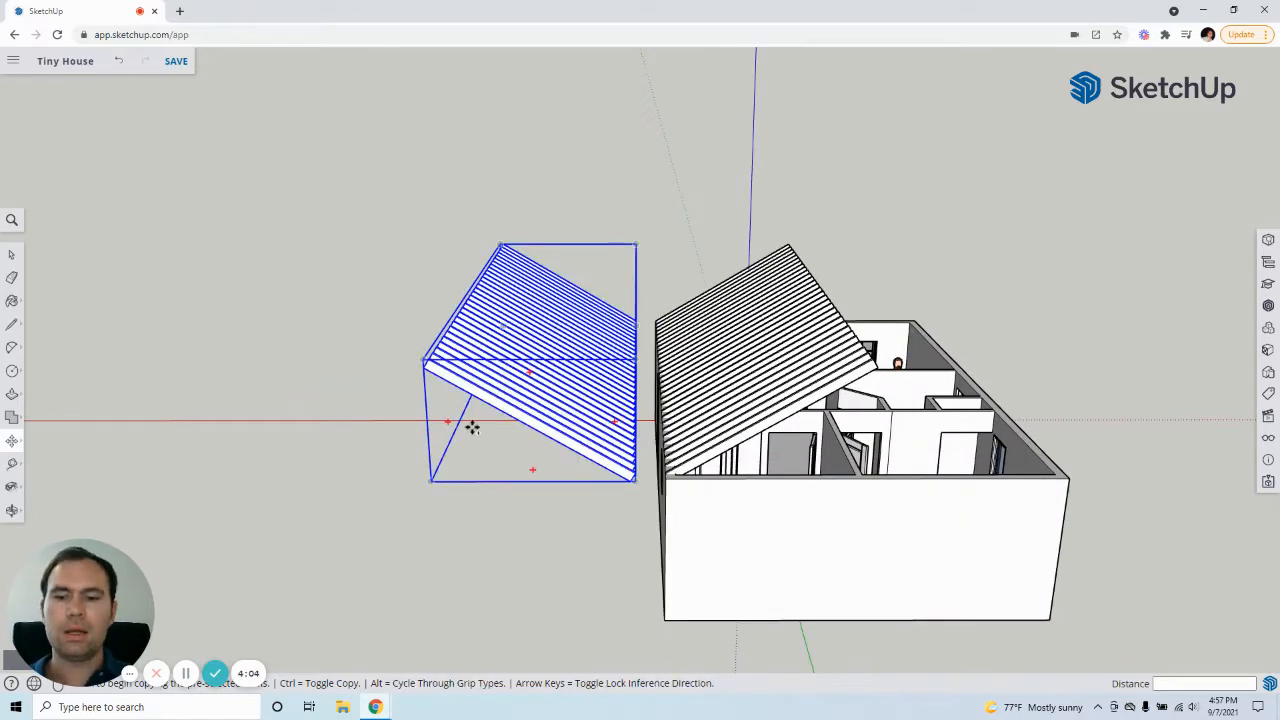
{"action": "scroll", "coordinate": [428, 392], "scroll_direction": "up", "scroll_amount": 1}
{"action": "scroll", "coordinate": [428, 392], "scroll_direction": "up", "scroll_amount": 2}
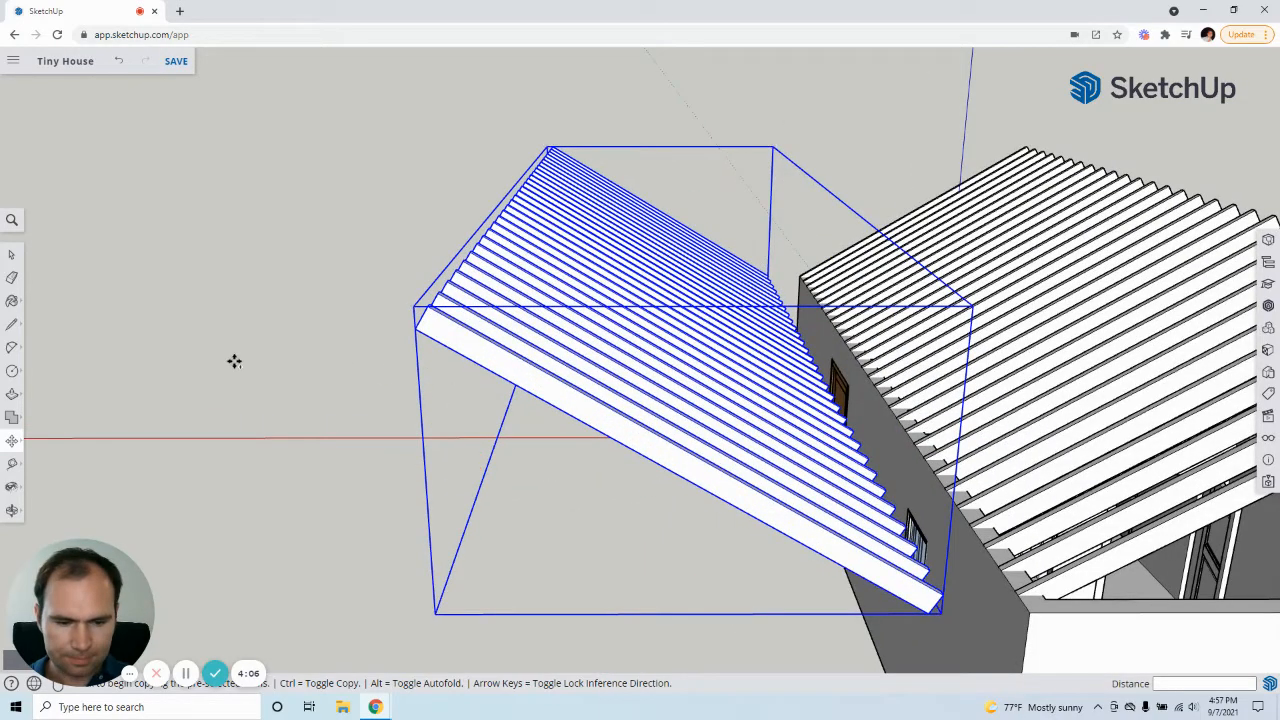
{"action": "scroll", "coordinate": [235, 365], "scroll_direction": "down", "scroll_amount": 1}
{"action": "scroll", "coordinate": [280, 381], "scroll_direction": "down", "scroll_amount": 2}
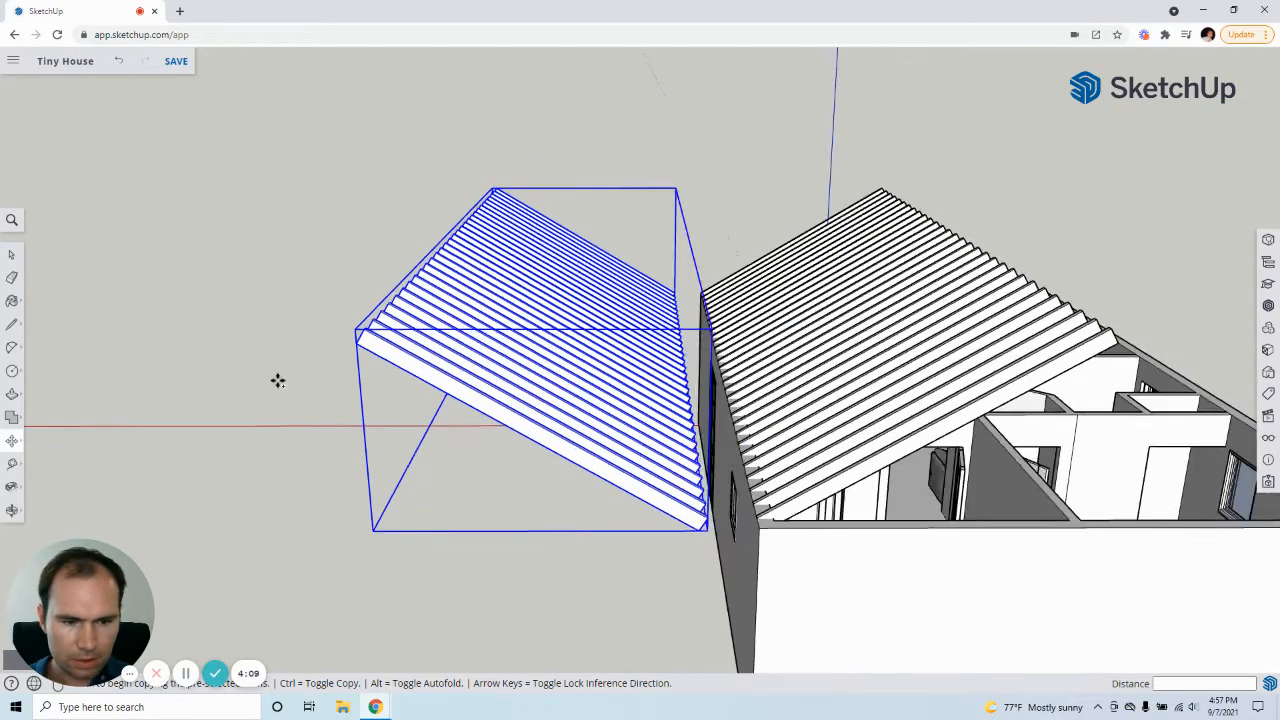
{"action": "scroll", "coordinate": [362, 330], "scroll_direction": "up", "scroll_amount": 4}
{"action": "scroll", "coordinate": [370, 320], "scroll_direction": "up", "scroll_amount": 3}
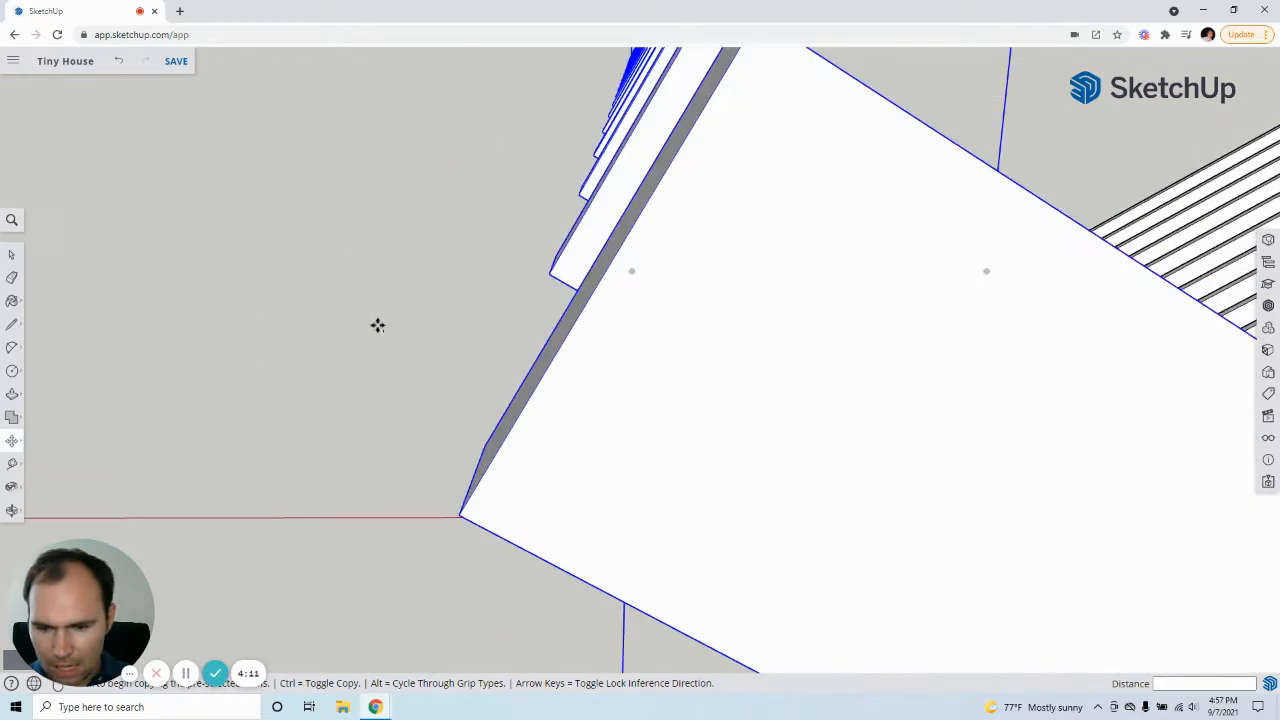
{"action": "scroll", "coordinate": [465, 311], "scroll_direction": "down", "scroll_amount": 3}
{"action": "left_click", "coordinate": [458, 330]}
{"action": "scroll", "coordinate": [251, 343], "scroll_direction": "down", "scroll_amount": 5}
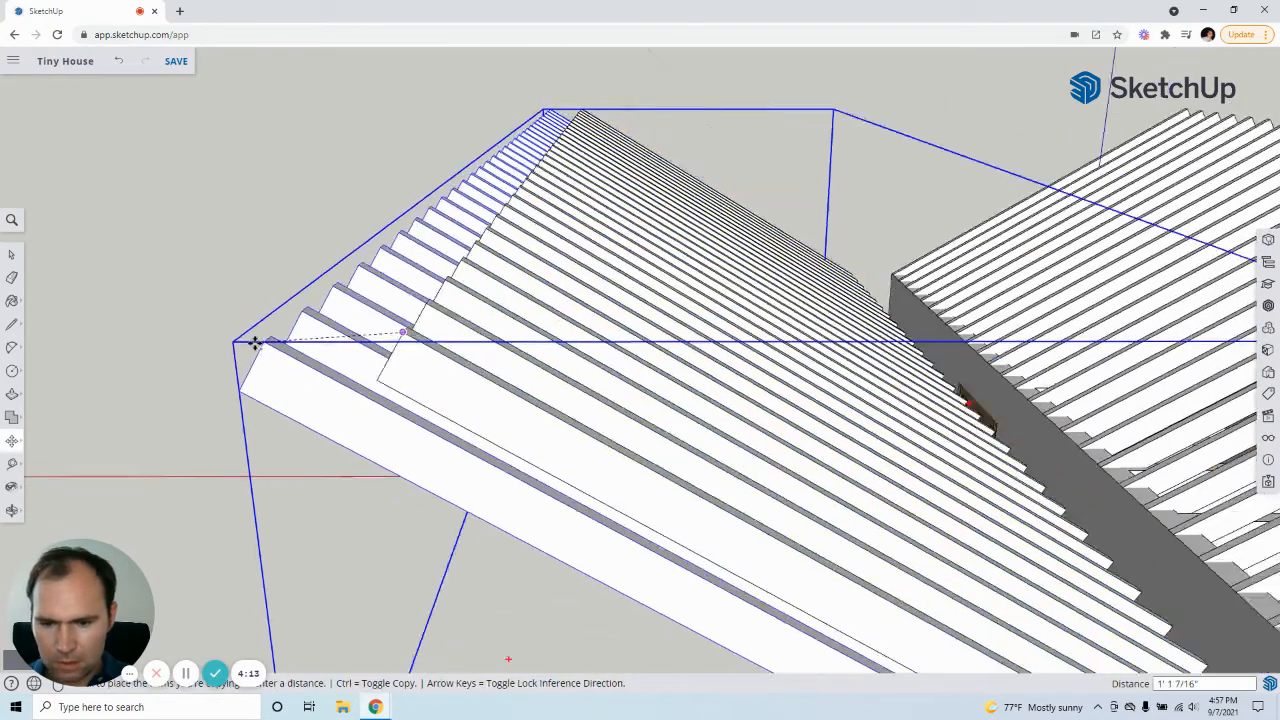
{"action": "key", "text": "Escape"}
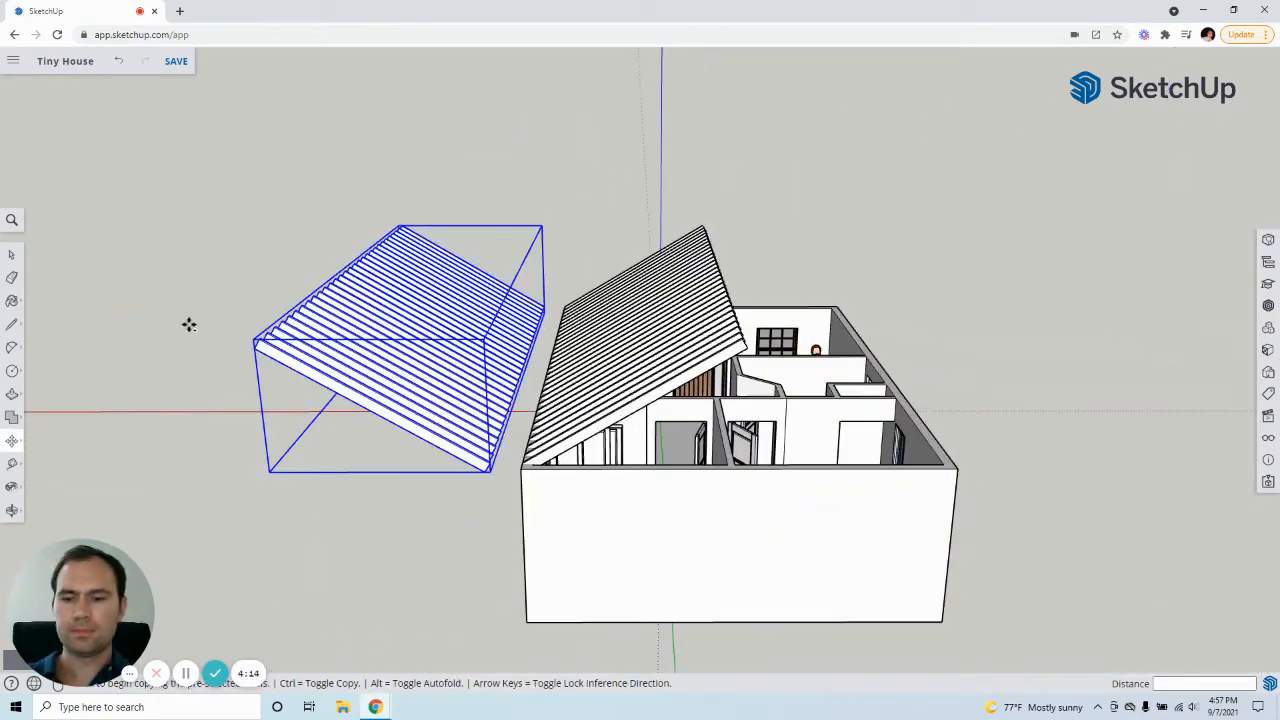
{"action": "key", "text": "Escape"}
{"action": "key", "text": "ctrl+z"}
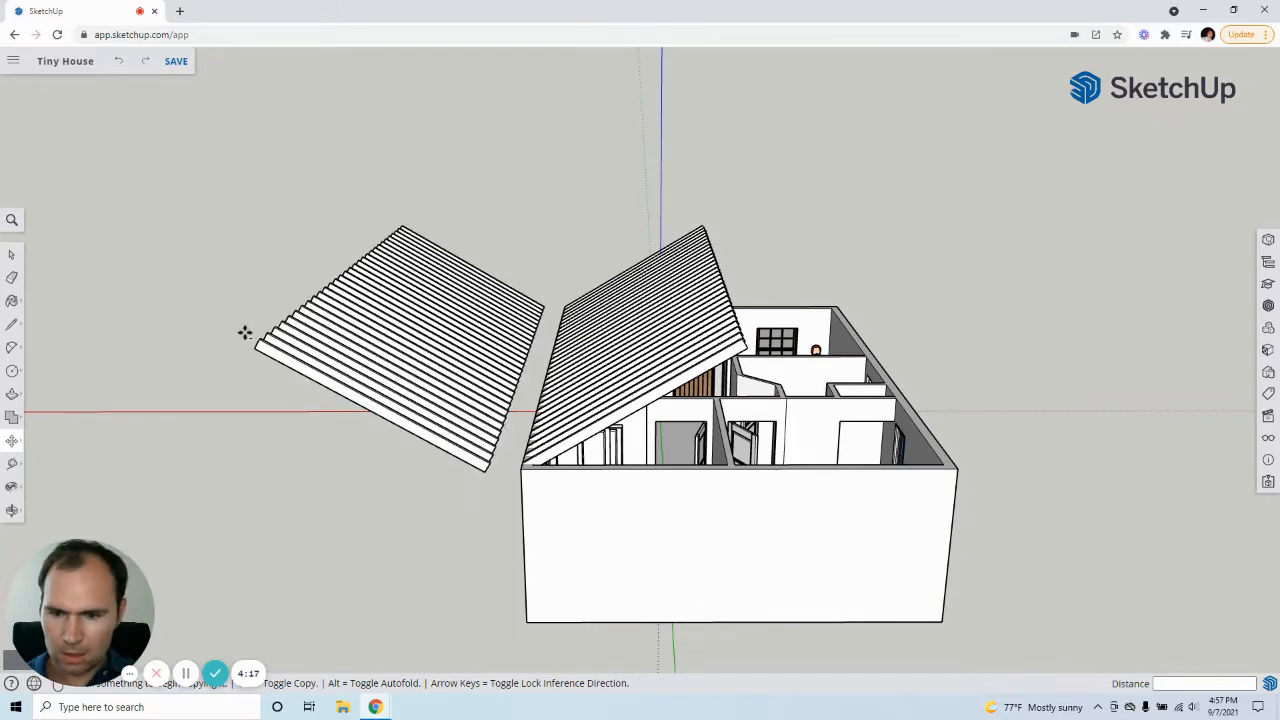
Move the flipped rafter group onto the house, placing its front peak corner on the original group's front peak corner.
{"action": "key", "text": "space"}
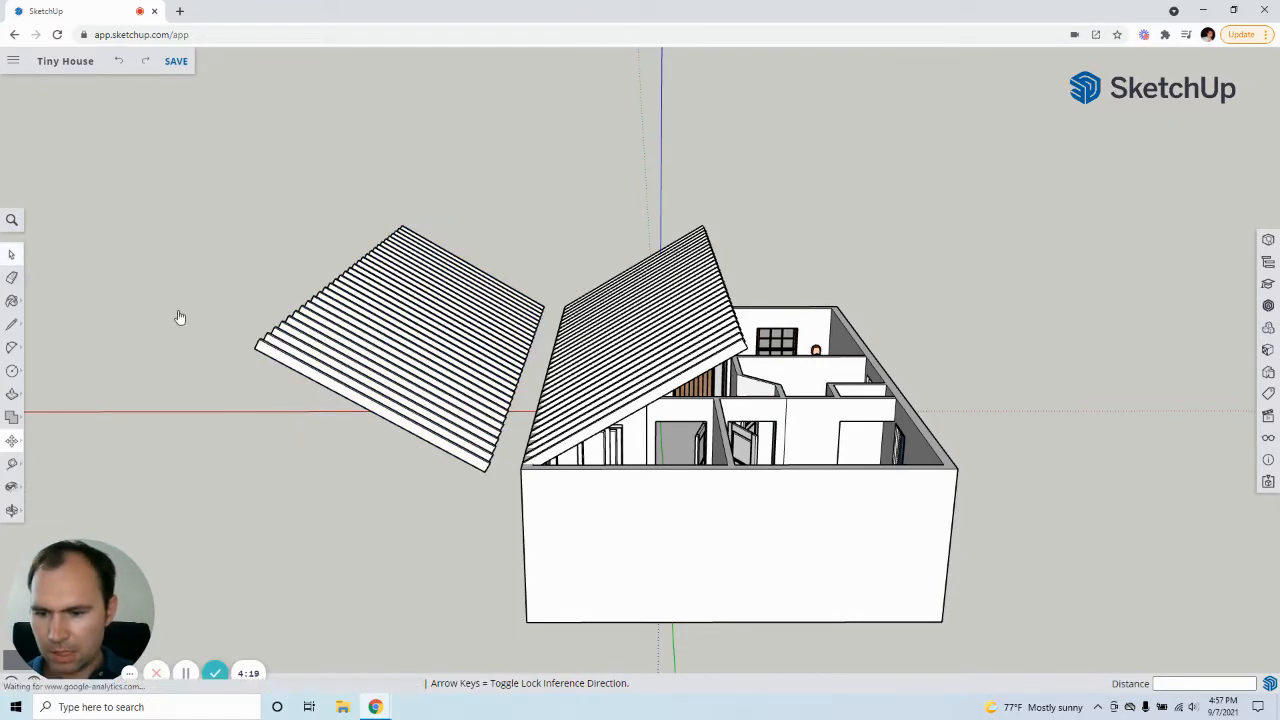
{"action": "scroll", "coordinate": [255, 345], "scroll_direction": "up", "scroll_amount": 3}
{"action": "left_click", "coordinate": [252, 350]}
{"action": "key", "text": "m"}
{"action": "scroll", "coordinate": [250, 342], "scroll_direction": "up", "scroll_amount": 2}
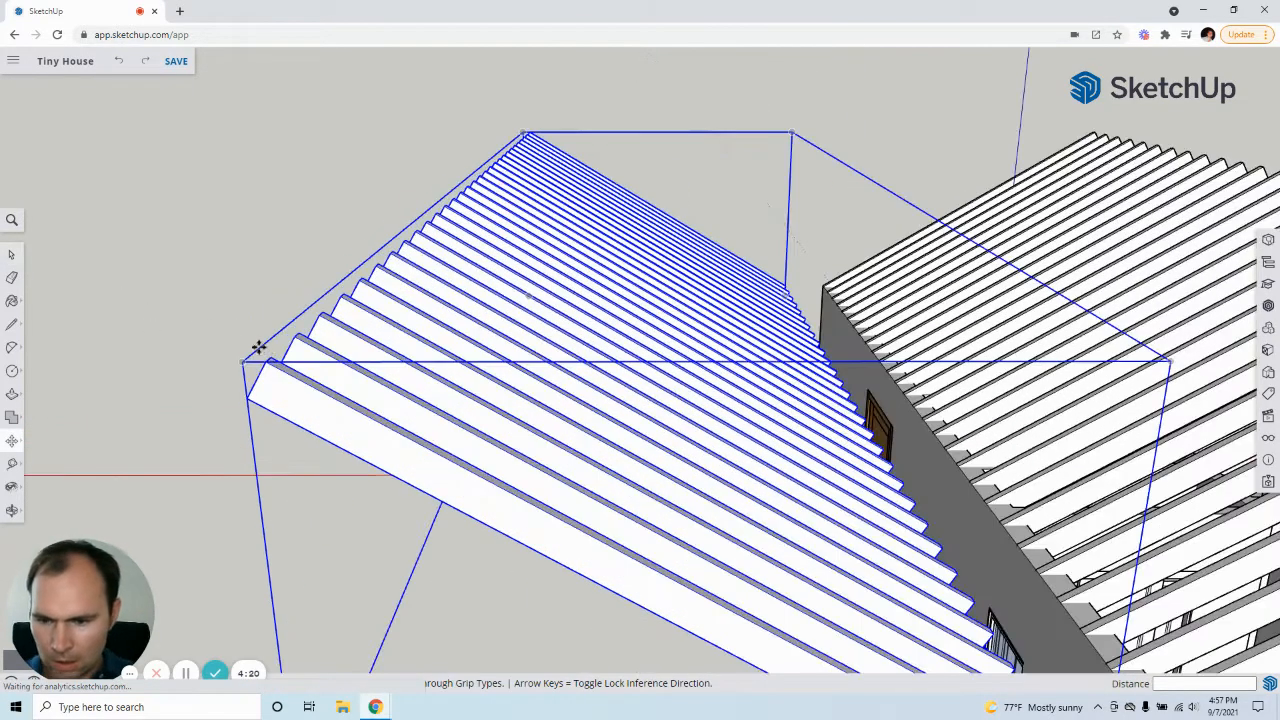
{"action": "left_click", "coordinate": [268, 362]}
{"action": "scroll", "coordinate": [117, 351], "scroll_direction": "down", "scroll_amount": 5}
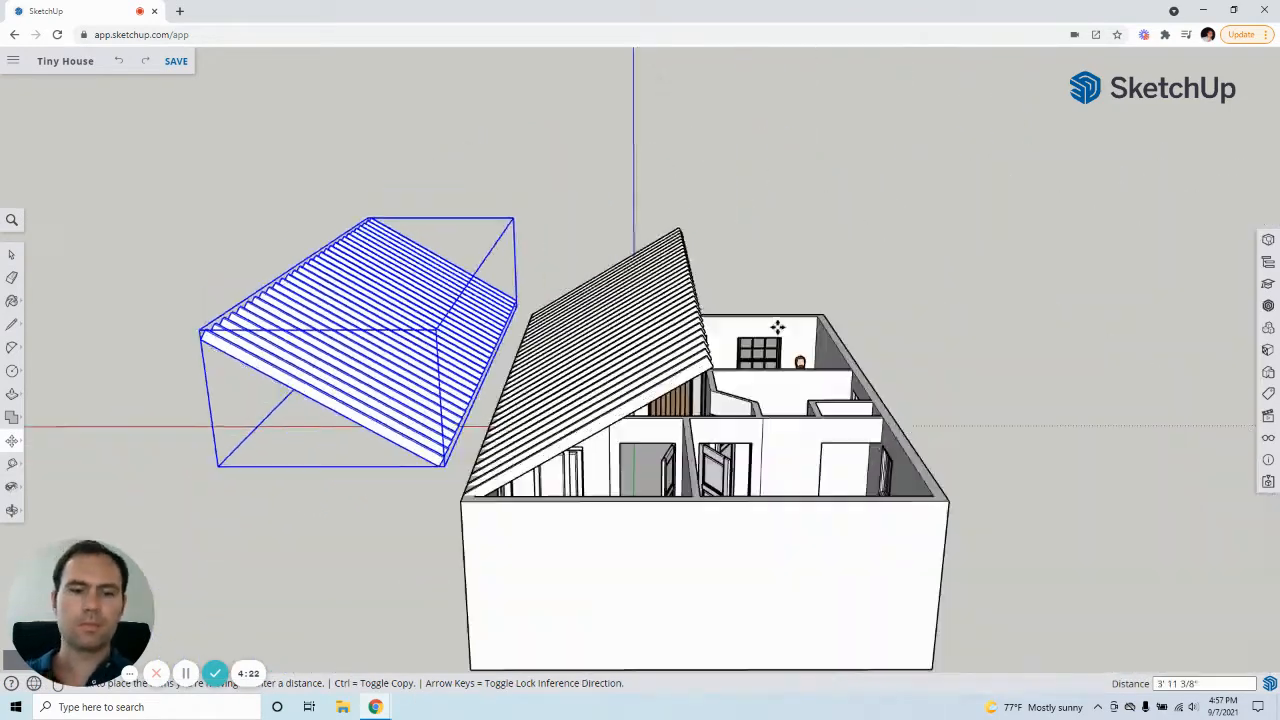
{"action": "scroll", "coordinate": [800, 363], "scroll_direction": "up", "scroll_amount": 4}
{"action": "scroll", "coordinate": [691, 366], "scroll_direction": "down", "scroll_amount": 1}
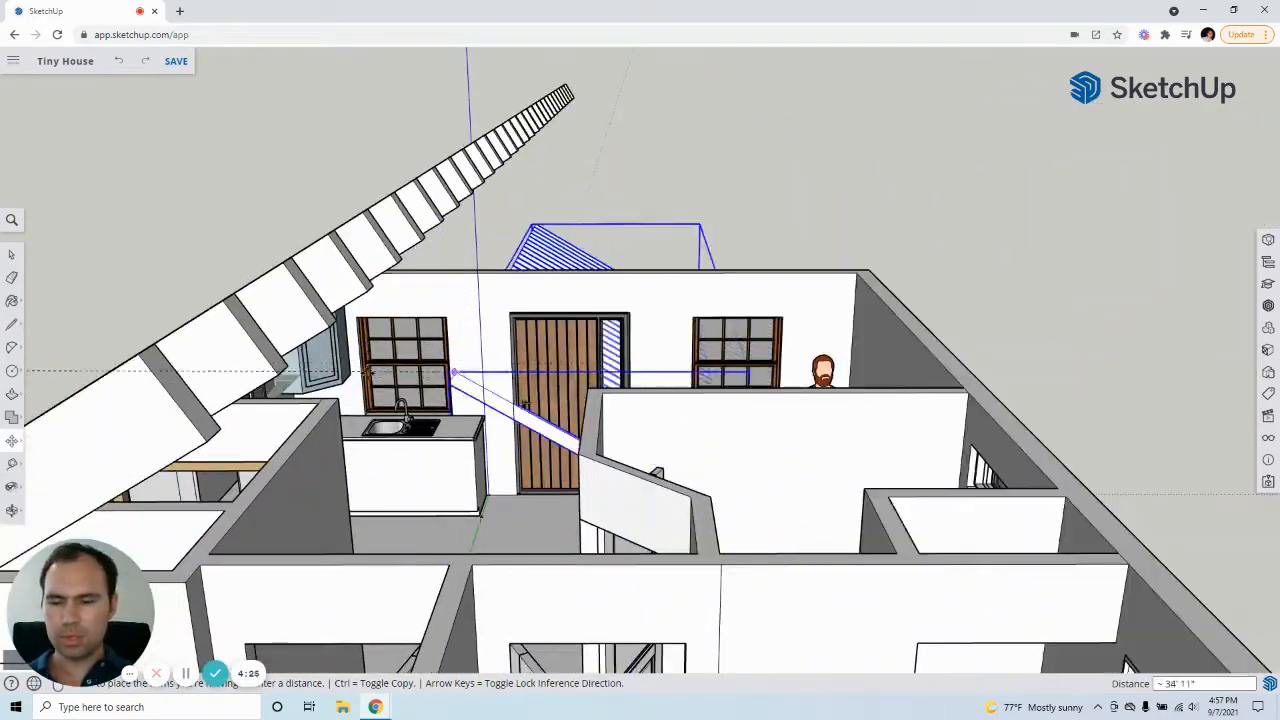
{"action": "left_click", "coordinate": [137, 357]}
{"action": "scroll", "coordinate": [320, 355], "scroll_direction": "down", "scroll_amount": 6}
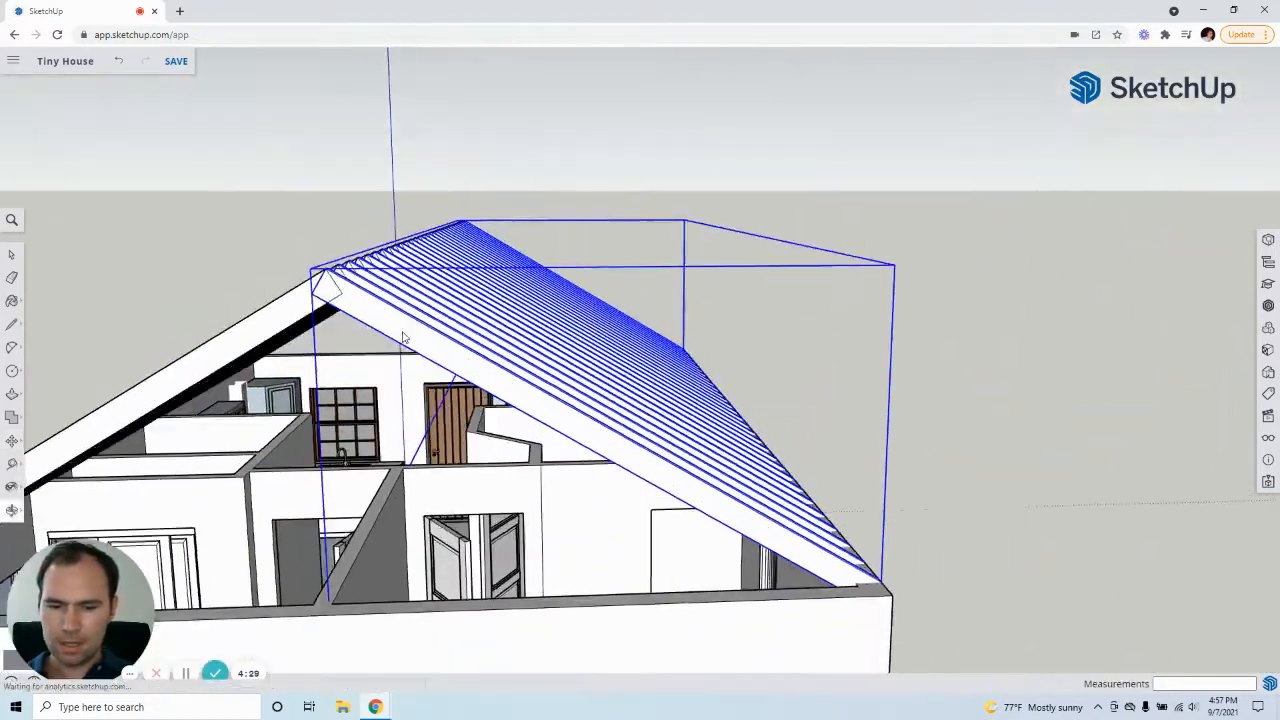
Check the mirrored rafters' fit at the wall and ridge, and open their group for editing at the front ridge.
{"action": "middle_click_drag", "start_coordinate": [404, 338], "coordinate": [245, 370]}
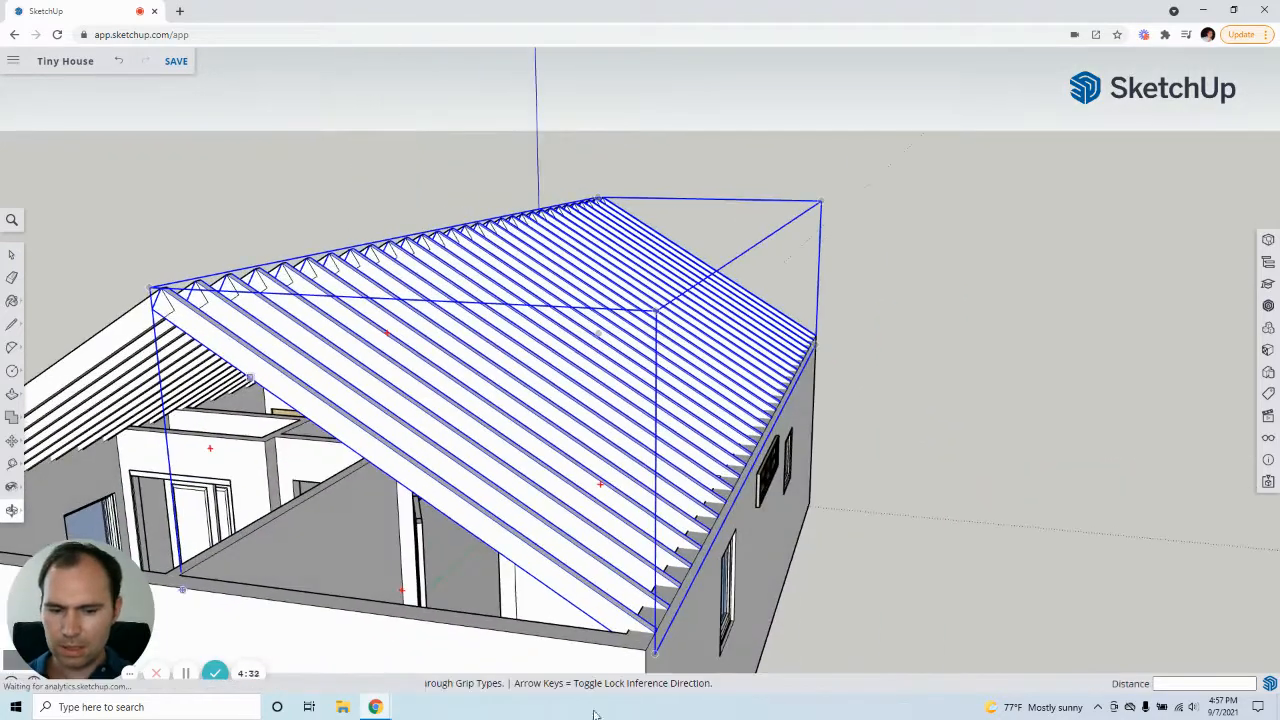
{"action": "scroll", "coordinate": [656, 607], "scroll_direction": "up", "scroll_amount": 5}
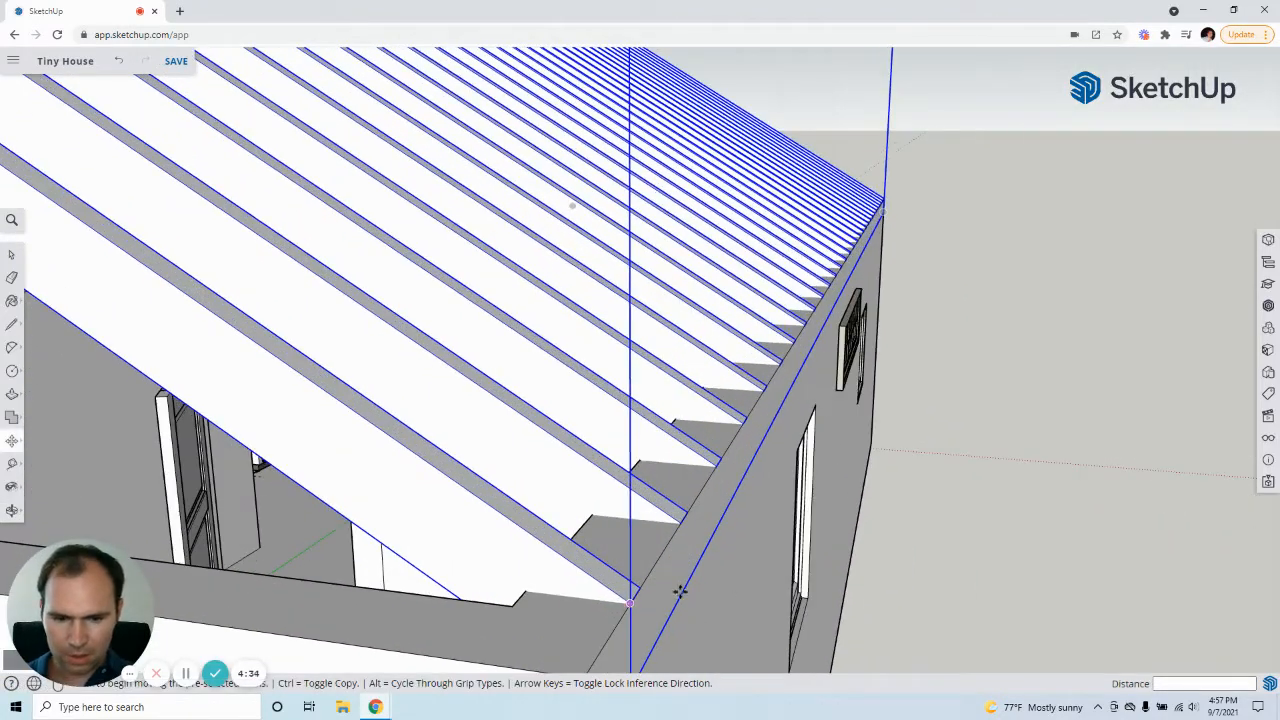
{"action": "scroll", "coordinate": [679, 592], "scroll_direction": "down", "scroll_amount": 8}
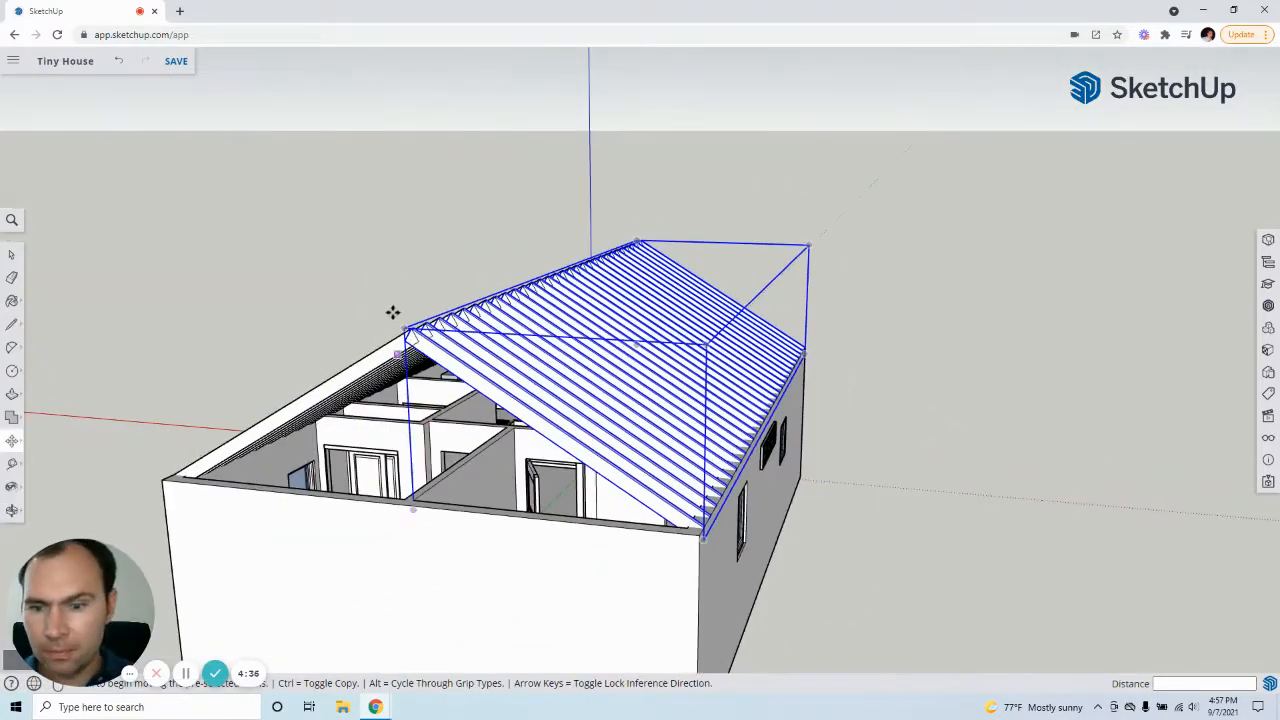
{"action": "scroll", "coordinate": [393, 312], "scroll_direction": "up", "scroll_amount": 5}
{"action": "middle_click_drag", "start_coordinate": [477, 409], "coordinate": [515, 380]}
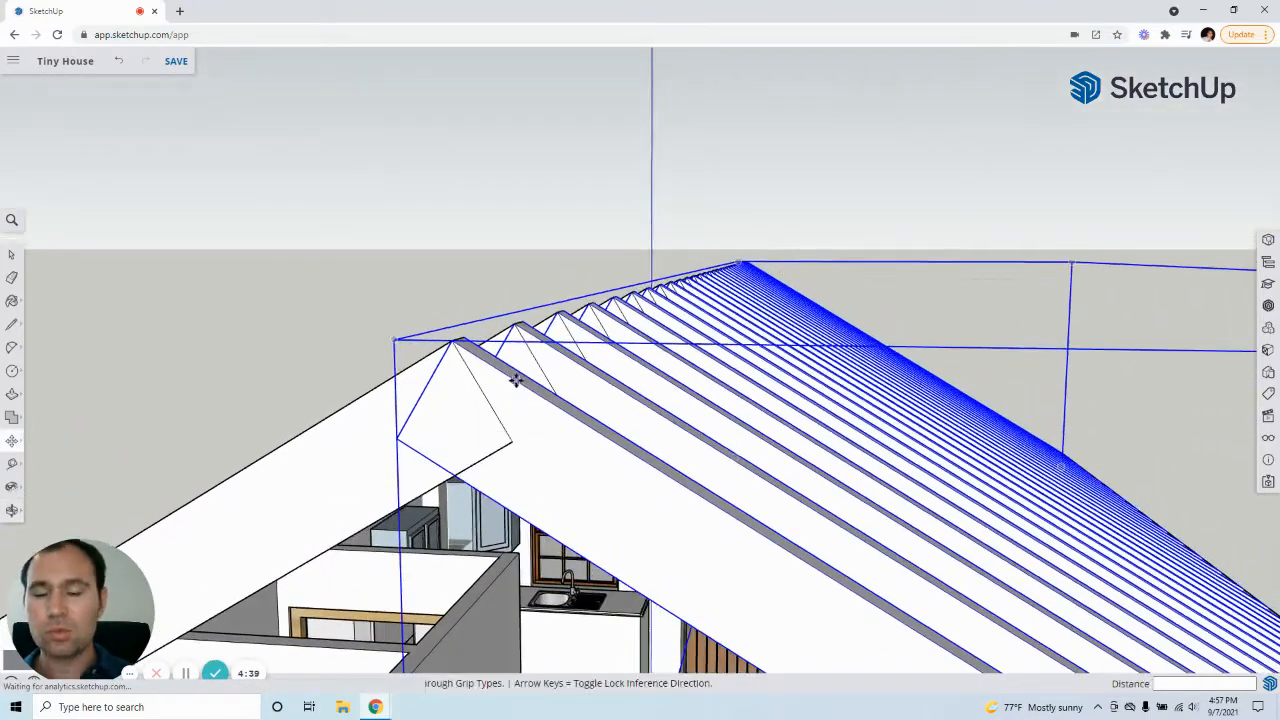
{"action": "left_click", "coordinate": [11, 254]}
{"action": "scroll", "coordinate": [546, 449], "scroll_direction": "up", "scroll_amount": 3}
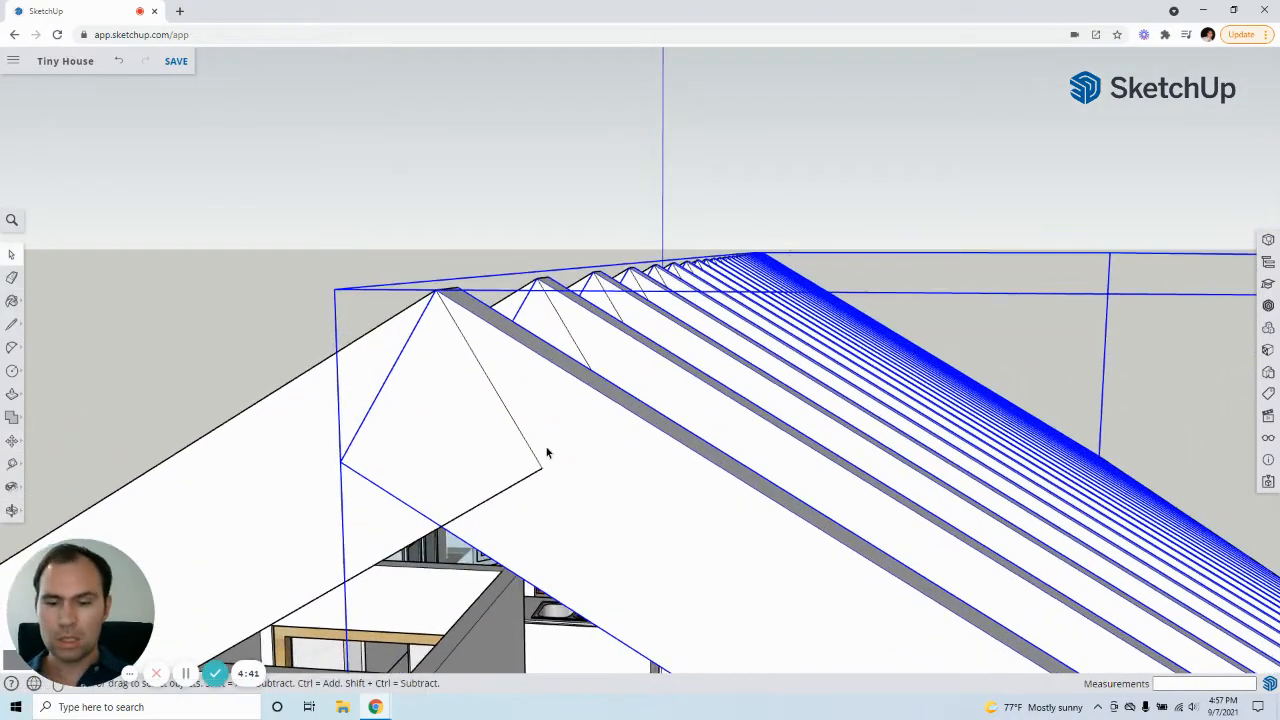
{"action": "double_click", "coordinate": [570, 453]}
Try to draw a vertical line in the mirrored group from the ridge peak to where the rafter undersides cross.
{"action": "key", "text": "l"}
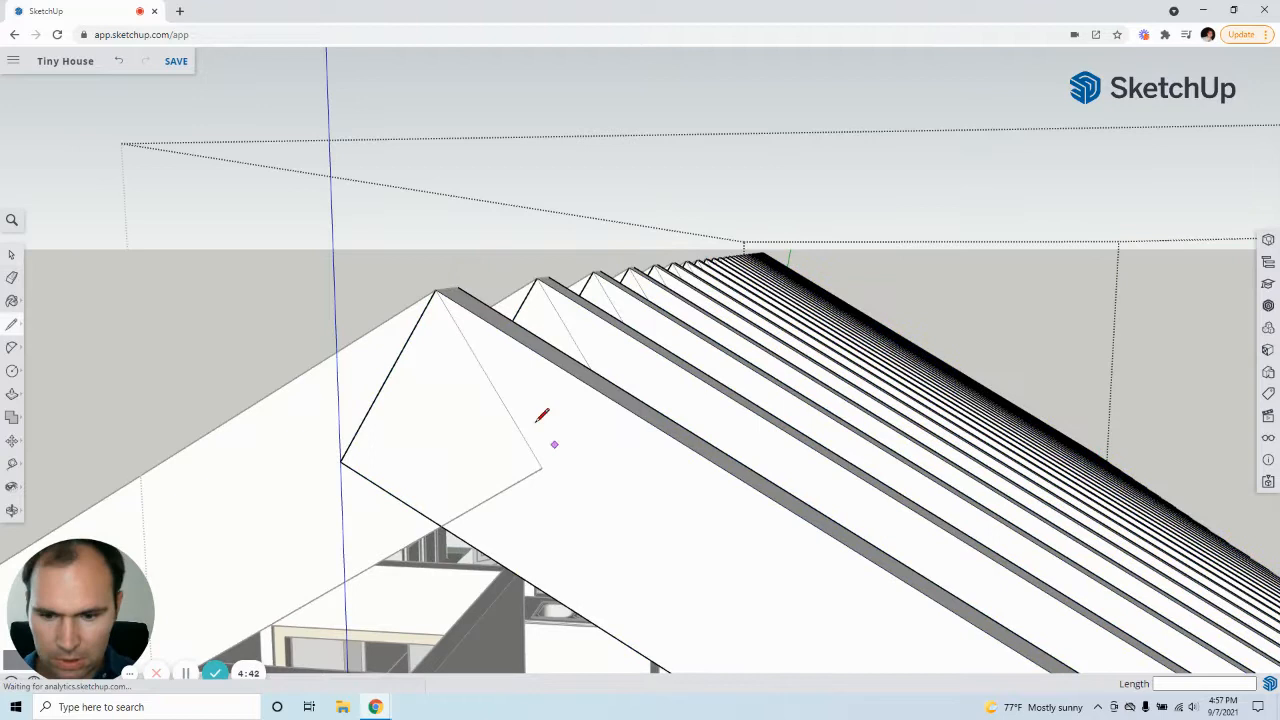
{"action": "left_click", "coordinate": [436, 291]}
{"action": "left_click", "coordinate": [441, 523]}
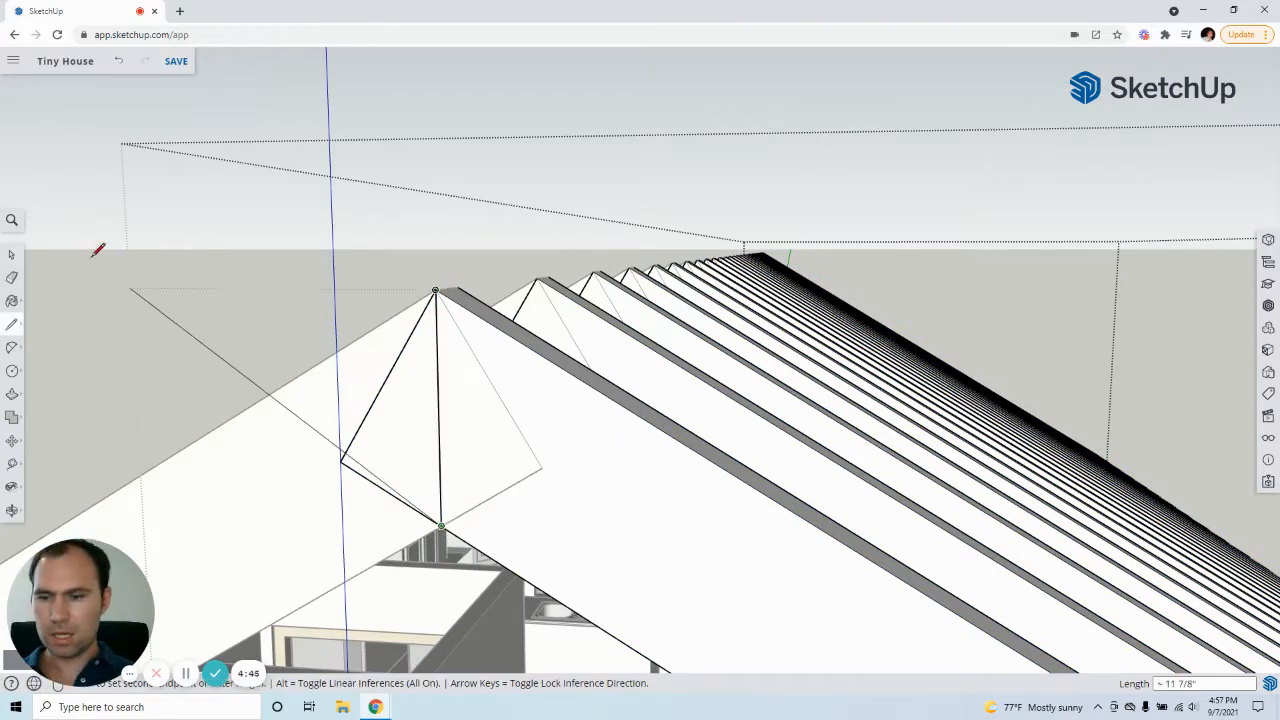
{"action": "left_click", "coordinate": [11, 254]}
Open the front mirrored rafter component and draw a vertical line on its face from the peak to the underside crossing.
{"action": "left_click", "coordinate": [622, 490]}
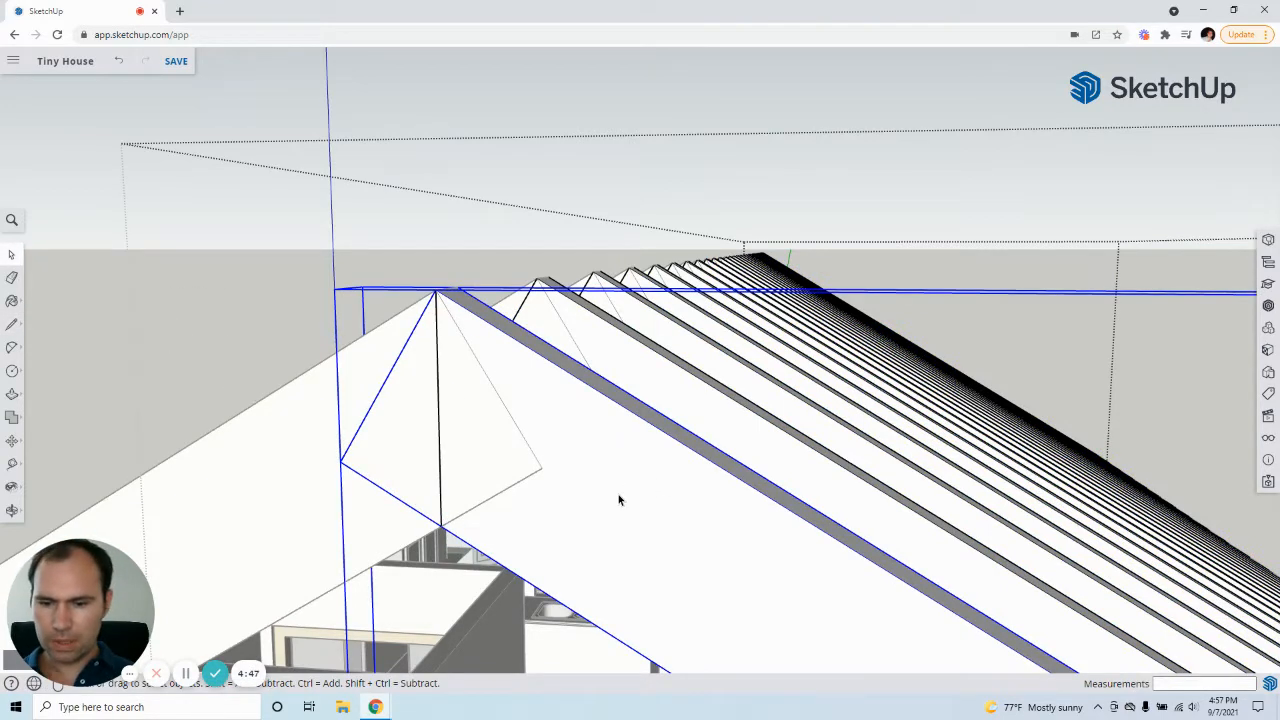
{"action": "triple_click", "coordinate": [616, 494]}
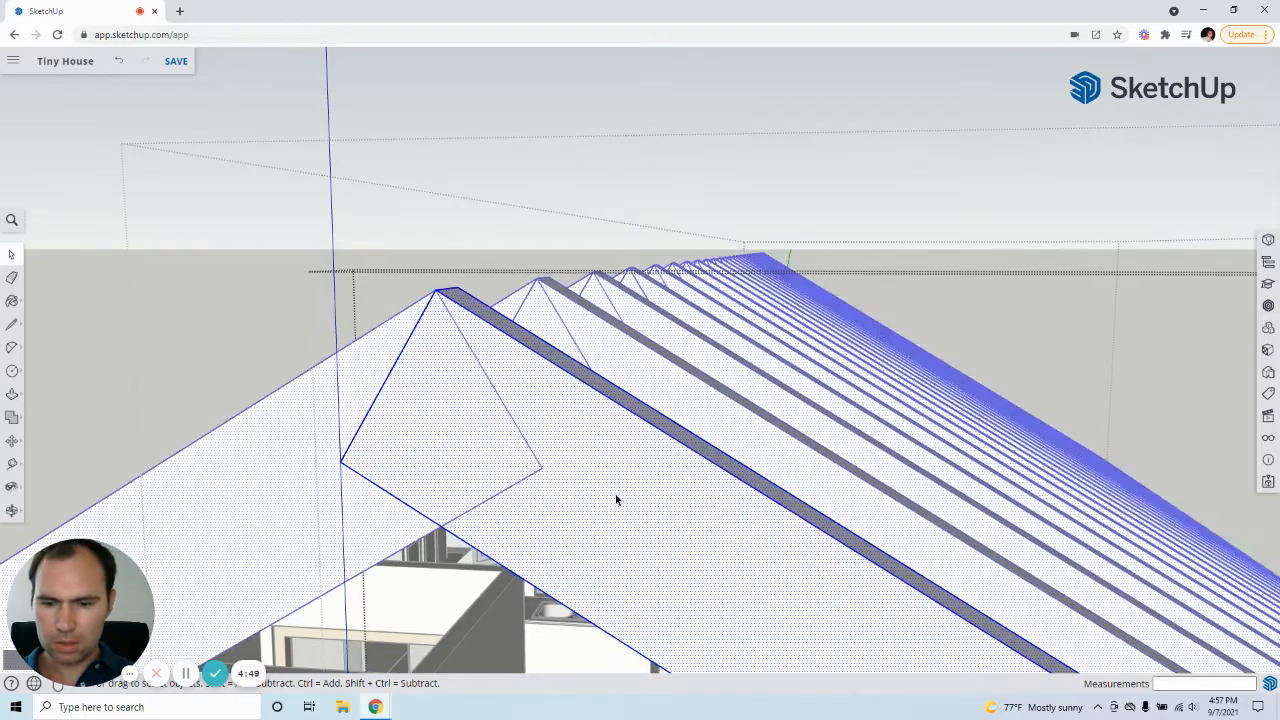
{"action": "key", "text": "Escape"}
{"action": "key", "text": "l"}
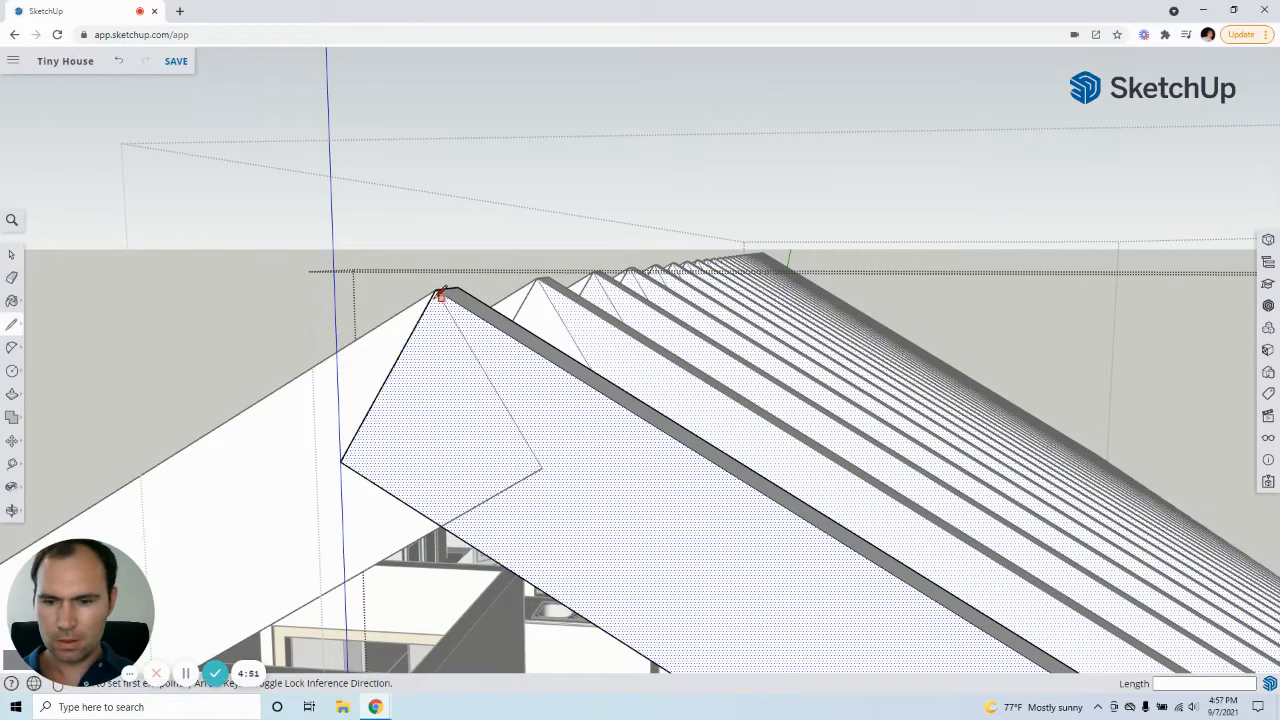
{"action": "left_click", "coordinate": [436, 291]}
{"action": "left_click", "coordinate": [441, 520]}
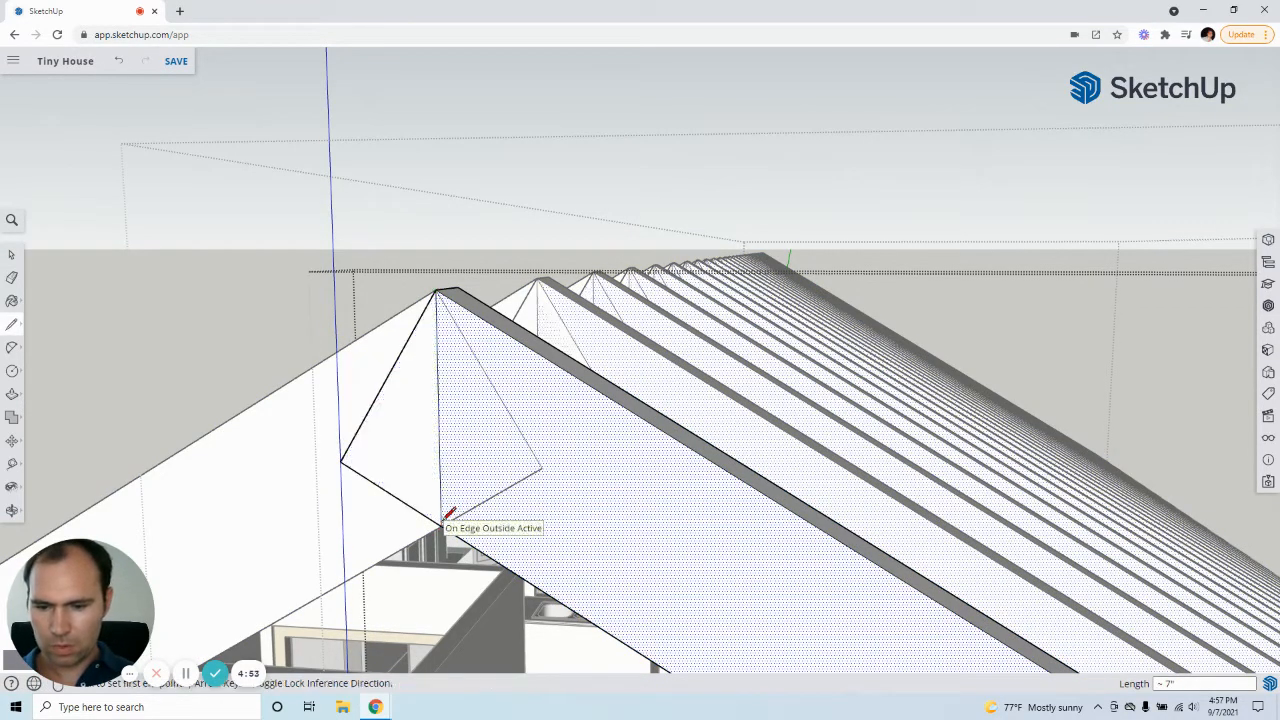
Delete the rafter's slanted end edge beyond the vertical line, trimming the overlapping tip to a plumb cut.
{"action": "left_click", "coordinate": [12, 256]}
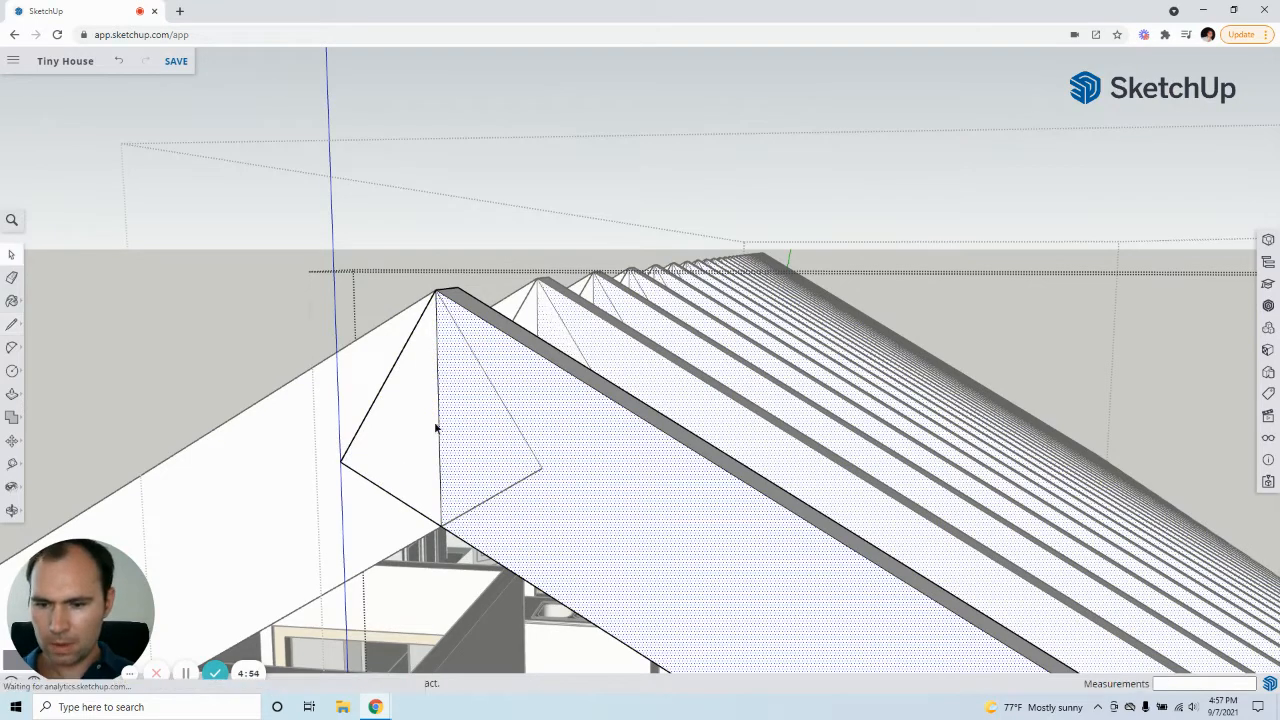
{"action": "left_click", "coordinate": [379, 398]}
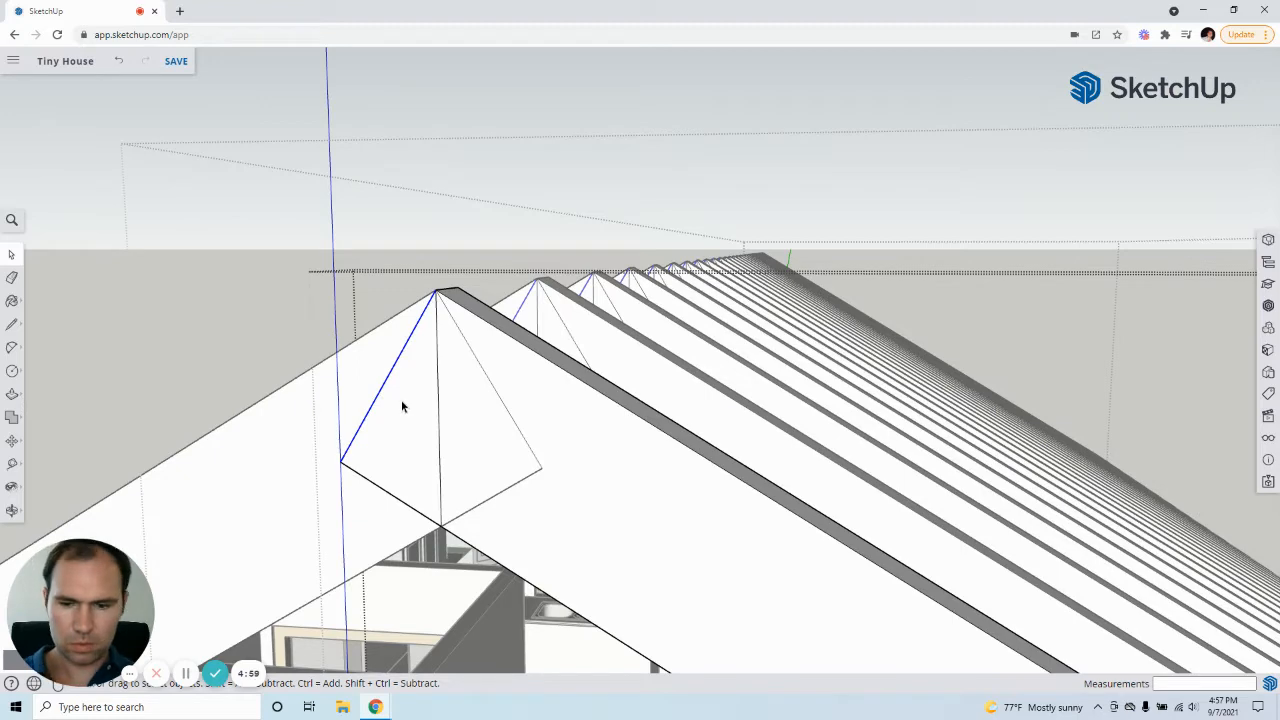
{"action": "key", "text": "Delete"}
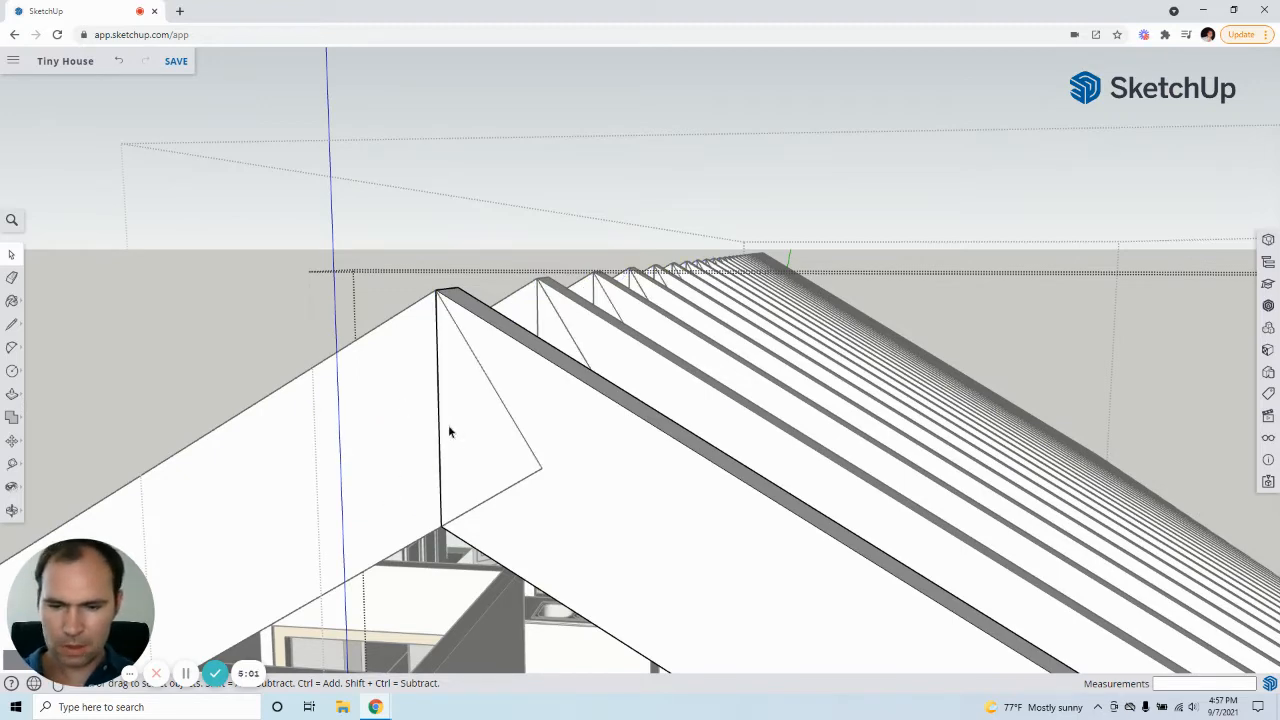
{"action": "left_click", "coordinate": [492, 395]}
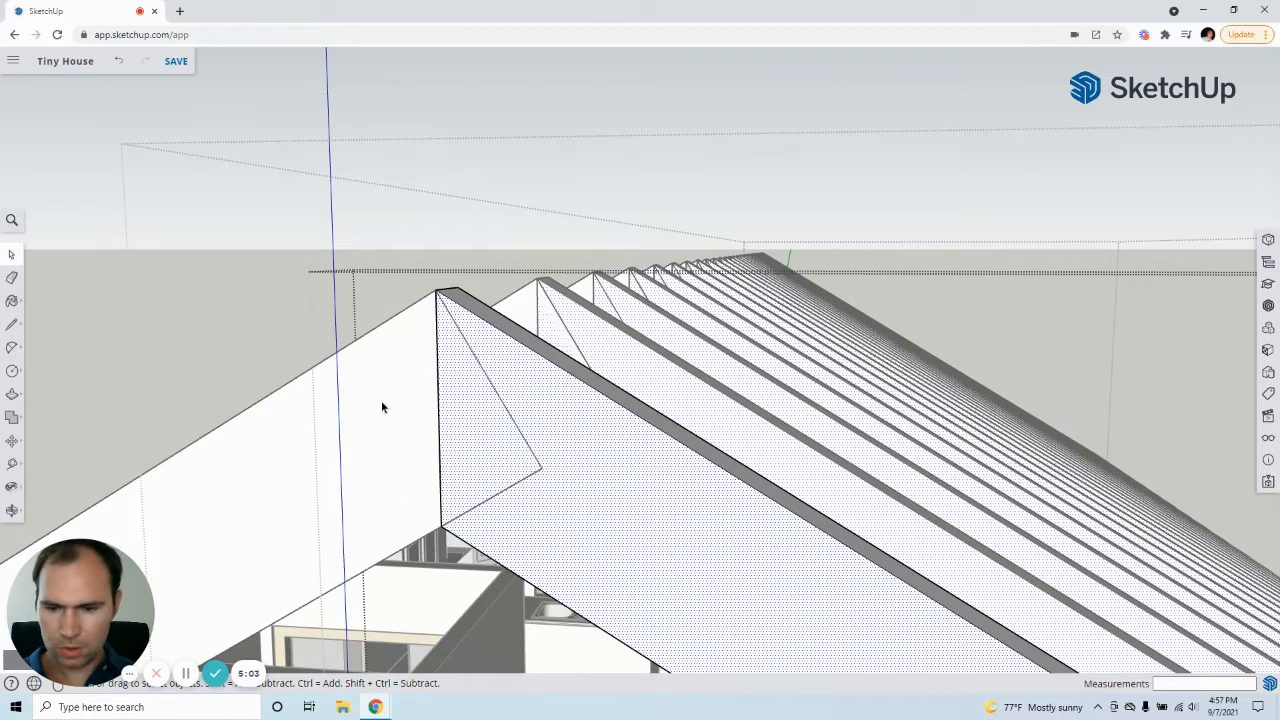
Try to draw a vertical line on the opposite slope's front rafter from the ridge peak down to the underside crossing.
{"action": "double_click", "coordinate": [390, 426]}
{"action": "left_click", "coordinate": [394, 424]}
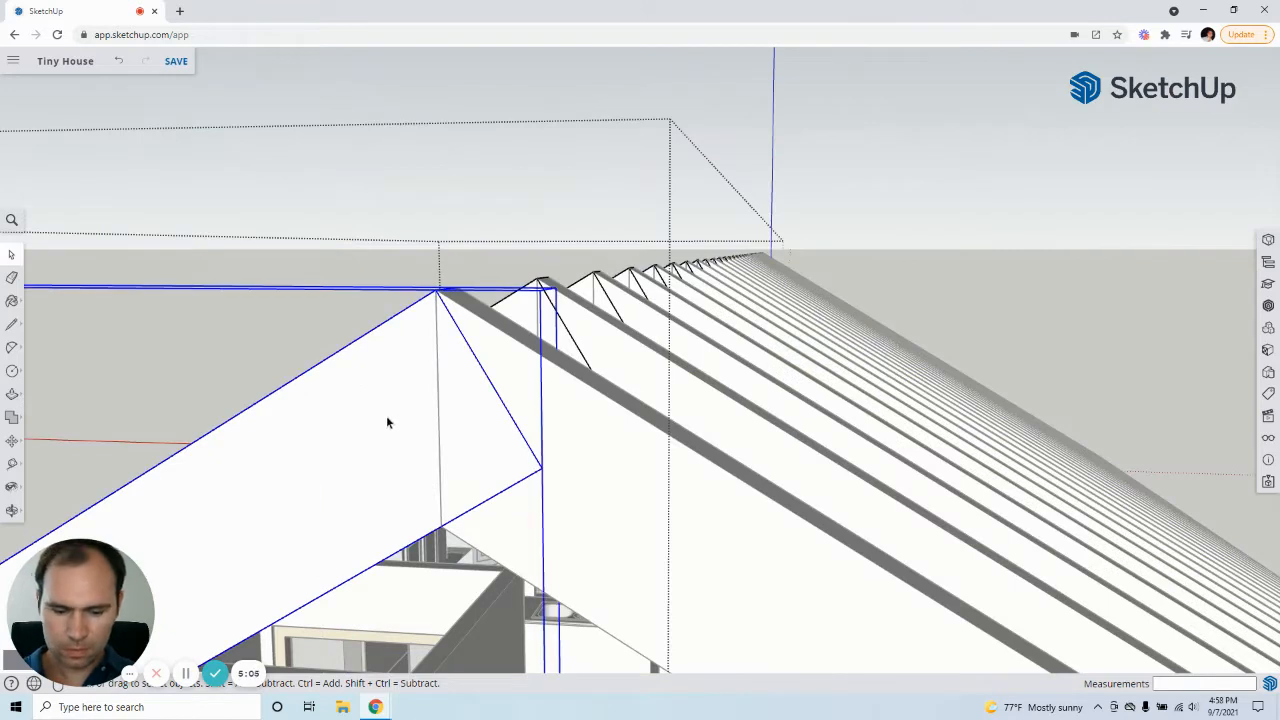
{"action": "key", "text": "l"}
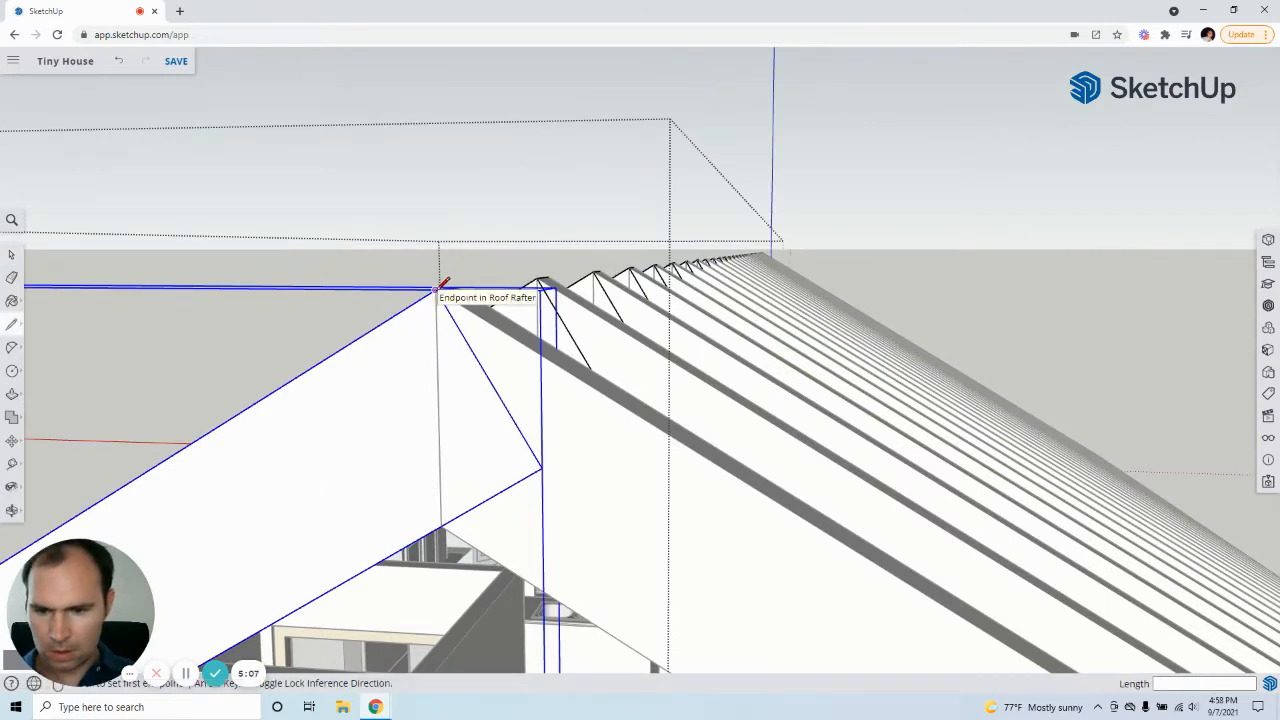
{"action": "left_click", "coordinate": [436, 289]}
{"action": "left_click", "coordinate": [441, 525]}
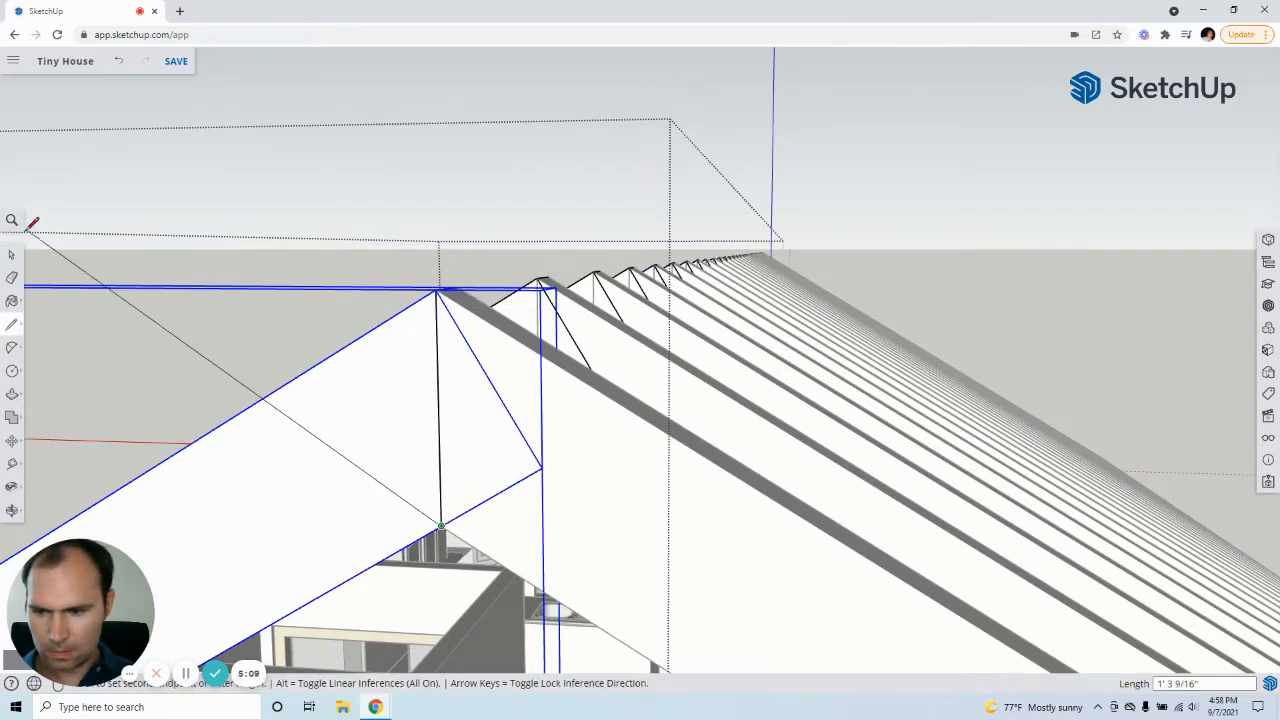
{"action": "key", "text": "space"}
{"action": "left_click", "coordinate": [406, 432]}
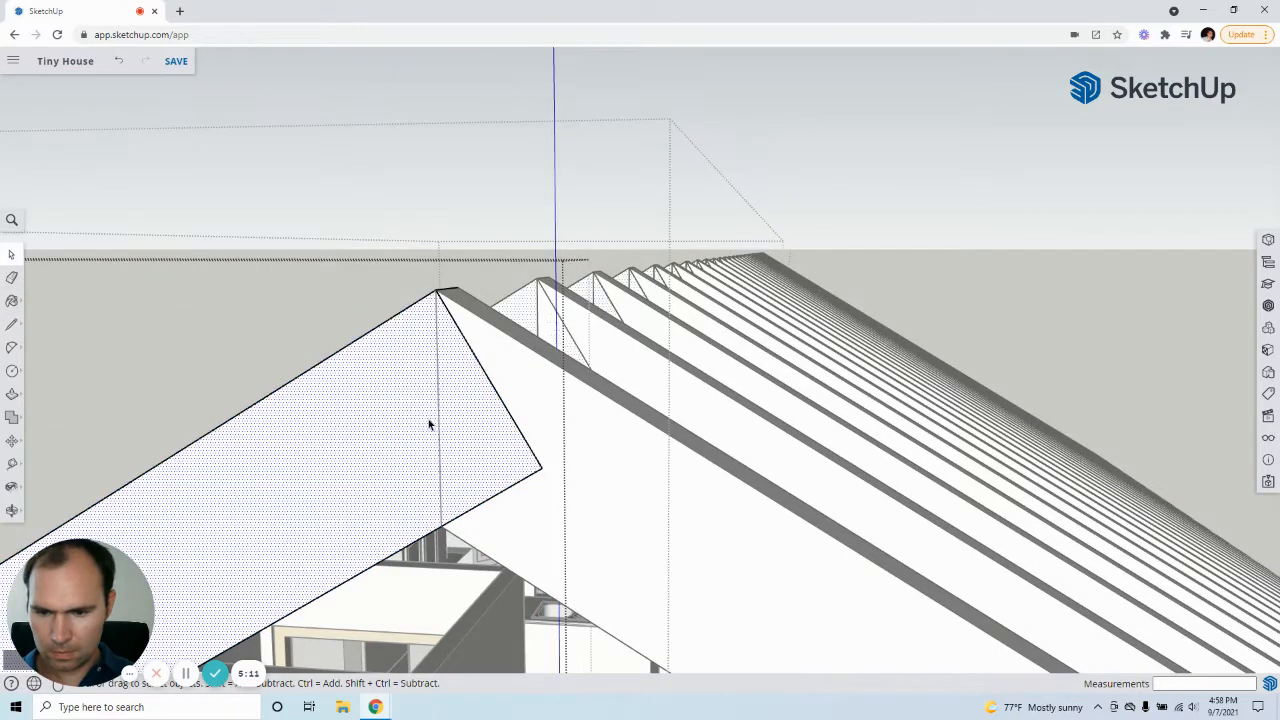
{"action": "key", "text": "Escape"}
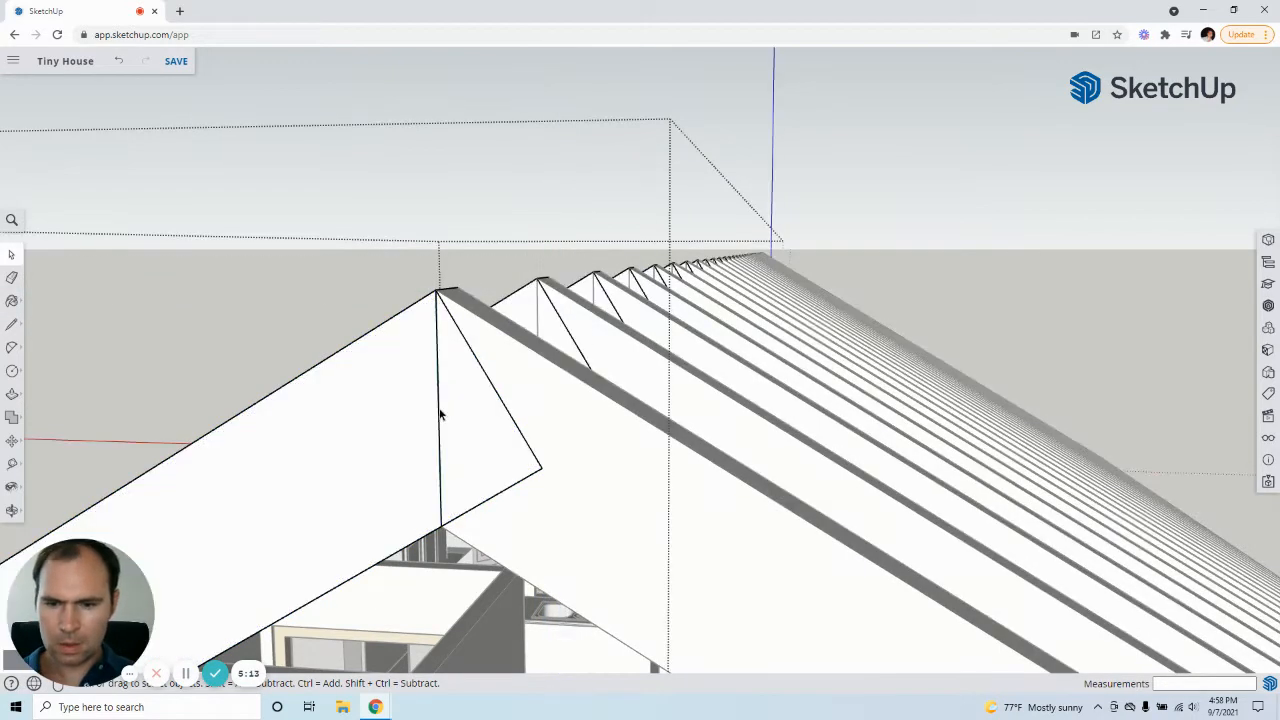
Open the opposite slope's front rafter component and draw a vertical line on its face from the peak to the underside crossing.
{"action": "left_click", "coordinate": [434, 416]}
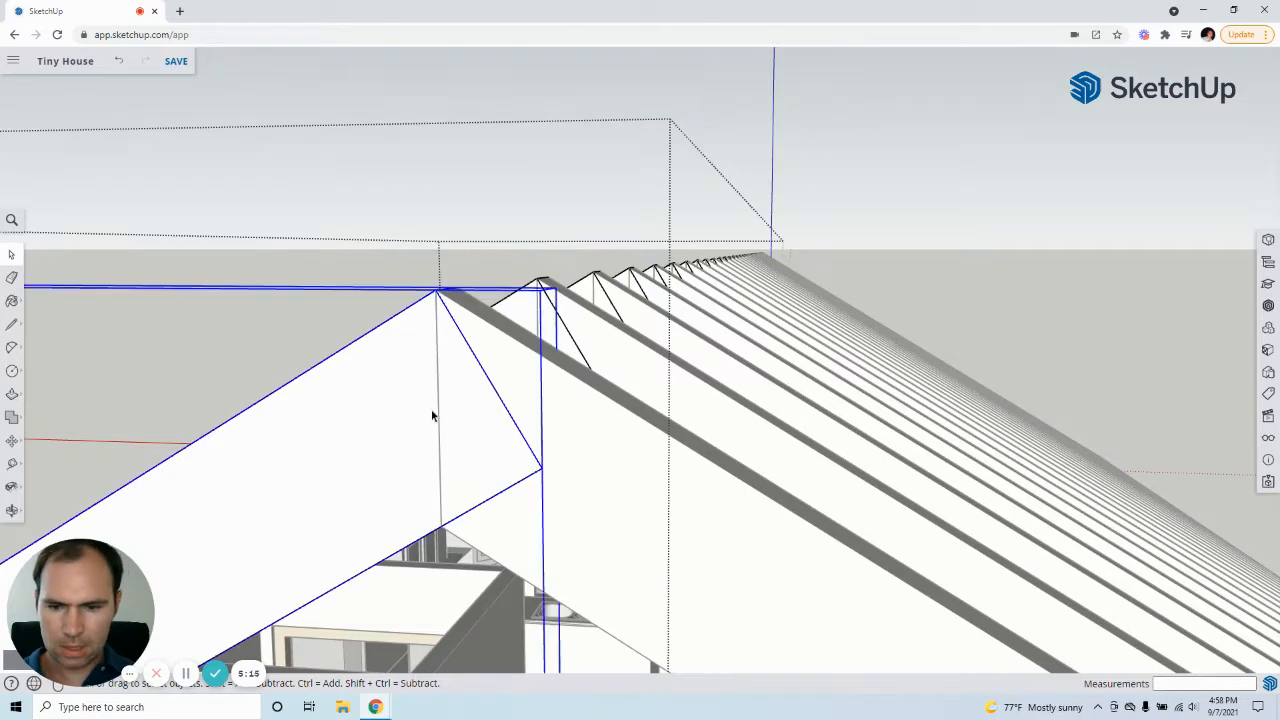
{"action": "double_click", "coordinate": [436, 415]}
{"action": "left_click", "coordinate": [438, 412]}
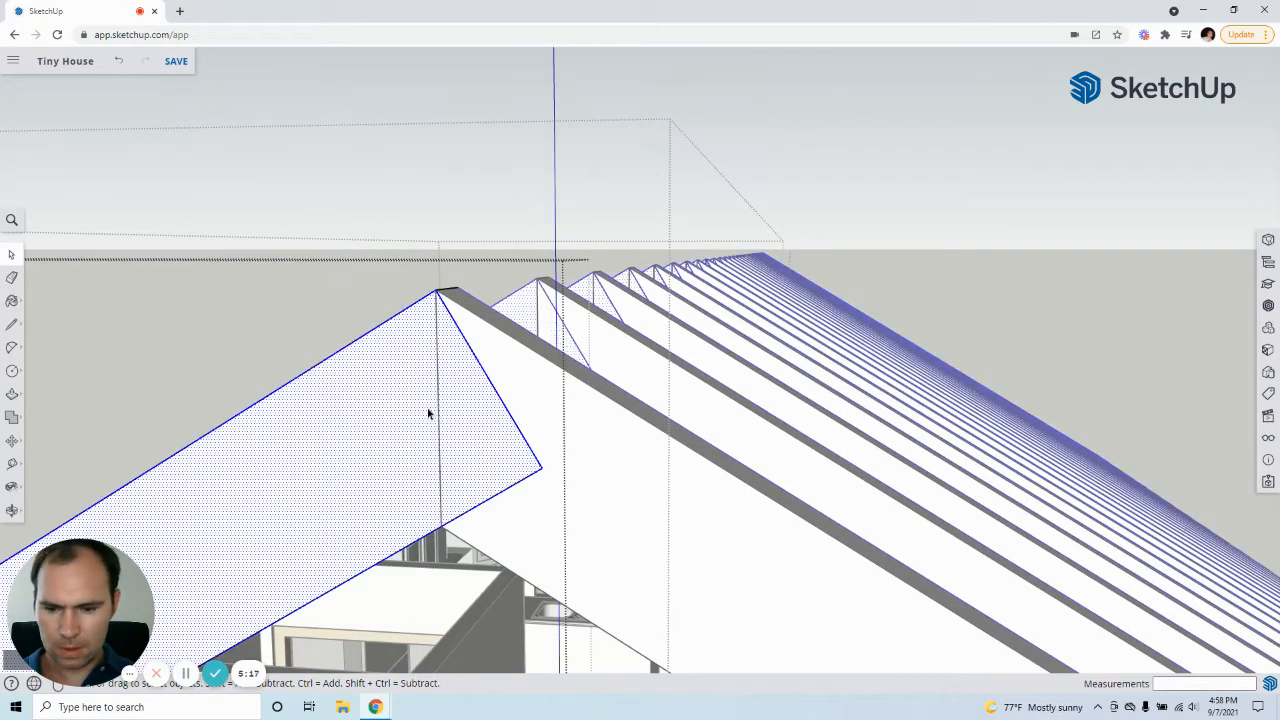
{"action": "key", "text": "l"}
{"action": "left_click", "coordinate": [435, 290]}
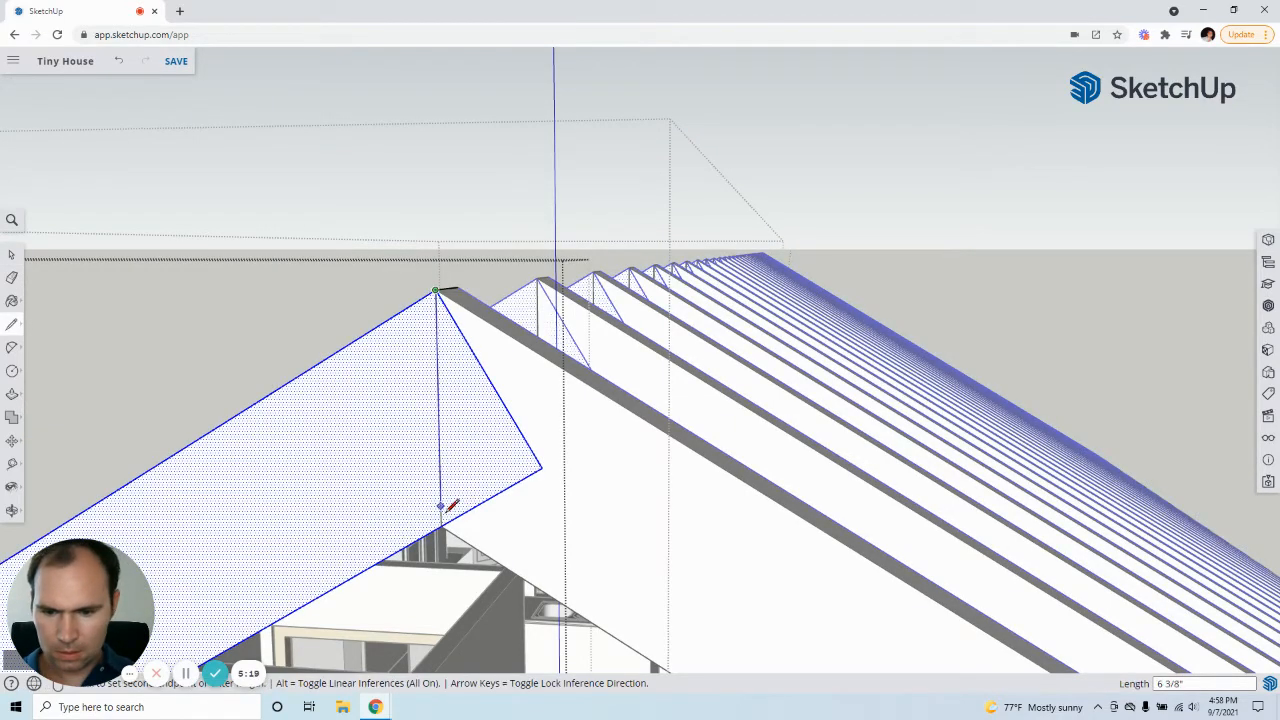
{"action": "left_click", "coordinate": [441, 526]}
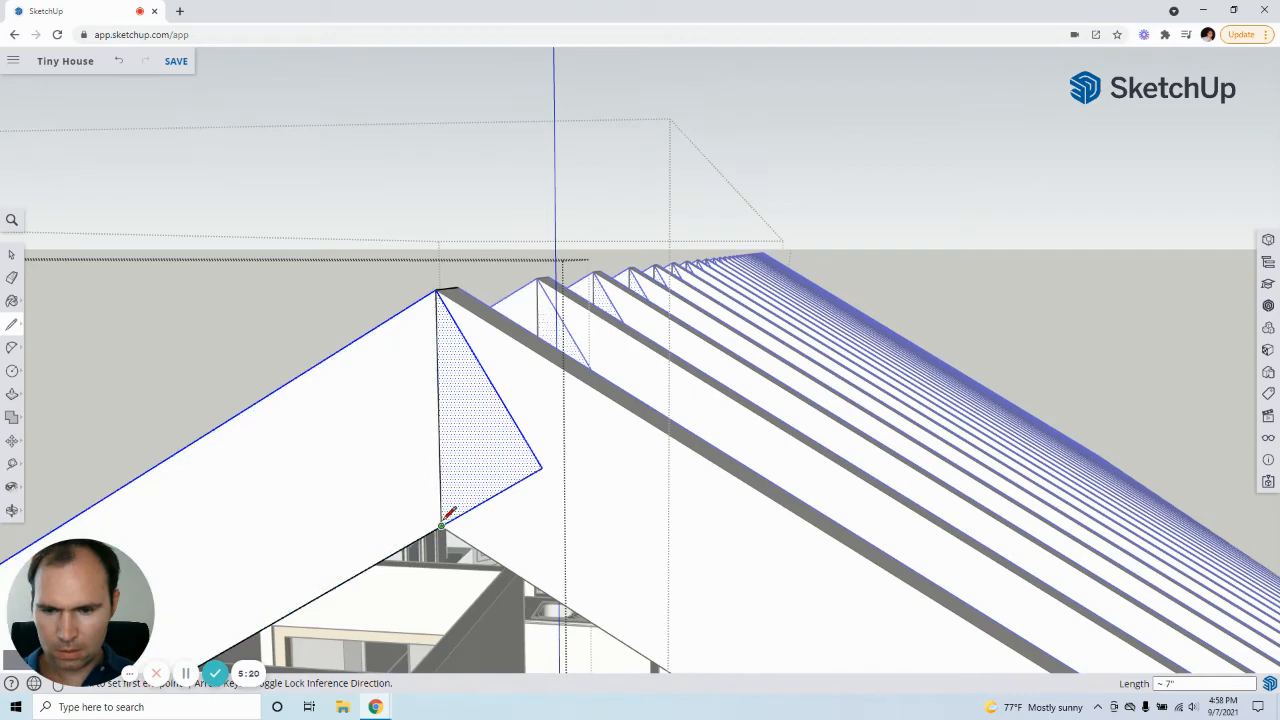
Delete the rafter's slanted end edge and the leftover underside edge beyond the vertical line to form the plumb cut.
{"action": "left_click", "coordinate": [11, 256]}
{"action": "left_click", "coordinate": [506, 412]}
{"action": "key", "text": "Delete"}
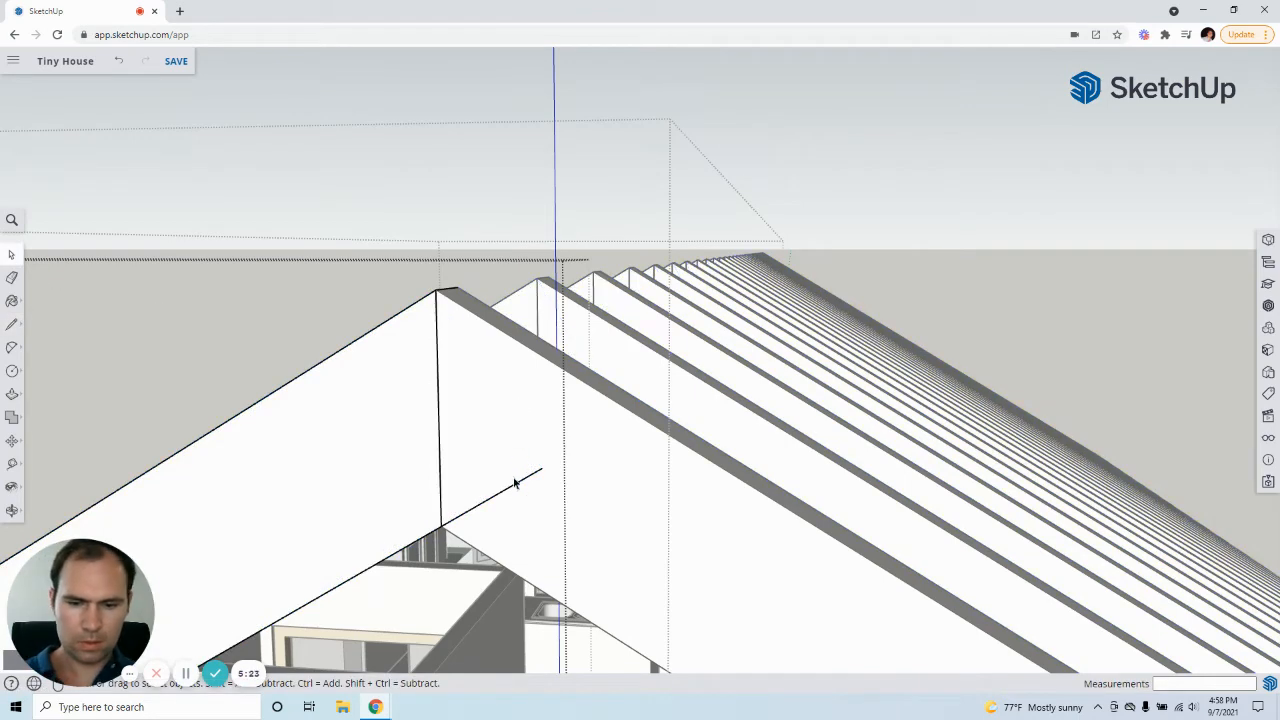
{"action": "middle_click_drag", "start_coordinate": [525, 483], "coordinate": [509, 449]}
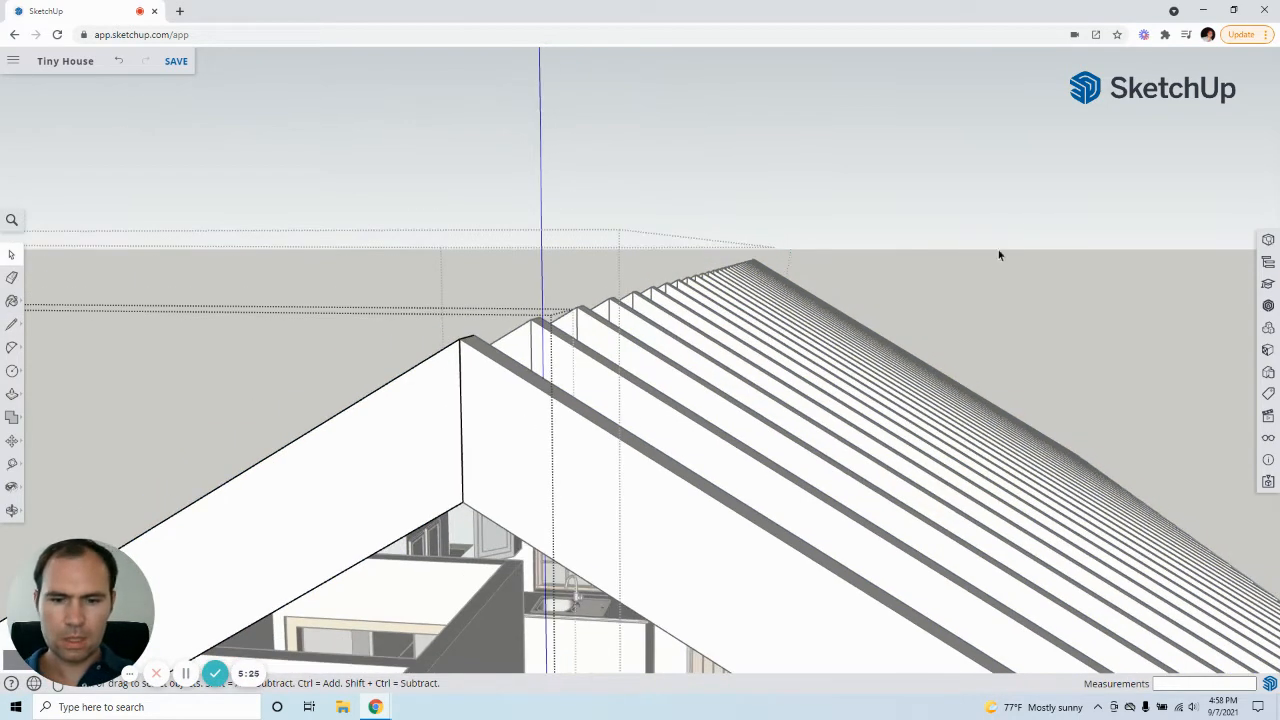
Leave the component and move the mirrored rafter group 3' 5 3/4" away from the ridge to expose its cut ends.
{"action": "left_click", "coordinate": [995, 259]}
{"action": "left_click", "coordinate": [501, 405]}
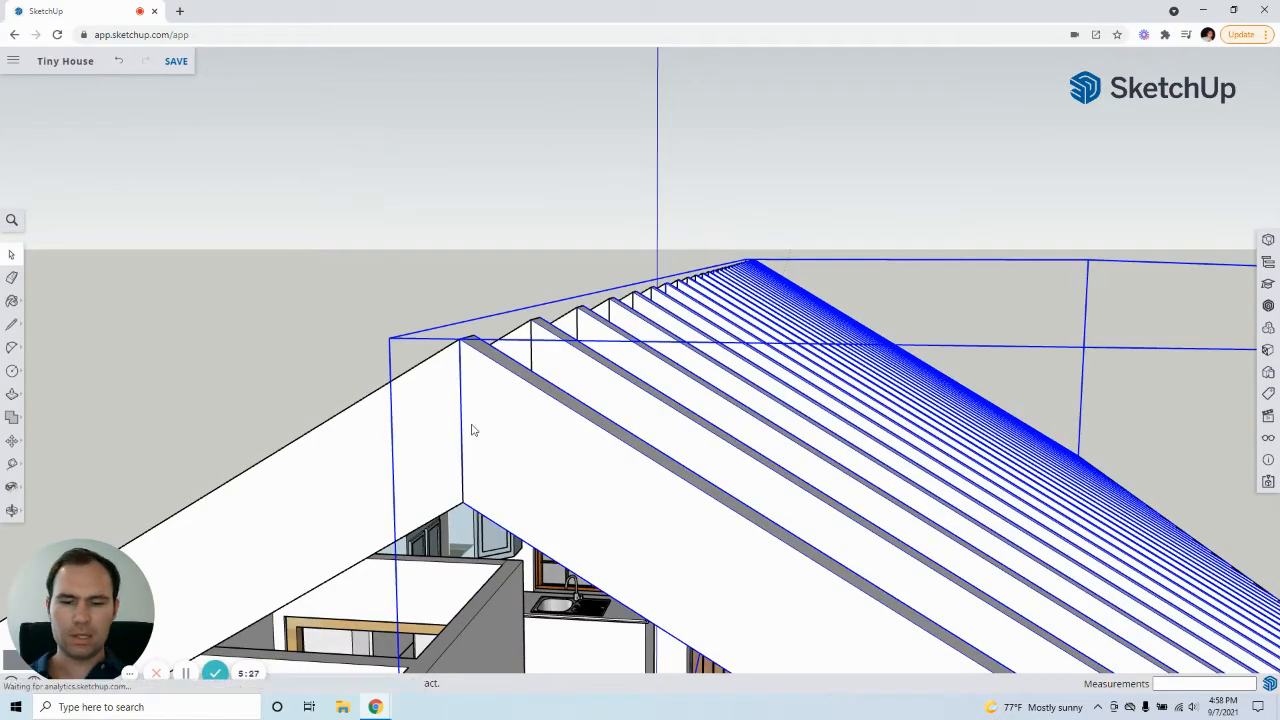
{"action": "middle_click_drag", "start_coordinate": [471, 429], "coordinate": [756, 467]}
{"action": "key", "text": "m"}
{"action": "left_click", "coordinate": [652, 509]}
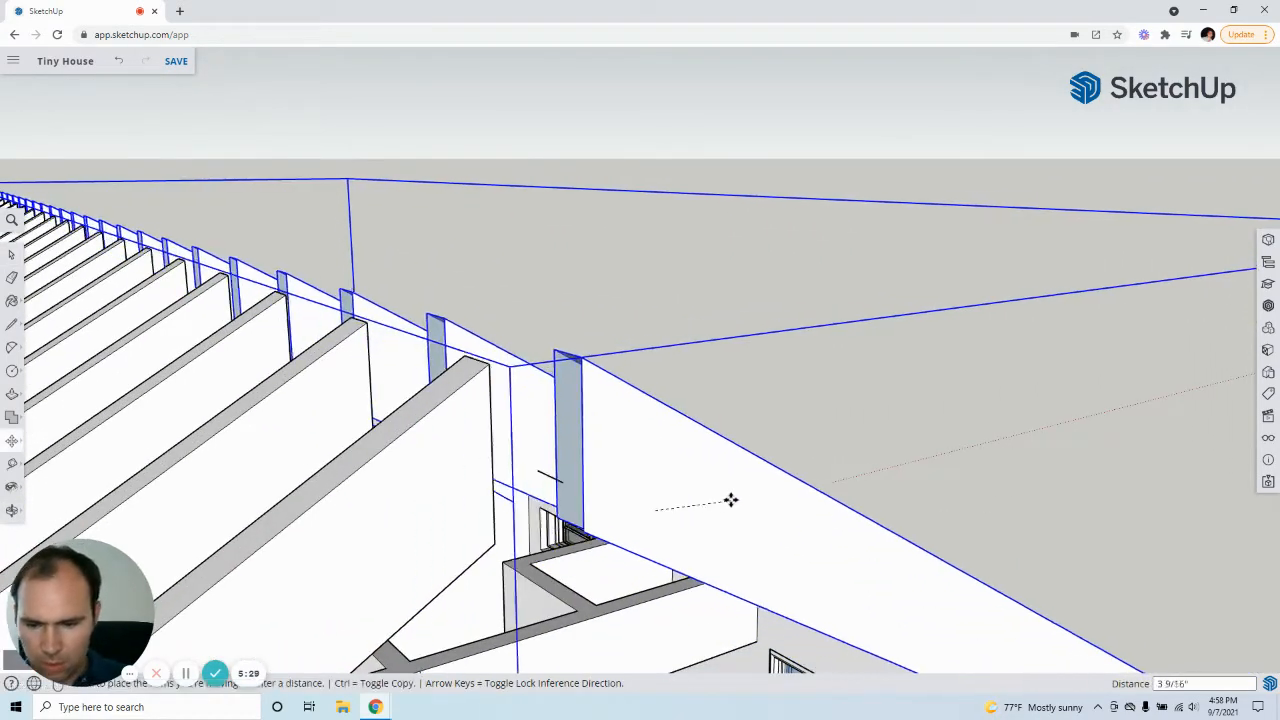
{"action": "left_click", "coordinate": [926, 355]}
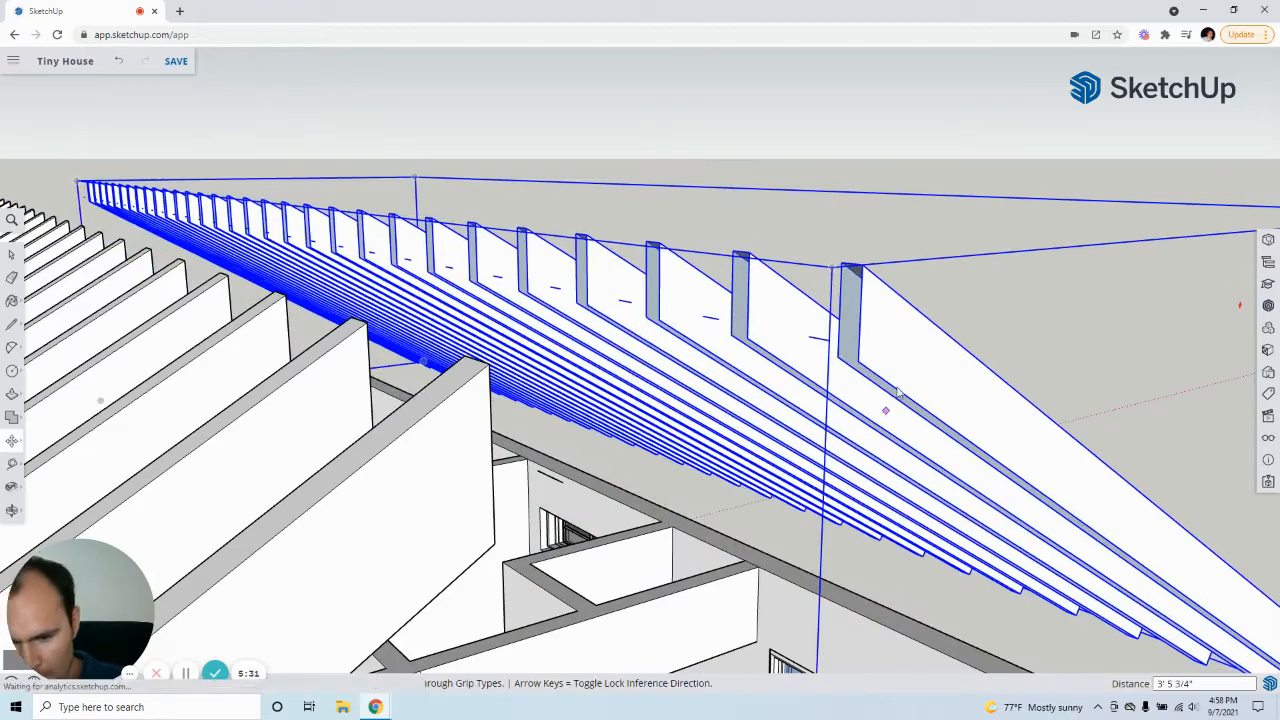
Open the end rafter component in the moved group and delete the stray edge floating beside its cut end.
{"action": "middle_click_drag", "start_coordinate": [886, 409], "coordinate": [871, 296]}
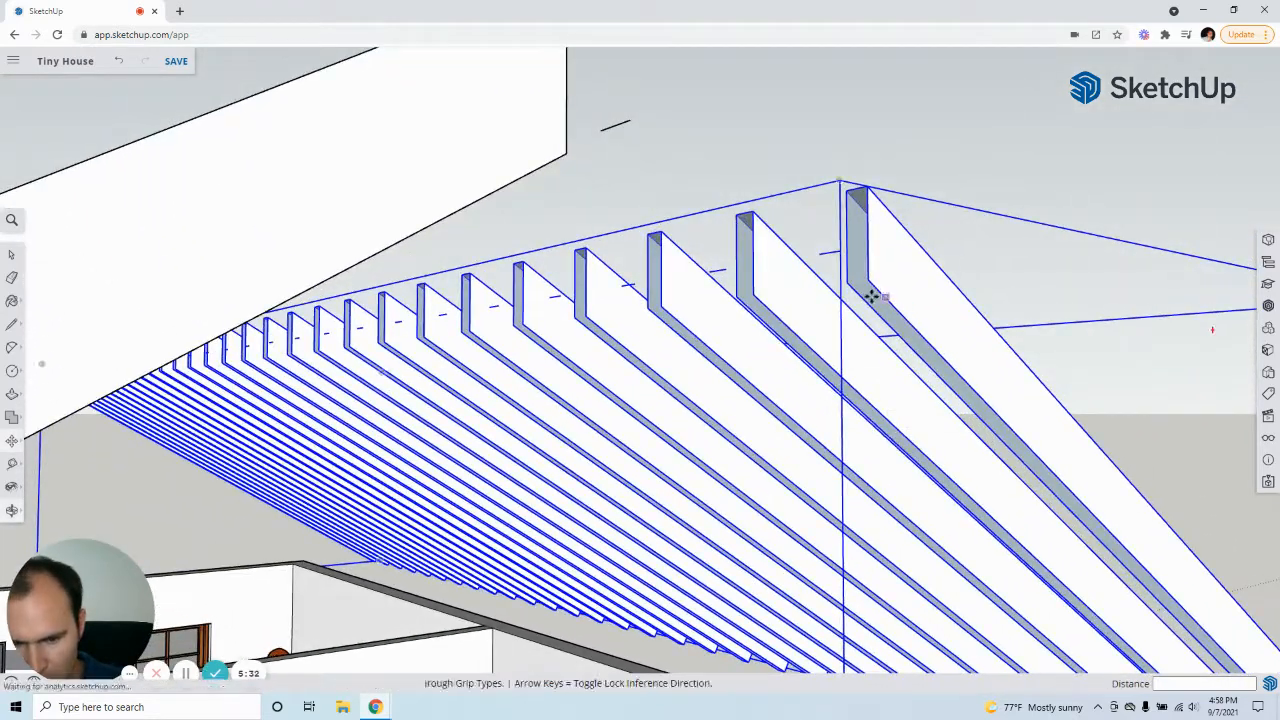
{"action": "left_click", "coordinate": [13, 260]}
{"action": "left_click", "coordinate": [830, 252]}
{"action": "left_click", "coordinate": [831, 254]}
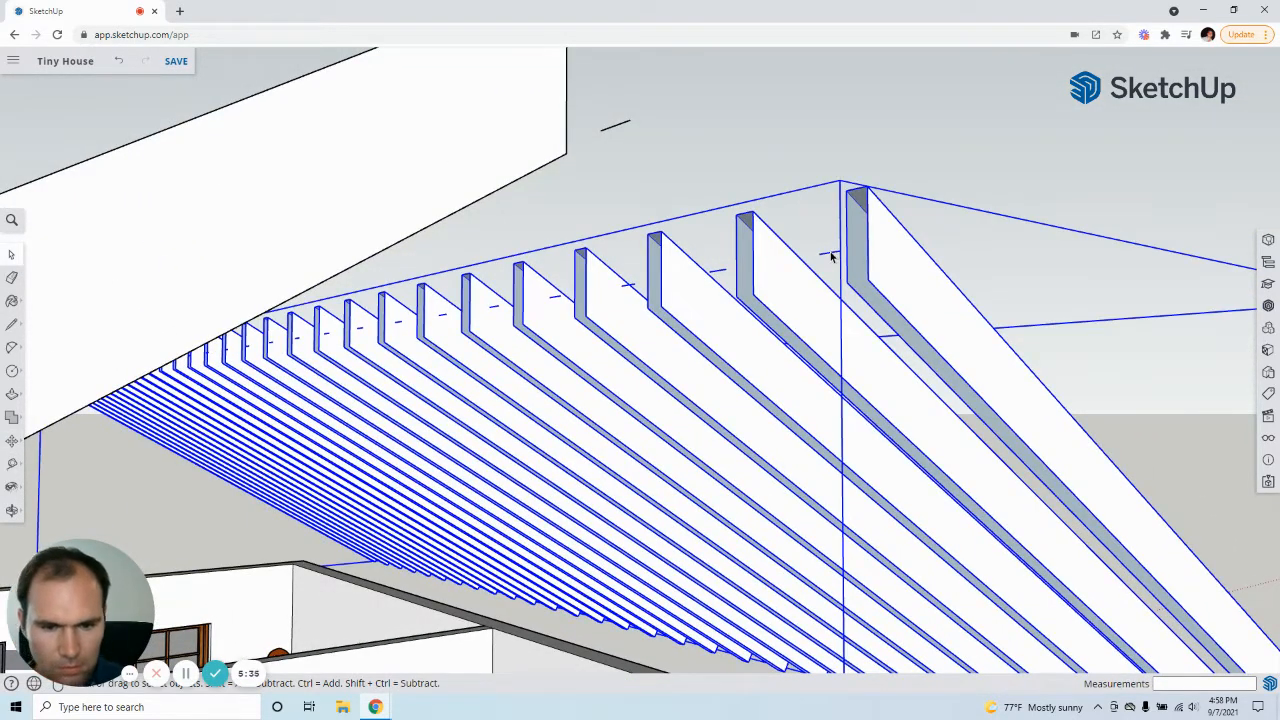
{"action": "double_click", "coordinate": [831, 257]}
{"action": "left_click", "coordinate": [831, 257]}
{"action": "double_click", "coordinate": [831, 257]}
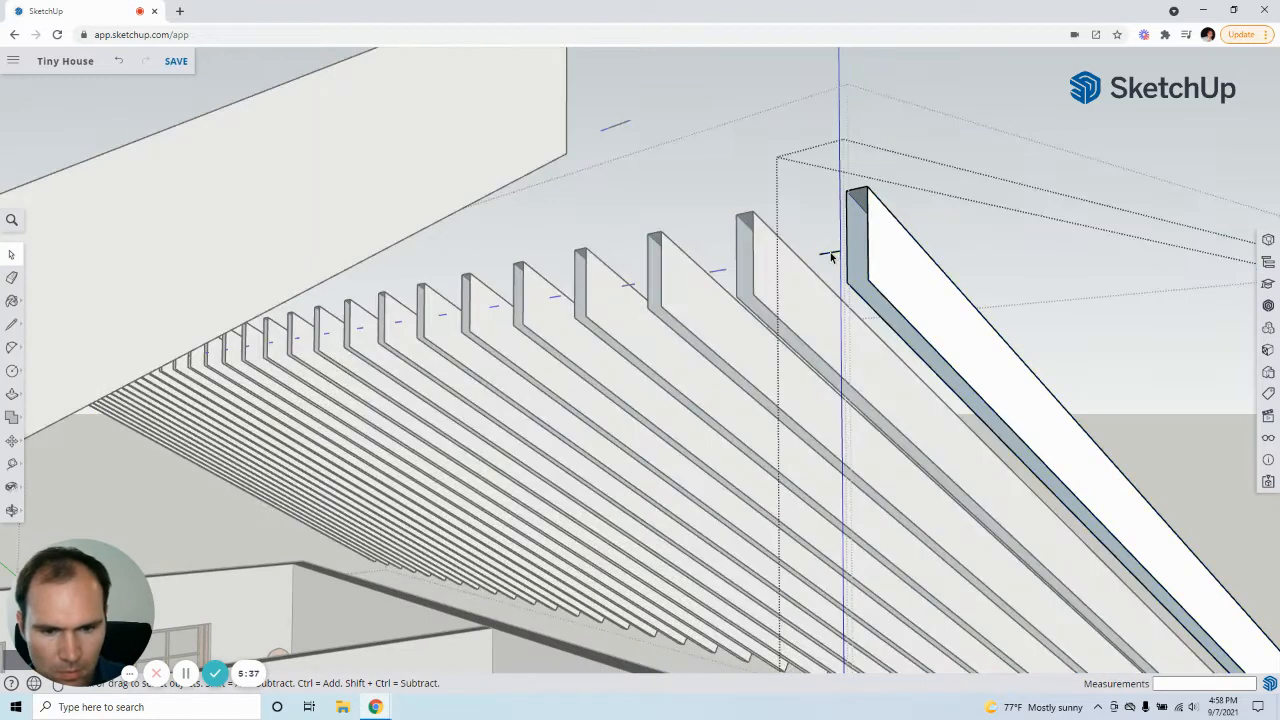
{"action": "scroll", "coordinate": [849, 266], "scroll_direction": "up", "scroll_amount": 2}
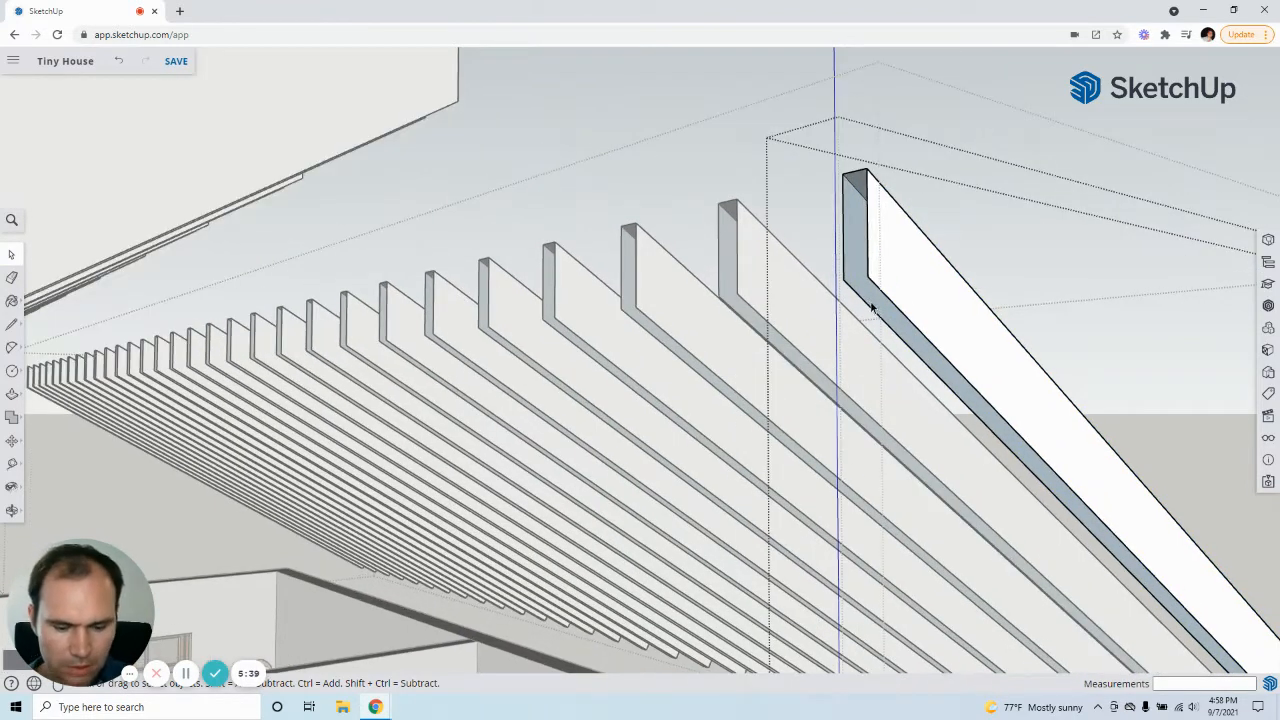
Draw a 2" line across the lower corners of the rafter's open plumb cut to fill its end face, and close the group.
{"action": "key", "text": "l"}
{"action": "left_click", "coordinate": [844, 279]}
{"action": "left_click", "coordinate": [865, 277]}
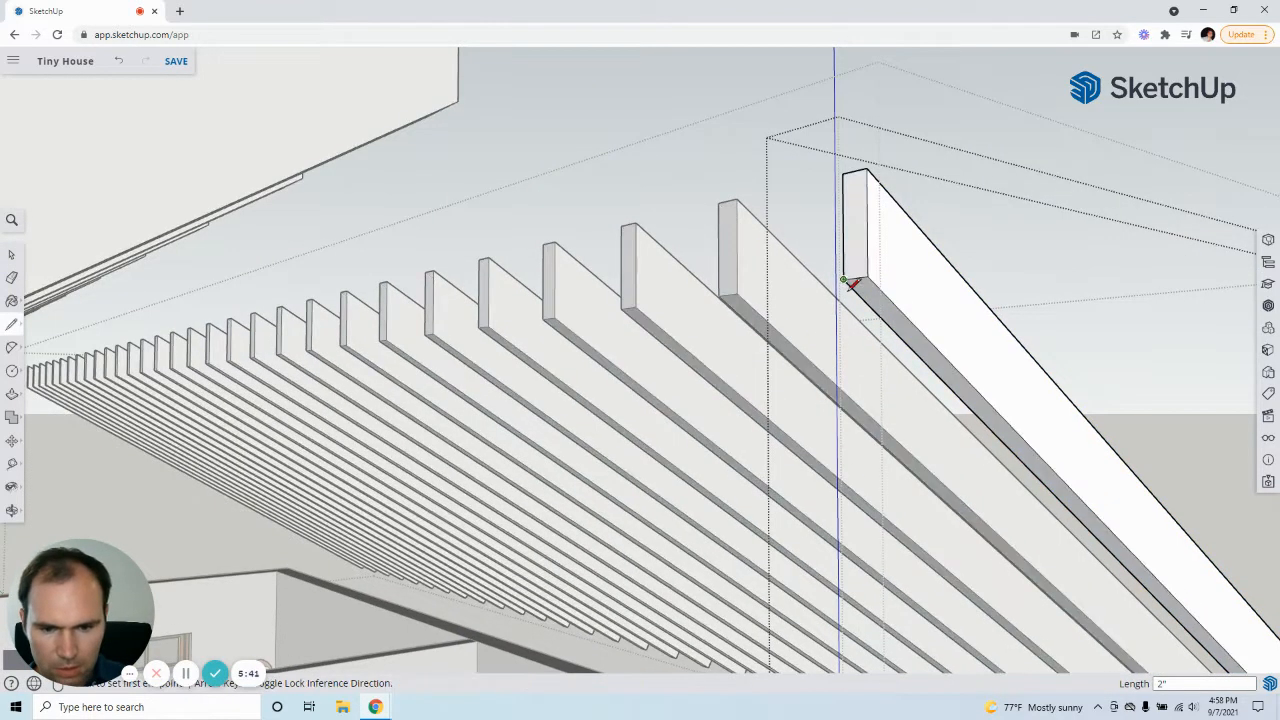
{"action": "left_click", "coordinate": [12, 254]}
{"action": "middle_click_drag", "start_coordinate": [1031, 220], "coordinate": [940, 296]}
{"action": "left_click", "coordinate": [811, 88]}
Move the mirrored rafter group back 3' 5 3/4" to the ridge, snapping its peak corner to the opposite rafter's top endpoint.
{"action": "scroll", "coordinate": [903, 145], "scroll_direction": "down", "scroll_amount": 5}
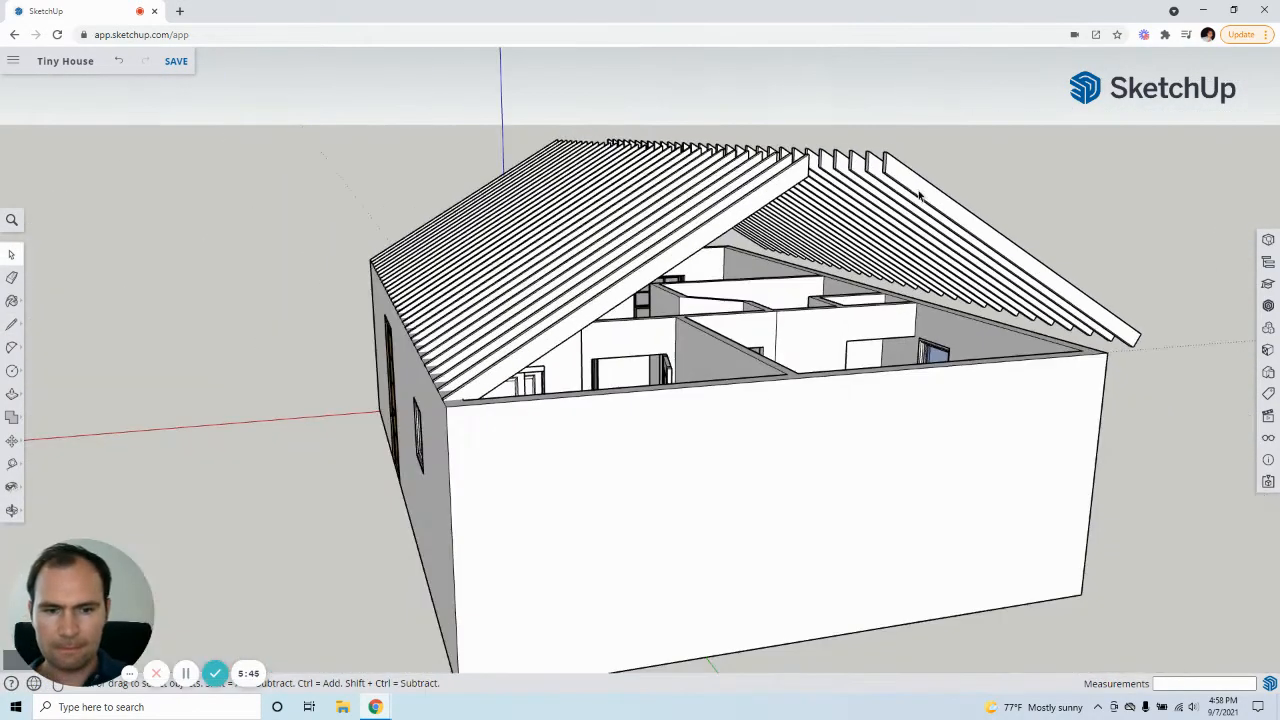
{"action": "left_click", "coordinate": [906, 211]}
{"action": "scroll", "coordinate": [906, 211], "scroll_direction": "up", "scroll_amount": 8}
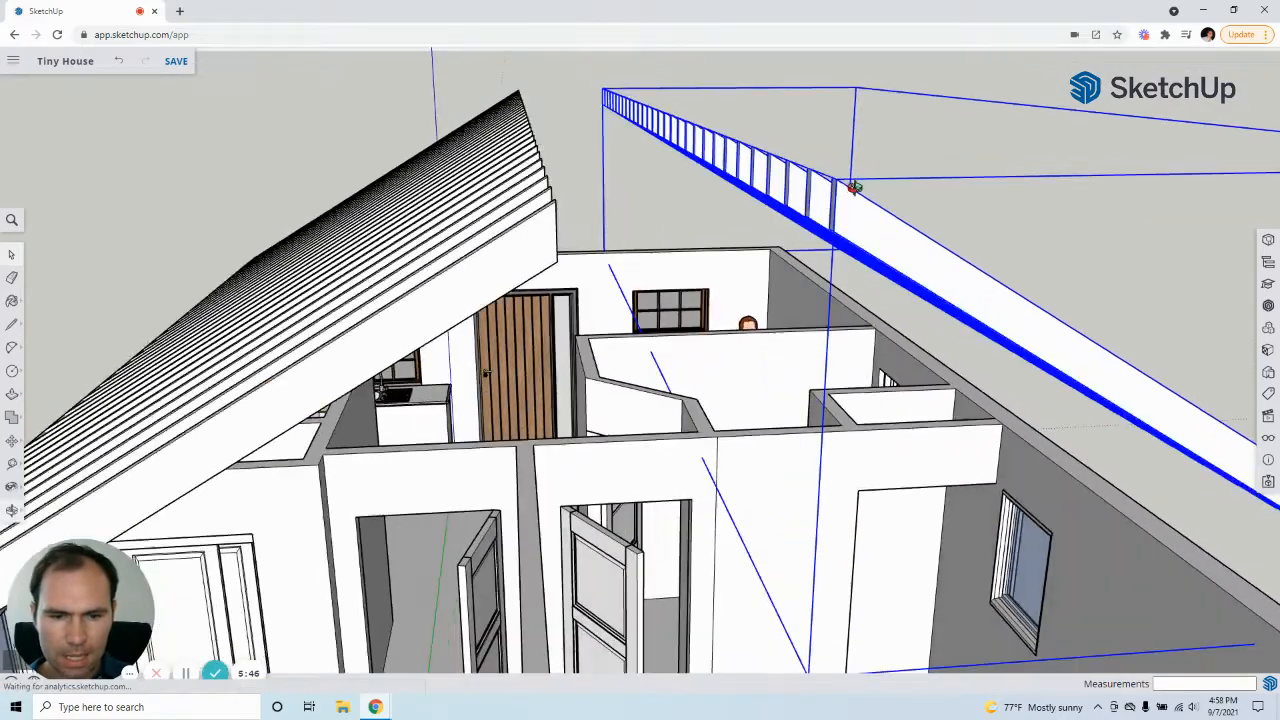
{"action": "key", "text": "m"}
{"action": "scroll", "coordinate": [905, 182], "scroll_direction": "up", "scroll_amount": 3}
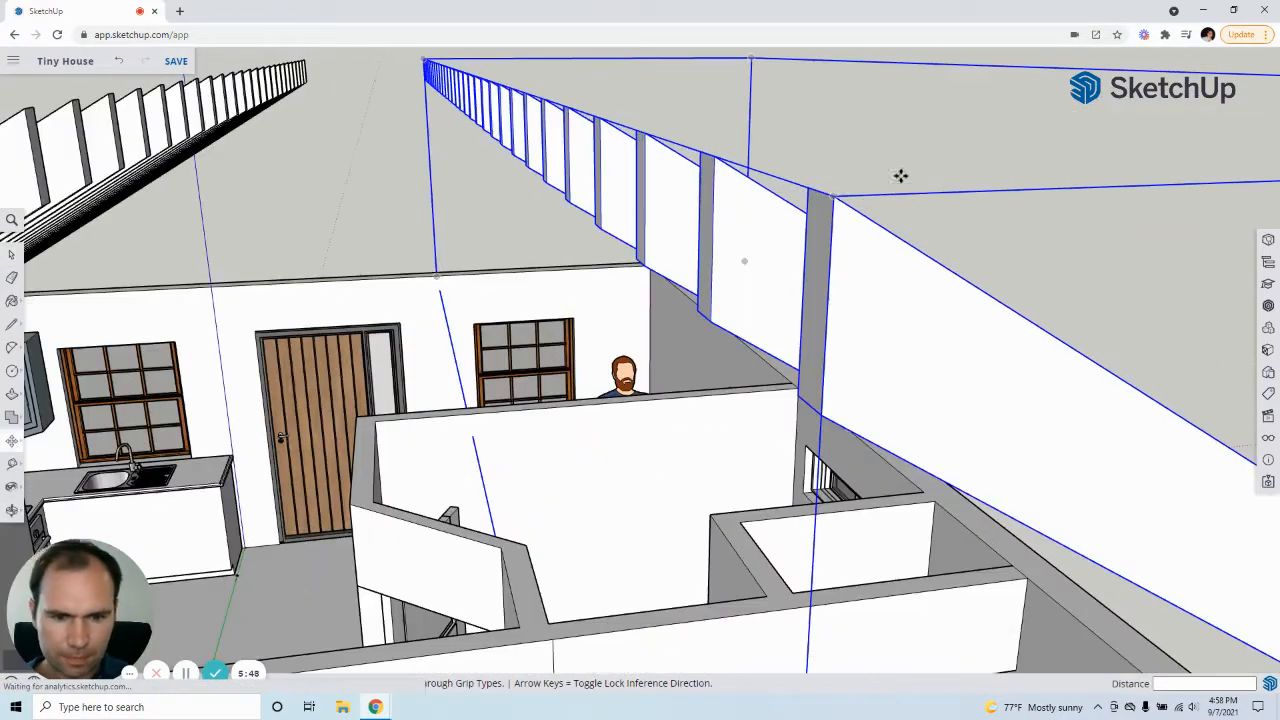
{"action": "left_click", "coordinate": [837, 197]}
{"action": "scroll", "coordinate": [917, 209], "scroll_direction": "down", "scroll_amount": 2}
{"action": "scroll", "coordinate": [706, 197], "scroll_direction": "down", "scroll_amount": 2}
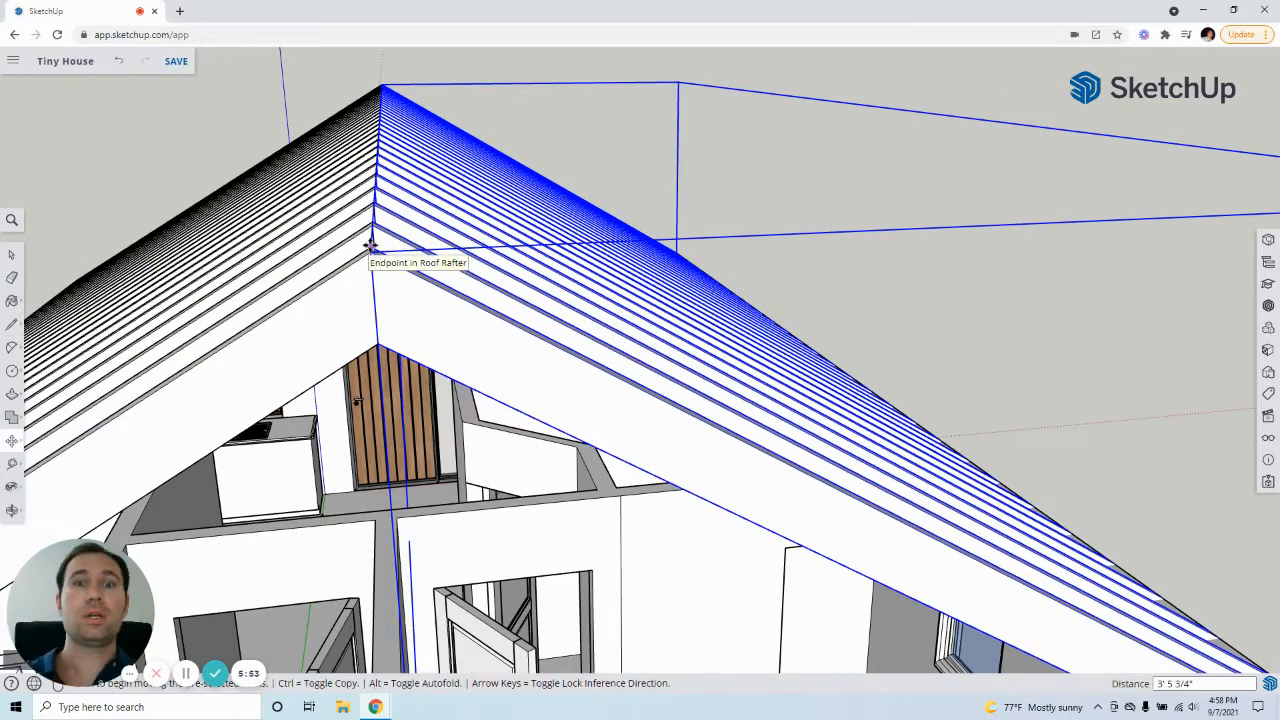
{"action": "left_click", "coordinate": [371, 246]}
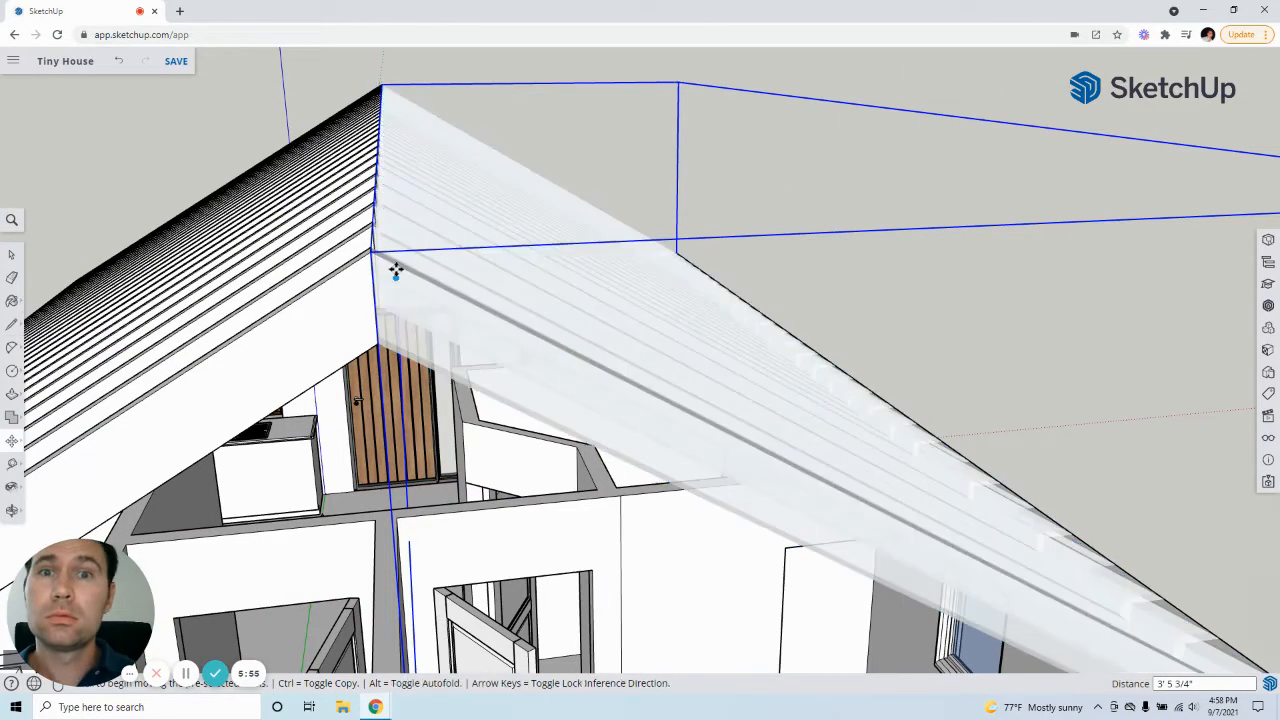
{"action": "scroll", "coordinate": [668, 225], "scroll_direction": "down", "scroll_amount": 2}
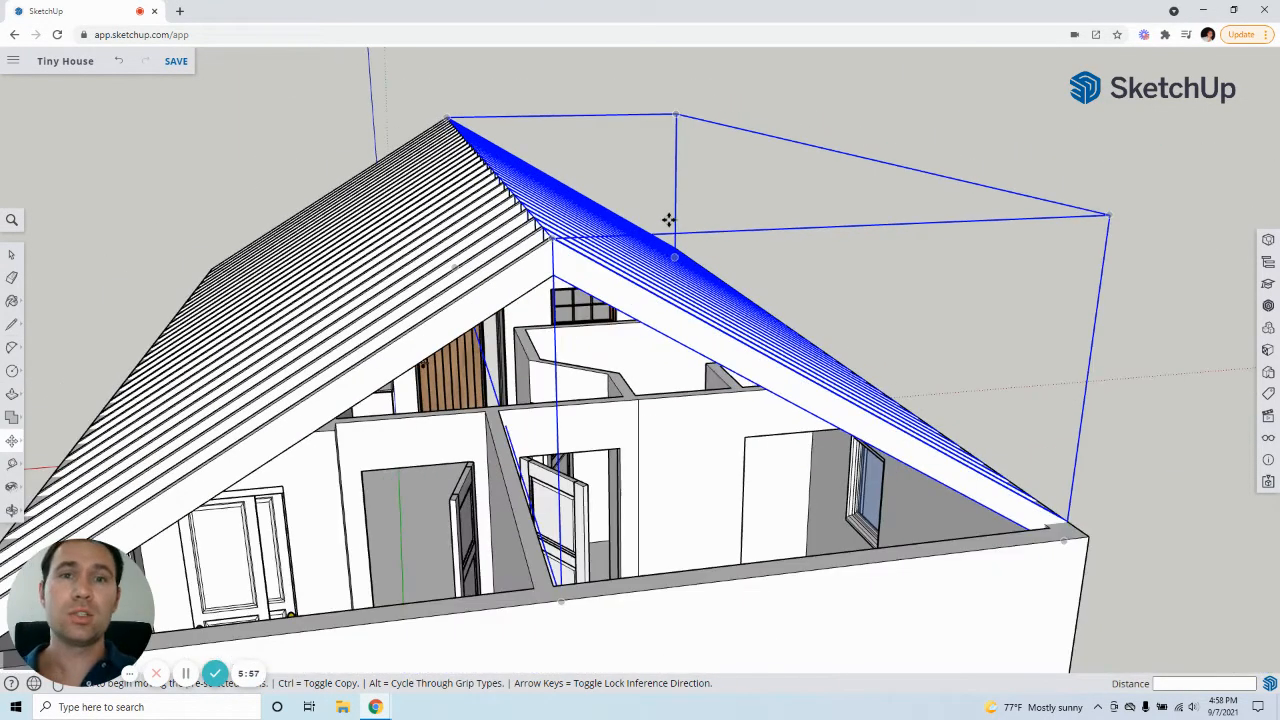
{"action": "left_click", "coordinate": [14, 255]}
{"action": "left_click", "coordinate": [923, 304]}
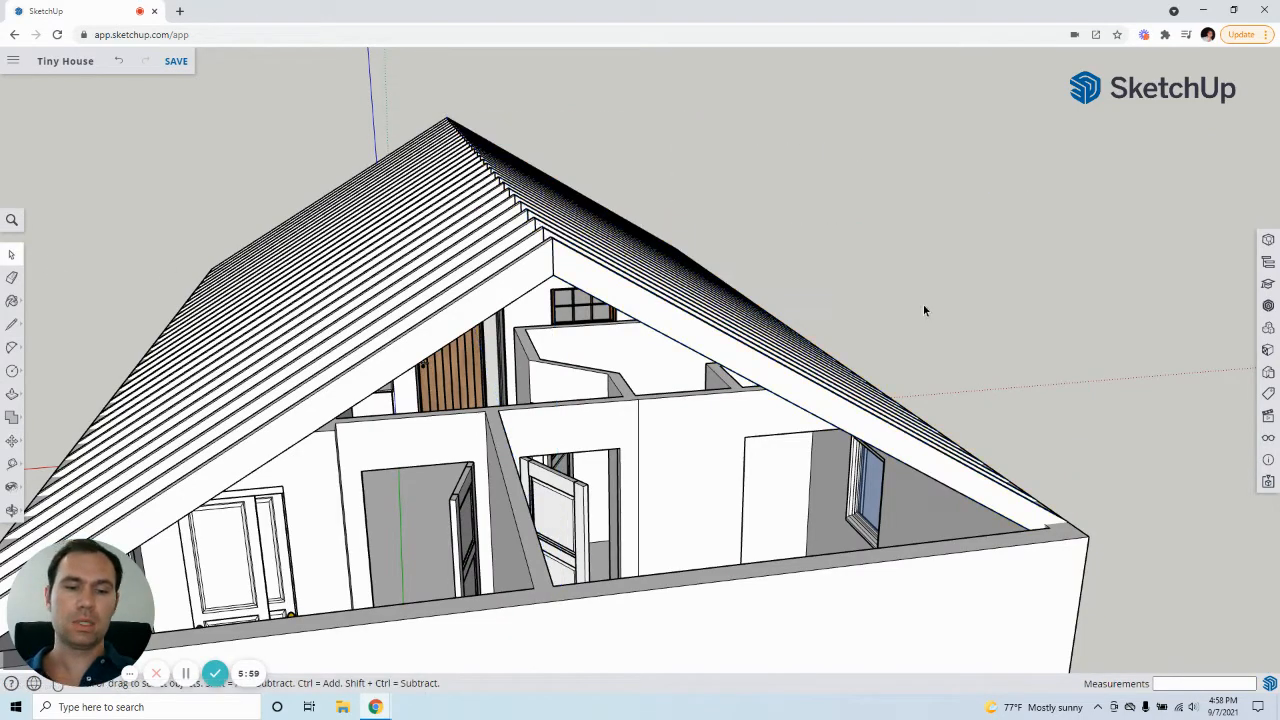
Examine how the rafters sit along the door-side wall and how far the last one is from the wall corner.
{"action": "middle_click_drag", "start_coordinate": [923, 304], "coordinate": [815, 328]}
{"action": "scroll", "coordinate": [907, 302], "scroll_direction": "down", "scroll_amount": 3}
{"action": "middle_click_drag", "start_coordinate": [910, 290], "coordinate": [614, 423]}
{"action": "scroll", "coordinate": [582, 406], "scroll_direction": "up", "scroll_amount": 3}
{"action": "scroll", "coordinate": [582, 406], "scroll_direction": "up", "scroll_amount": 2}
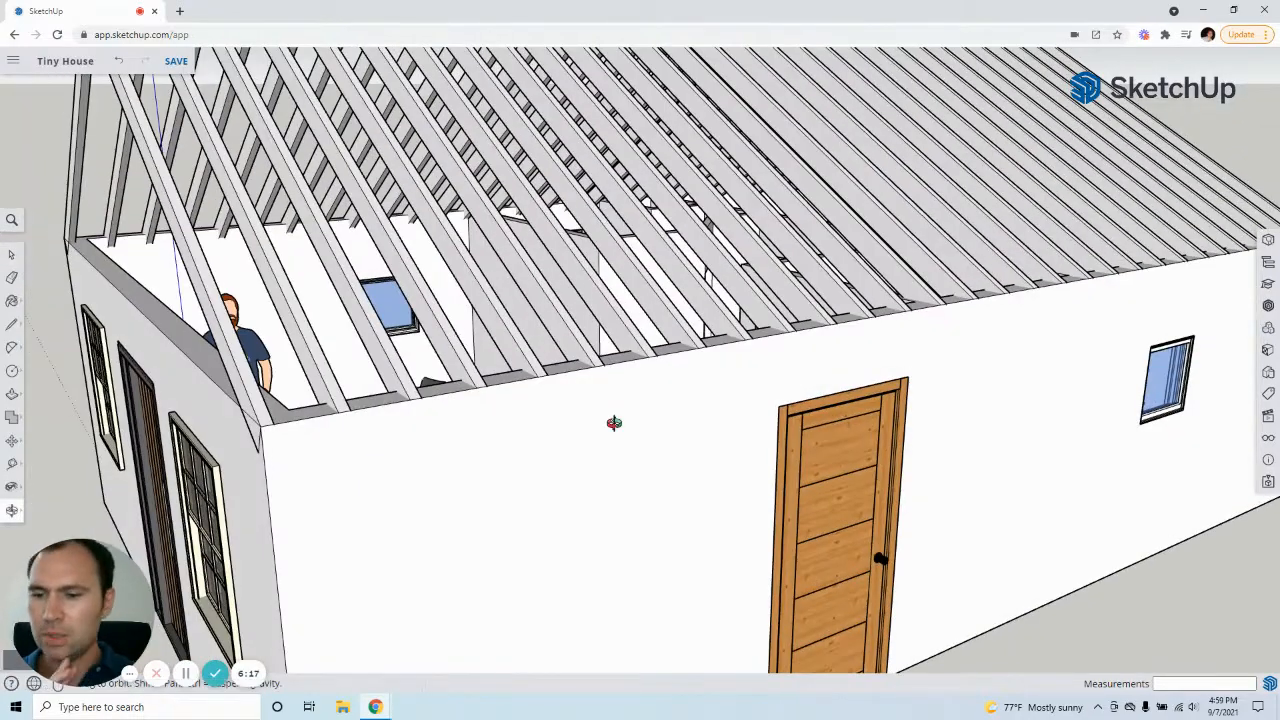
{"action": "middle_click_drag", "start_coordinate": [537, 426], "coordinate": [194, 400]}
{"action": "scroll", "coordinate": [213, 389], "scroll_direction": "down", "scroll_amount": 4}
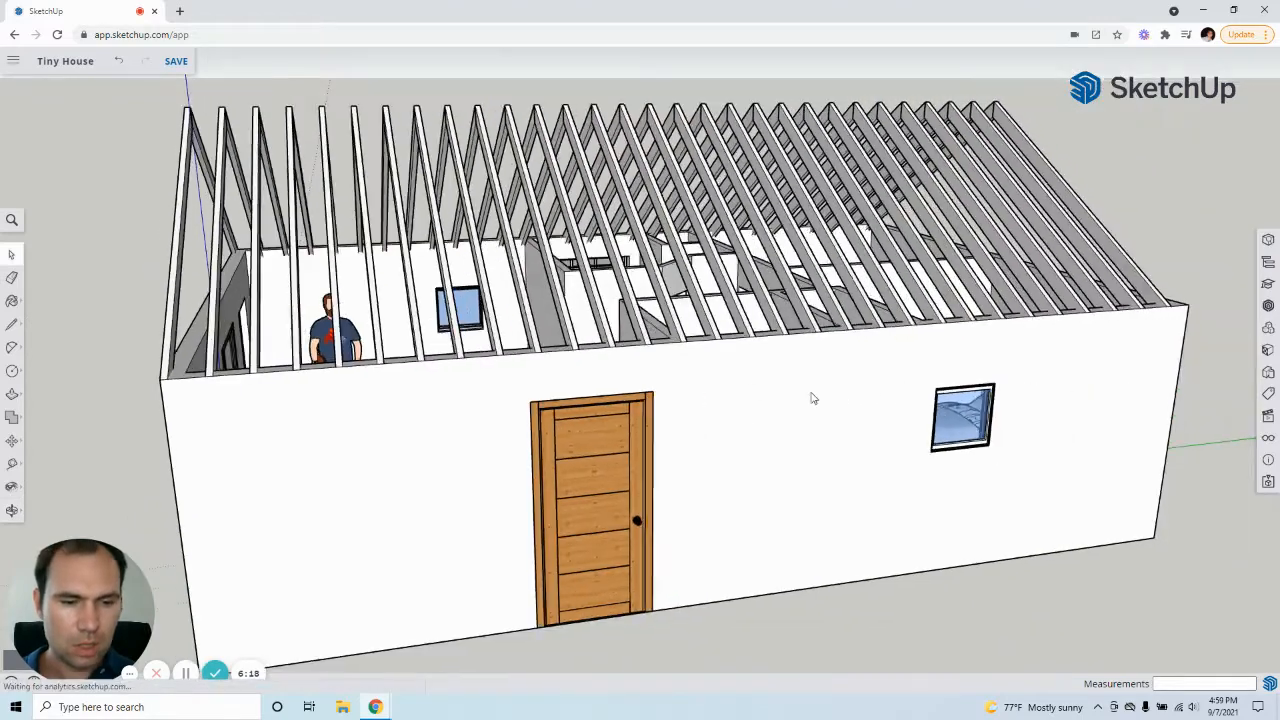
{"action": "middle_click_drag", "start_coordinate": [814, 398], "coordinate": [1152, 404]}
{"action": "scroll", "coordinate": [1162, 360], "scroll_direction": "up", "scroll_amount": 8}
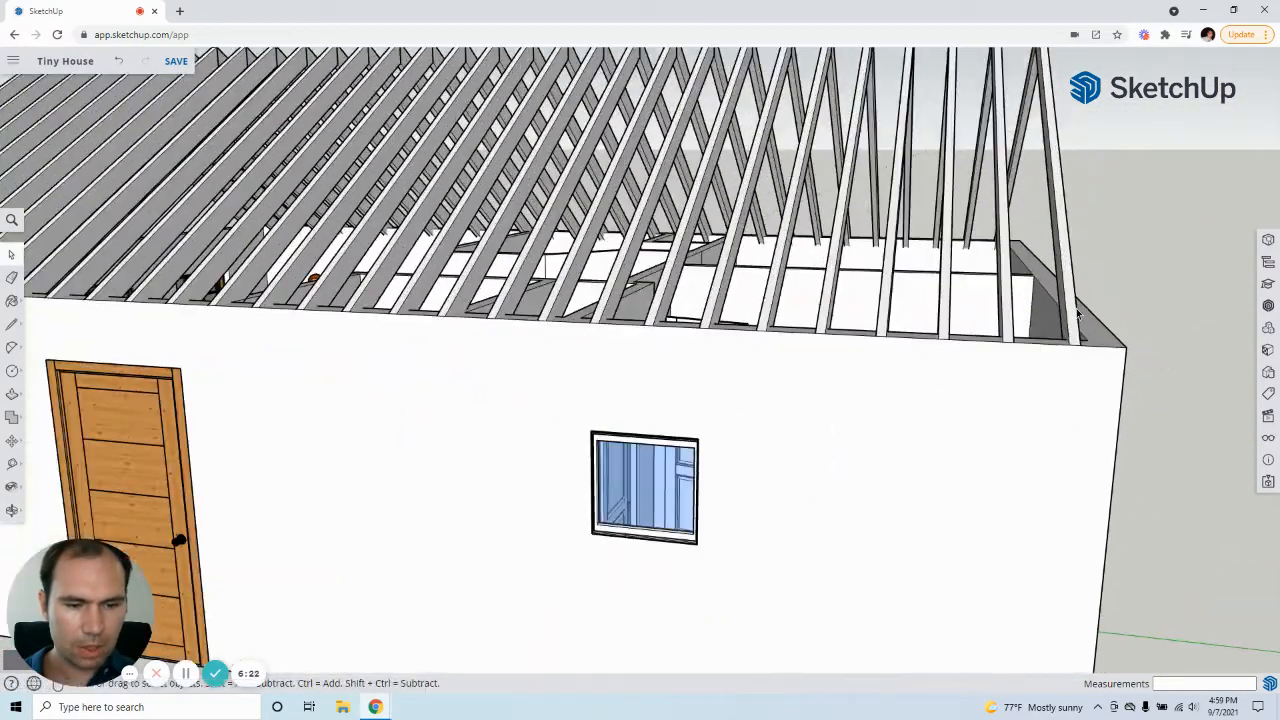
Move the door-side rafter group 4 1/16" along the green axis toward the plain end wall.
{"action": "left_click", "coordinate": [1078, 315]}
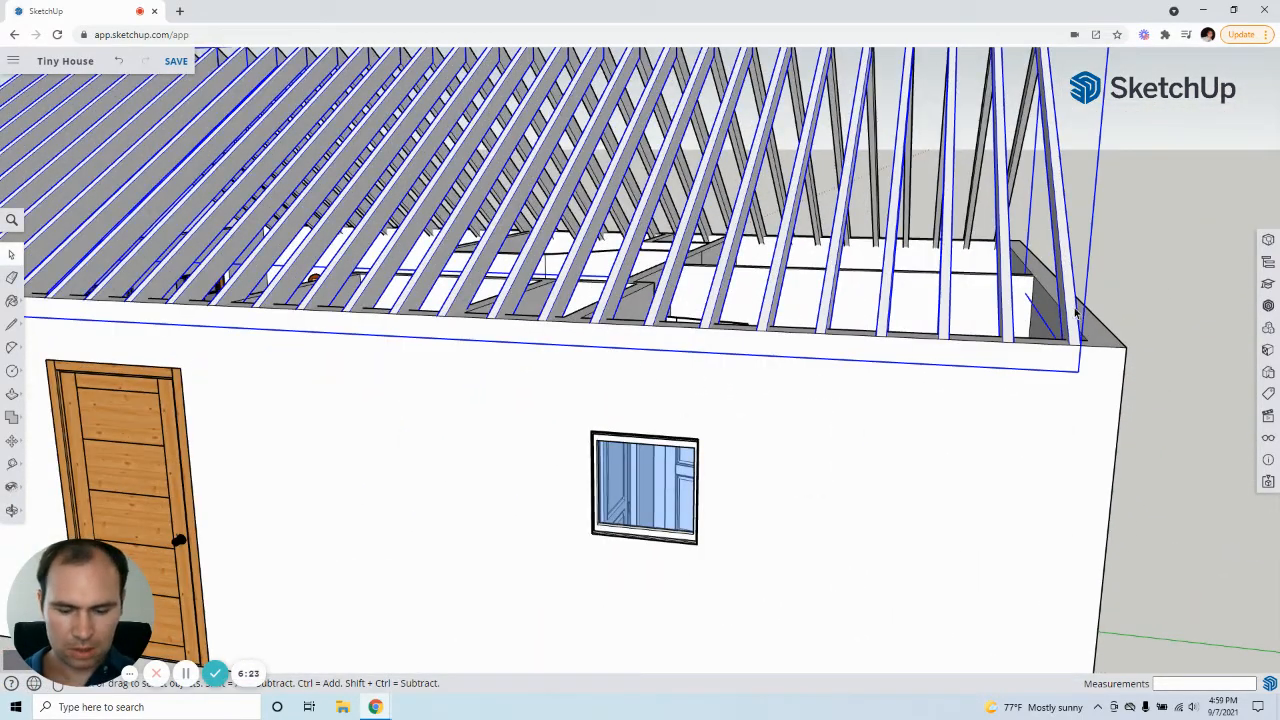
{"action": "key", "text": "m"}
{"action": "left_click", "coordinate": [1074, 310]}
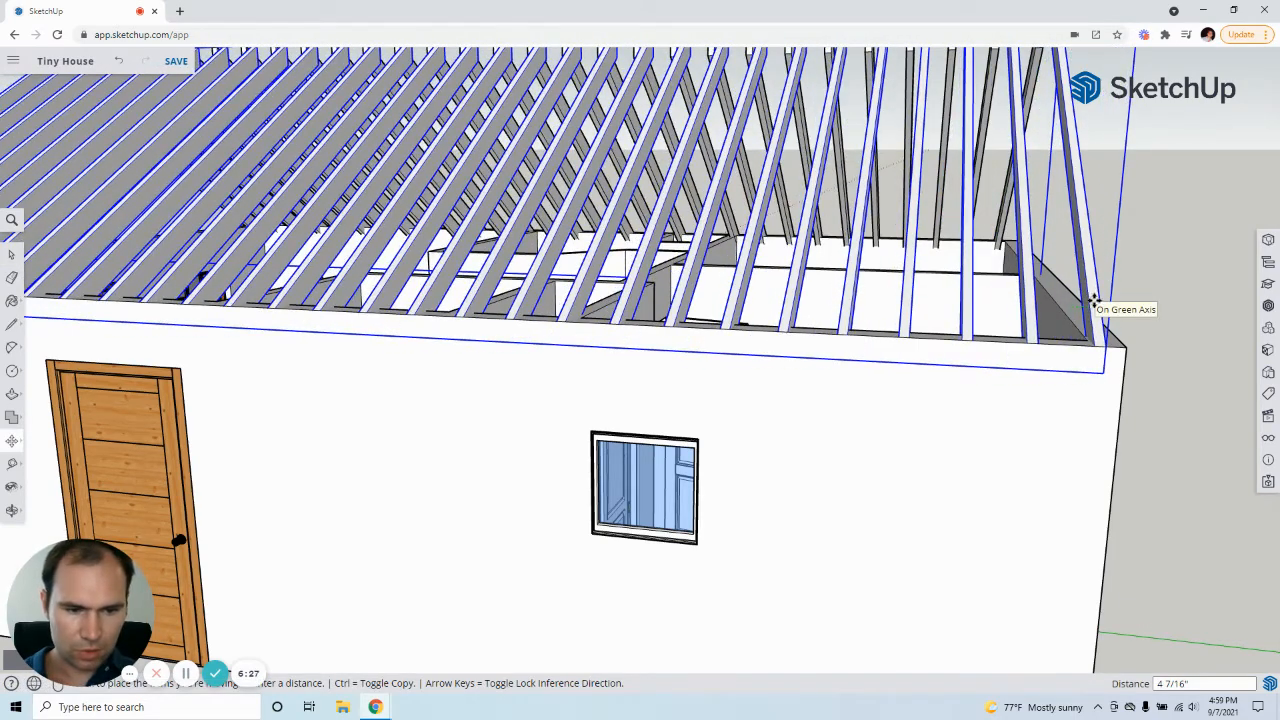
{"action": "left_click", "coordinate": [1096, 302]}
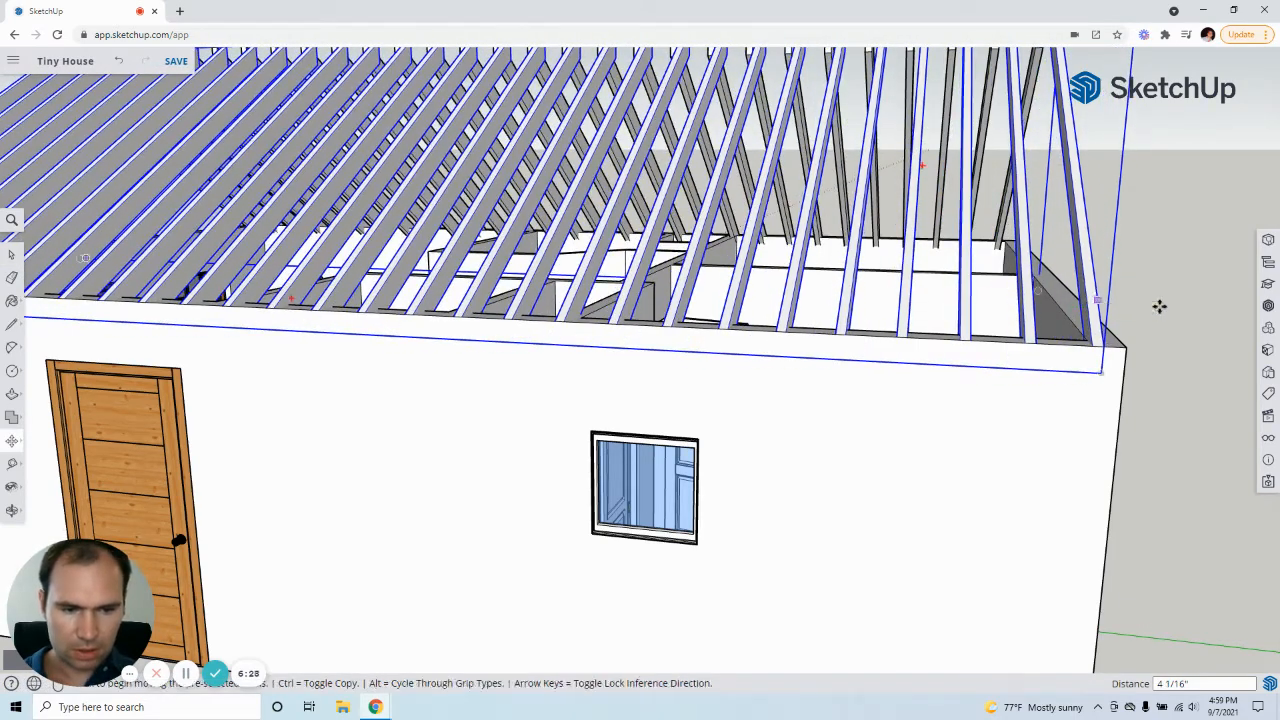
{"action": "left_click", "coordinate": [12, 256]}
{"action": "left_click", "coordinate": [1069, 293]}
Move the rafter group opposite the door side so its front peak corner snaps to the door-side group's front peak corner.
{"action": "scroll", "coordinate": [1214, 314], "scroll_direction": "down", "scroll_amount": 4}
{"action": "middle_click_drag", "start_coordinate": [631, 312], "coordinate": [523, 420]}
{"action": "scroll", "coordinate": [473, 388], "scroll_direction": "down", "scroll_amount": 2}
{"action": "scroll", "coordinate": [403, 163], "scroll_direction": "up", "scroll_amount": 4}
{"action": "middle_click_drag", "start_coordinate": [403, 163], "coordinate": [610, 232]}
{"action": "scroll", "coordinate": [650, 240], "scroll_direction": "up", "scroll_amount": 8}
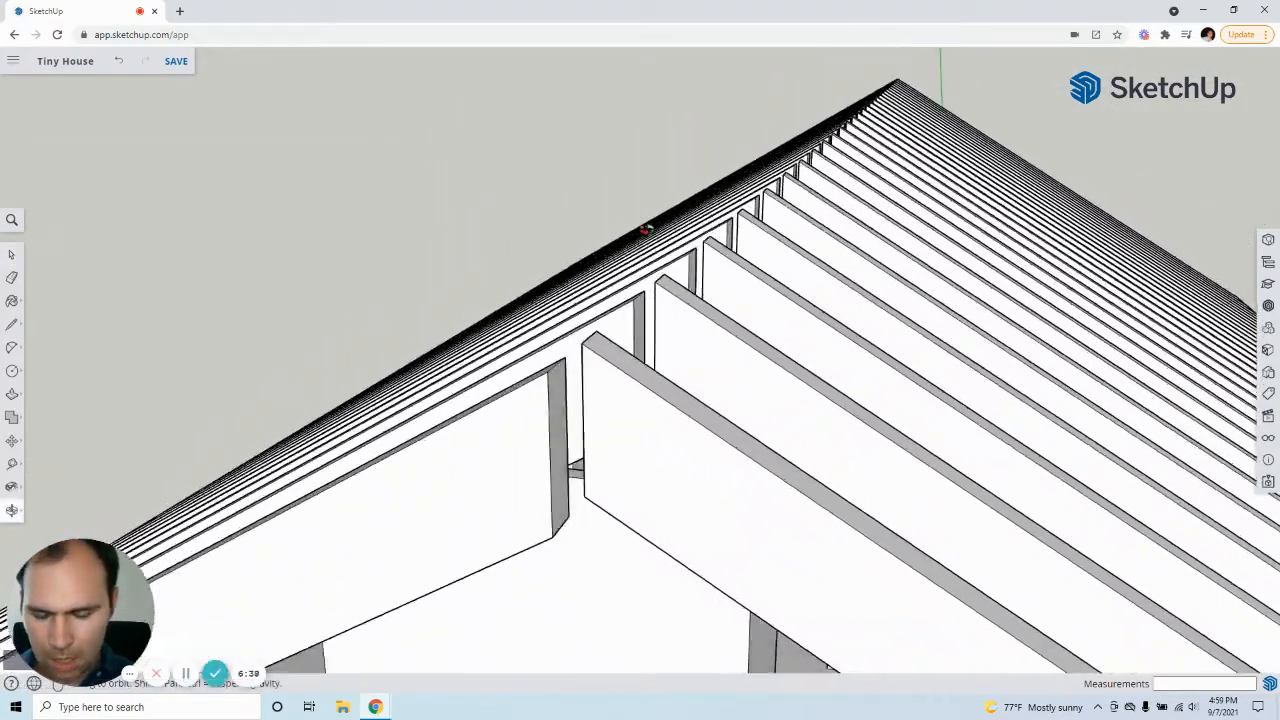
{"action": "scroll", "coordinate": [646, 230], "scroll_direction": "up", "scroll_amount": 1}
{"action": "key", "text": "space"}
{"action": "left_click", "coordinate": [535, 415]}
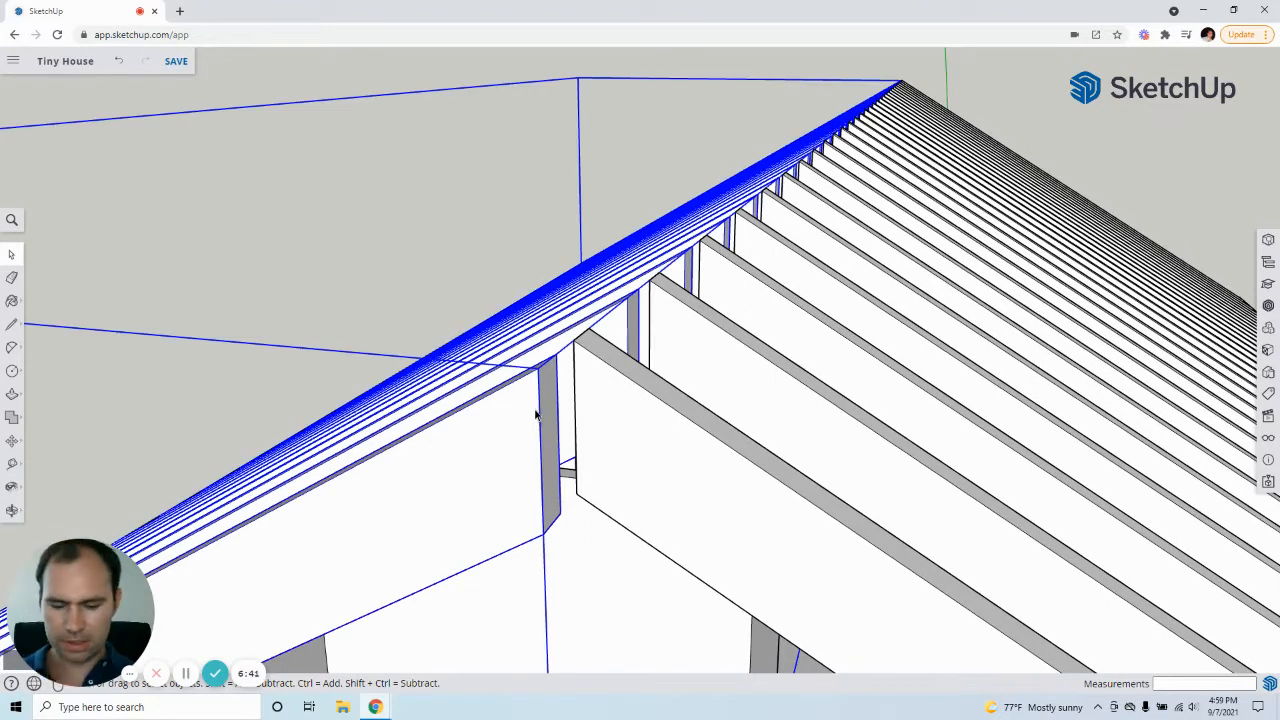
{"action": "key", "text": "m"}
{"action": "scroll", "coordinate": [554, 372], "scroll_direction": "up", "scroll_amount": 2}
{"action": "left_click", "coordinate": [520, 366]}
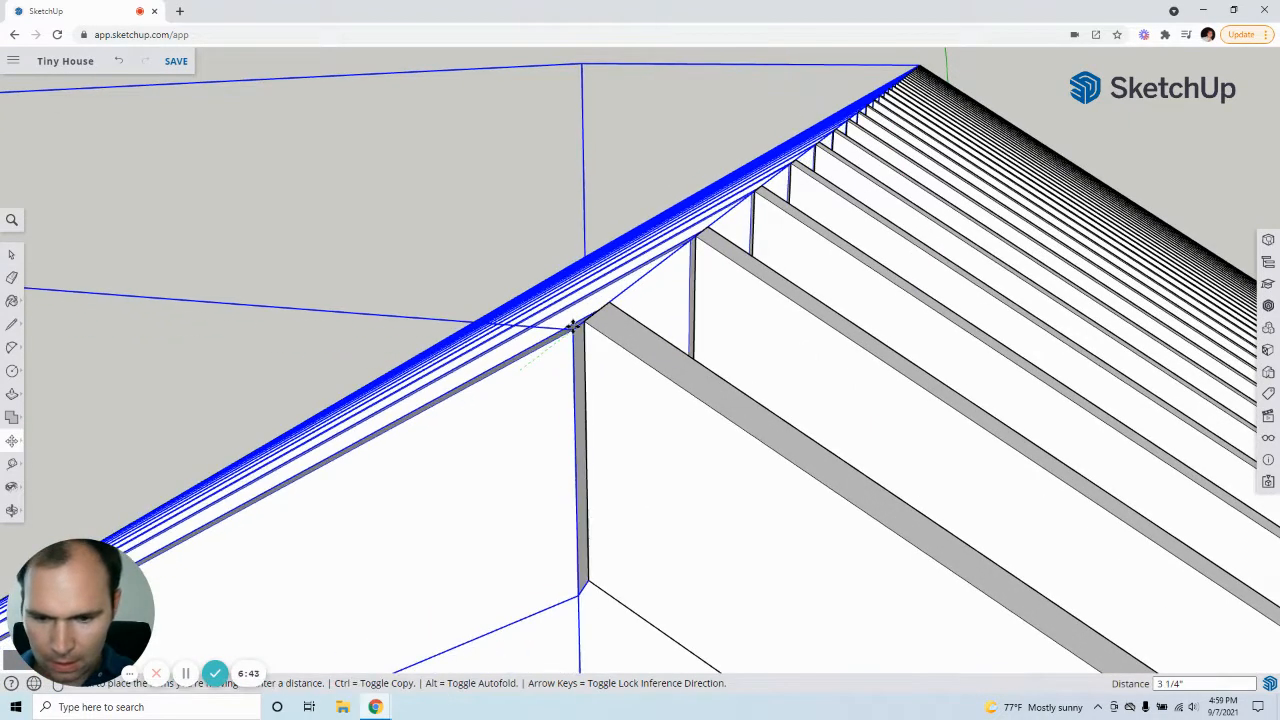
{"action": "left_click", "coordinate": [586, 323]}
{"action": "scroll", "coordinate": [651, 331], "scroll_direction": "down", "scroll_amount": 3}
Select the rafters of both slopes, combine them into a single group, and clear the selection.
{"action": "left_click", "coordinate": [12, 255]}
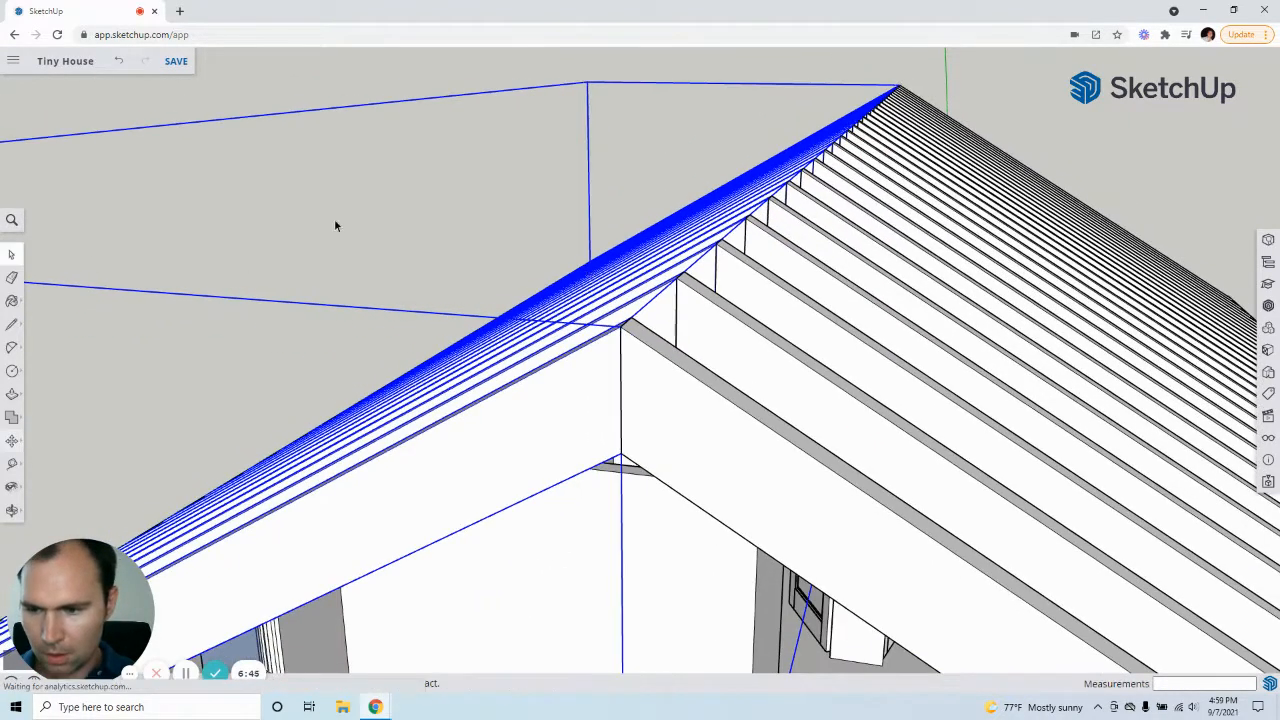
{"action": "left_click", "coordinate": [335, 225]}
{"action": "scroll", "coordinate": [659, 234], "scroll_direction": "down", "scroll_amount": 4}
{"action": "middle_click_drag", "start_coordinate": [631, 366], "coordinate": [803, 188]}
{"action": "left_click_drag", "start_coordinate": [640, 196], "coordinate": [641, 196]}
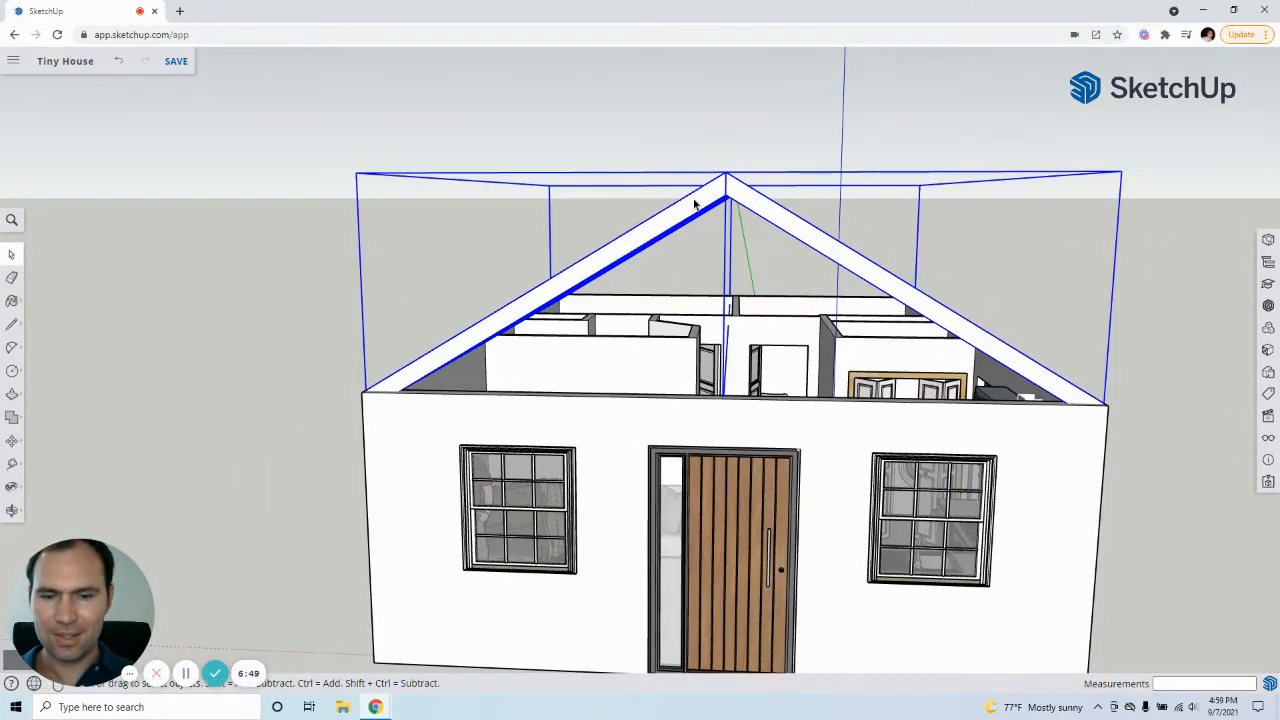
{"action": "right_click", "coordinate": [698, 205]}
{"action": "left_click", "coordinate": [734, 433]}
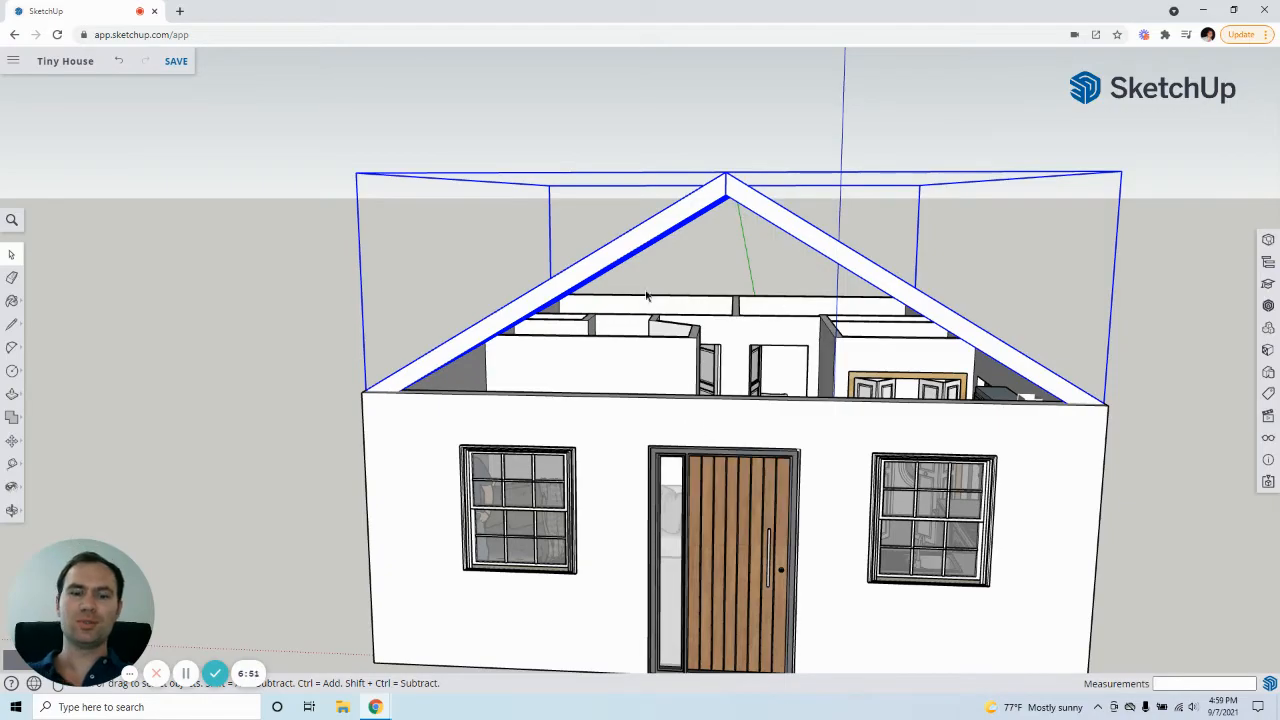
{"action": "left_click", "coordinate": [291, 271]}
Draw a line up the front rafter on the slope opposite the side door, from its eave endpoint to the ridge.
{"action": "middle_click_drag", "start_coordinate": [628, 368], "coordinate": [441, 512]}
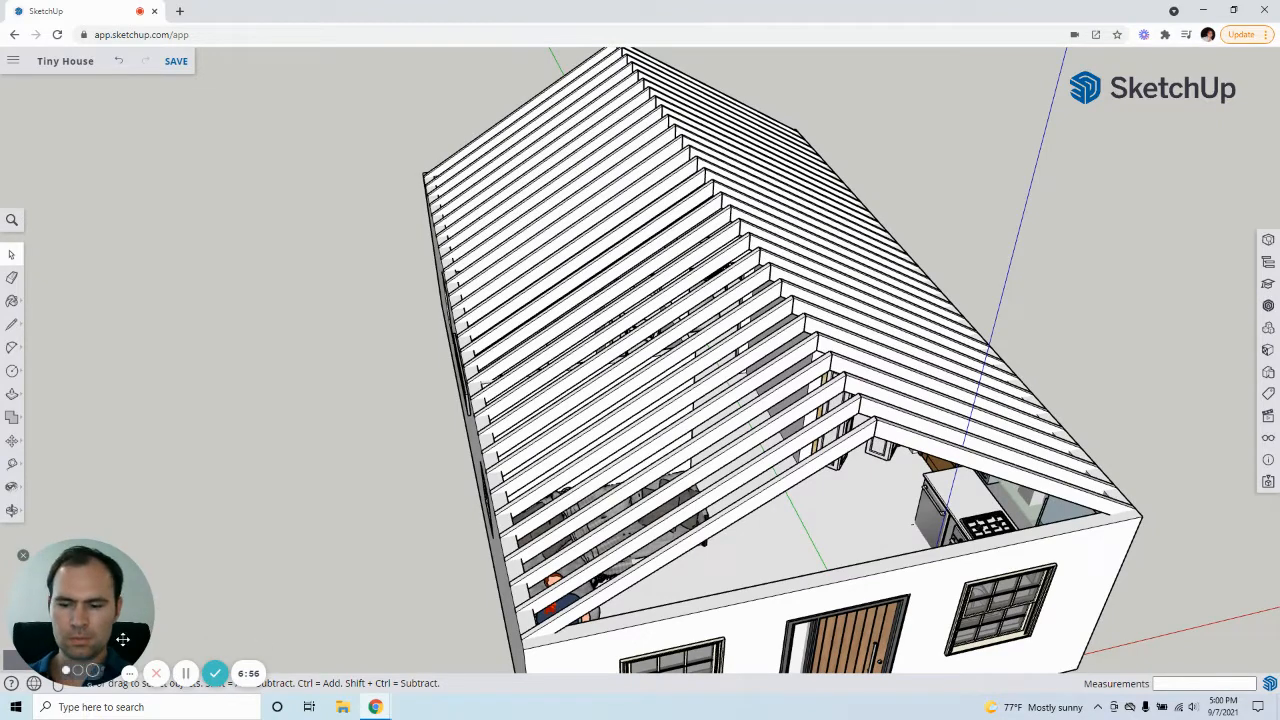
{"action": "left_click", "coordinate": [13, 324]}
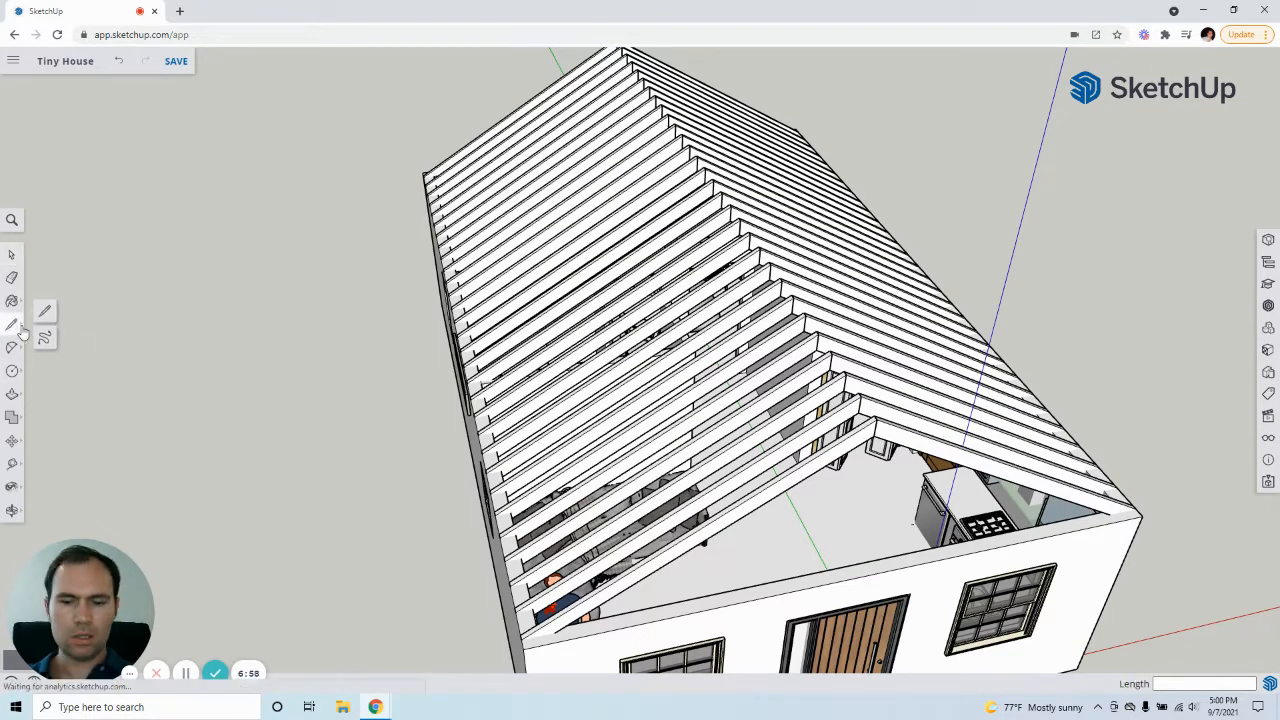
{"action": "scroll", "coordinate": [877, 411], "scroll_direction": "up", "scroll_amount": 2}
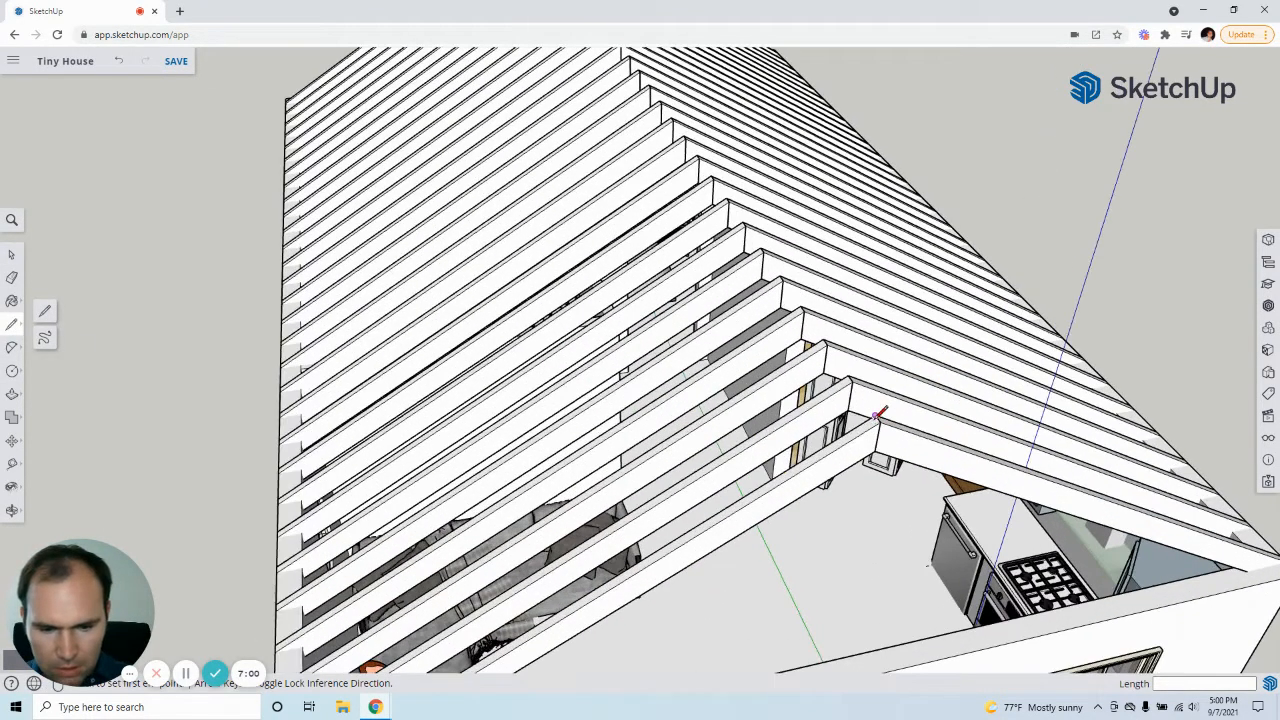
{"action": "left_click", "coordinate": [18, 258]}
{"action": "left_click", "coordinate": [594, 266]}
{"action": "scroll", "coordinate": [617, 336], "scroll_direction": "down", "scroll_amount": 3}
{"action": "middle_click_drag", "start_coordinate": [617, 336], "coordinate": [600, 300]}
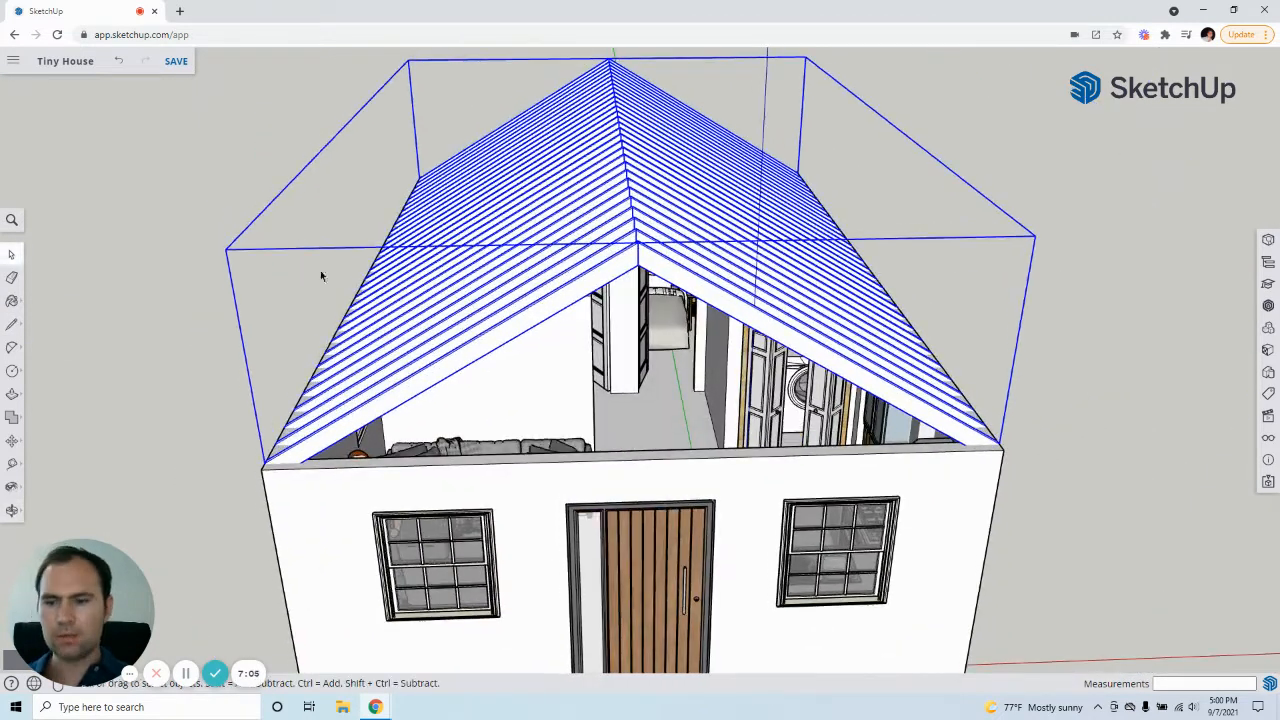
{"action": "left_click", "coordinate": [13, 330]}
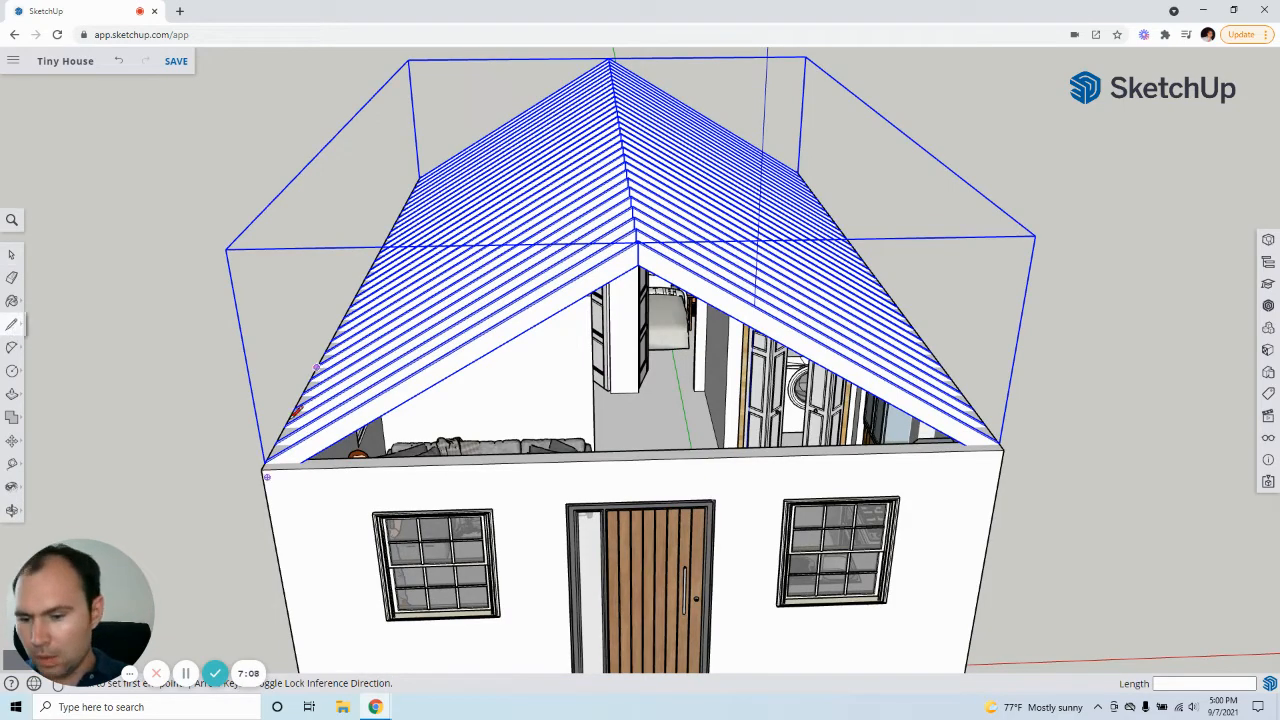
{"action": "scroll", "coordinate": [262, 466], "scroll_direction": "up", "scroll_amount": 6}
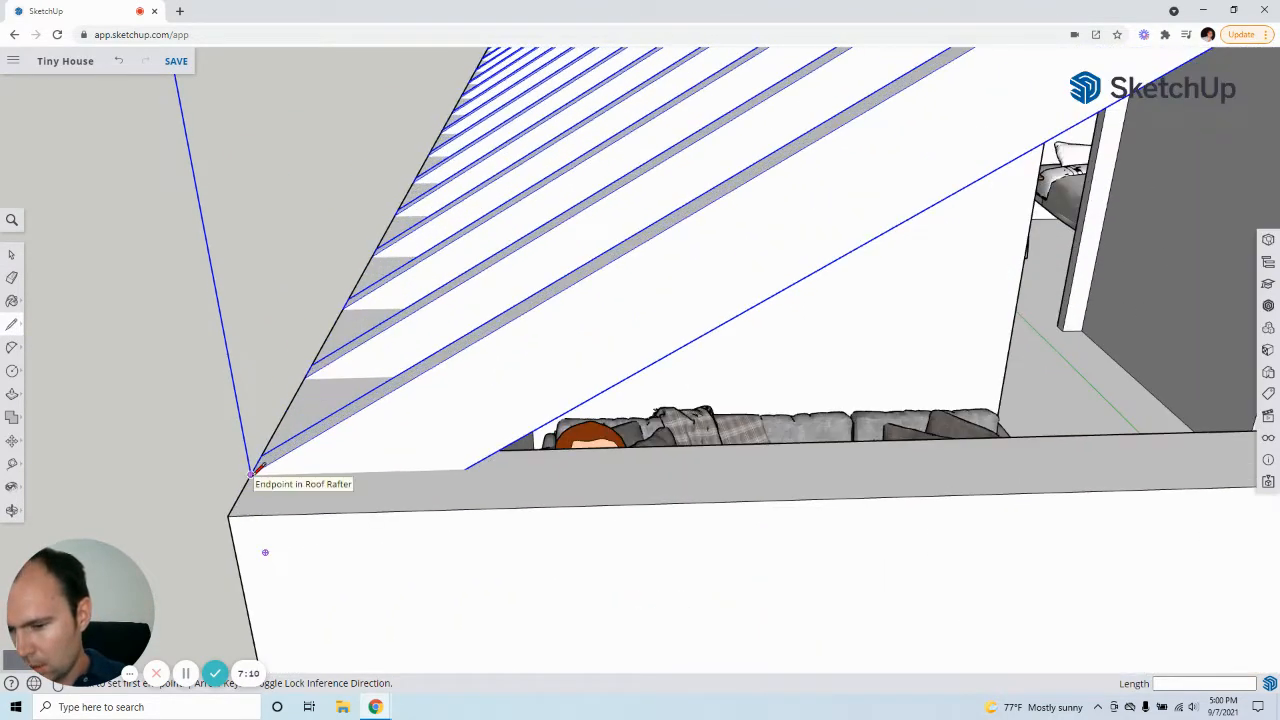
{"action": "left_click", "coordinate": [251, 471]}
{"action": "scroll", "coordinate": [256, 470], "scroll_direction": "down", "scroll_amount": 8}
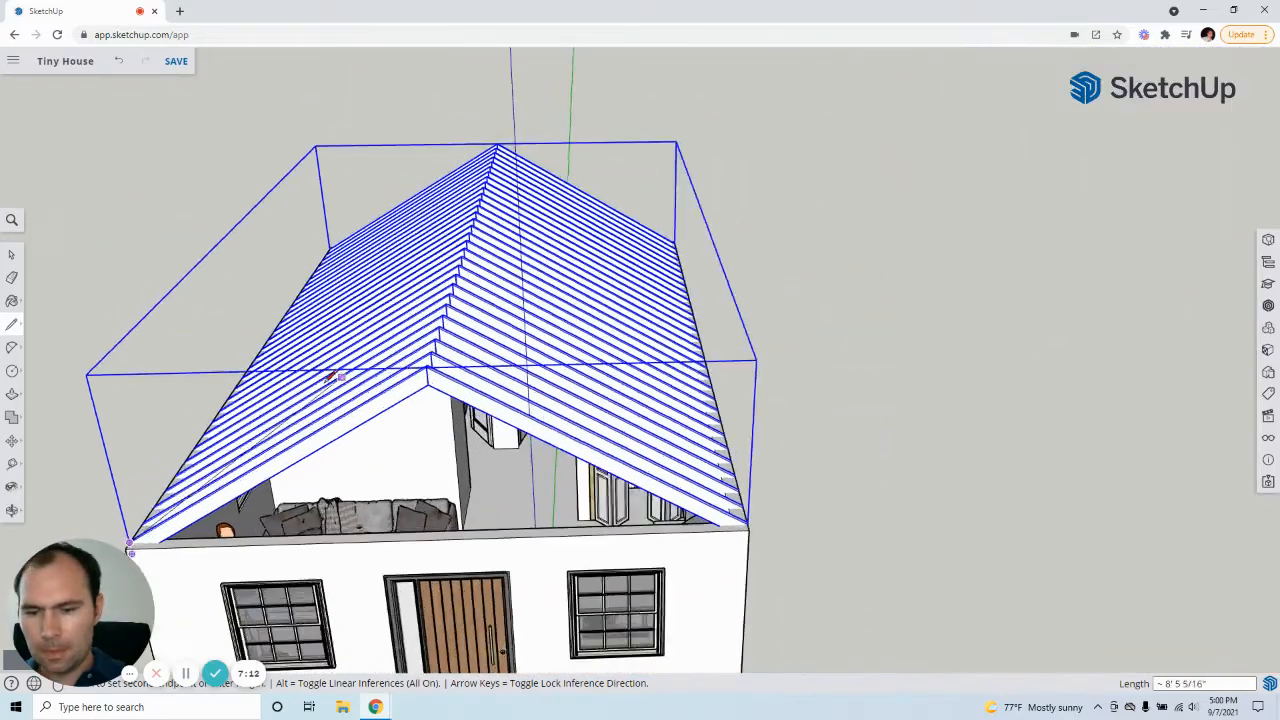
{"action": "scroll", "coordinate": [430, 372], "scroll_direction": "up", "scroll_amount": 6}
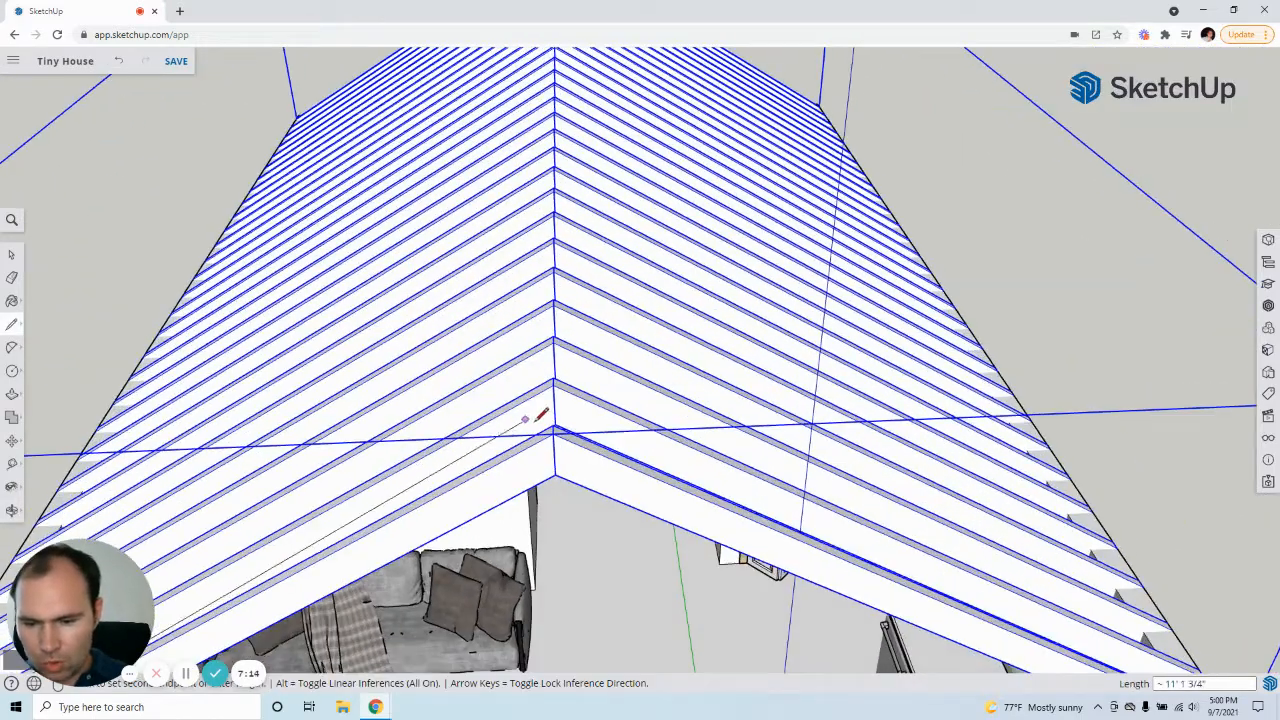
{"action": "left_click", "coordinate": [555, 431]}
Draw a line from the ridge peak at the plain end wall down to the last rafter's eave endpoint on the same slope.
{"action": "scroll", "coordinate": [555, 431], "scroll_direction": "down", "scroll_amount": 10}
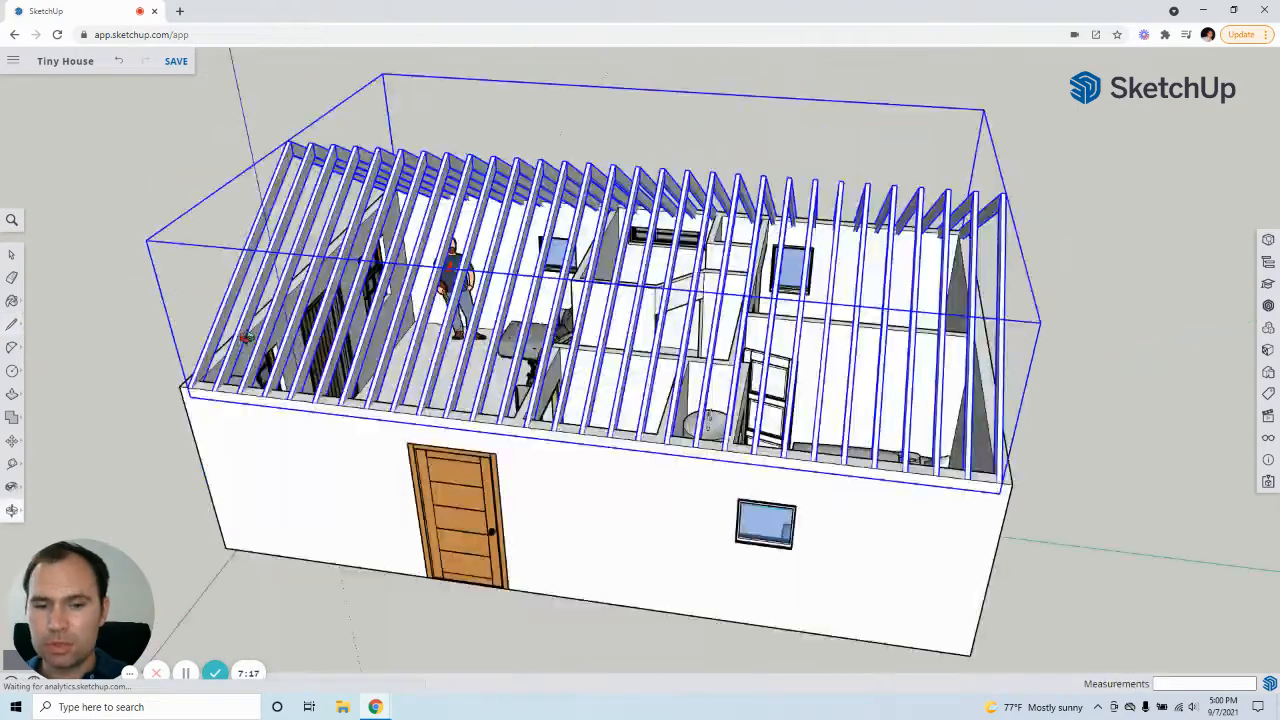
{"action": "middle_click_drag", "start_coordinate": [245, 337], "coordinate": [70, 310]}
{"action": "middle_click_drag", "start_coordinate": [960, 360], "coordinate": [628, 385]}
{"action": "scroll", "coordinate": [434, 322], "scroll_direction": "up", "scroll_amount": 4}
{"action": "left_click", "coordinate": [432, 320]}
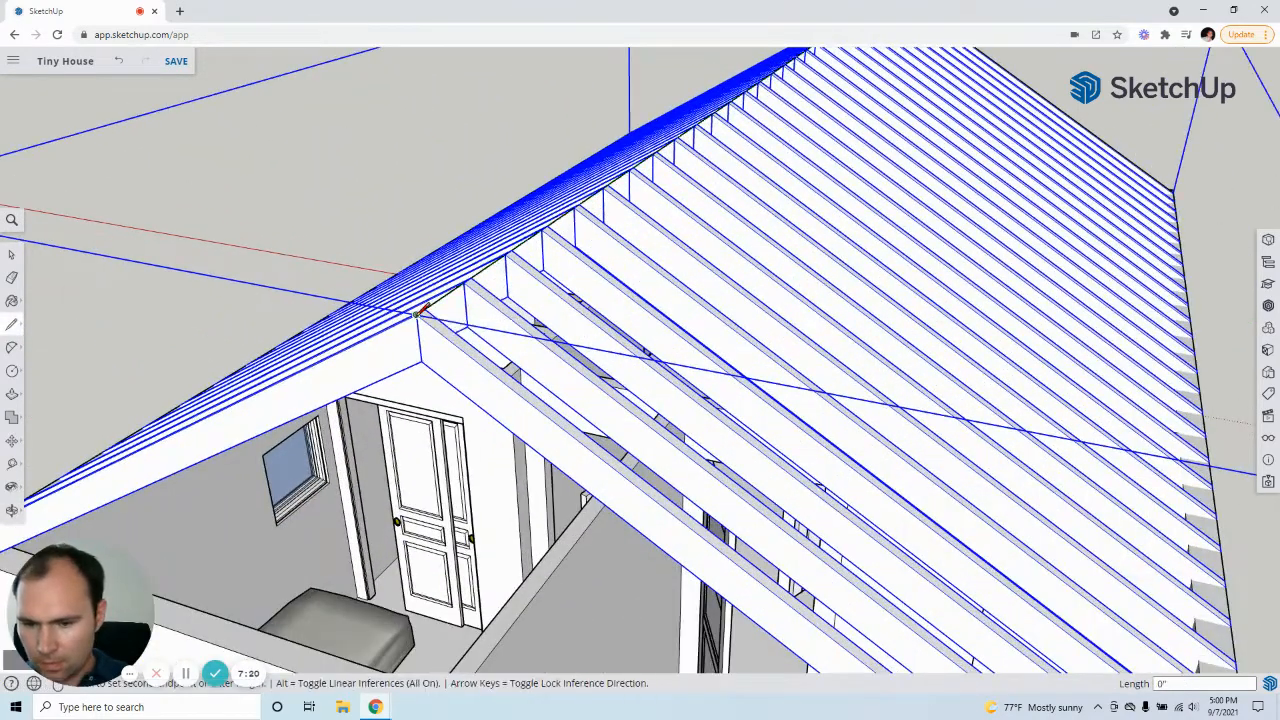
{"action": "scroll", "coordinate": [432, 320], "scroll_direction": "down", "scroll_amount": 5}
{"action": "scroll", "coordinate": [797, 589], "scroll_direction": "up", "scroll_amount": 5}
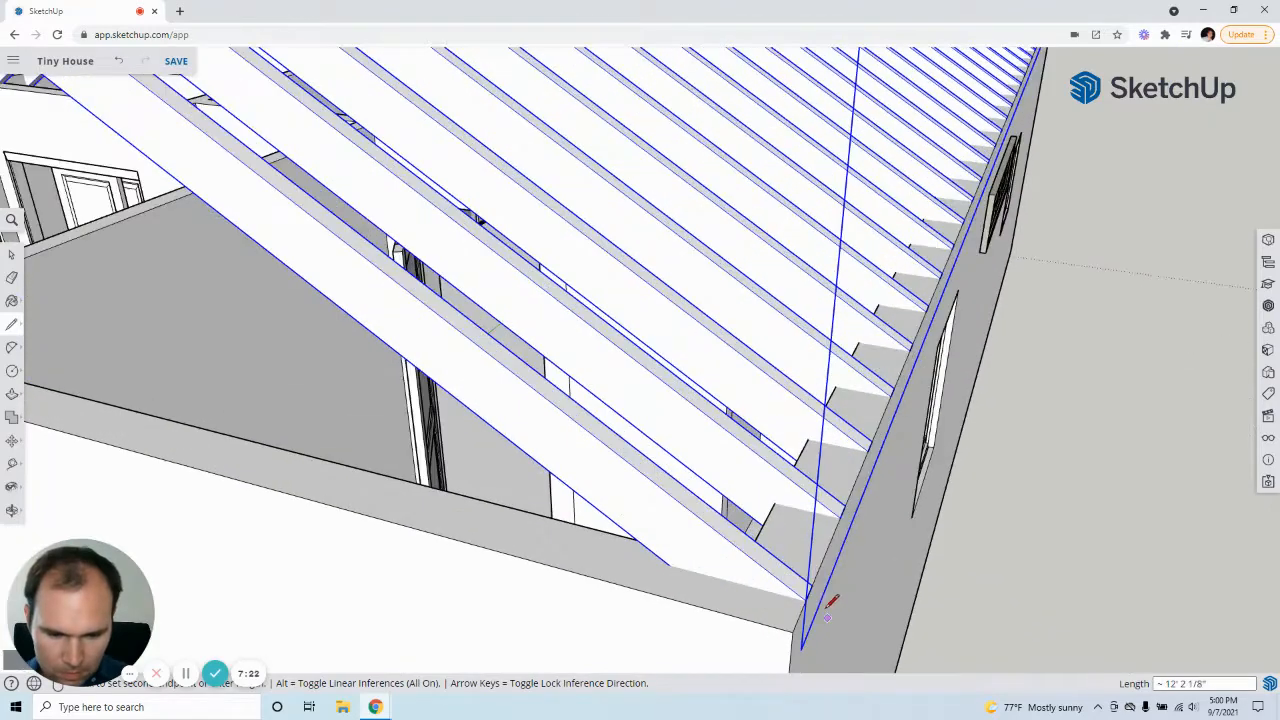
{"action": "left_click", "coordinate": [806, 600]}
Close the slope's outline with a 29' 2" line along the eave to the front rafter's endpoint, forming a roof face.
{"action": "scroll", "coordinate": [676, 560], "scroll_direction": "down", "scroll_amount": 3}
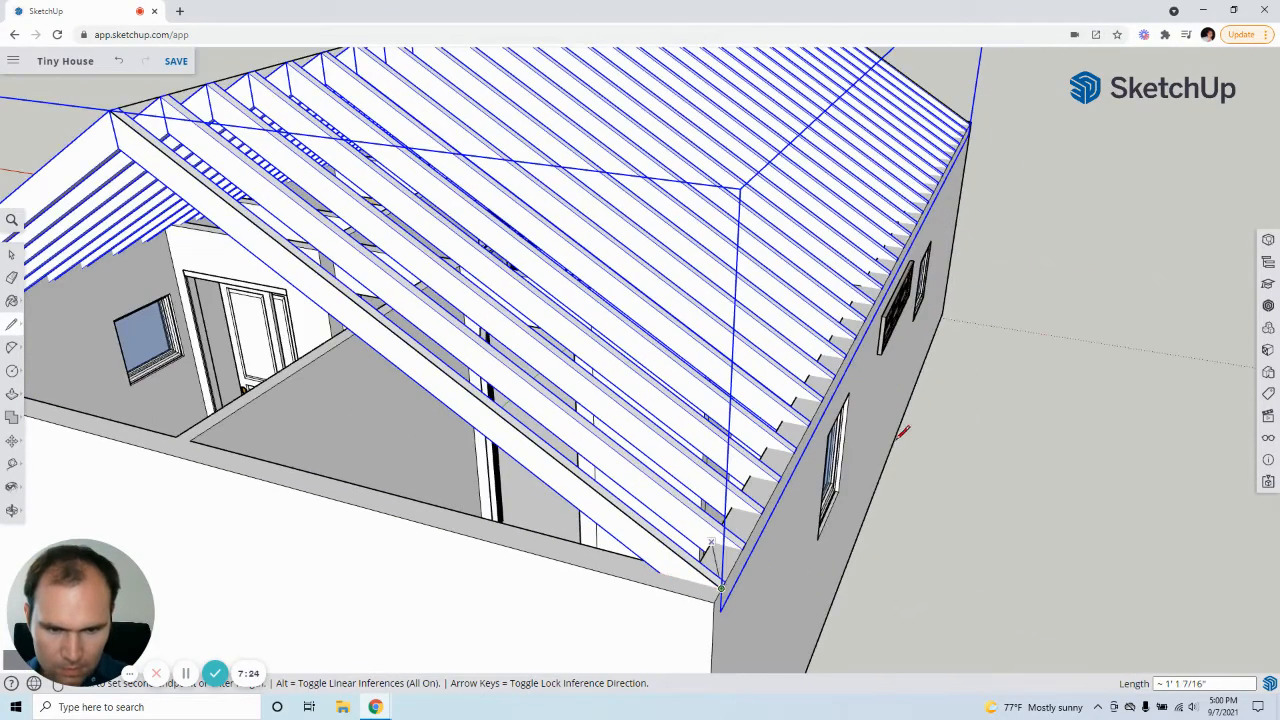
{"action": "scroll", "coordinate": [898, 430], "scroll_direction": "down", "scroll_amount": 3}
{"action": "middle_click_drag", "start_coordinate": [786, 430], "coordinate": [480, 445]}
{"action": "scroll", "coordinate": [1072, 349], "scroll_direction": "up", "scroll_amount": 10}
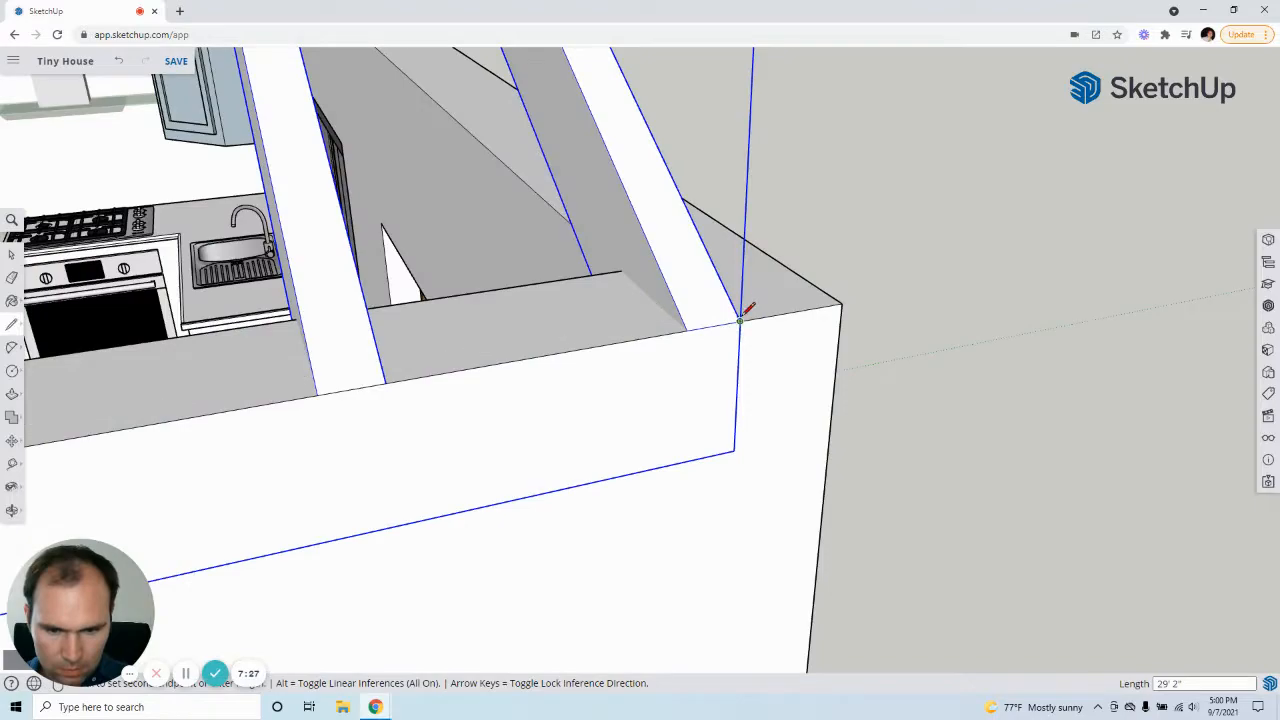
{"action": "left_click", "coordinate": [741, 317]}
{"action": "scroll", "coordinate": [1040, 370], "scroll_direction": "down", "scroll_amount": 8}
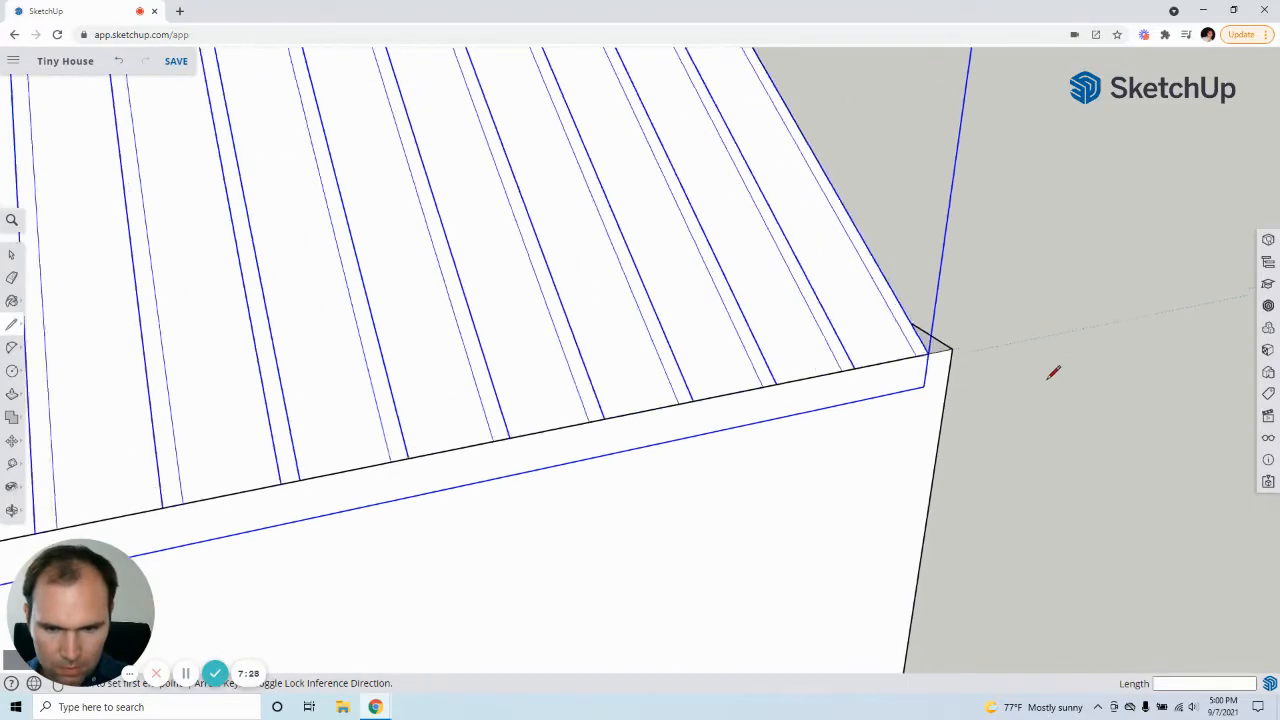
Push/Pull the new roof face outward .75" to give the panel over the rafters its thickness.
{"action": "middle_click_drag", "start_coordinate": [757, 360], "coordinate": [519, 297]}
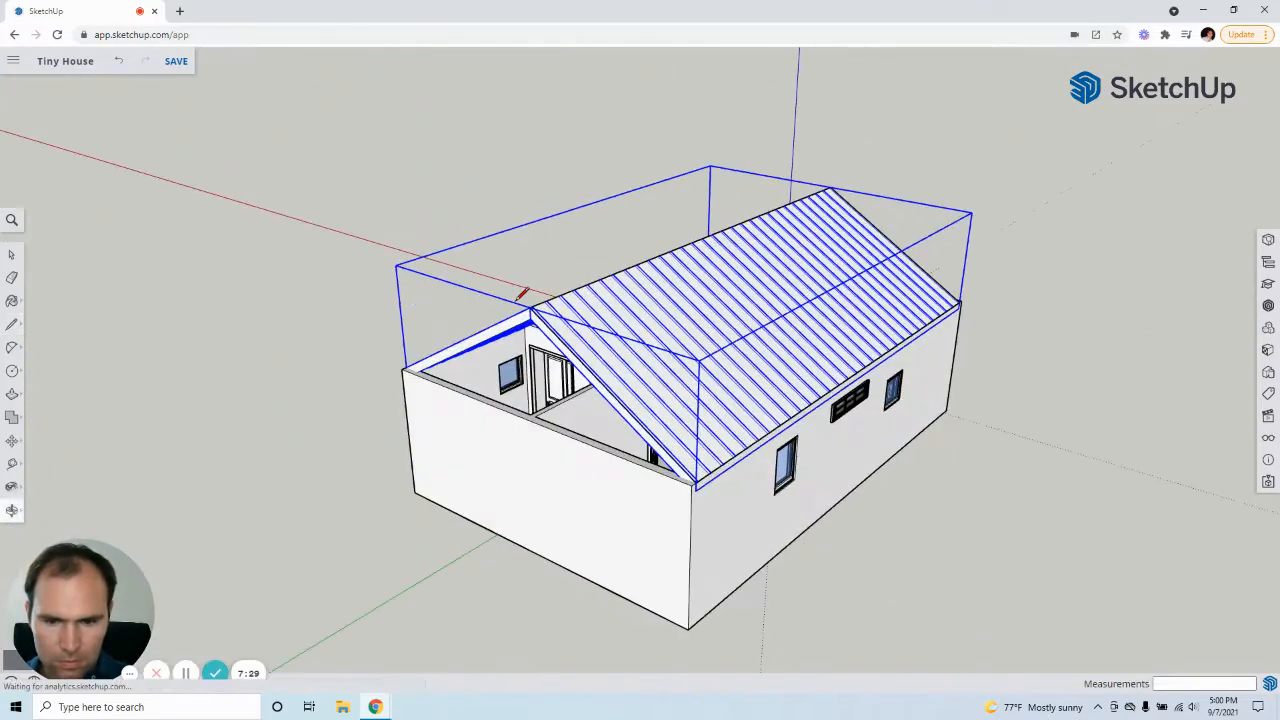
{"action": "left_click", "coordinate": [14, 255]}
{"action": "scroll", "coordinate": [592, 357], "scroll_direction": "up", "scroll_amount": 3}
{"action": "left_click", "coordinate": [596, 358]}
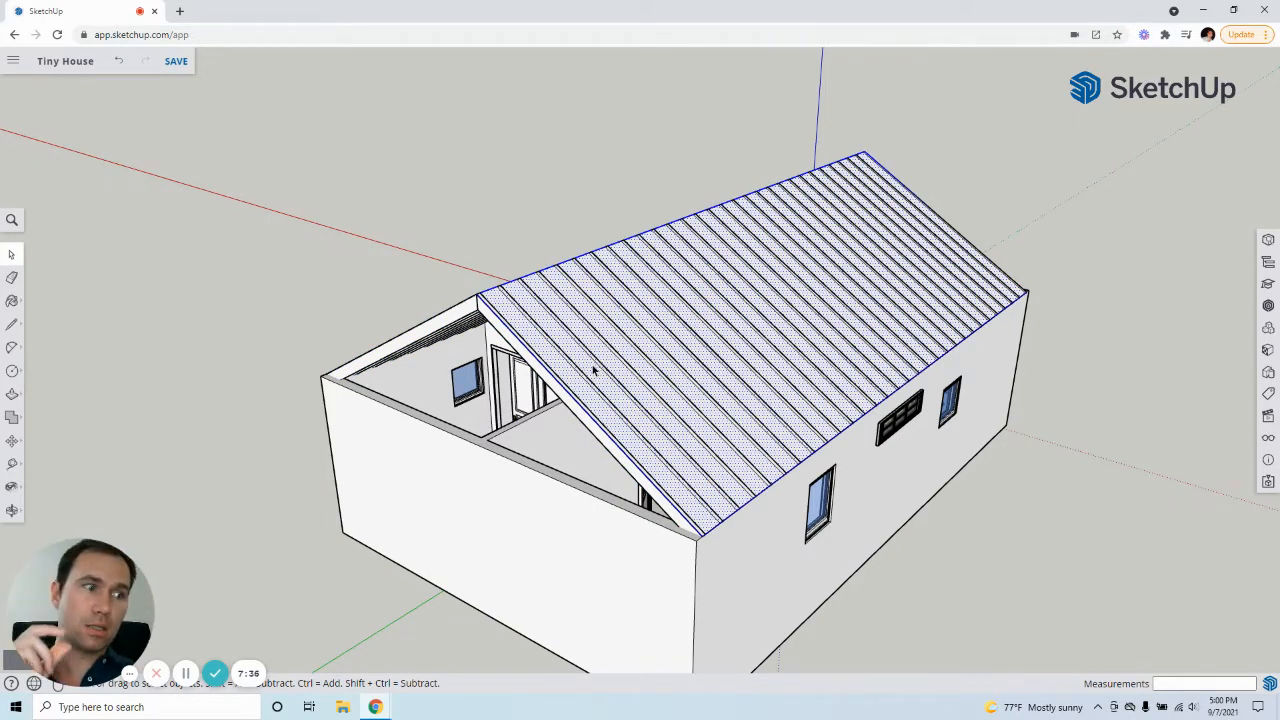
{"action": "key", "text": "p"}
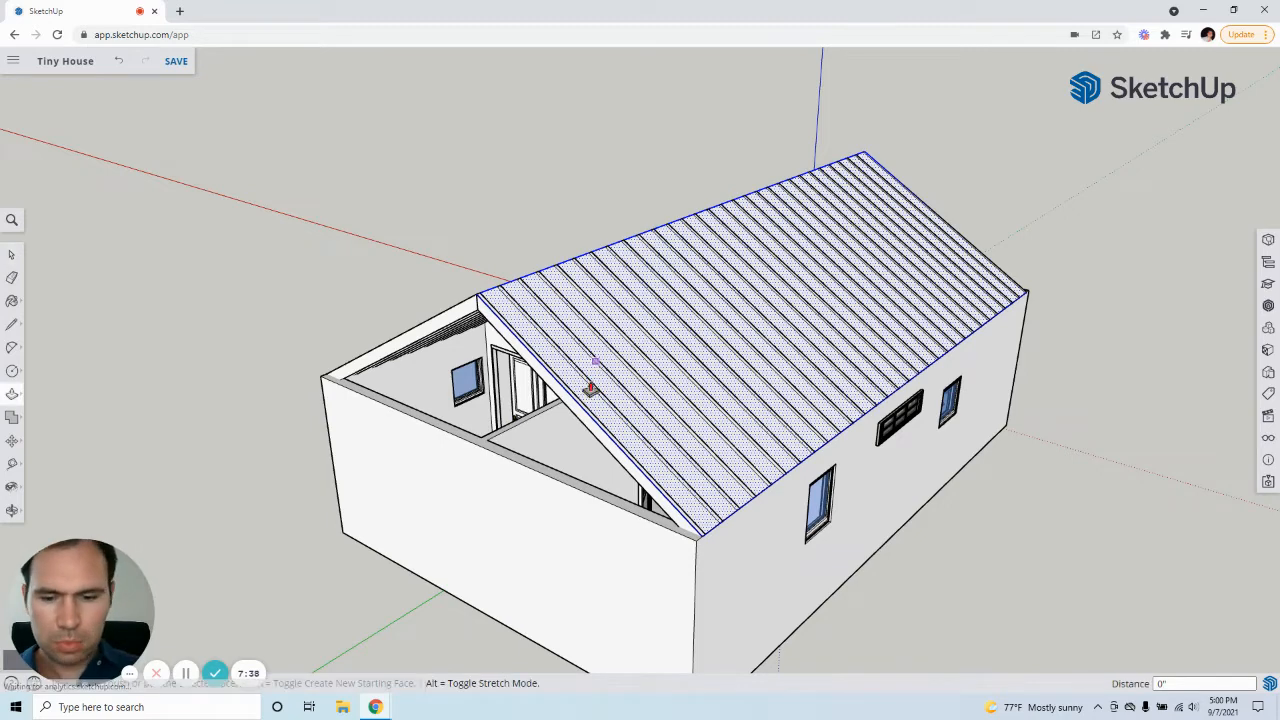
{"action": "left_click", "coordinate": [601, 384]}
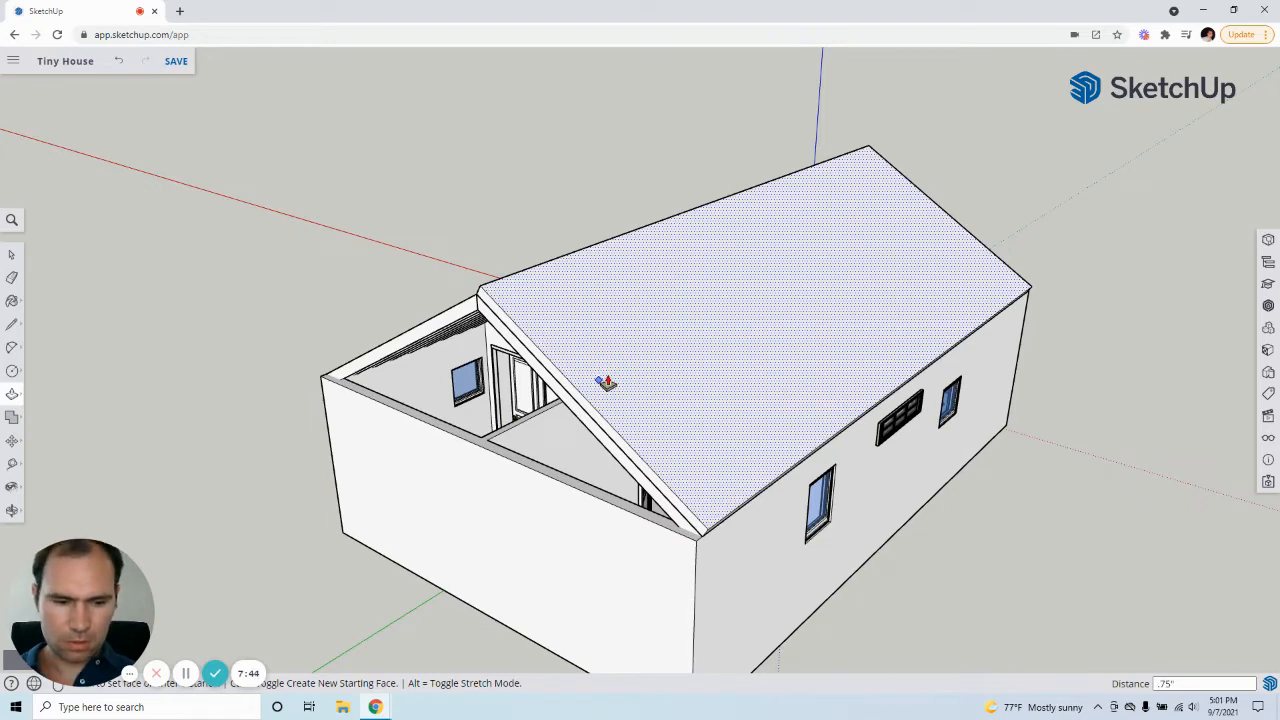
{"action": "left_click", "coordinate": [607, 382]}
{"action": "middle_click_drag", "start_coordinate": [663, 363], "coordinate": [798, 267]}
{"action": "key", "text": "space"}
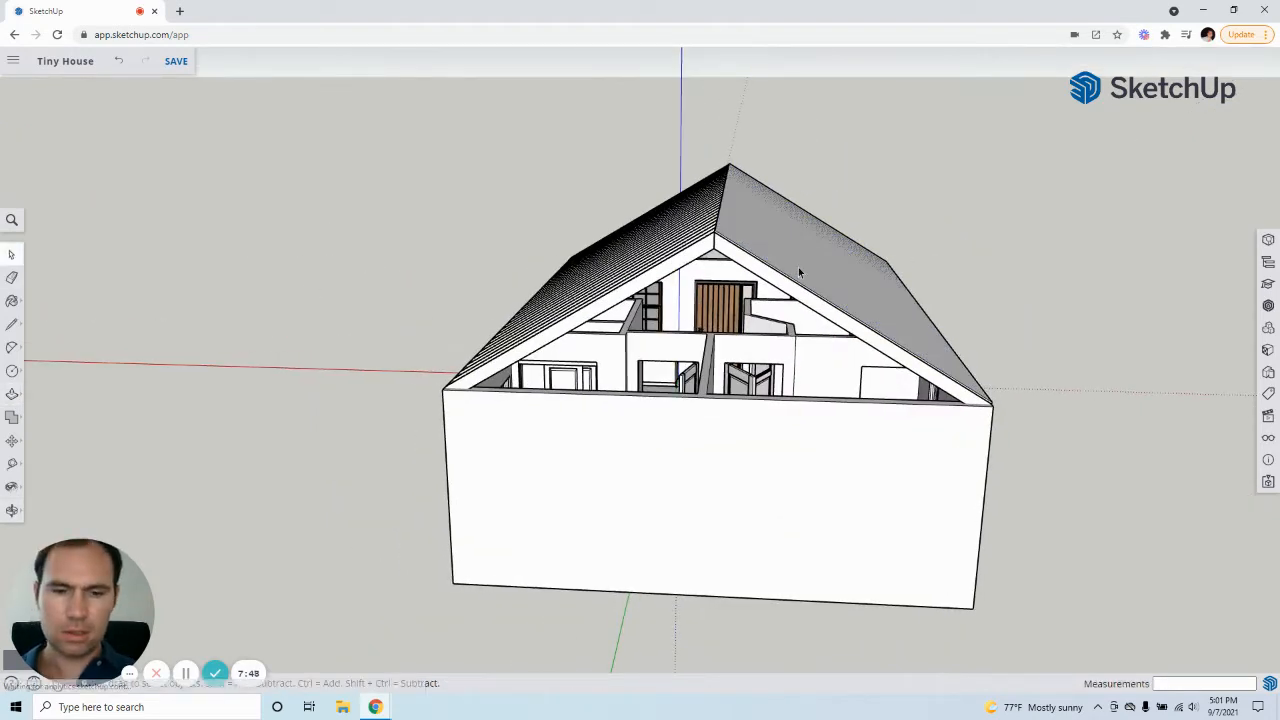
{"action": "double_click", "coordinate": [798, 267]}
{"action": "double_click", "coordinate": [805, 267]}
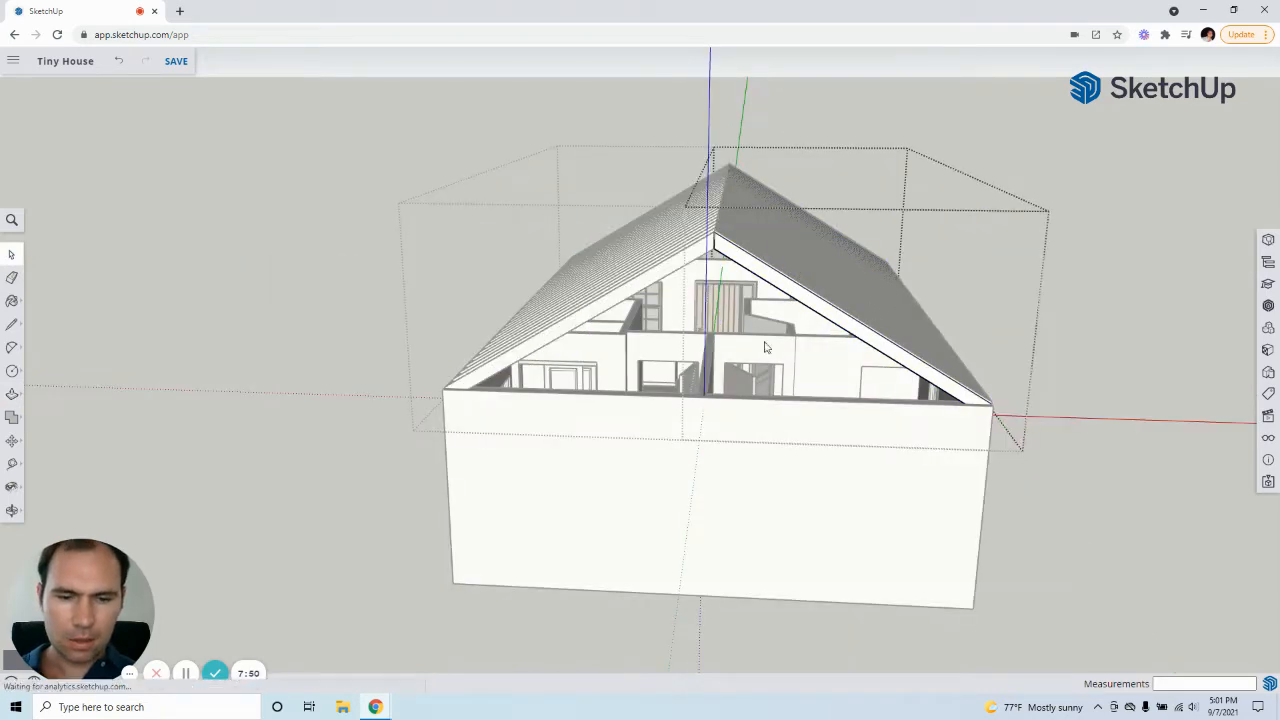
{"action": "middle_click_drag", "start_coordinate": [765, 347], "coordinate": [766, 305]}
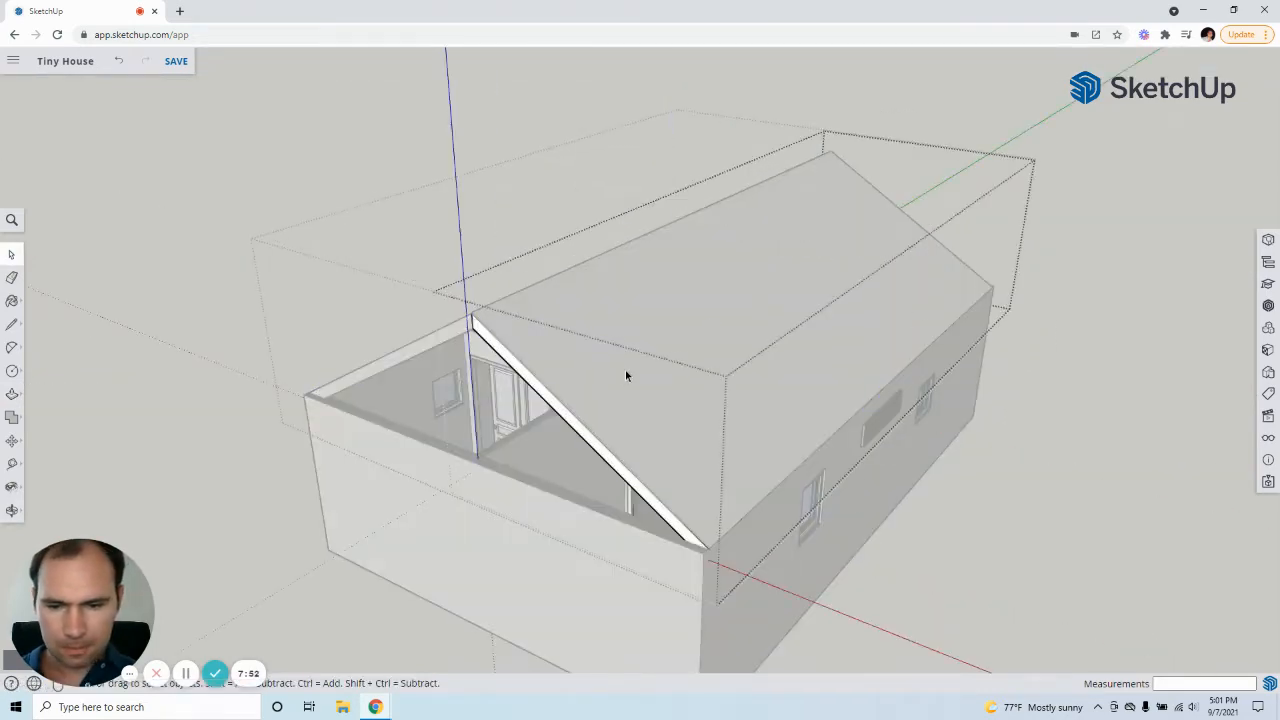
{"action": "key", "text": "Escape"}
{"action": "key", "text": "Escape"}
Select all faces and edges of the thickened roof panel and make them a group.
{"action": "scroll", "coordinate": [703, 453], "scroll_direction": "up", "scroll_amount": 4}
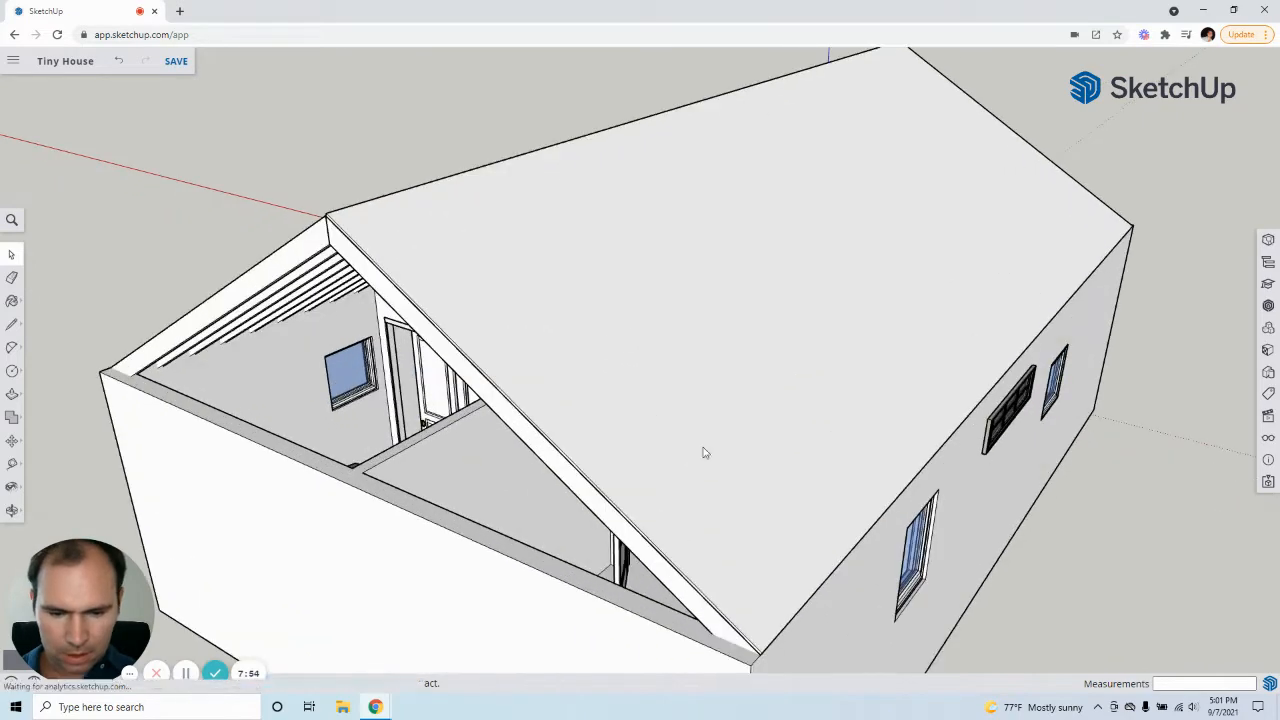
{"action": "middle_click_drag", "start_coordinate": [703, 453], "coordinate": [674, 434]}
{"action": "left_click", "coordinate": [680, 427]}
{"action": "double_click", "coordinate": [681, 427]}
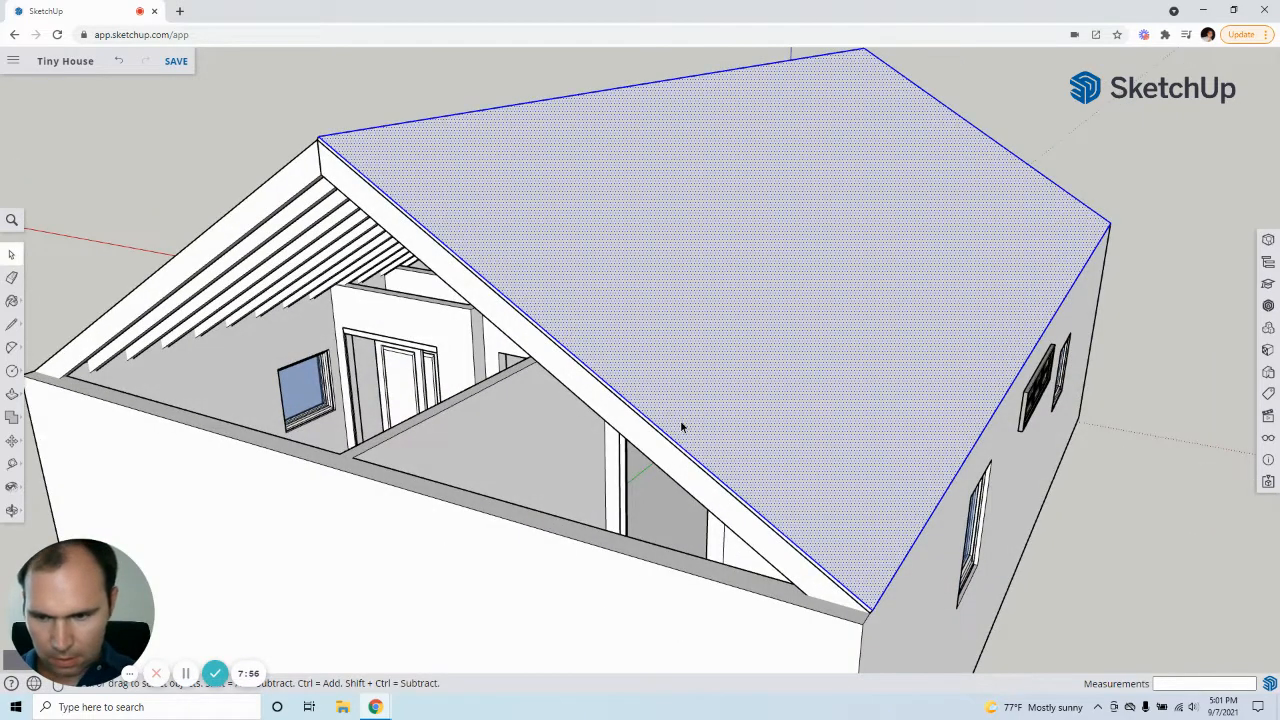
{"action": "double_click", "coordinate": [680, 426]}
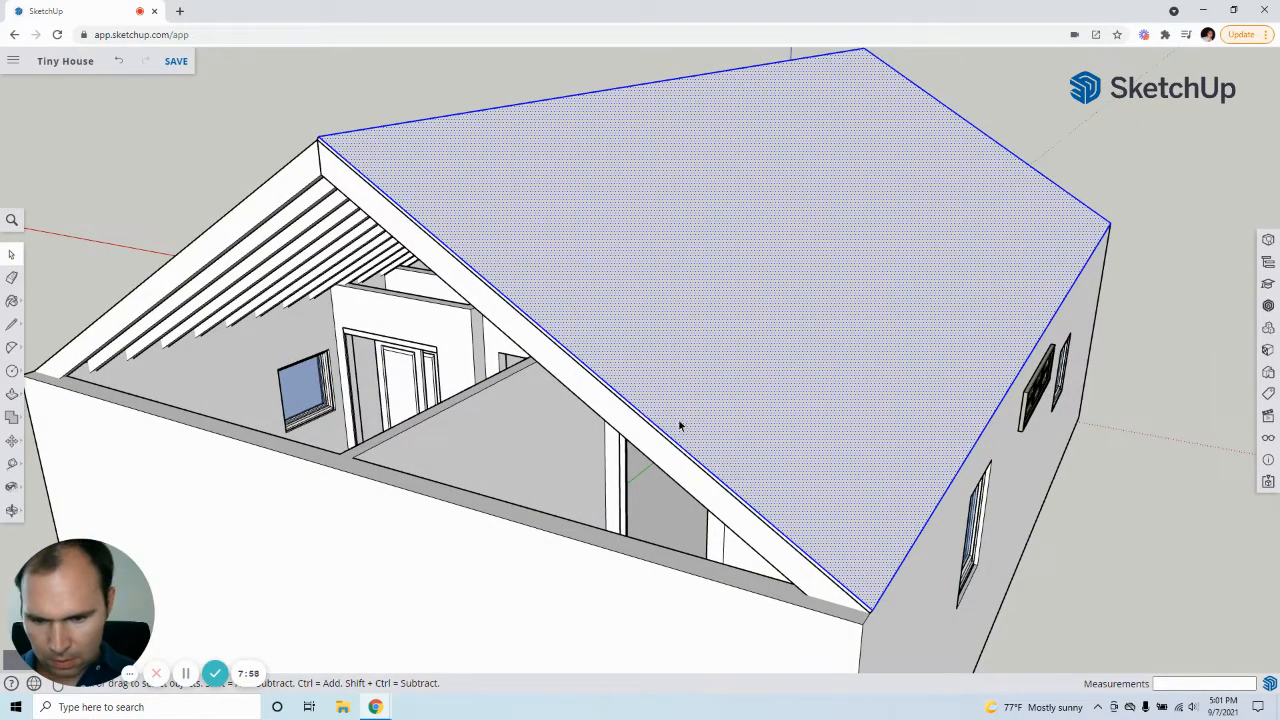
{"action": "scroll", "coordinate": [660, 430], "scroll_direction": "up", "scroll_amount": 4}
{"action": "right_click", "coordinate": [640, 443]}
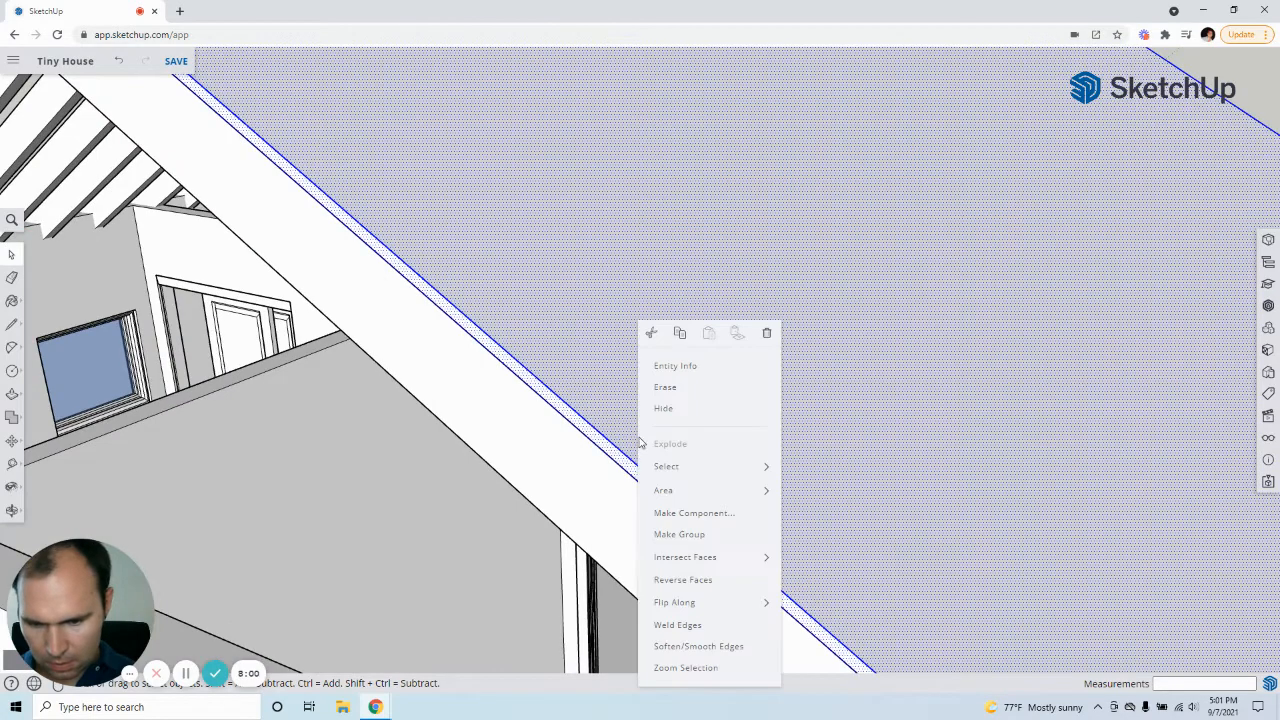
{"action": "left_click", "coordinate": [688, 538]}
{"action": "scroll", "coordinate": [766, 505], "scroll_direction": "down", "scroll_amount": 5}
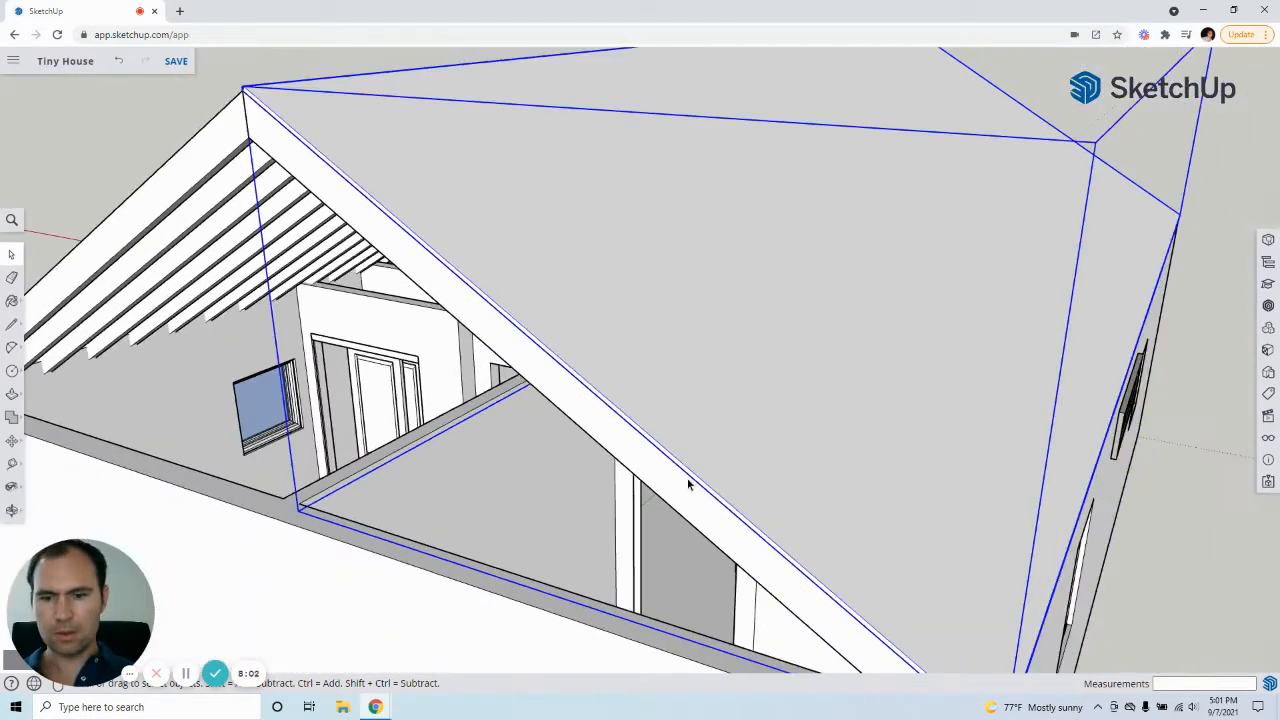
Place a copy of the roof panel group over the uncovered door-side slope with the Move tool.
{"action": "scroll", "coordinate": [632, 371], "scroll_direction": "up", "scroll_amount": 3}
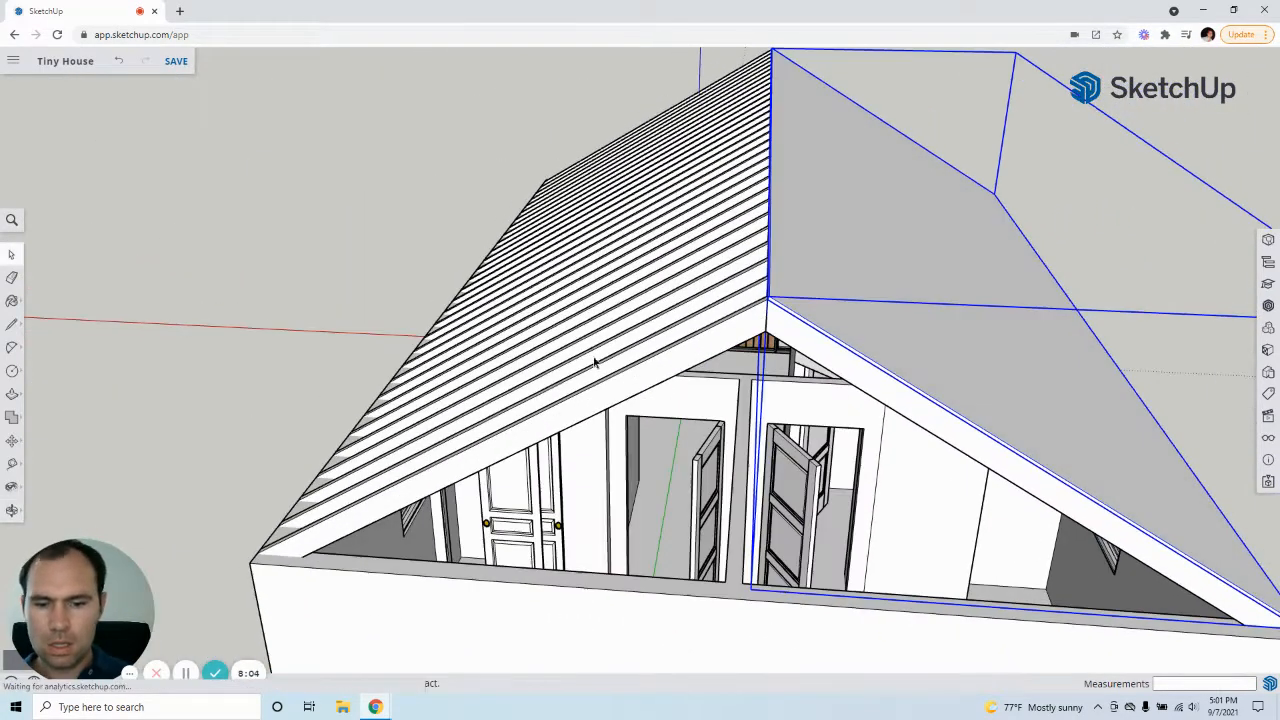
{"action": "key", "text": "m"}
{"action": "key", "text": "ctrl"}
{"action": "left_click", "coordinate": [820, 260]}
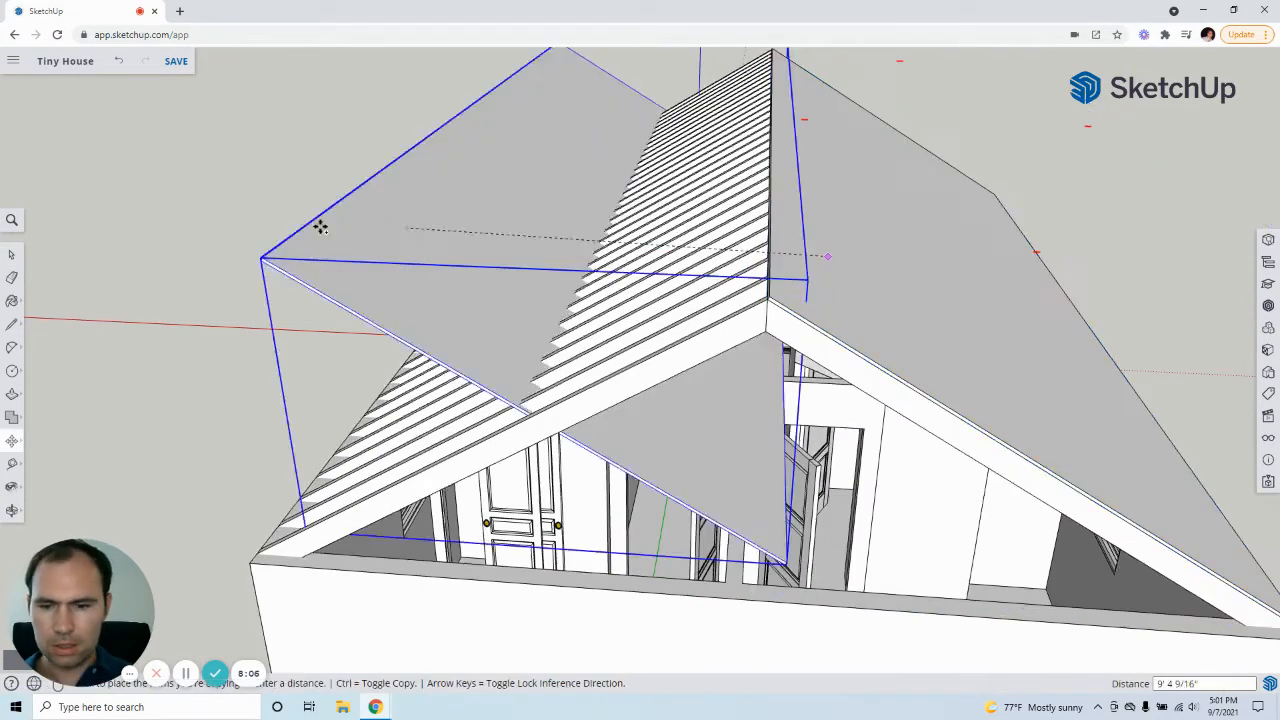
{"action": "scroll", "coordinate": [505, 240], "scroll_direction": "down", "scroll_amount": 4}
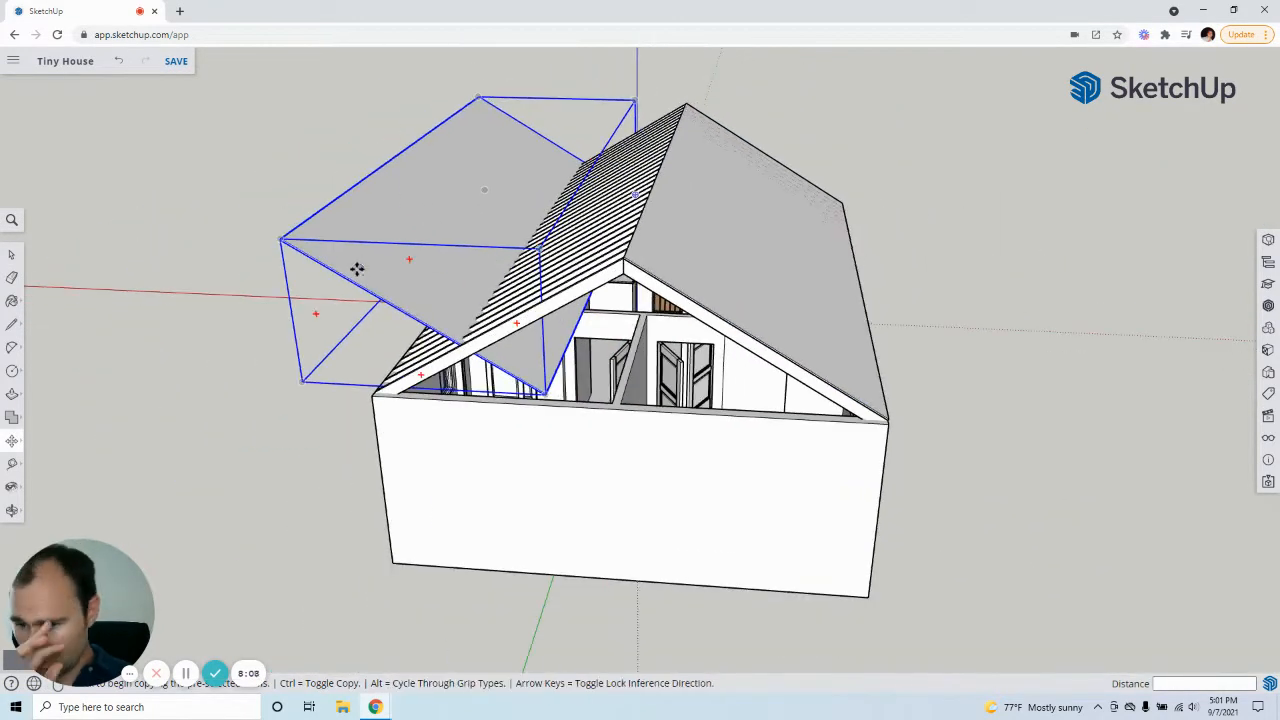
Move the copied roof panel group away from the roof, clear of the house on the door side.
{"action": "left_click", "coordinate": [334, 249]}
{"action": "key", "text": "Escape"}
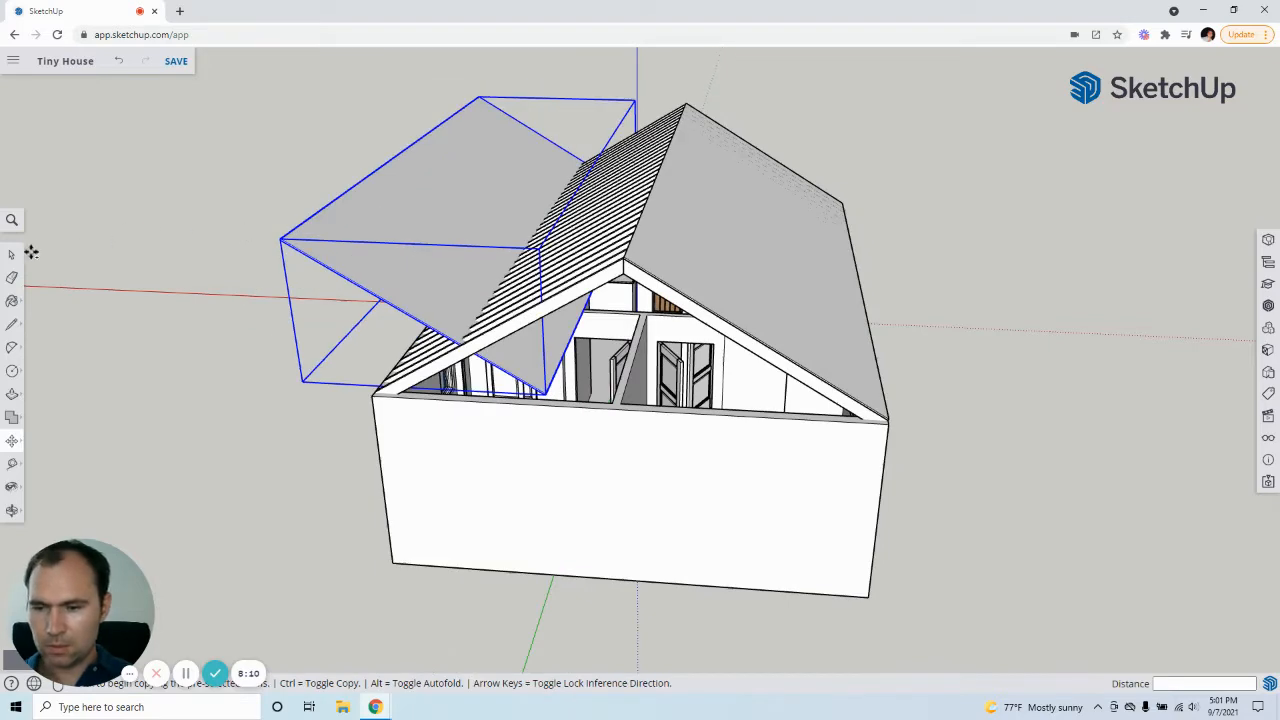
{"action": "middle_click_drag", "start_coordinate": [315, 232], "coordinate": [169, 194]}
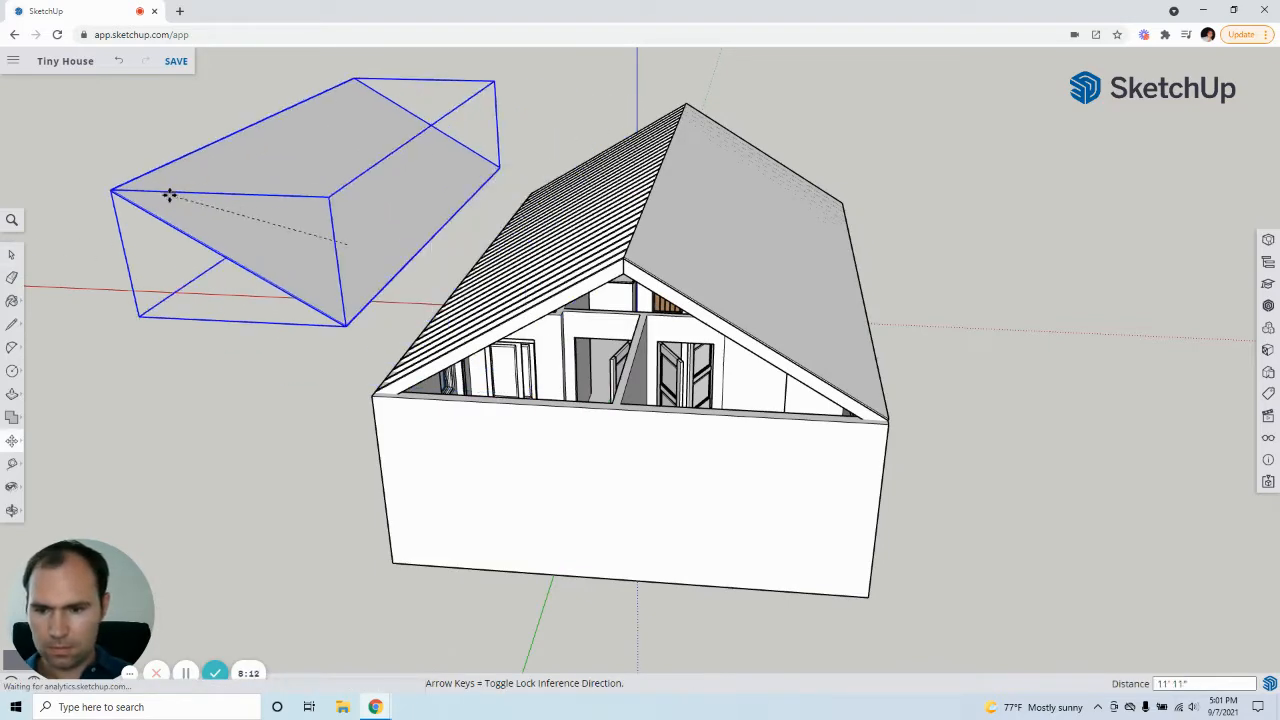
{"action": "scroll", "coordinate": [375, 327], "scroll_direction": "up", "scroll_amount": 3}
{"action": "key", "text": "m"}
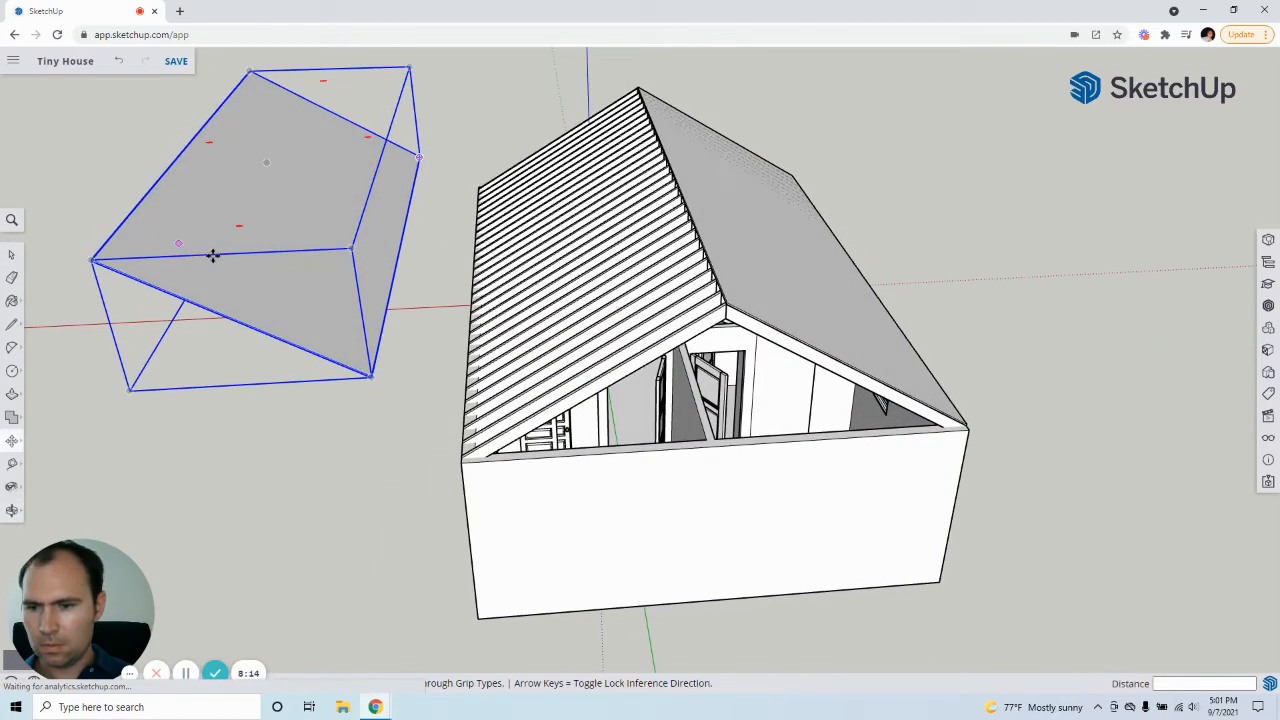
{"action": "scroll", "coordinate": [306, 286], "scroll_direction": "down", "scroll_amount": 2}
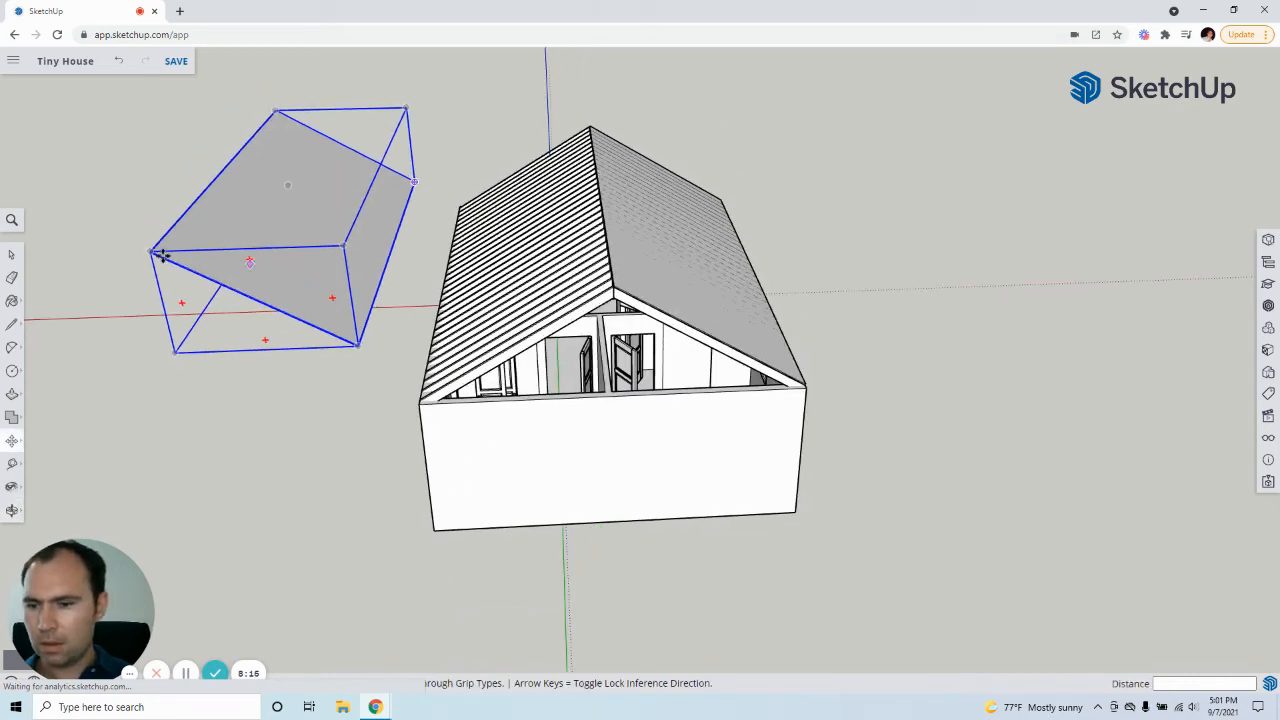
Flip the copied roof panel group so that it slopes the opposite way, matching the door-side rafters.
{"action": "scroll", "coordinate": [146, 251], "scroll_direction": "up", "scroll_amount": 6}
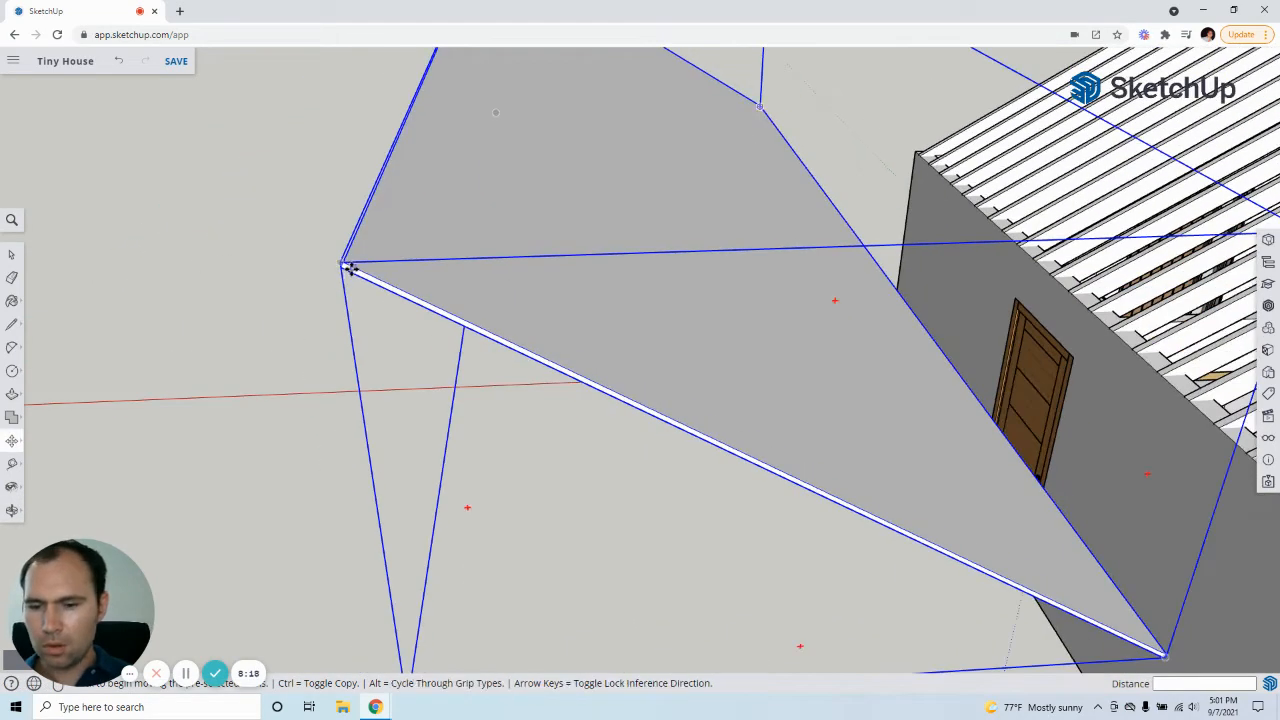
{"action": "right_click", "coordinate": [343, 266]}
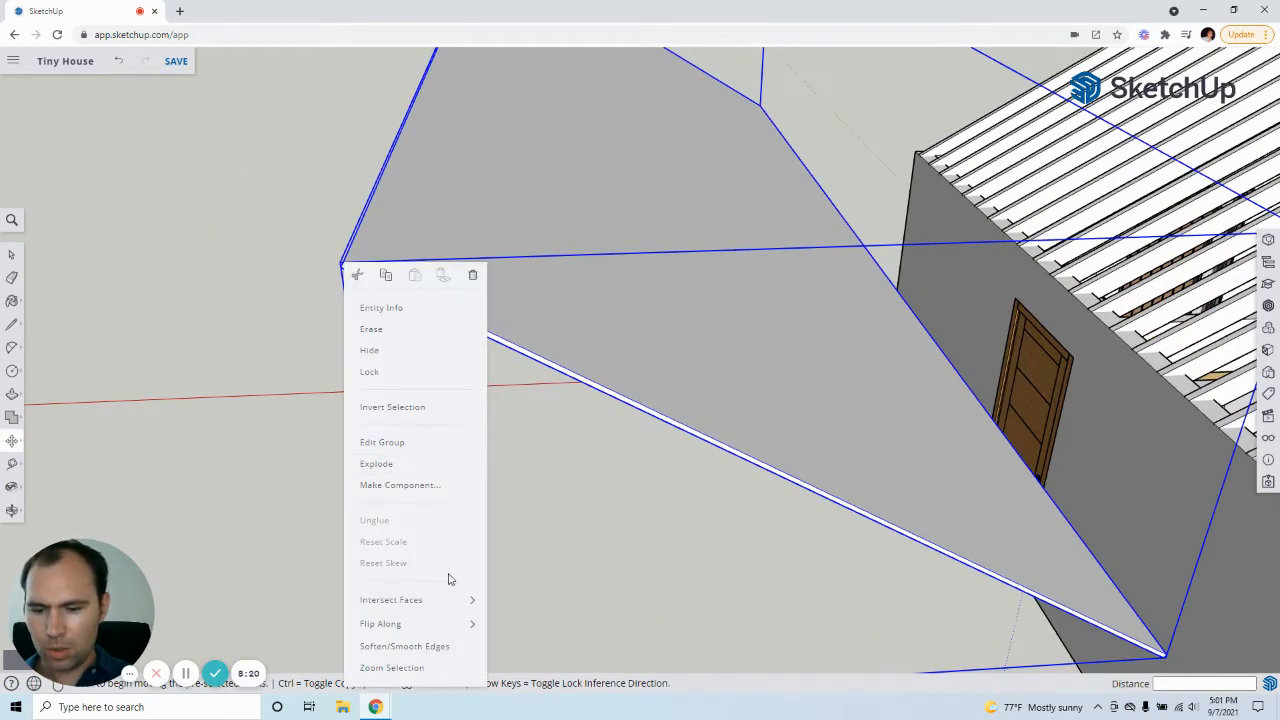
{"action": "mouse_move", "coordinate": [449, 623]}
{"action": "left_click", "coordinate": [537, 620]}
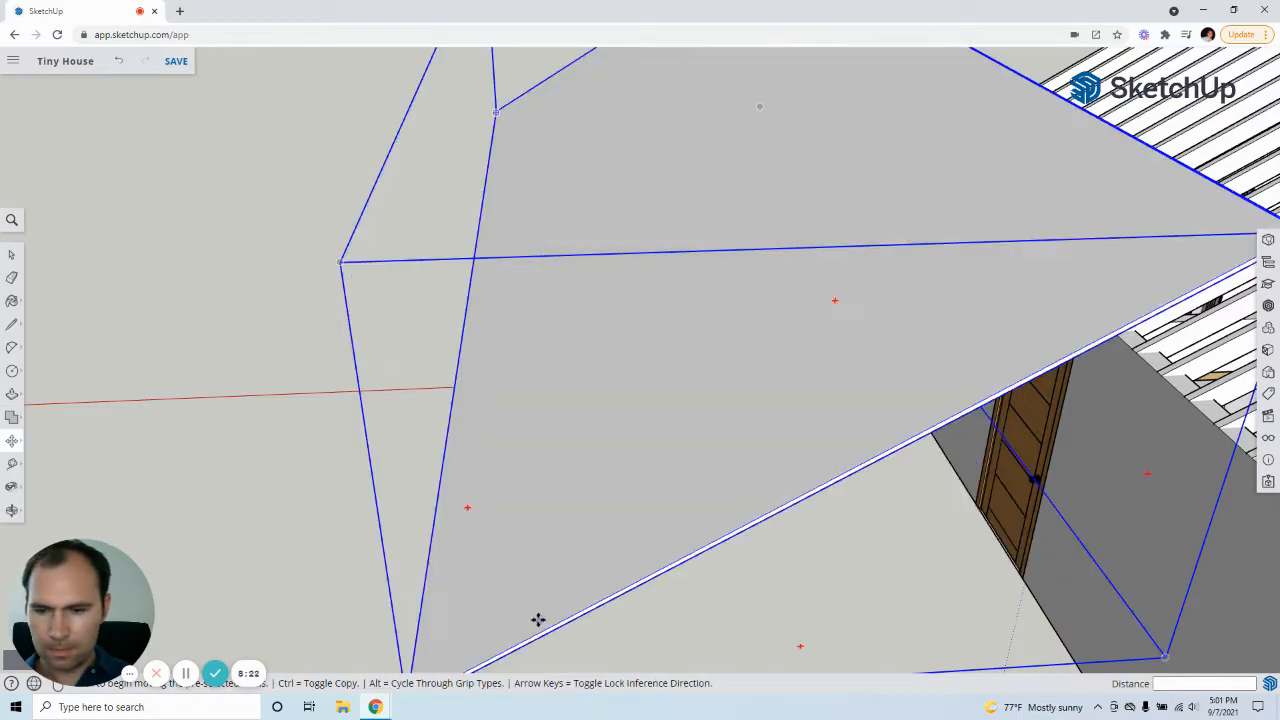
Move the flipped roof panel by its upper front corner onto the existing panel's top endpoint at the ridge.
{"action": "scroll", "coordinate": [368, 437], "scroll_direction": "down", "scroll_amount": 5}
{"action": "middle_click_drag", "start_coordinate": [700, 383], "coordinate": [594, 350]}
{"action": "scroll", "coordinate": [594, 350], "scroll_direction": "up", "scroll_amount": 1}
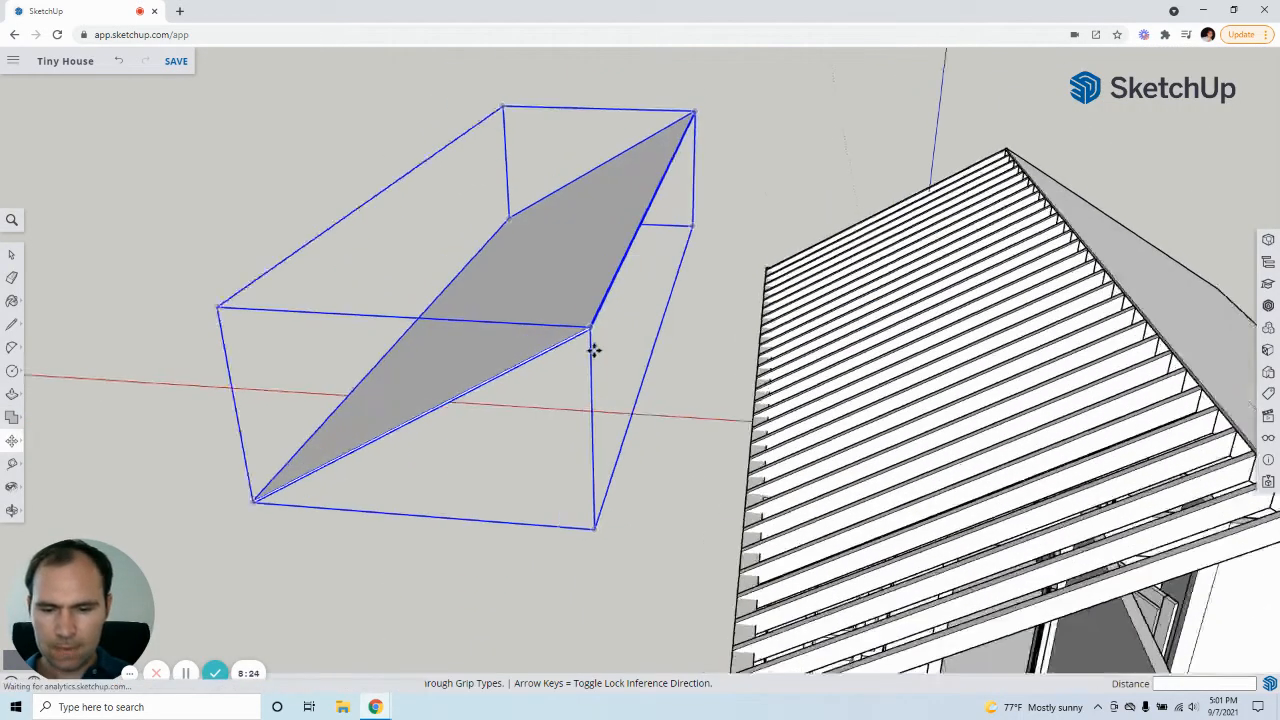
{"action": "scroll", "coordinate": [594, 350], "scroll_direction": "up", "scroll_amount": 5}
{"action": "scroll", "coordinate": [554, 251], "scroll_direction": "down", "scroll_amount": 4}
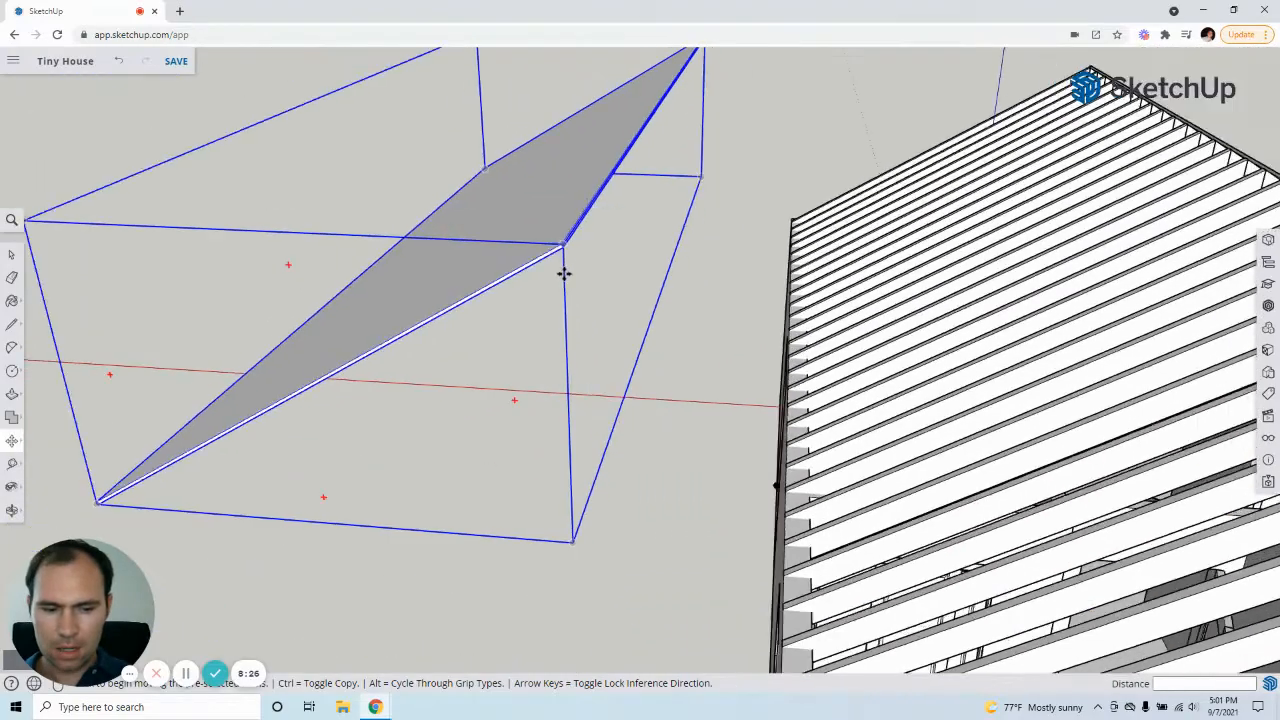
{"action": "scroll", "coordinate": [543, 214], "scroll_direction": "down", "scroll_amount": 2}
{"action": "scroll", "coordinate": [571, 271], "scroll_direction": "up", "scroll_amount": 5}
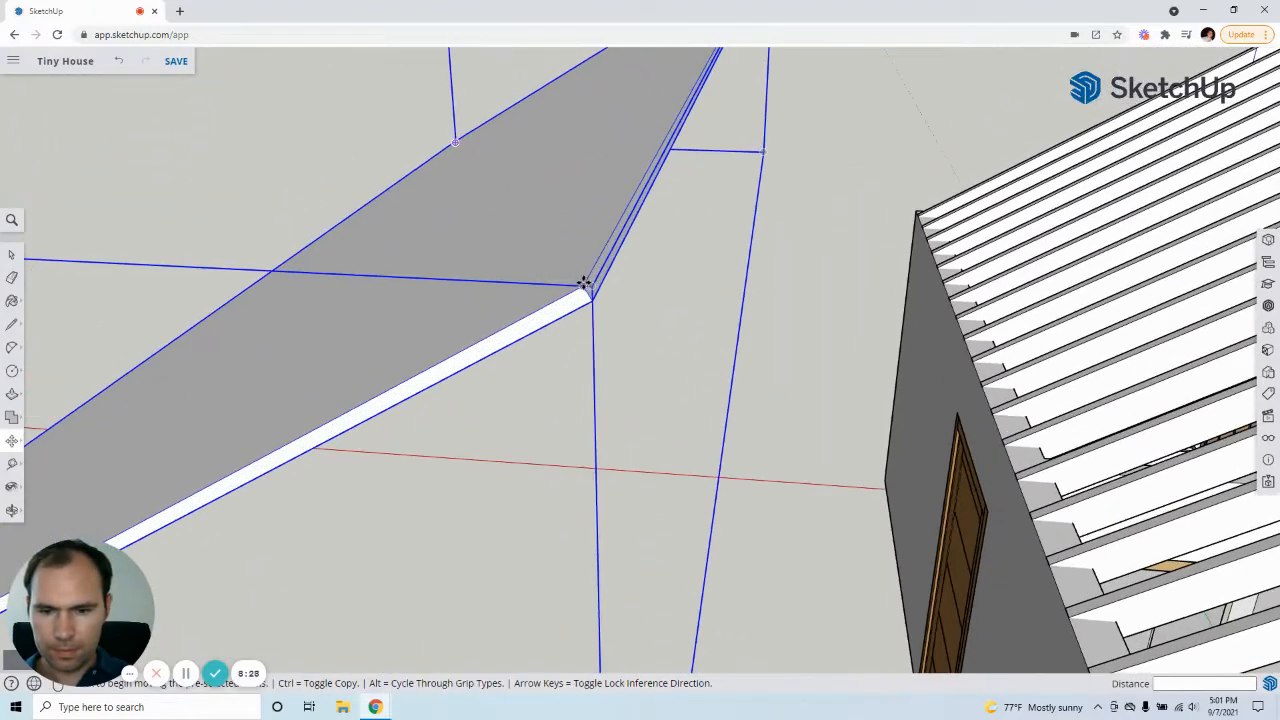
{"action": "left_click", "coordinate": [584, 284]}
{"action": "scroll", "coordinate": [531, 286], "scroll_direction": "down", "scroll_amount": 6}
{"action": "middle_click_drag", "start_coordinate": [337, 277], "coordinate": [760, 413]}
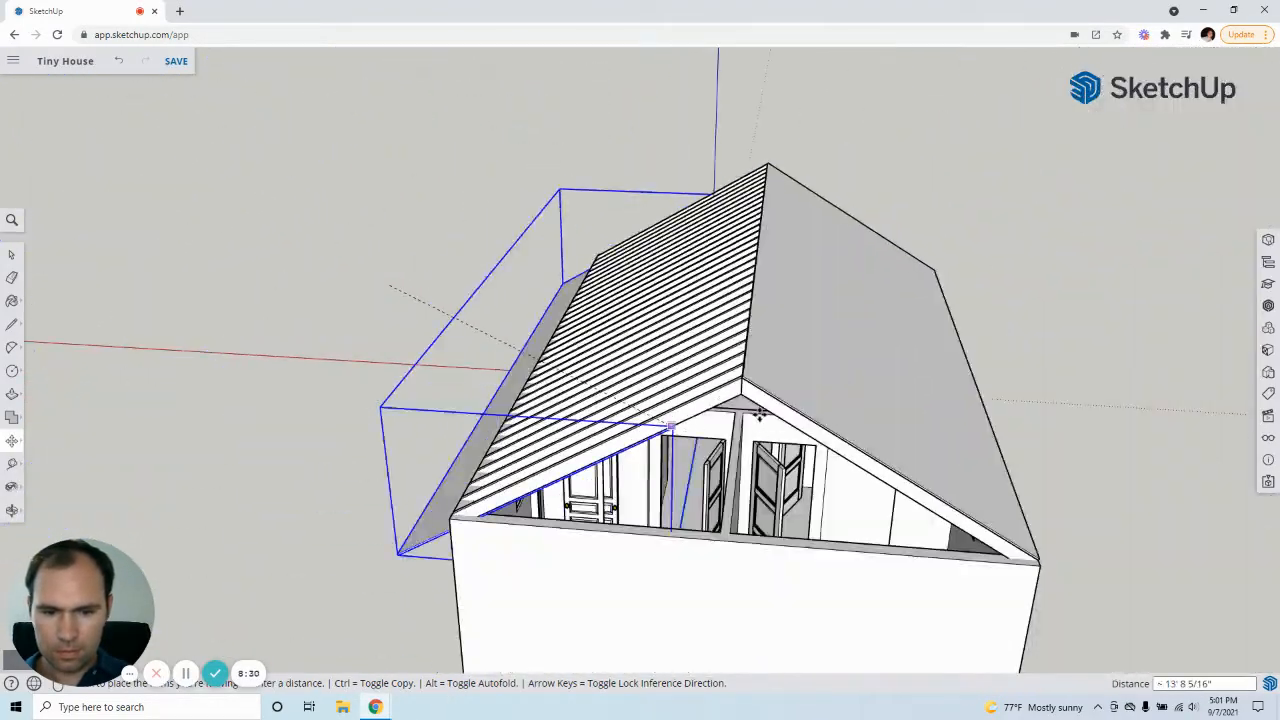
{"action": "scroll", "coordinate": [760, 413], "scroll_direction": "up", "scroll_amount": 8}
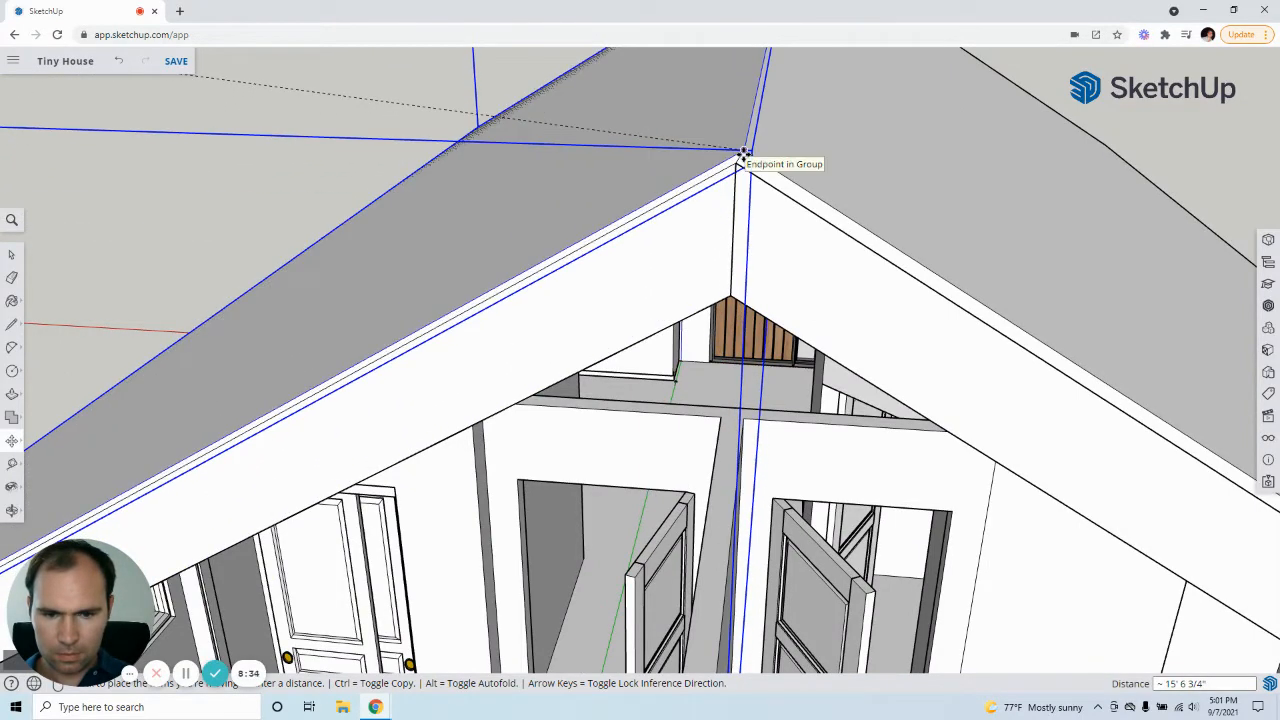
{"action": "left_click", "coordinate": [743, 152]}
Move the door-side roof panel by its lower ridge corner onto the rafter peak so both panels meet there without overlapping.
{"action": "left_click", "coordinate": [12, 254]}
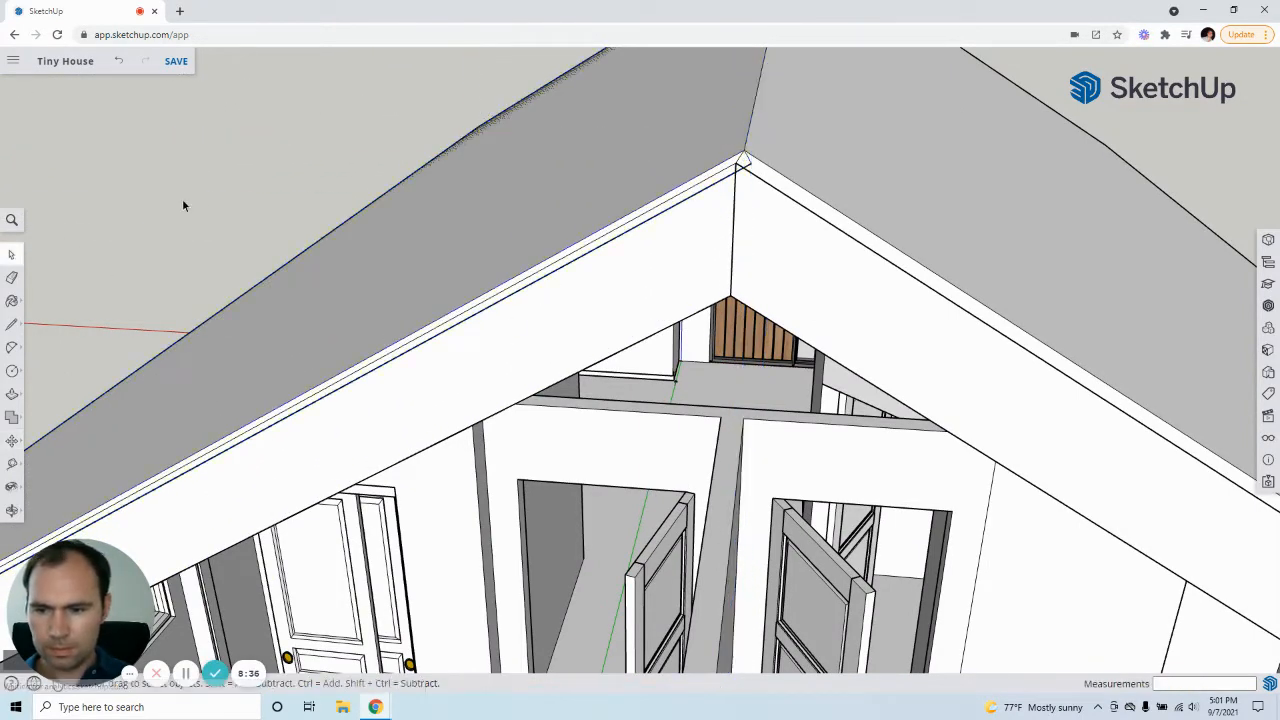
{"action": "scroll", "coordinate": [787, 204], "scroll_direction": "up", "scroll_amount": 5}
{"action": "scroll", "coordinate": [733, 169], "scroll_direction": "up", "scroll_amount": 4}
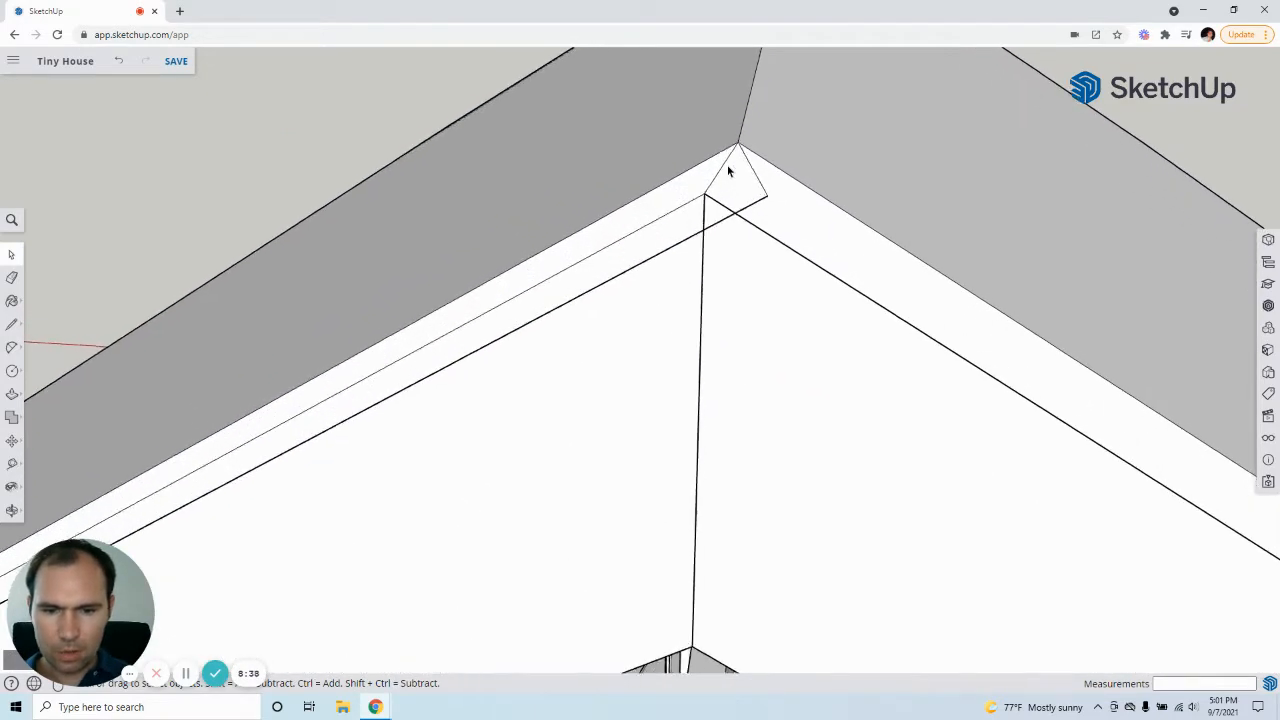
{"action": "scroll", "coordinate": [730, 181], "scroll_direction": "down", "scroll_amount": 2}
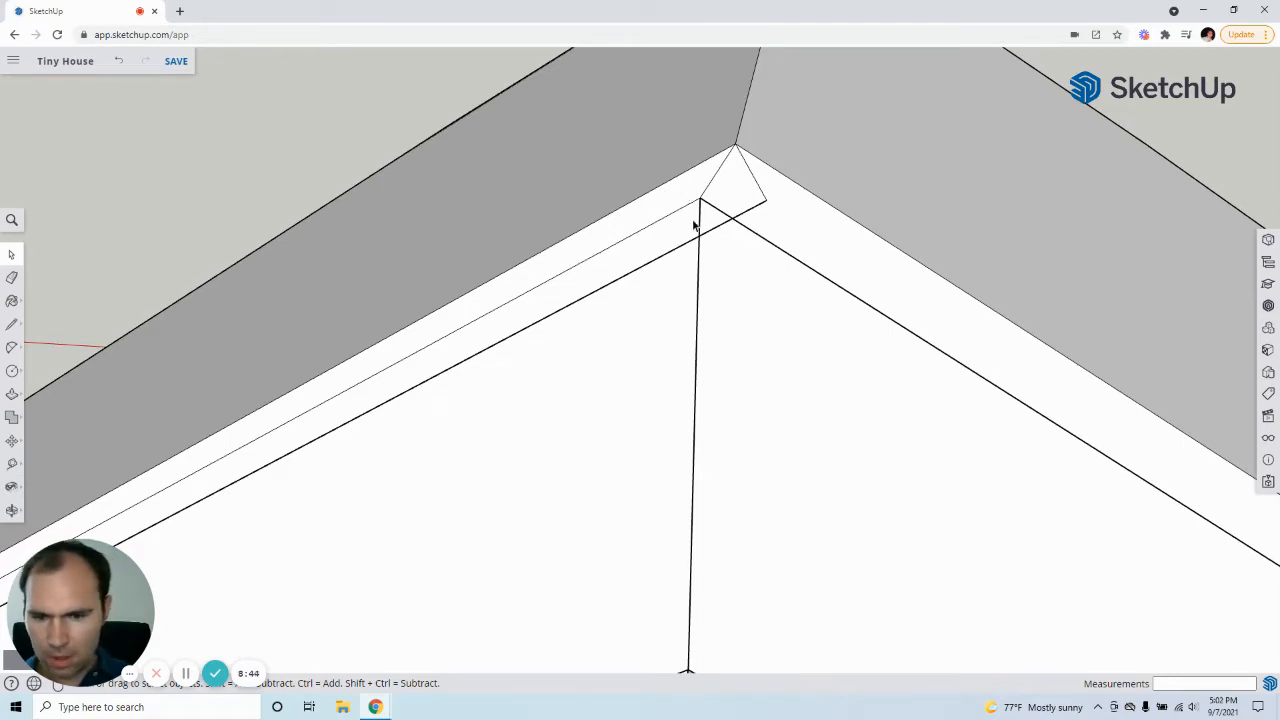
{"action": "left_click", "coordinate": [657, 191]}
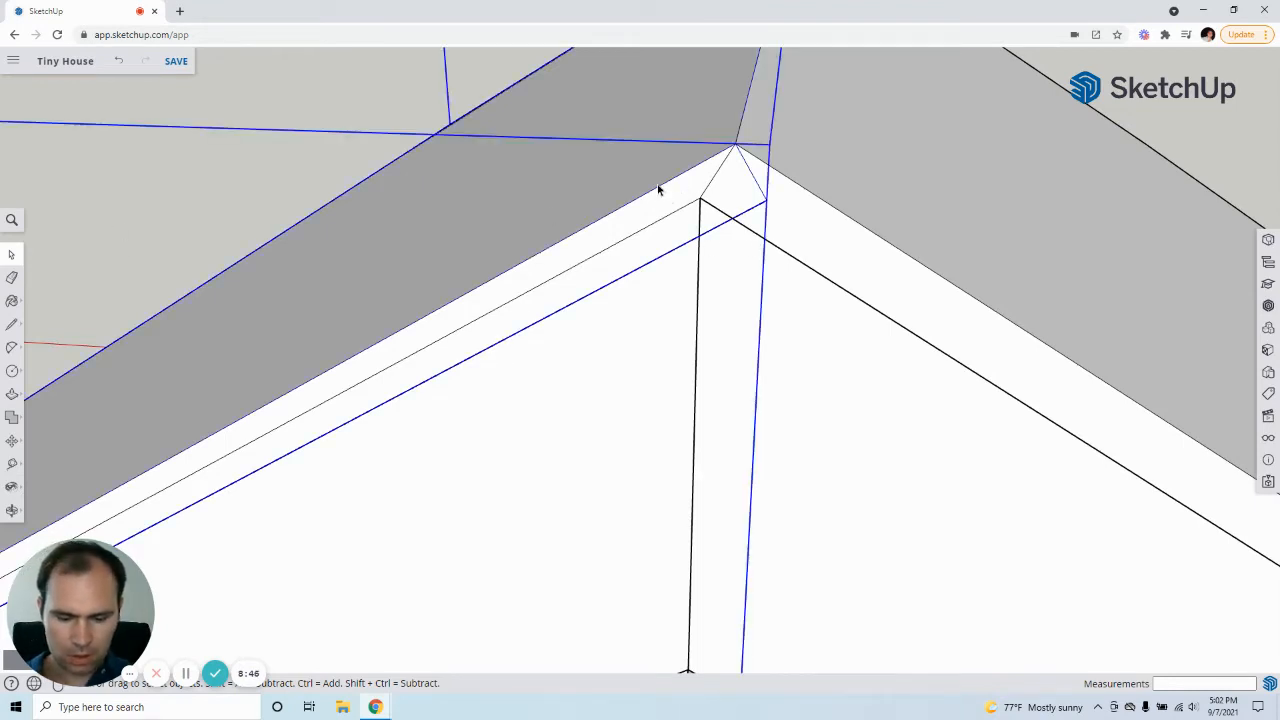
{"action": "left_click", "coordinate": [733, 168]}
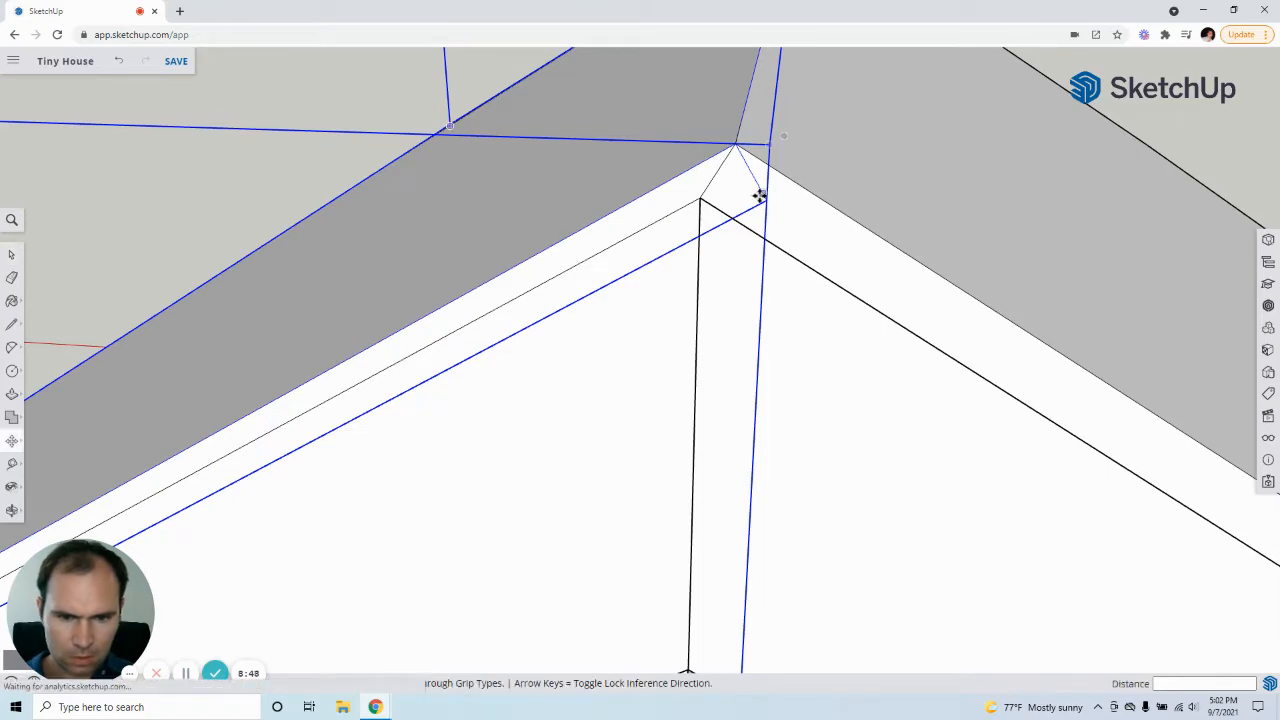
{"action": "left_click", "coordinate": [700, 197]}
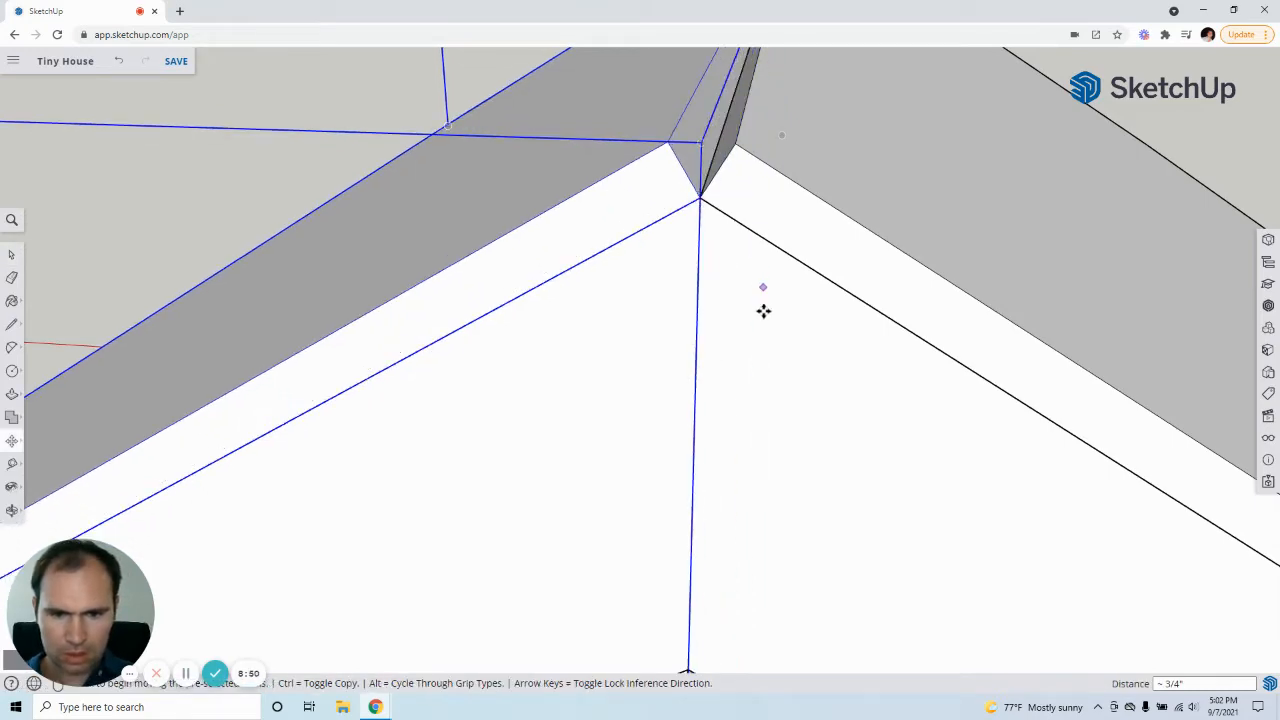
{"action": "scroll", "coordinate": [760, 312], "scroll_direction": "down", "scroll_amount": 3}
{"action": "scroll", "coordinate": [754, 319], "scroll_direction": "down", "scroll_amount": 2}
{"action": "scroll", "coordinate": [414, 400], "scroll_direction": "down", "scroll_amount": 3}
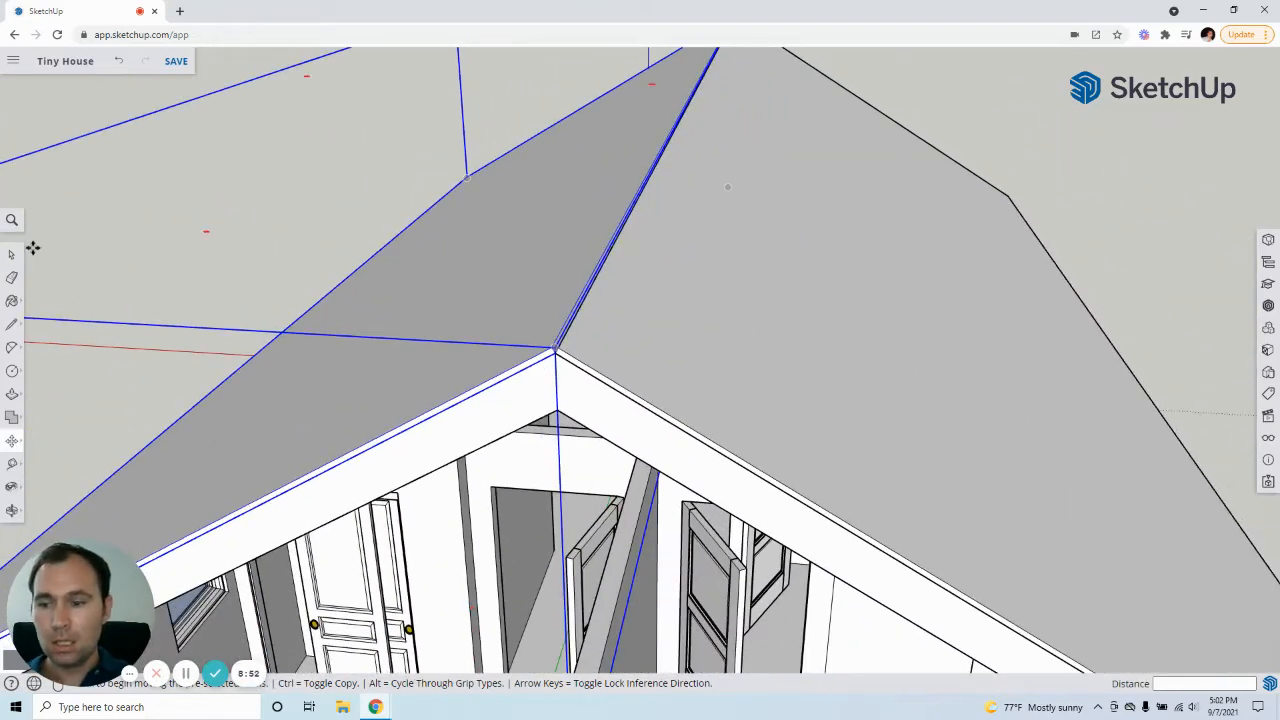
{"action": "middle_click_drag", "start_coordinate": [620, 312], "coordinate": [1037, 371]}
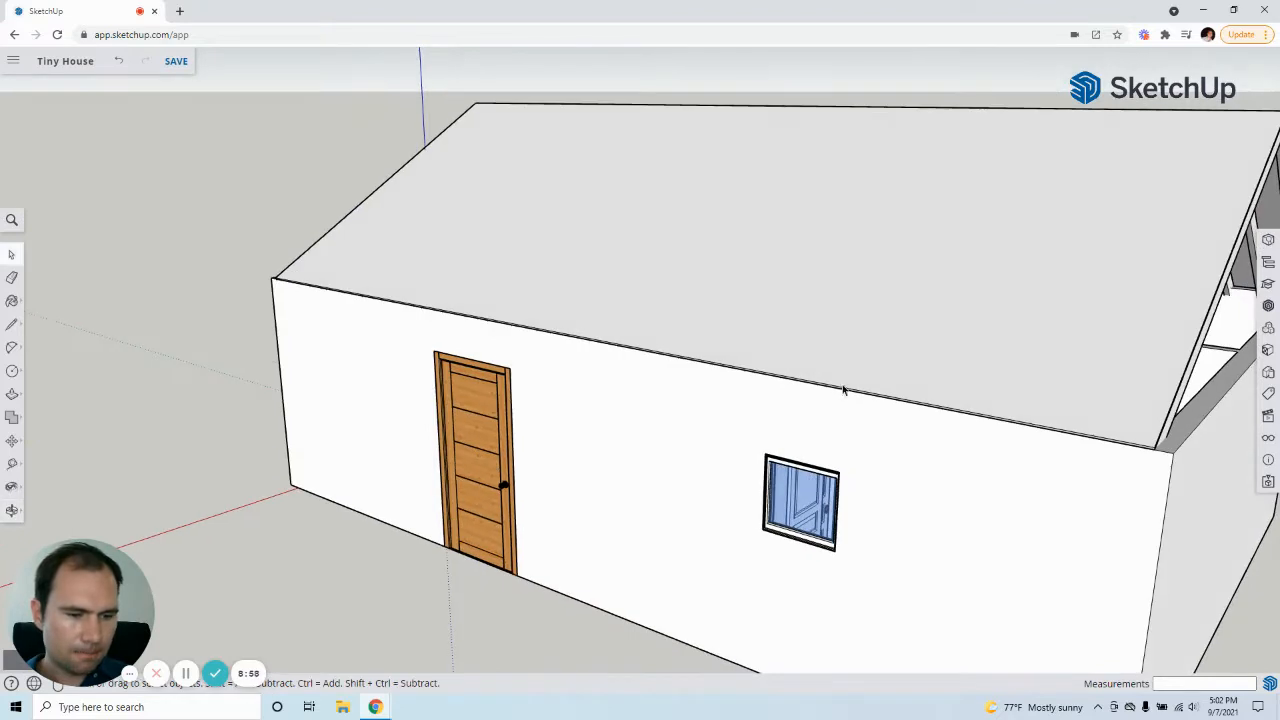
{"action": "middle_click_drag", "start_coordinate": [845, 390], "coordinate": [817, 392]}
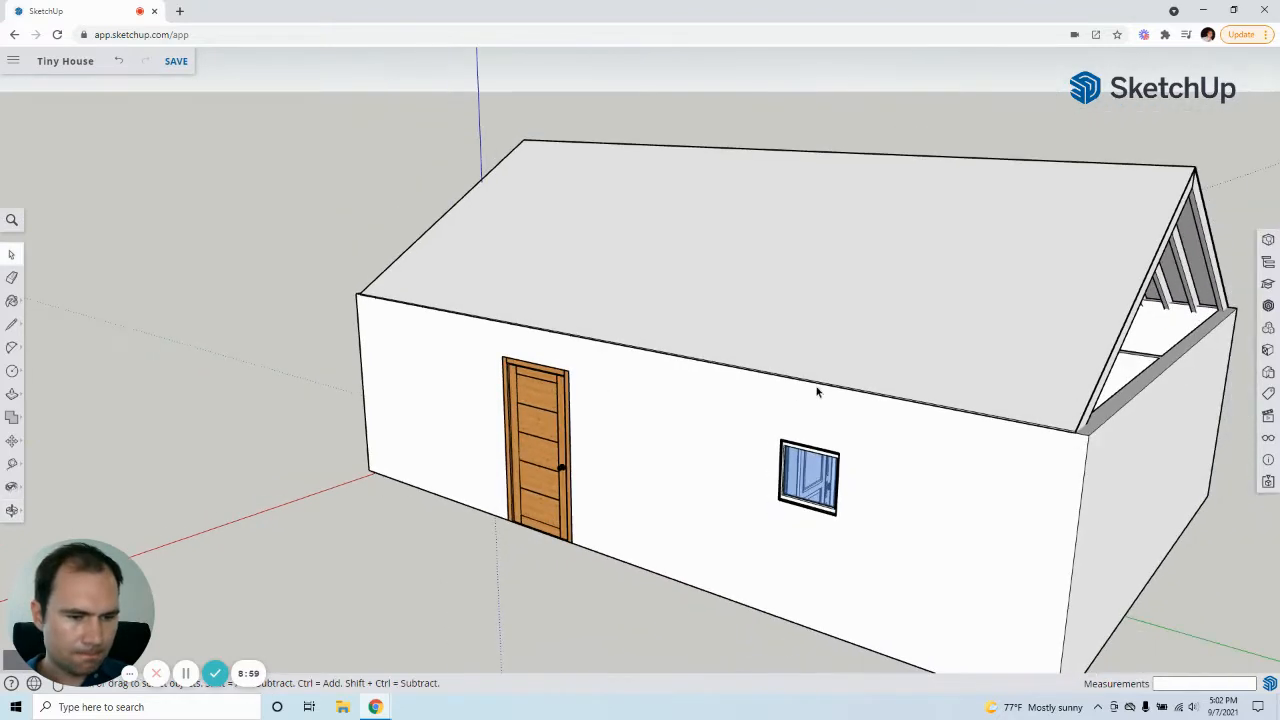
{"action": "left_click", "coordinate": [1087, 422]}
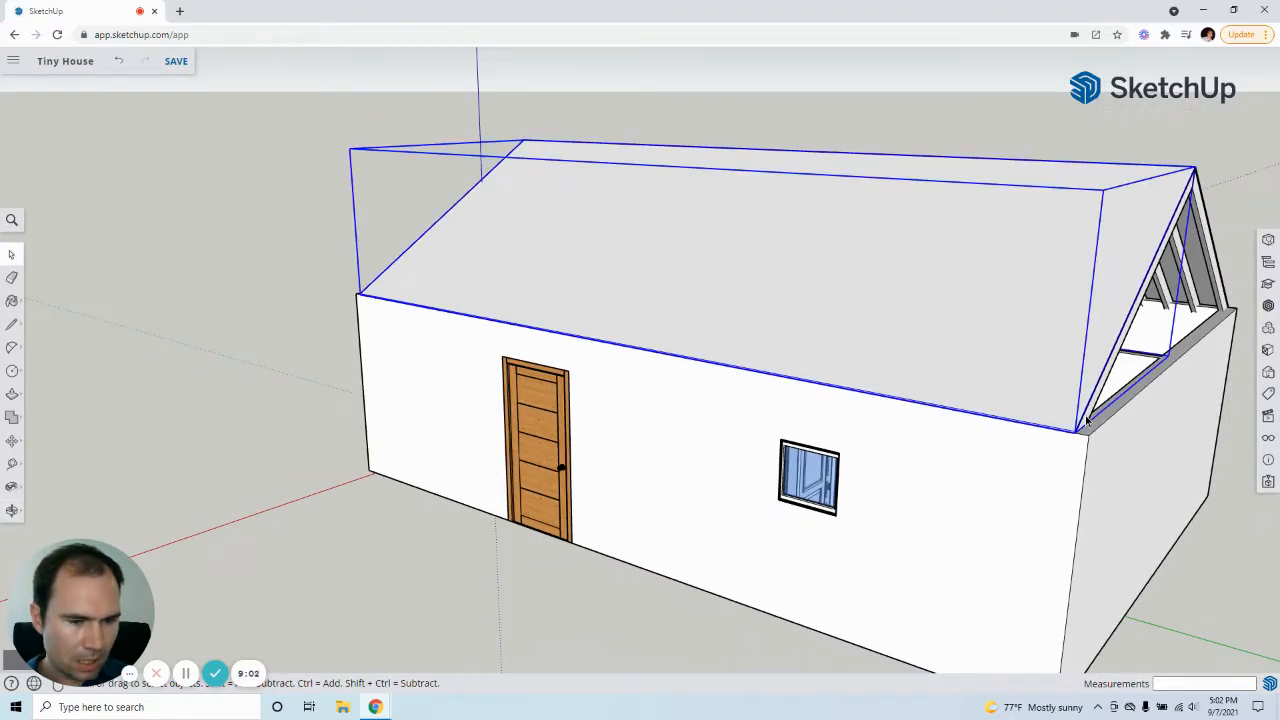
{"action": "double_click", "coordinate": [1086, 416]}
{"action": "left_click", "coordinate": [1092, 417]}
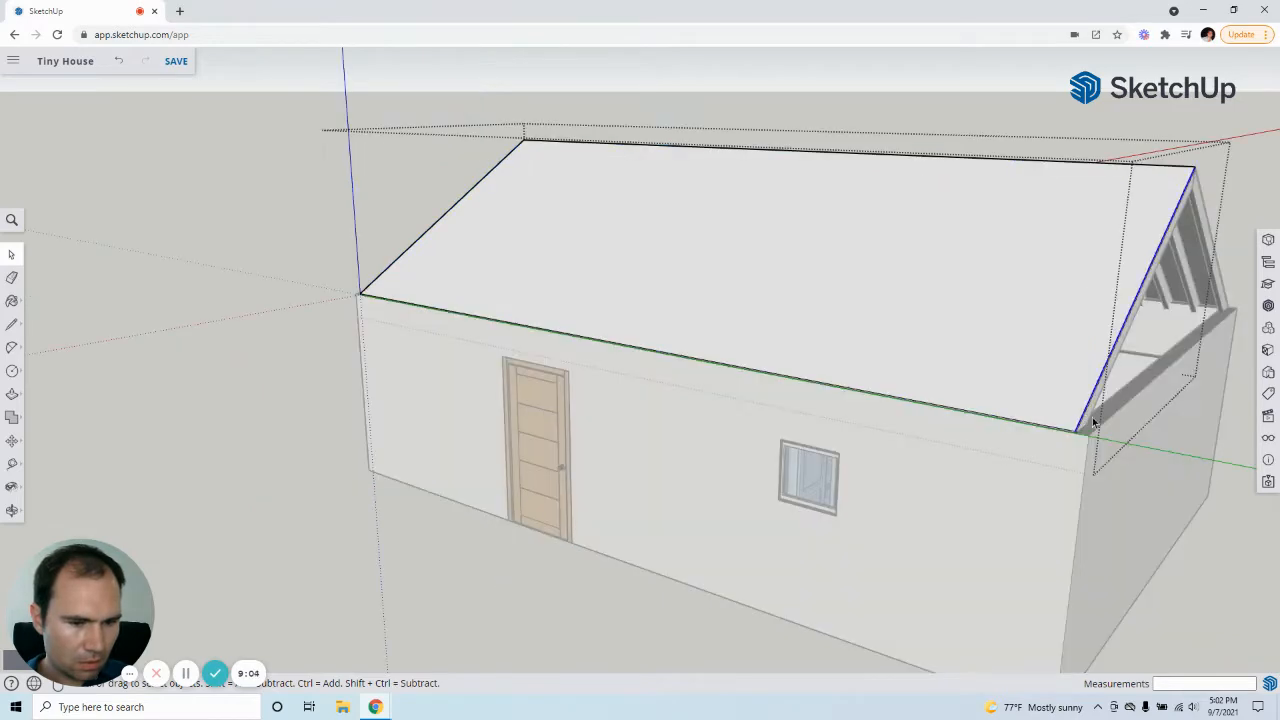
{"action": "left_click", "coordinate": [1211, 492]}
{"action": "middle_click_drag", "start_coordinate": [1207, 534], "coordinate": [1008, 485]}
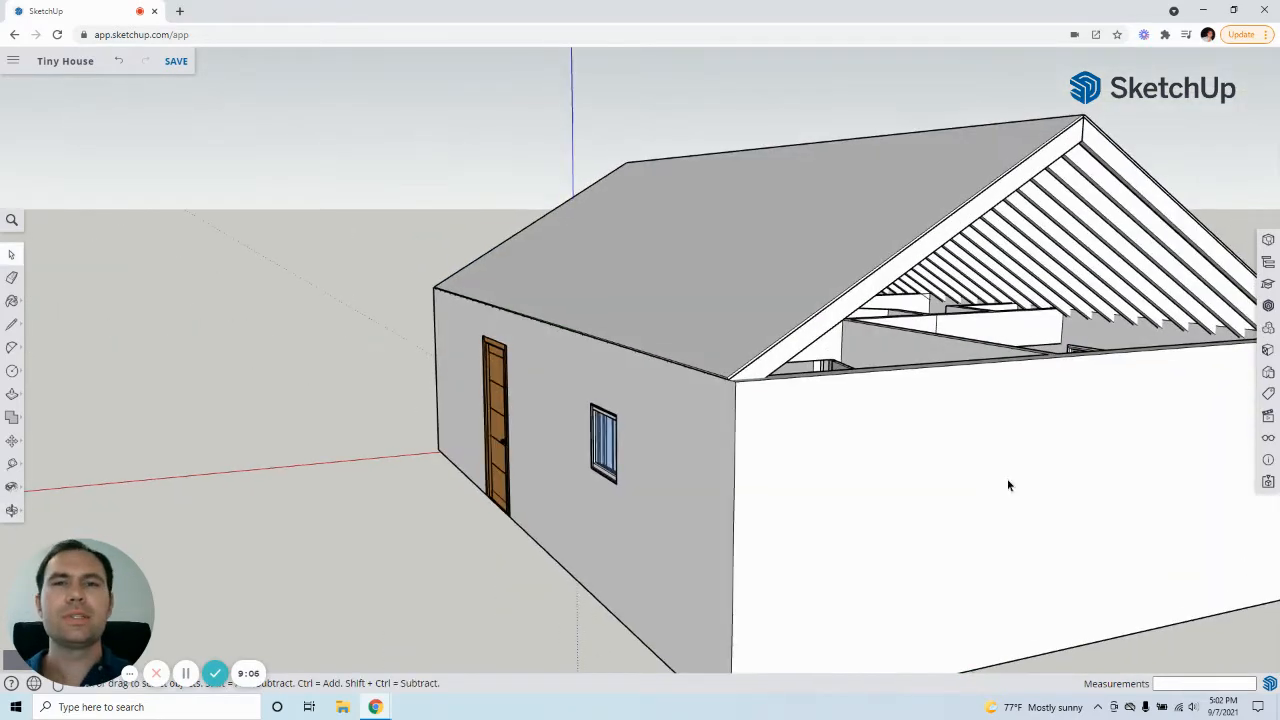
Open the rafter assembly and its nested rafter group on the slope opposite the door for editing.
{"action": "left_click", "coordinate": [838, 317]}
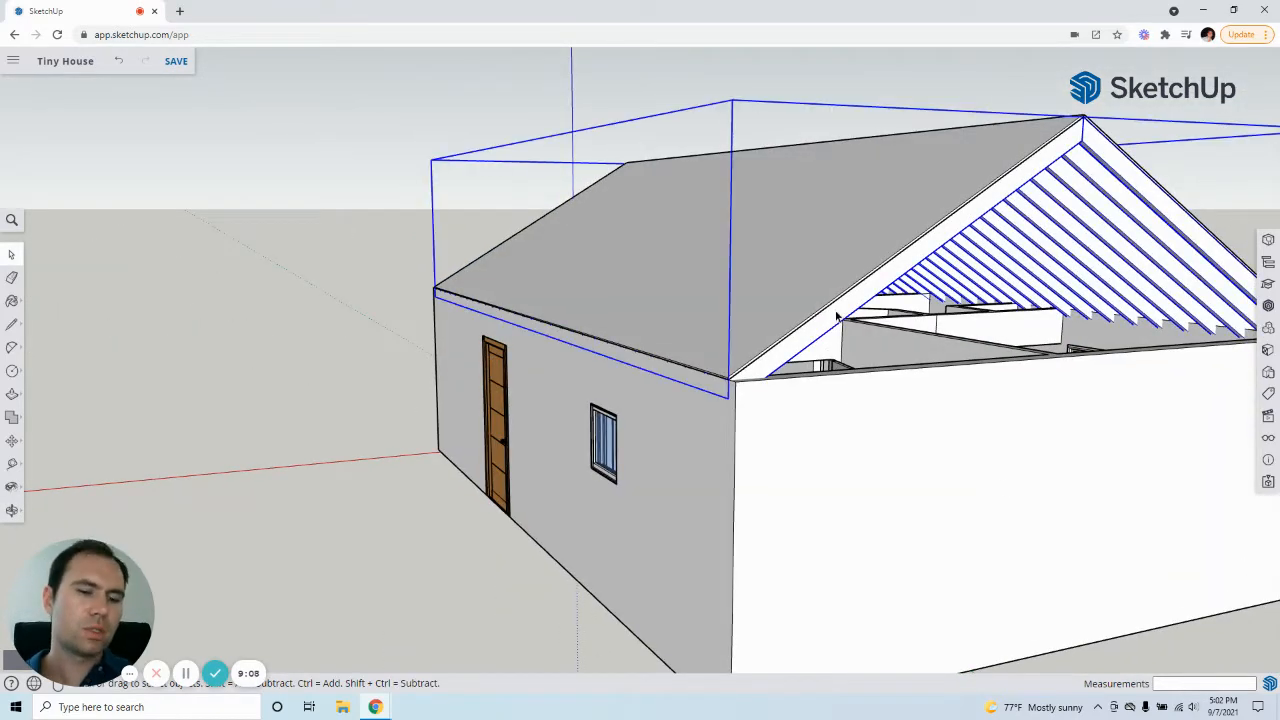
{"action": "middle_click_drag", "start_coordinate": [988, 336], "coordinate": [842, 294]}
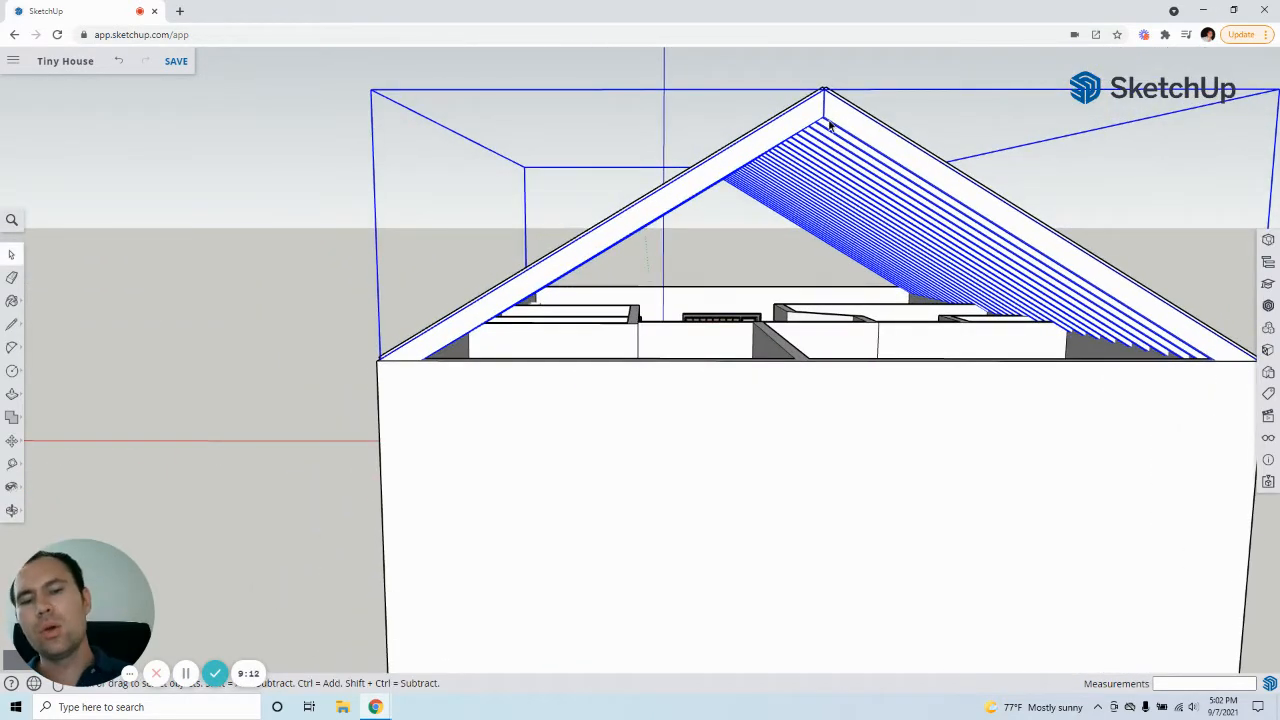
{"action": "double_click", "coordinate": [838, 120]}
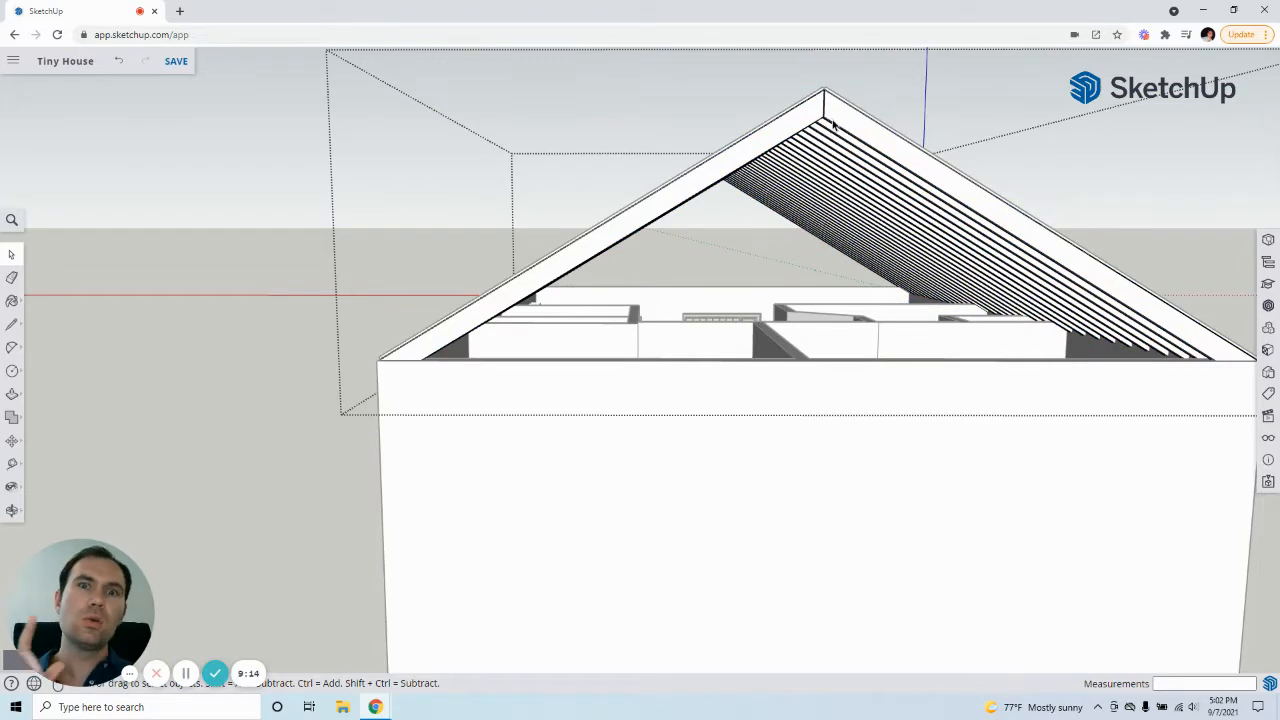
{"action": "left_click", "coordinate": [839, 121]}
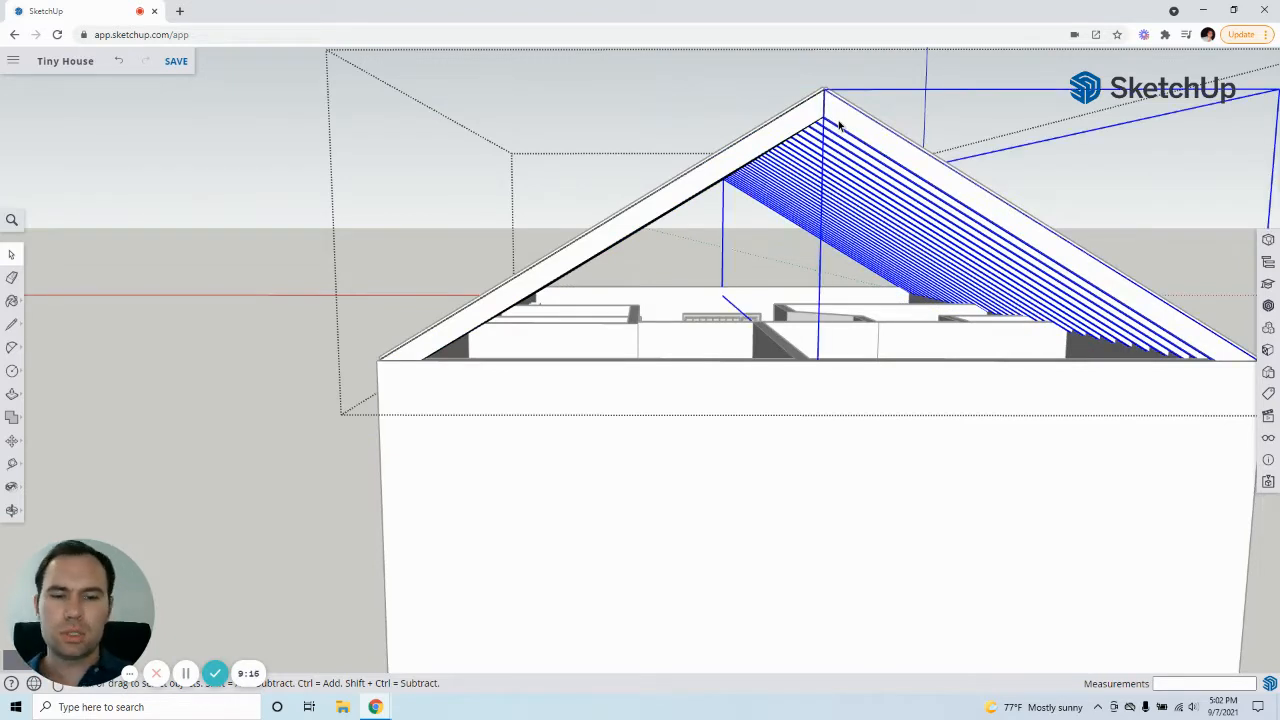
{"action": "double_click", "coordinate": [839, 121]}
Move the front rafter of the slope opposite the door 3 15/16" outward, flush with the gable wall's outer edge.
{"action": "left_click", "coordinate": [839, 121]}
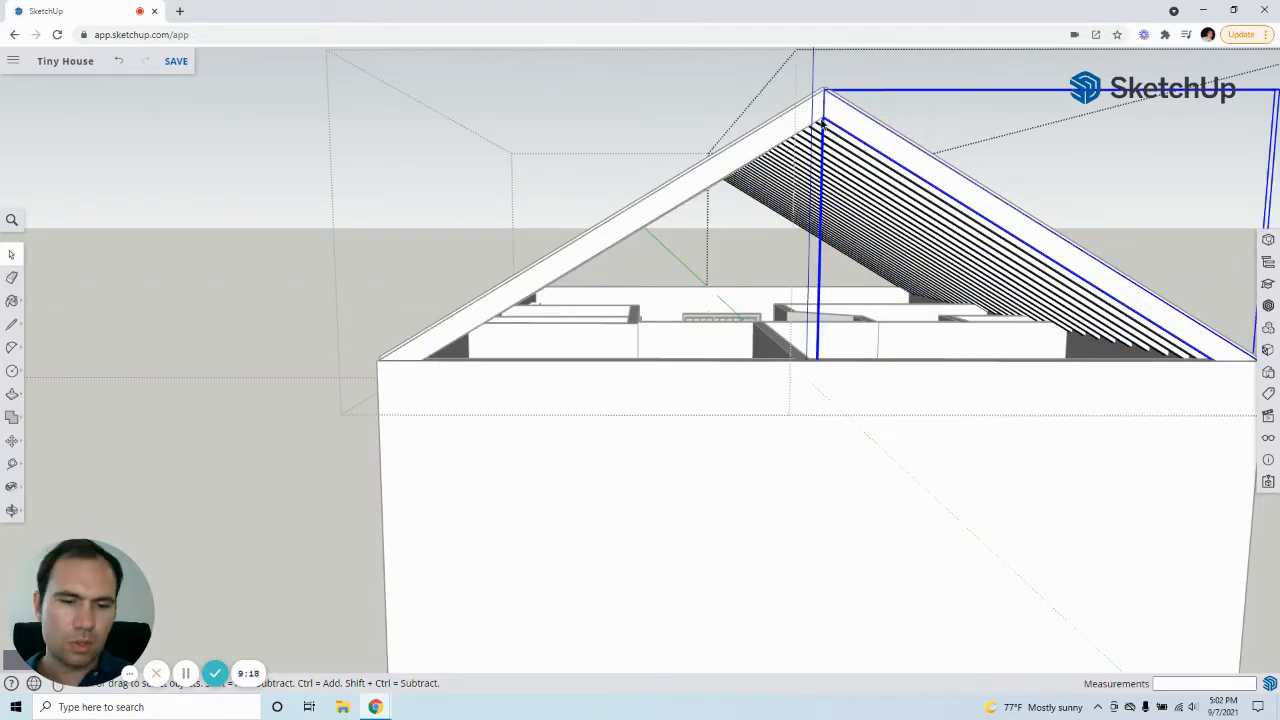
{"action": "middle_click_drag", "start_coordinate": [835, 297], "coordinate": [1180, 450]}
{"action": "scroll", "coordinate": [691, 308], "scroll_direction": "down", "scroll_amount": 3}
{"action": "middle_click_drag", "start_coordinate": [990, 350], "coordinate": [1062, 322]}
{"action": "scroll", "coordinate": [1014, 293], "scroll_direction": "up", "scroll_amount": 8}
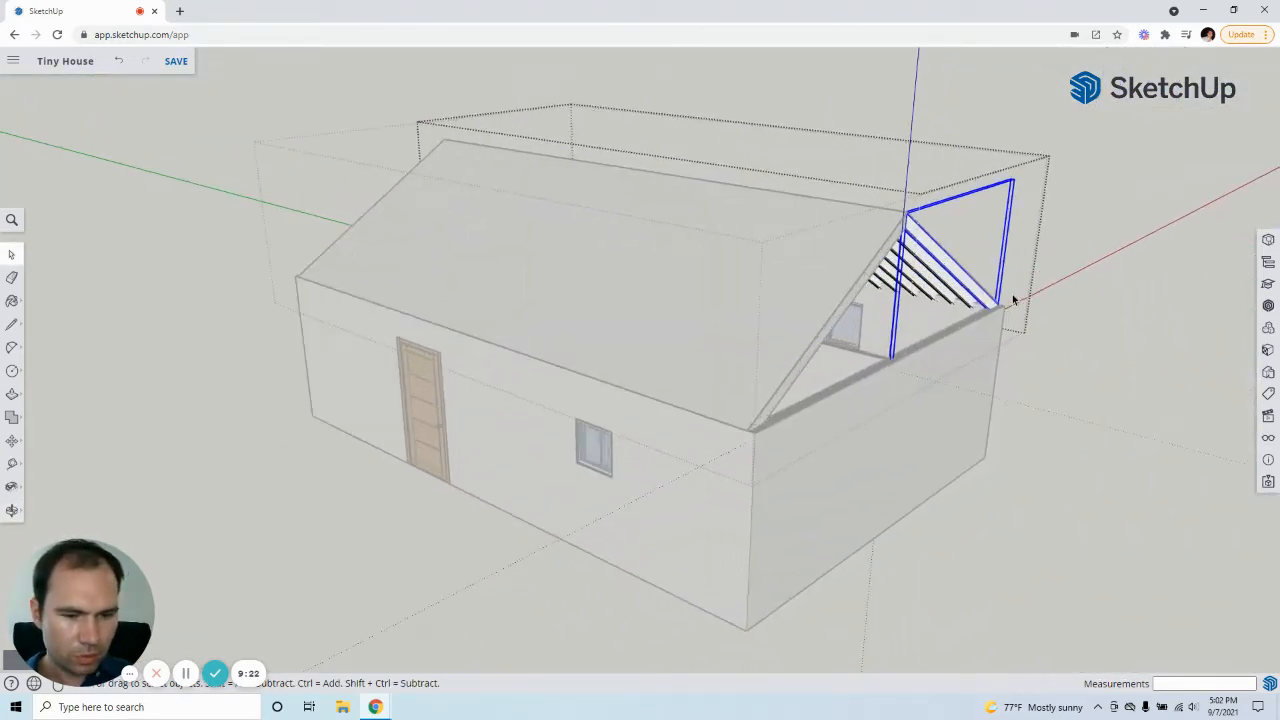
{"action": "scroll", "coordinate": [988, 325], "scroll_direction": "up", "scroll_amount": 1}
{"action": "key", "text": "m"}
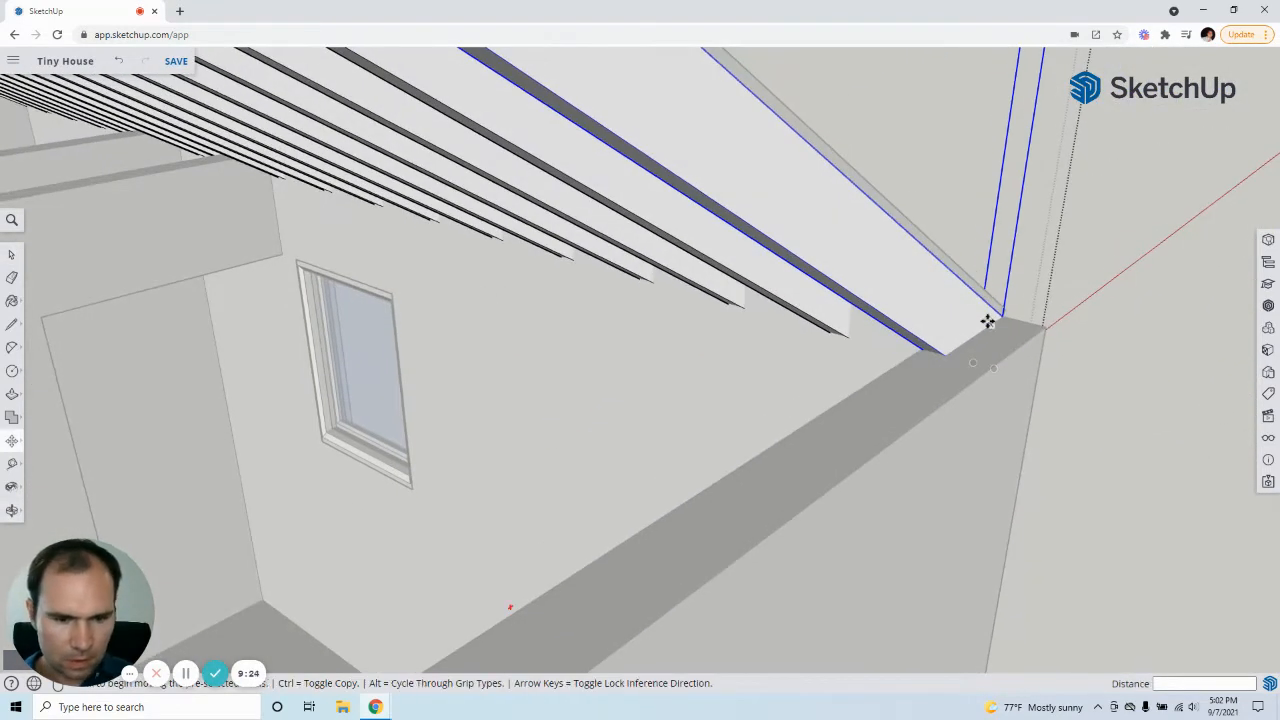
{"action": "left_click", "coordinate": [944, 353]}
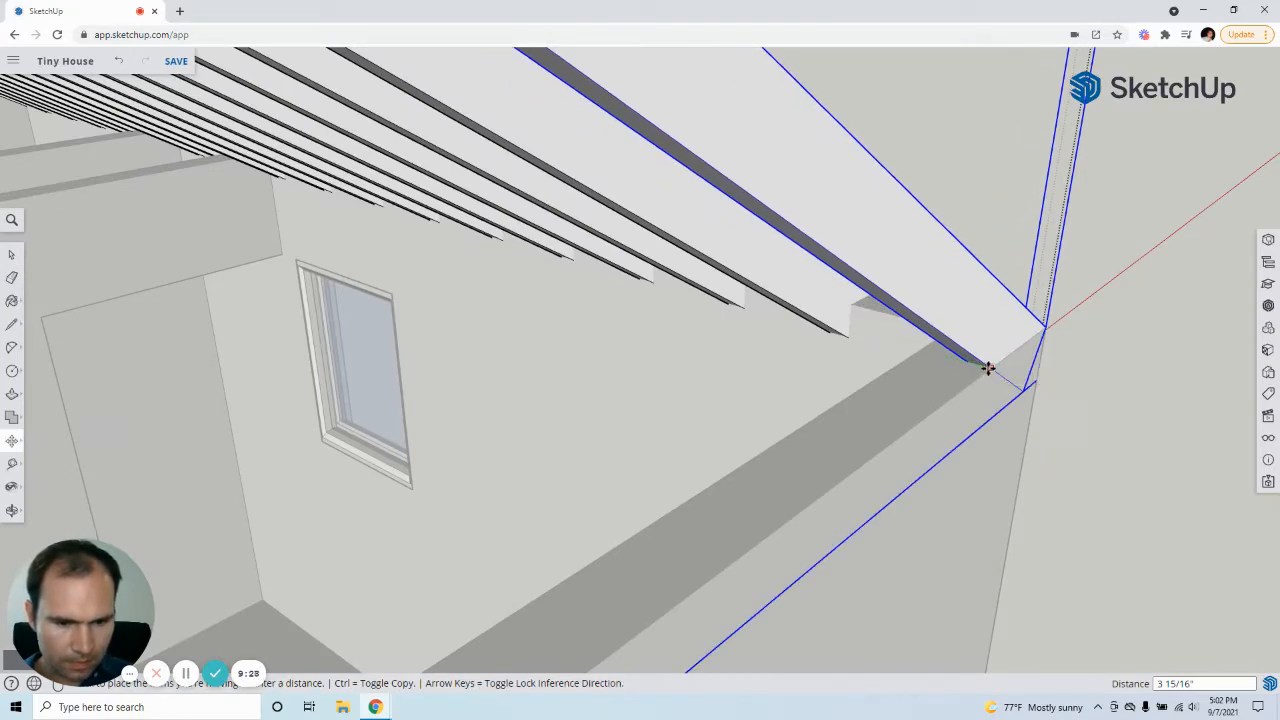
{"action": "left_click", "coordinate": [988, 368]}
Move the front rafter of the door-side slope 3 15/16" outward, flush with the gable wall's outer edge.
{"action": "scroll", "coordinate": [1016, 395], "scroll_direction": "down", "scroll_amount": 5}
{"action": "middle_click_drag", "start_coordinate": [974, 414], "coordinate": [380, 420]}
{"action": "scroll", "coordinate": [20, 238], "scroll_direction": "up", "scroll_amount": 2}
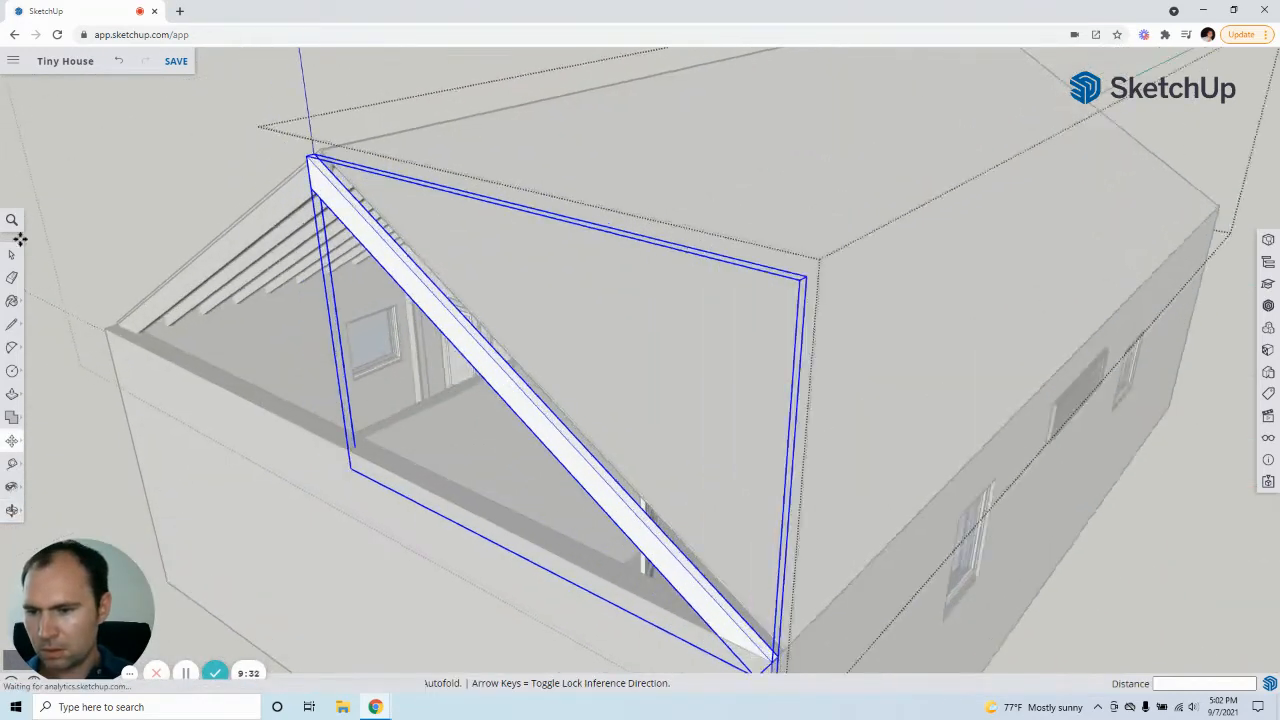
{"action": "scroll", "coordinate": [20, 238], "scroll_direction": "up", "scroll_amount": 2}
{"action": "key", "text": "space"}
{"action": "left_click", "coordinate": [208, 291]}
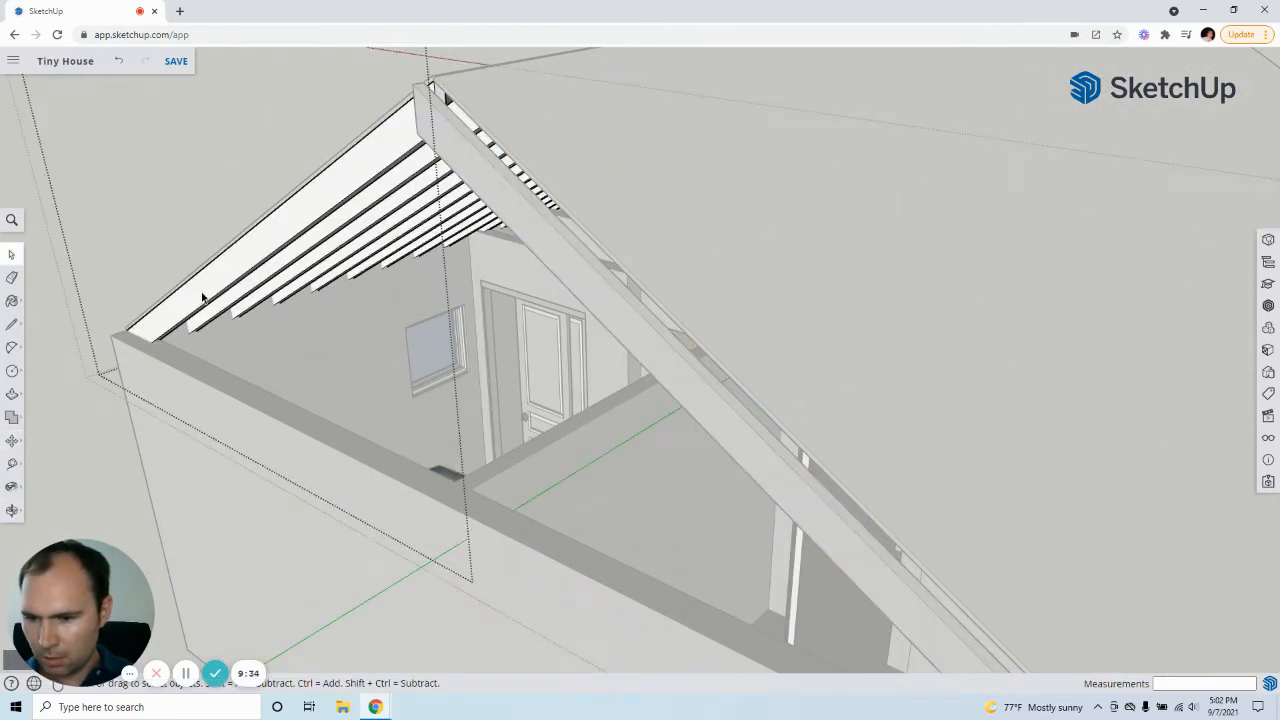
{"action": "left_click", "coordinate": [202, 298]}
{"action": "key", "text": "m"}
{"action": "scroll", "coordinate": [97, 340], "scroll_direction": "up", "scroll_amount": 3}
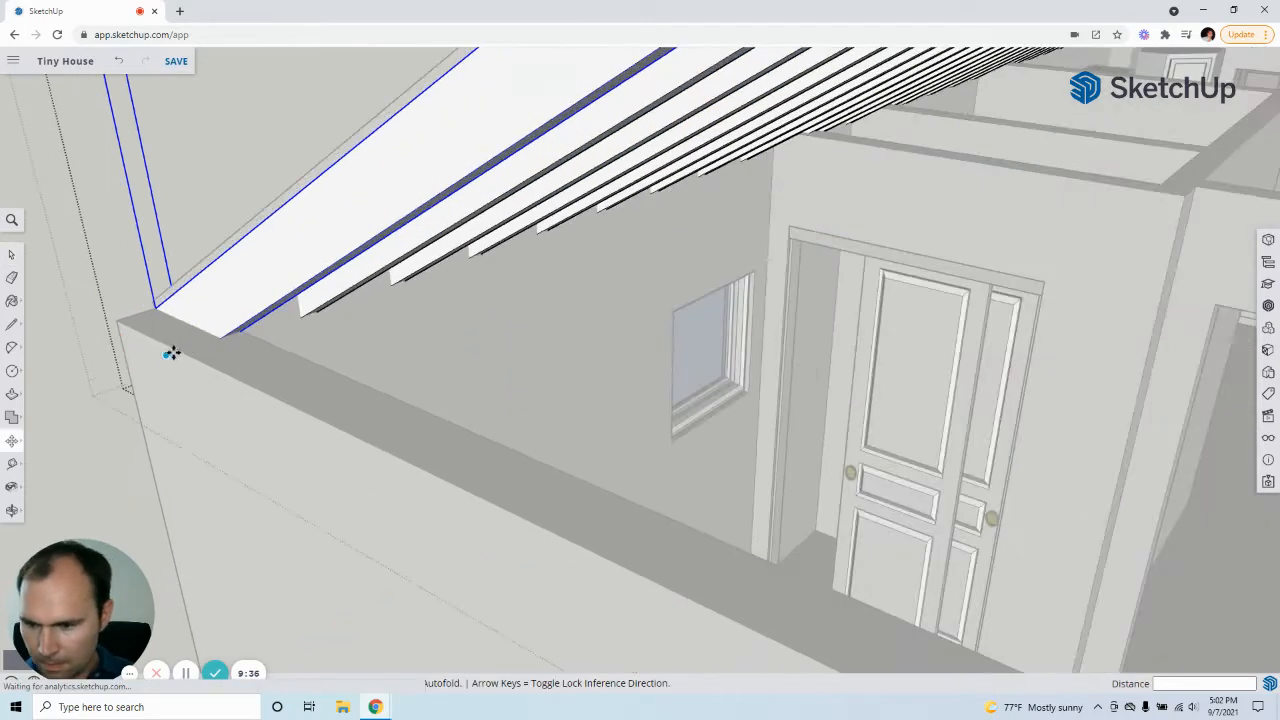
{"action": "left_click", "coordinate": [218, 338]}
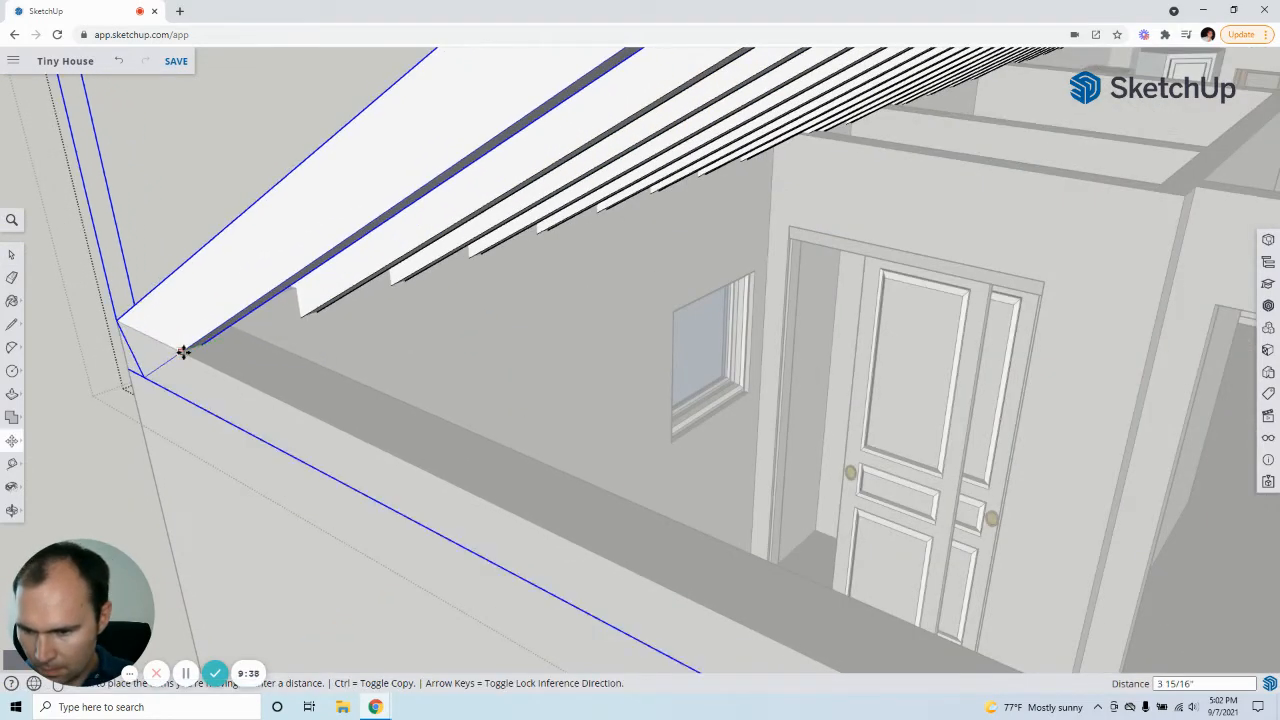
{"action": "left_click", "coordinate": [183, 352]}
Extend the front edge of the door-side roof panel 3 15/16" with Push/Pull, flush with the front rafter.
{"action": "middle_click_drag", "start_coordinate": [183, 352], "coordinate": [600, 440]}
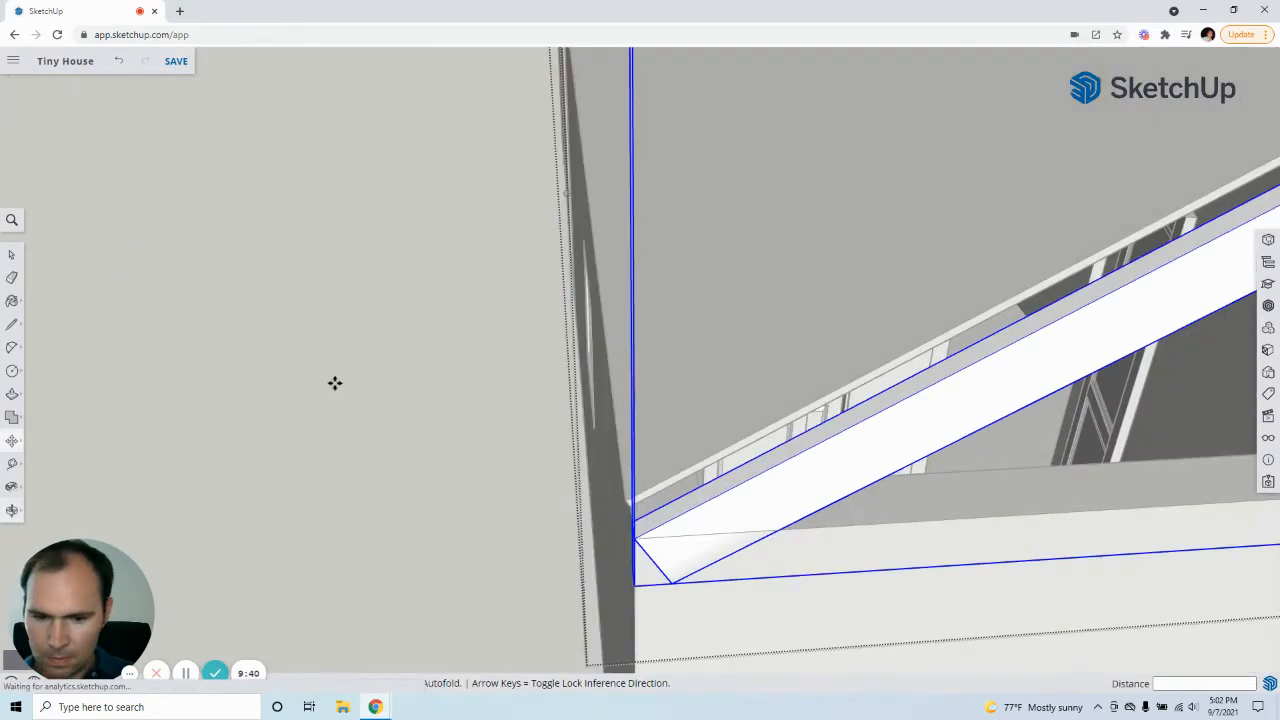
{"action": "scroll", "coordinate": [273, 355], "scroll_direction": "down", "scroll_amount": 2}
{"action": "left_click", "coordinate": [502, 390]}
{"action": "left_click", "coordinate": [502, 390]}
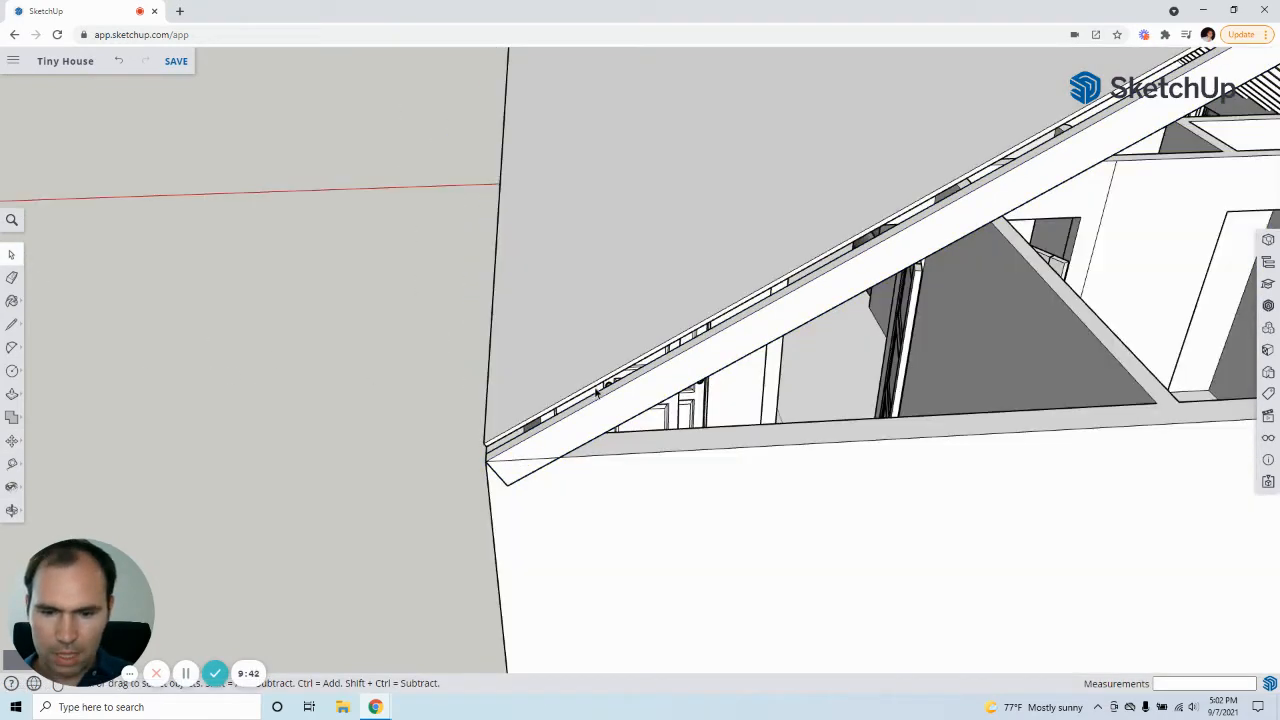
{"action": "scroll", "coordinate": [611, 386], "scroll_direction": "up", "scroll_amount": 4}
{"action": "scroll", "coordinate": [617, 375], "scroll_direction": "up", "scroll_amount": 2}
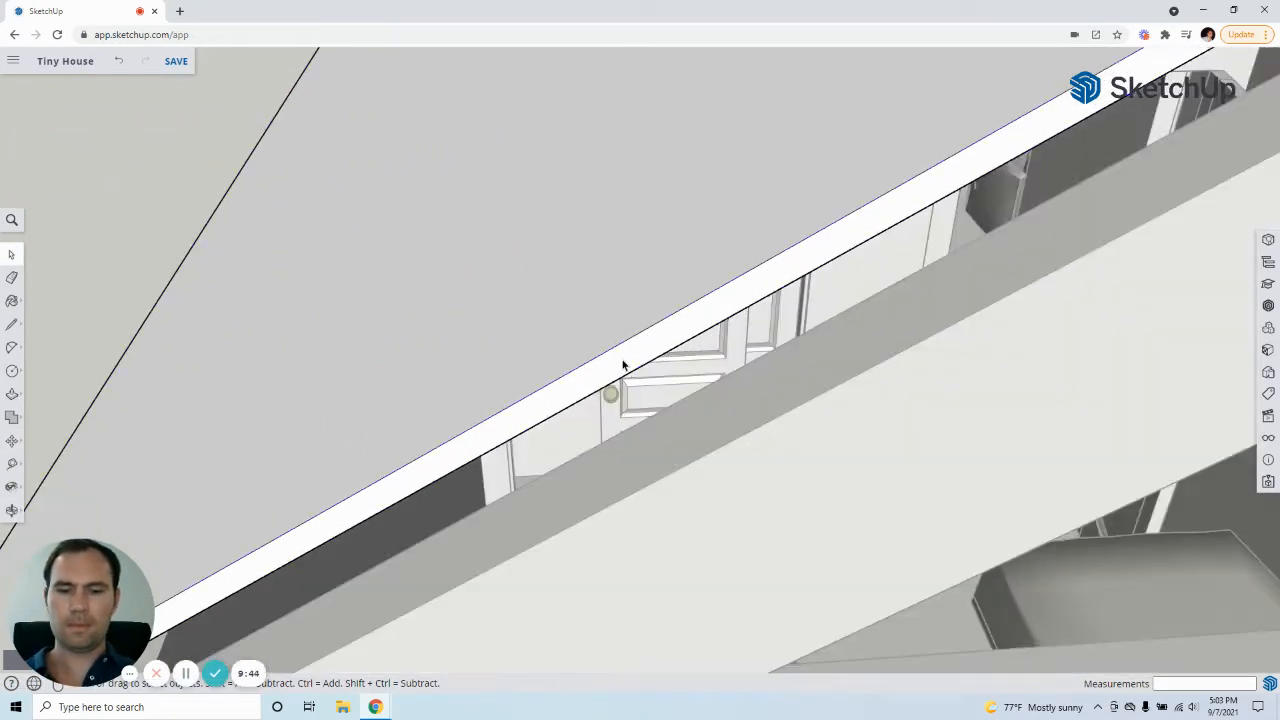
{"action": "left_click", "coordinate": [623, 365]}
{"action": "key", "text": "p"}
{"action": "left_click", "coordinate": [624, 368]}
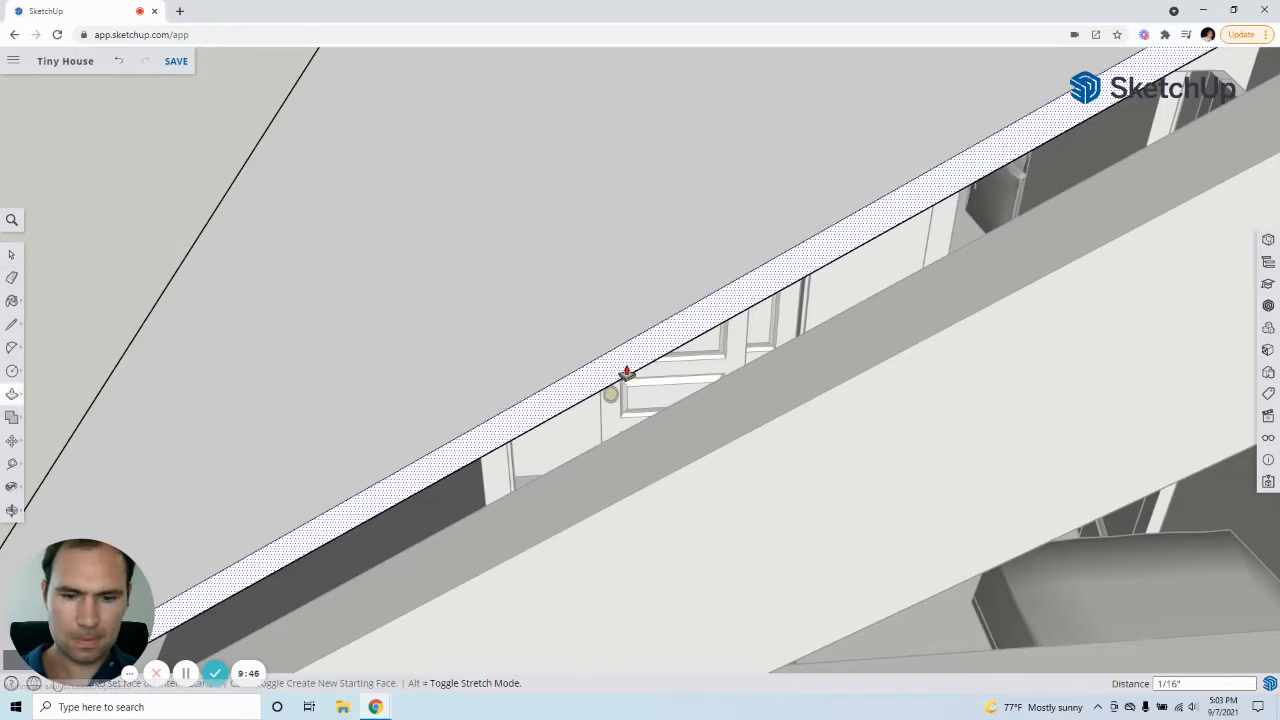
{"action": "scroll", "coordinate": [455, 398], "scroll_direction": "down", "scroll_amount": 8}
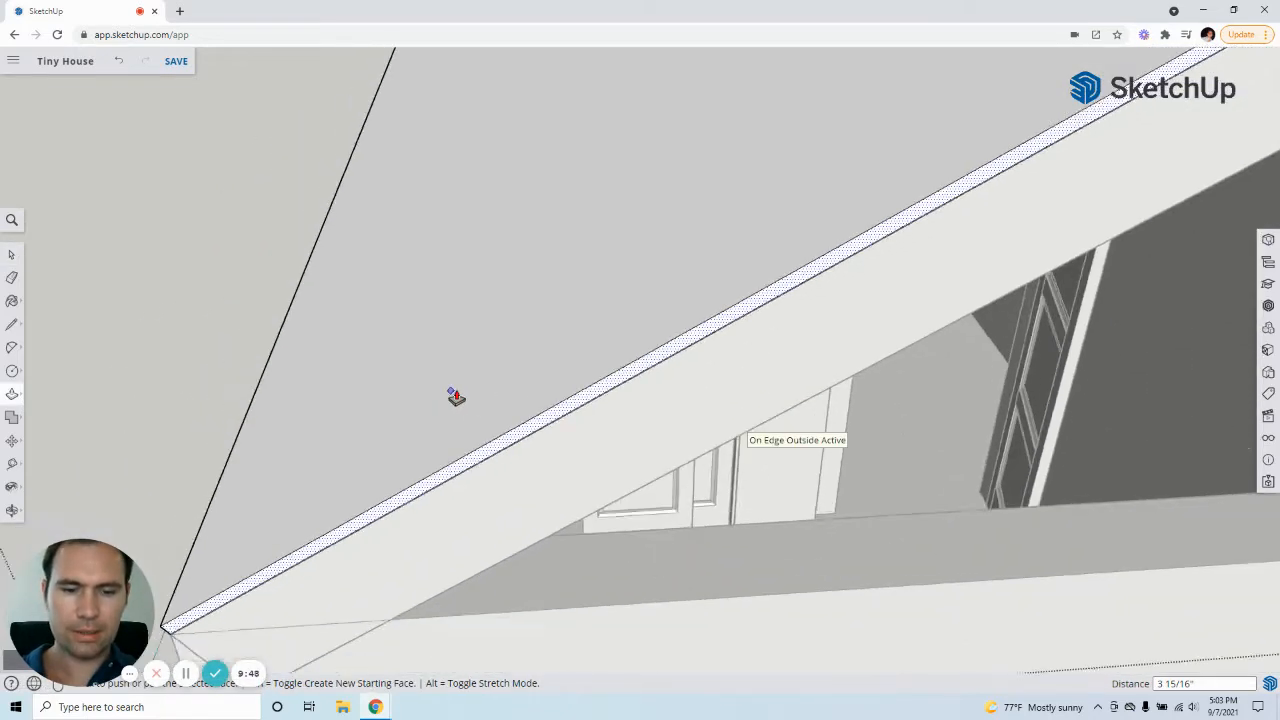
Extend the front edge of the roof panel opposite the door 3 15/16" to the front rafter's face, and leave the panel's editing.
{"action": "scroll", "coordinate": [1098, 232], "scroll_direction": "up", "scroll_amount": 1}
{"action": "scroll", "coordinate": [1098, 232], "scroll_direction": "down", "scroll_amount": 5}
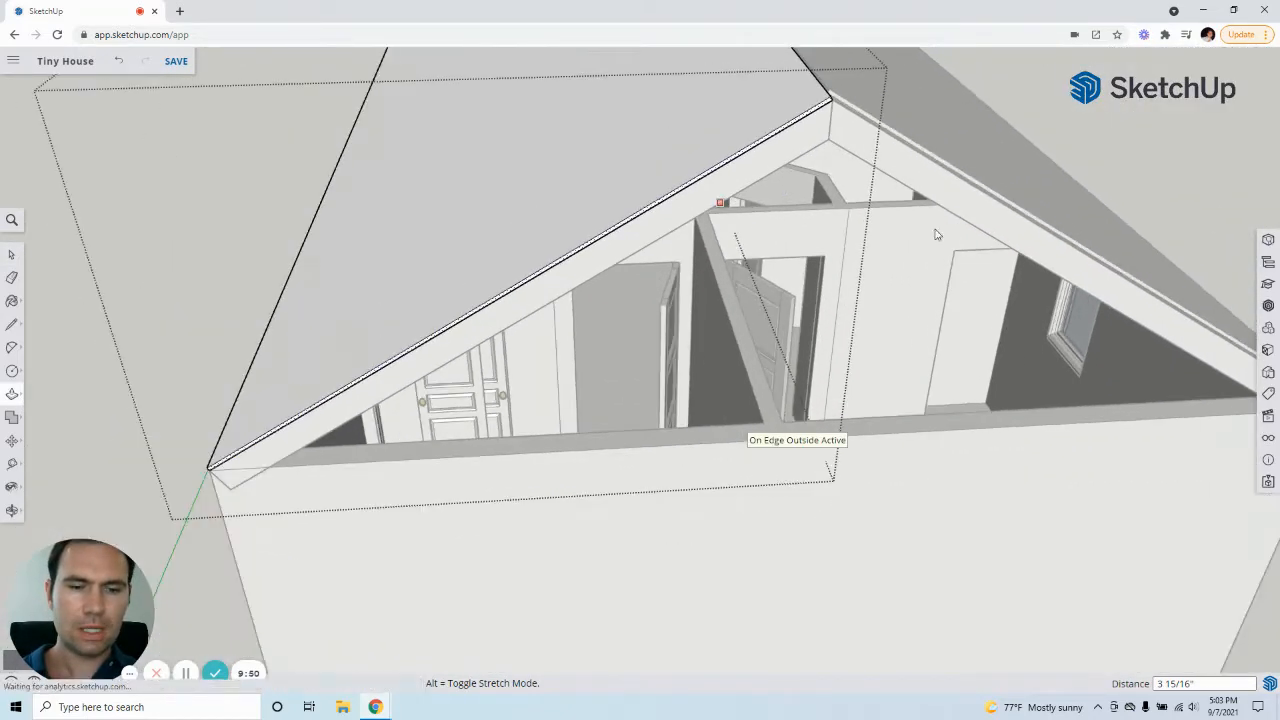
{"action": "scroll", "coordinate": [653, 150], "scroll_direction": "up", "scroll_amount": 6}
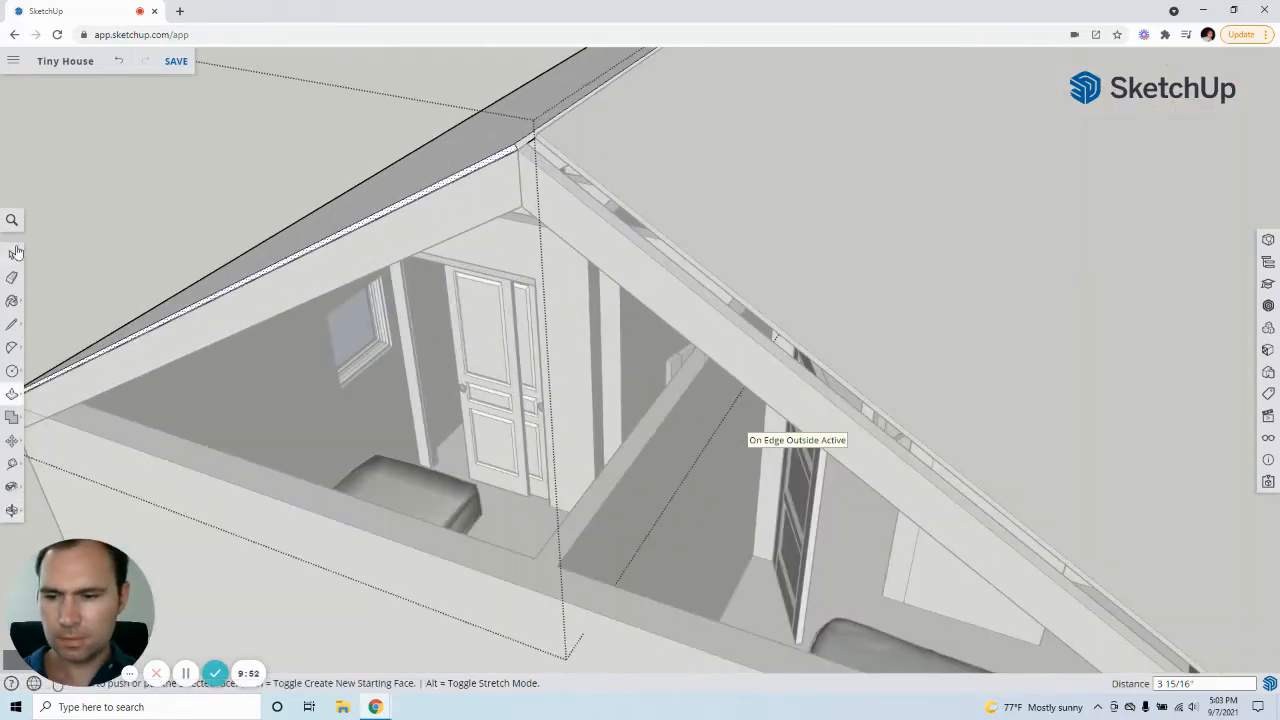
{"action": "left_click", "coordinate": [14, 253]}
{"action": "scroll", "coordinate": [566, 159], "scroll_direction": "up", "scroll_amount": 5}
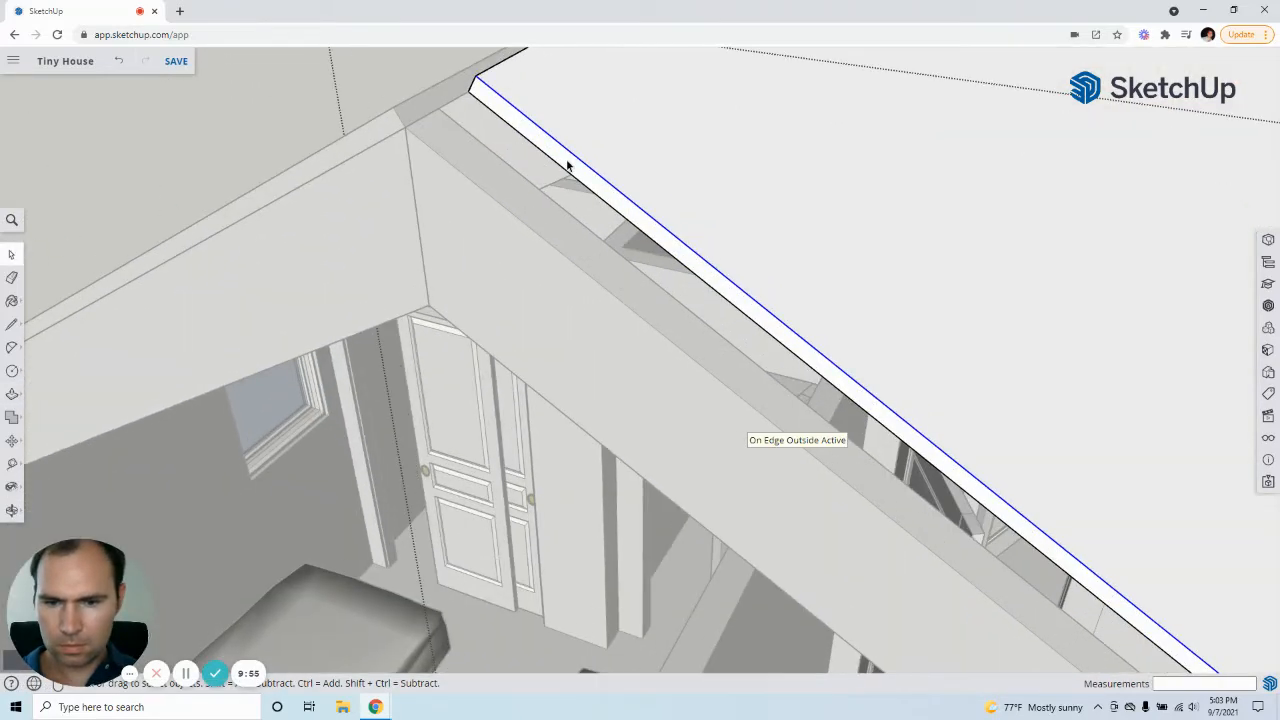
{"action": "left_click", "coordinate": [567, 165]}
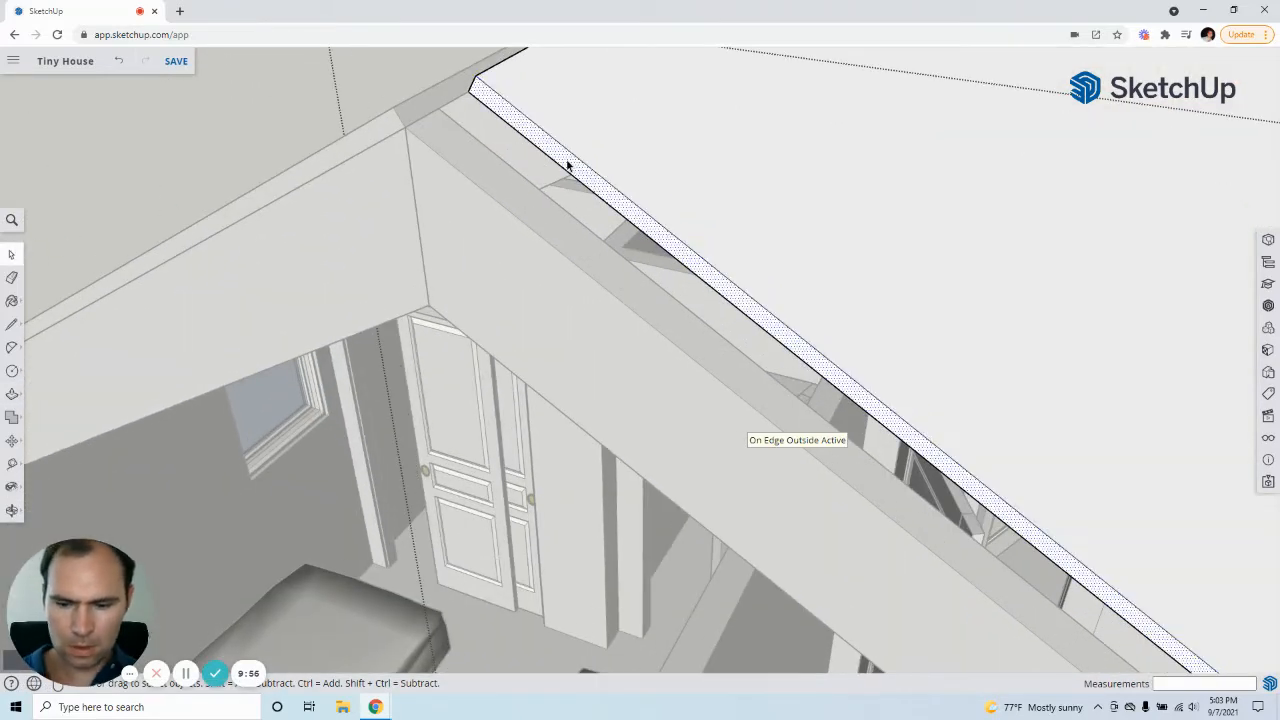
{"action": "key", "text": "p"}
{"action": "left_click", "coordinate": [560, 174]}
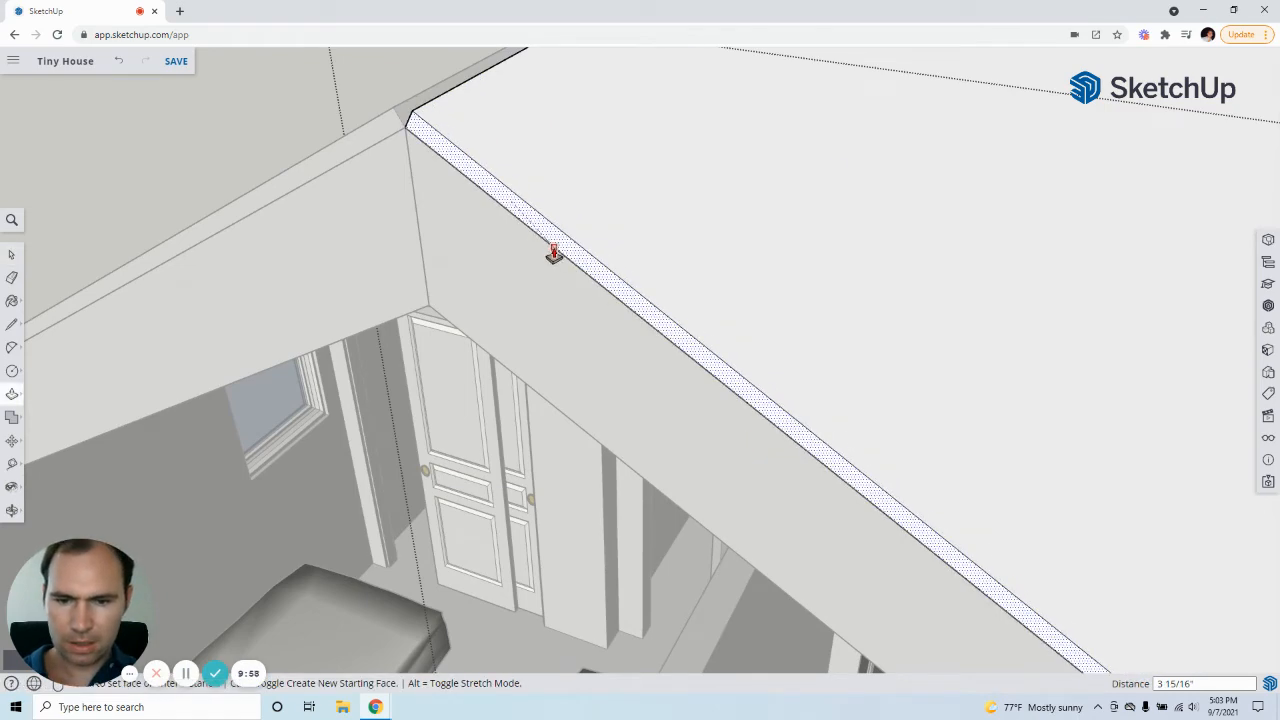
{"action": "left_click", "coordinate": [554, 254]}
{"action": "scroll", "coordinate": [549, 214], "scroll_direction": "down", "scroll_amount": 6}
{"action": "scroll", "coordinate": [589, 214], "scroll_direction": "up", "scroll_amount": 3}
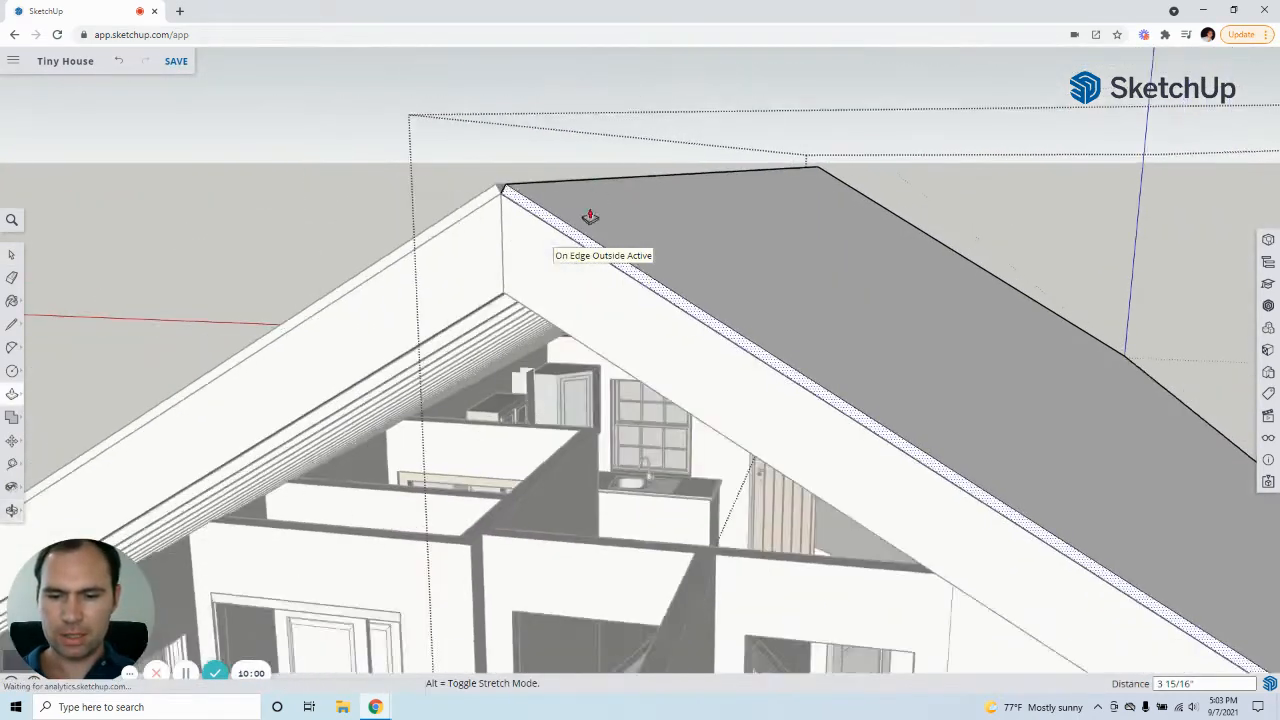
{"action": "left_click", "coordinate": [14, 255]}
{"action": "left_click", "coordinate": [198, 238]}
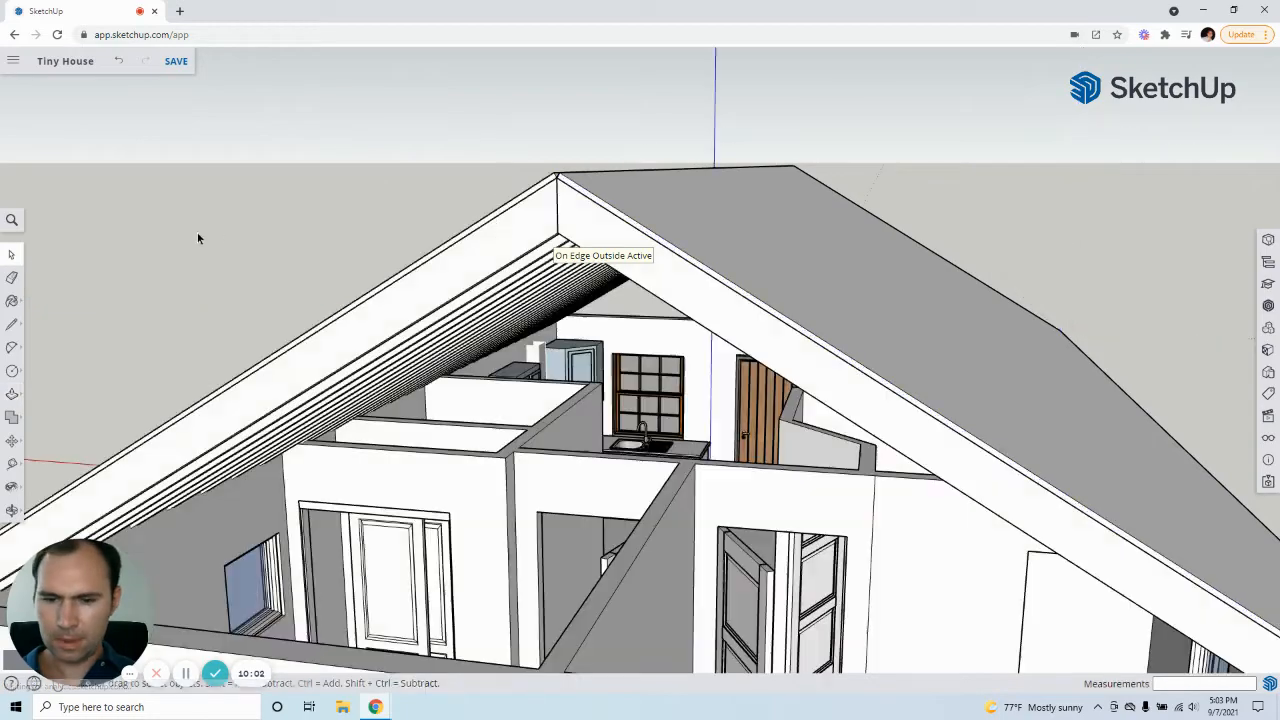
Draw a triangular face closing the front gable between the wall's top edge and the undersides of the two front rafters.
{"action": "middle_click_drag", "start_coordinate": [567, 268], "coordinate": [740, 275]}
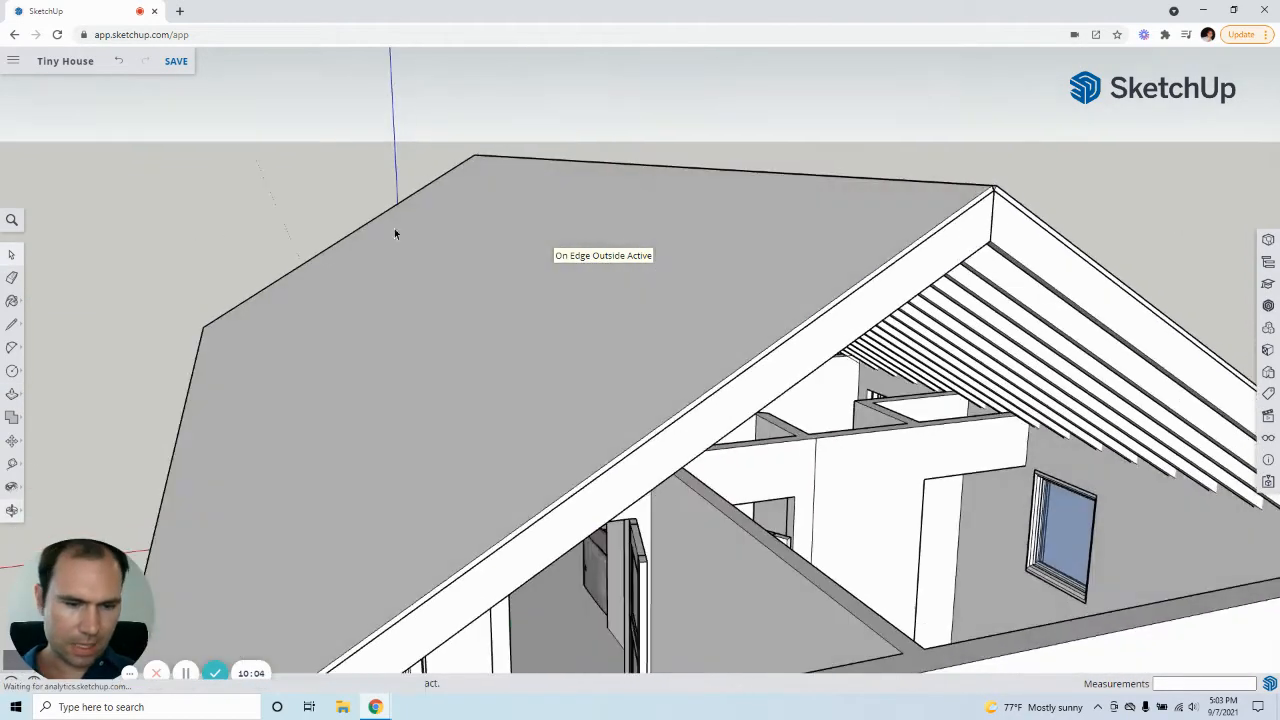
{"action": "scroll", "coordinate": [394, 228], "scroll_direction": "down", "scroll_amount": 5}
{"action": "middle_click_drag", "start_coordinate": [628, 369], "coordinate": [357, 498]}
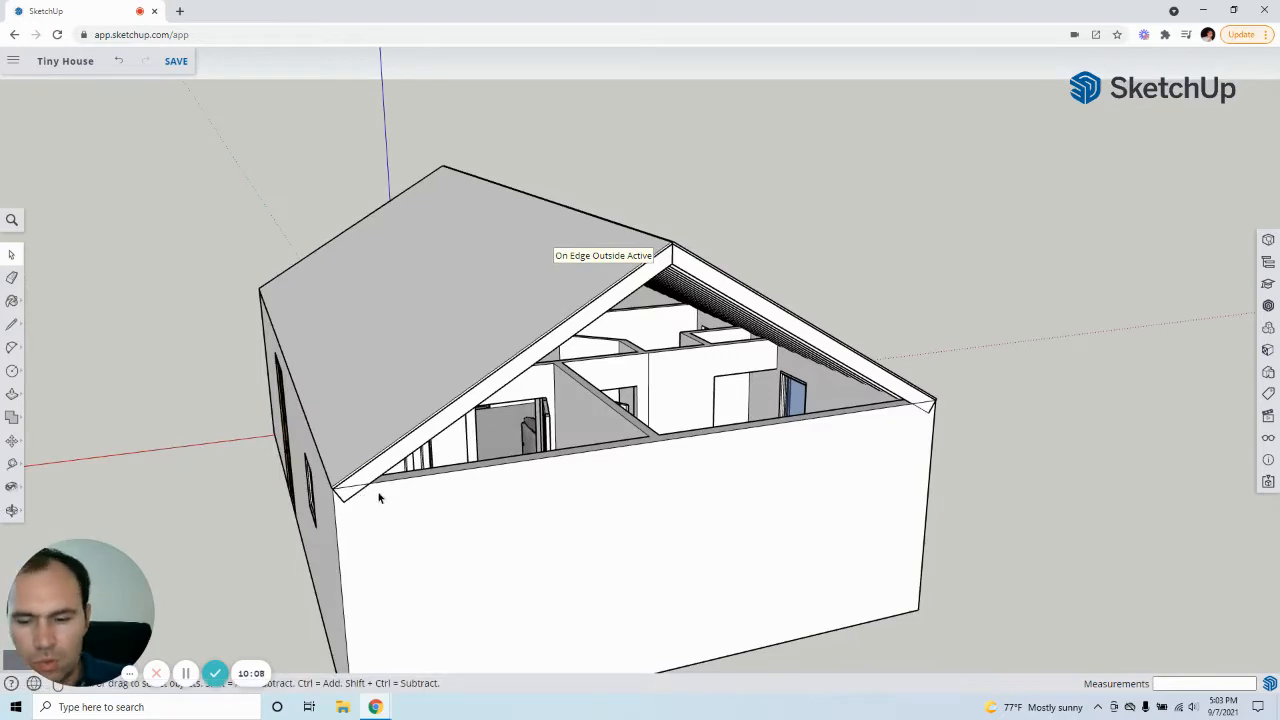
{"action": "middle_click_drag", "start_coordinate": [755, 436], "coordinate": [385, 421]}
{"action": "middle_click_drag", "start_coordinate": [310, 385], "coordinate": [246, 371]}
{"action": "scroll", "coordinate": [198, 335], "scroll_direction": "up", "scroll_amount": 6}
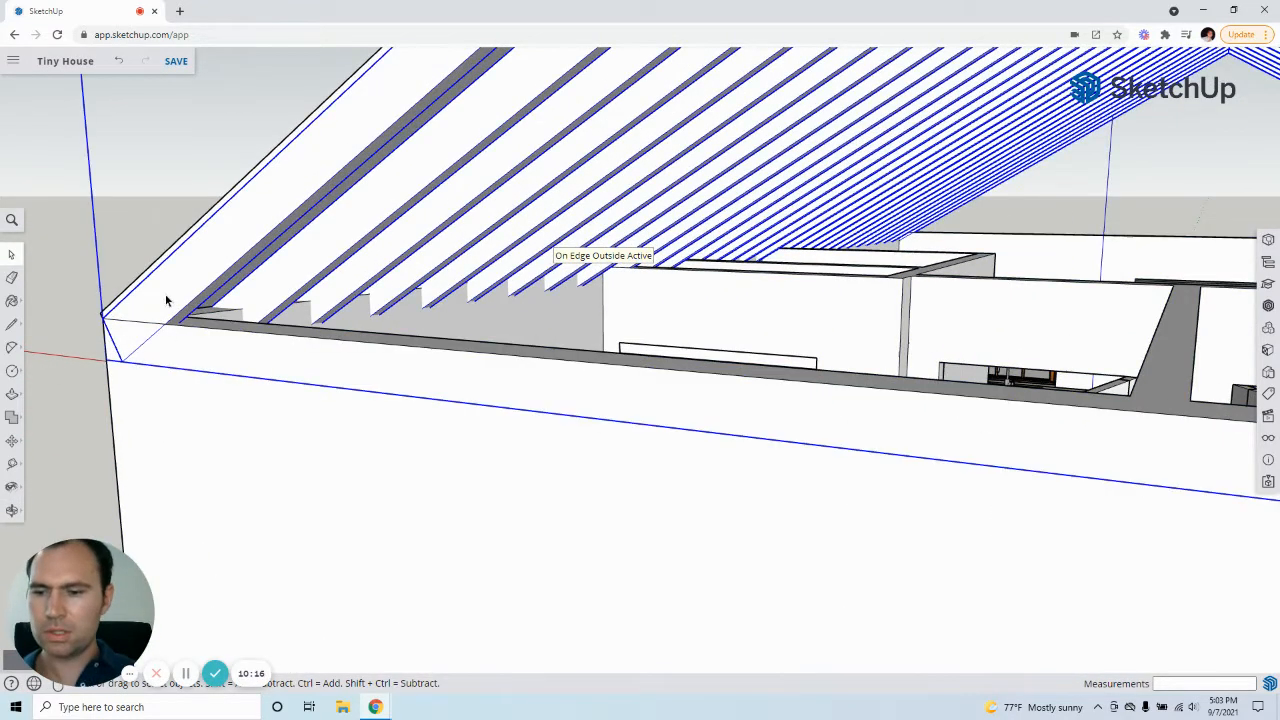
{"action": "key", "text": "l"}
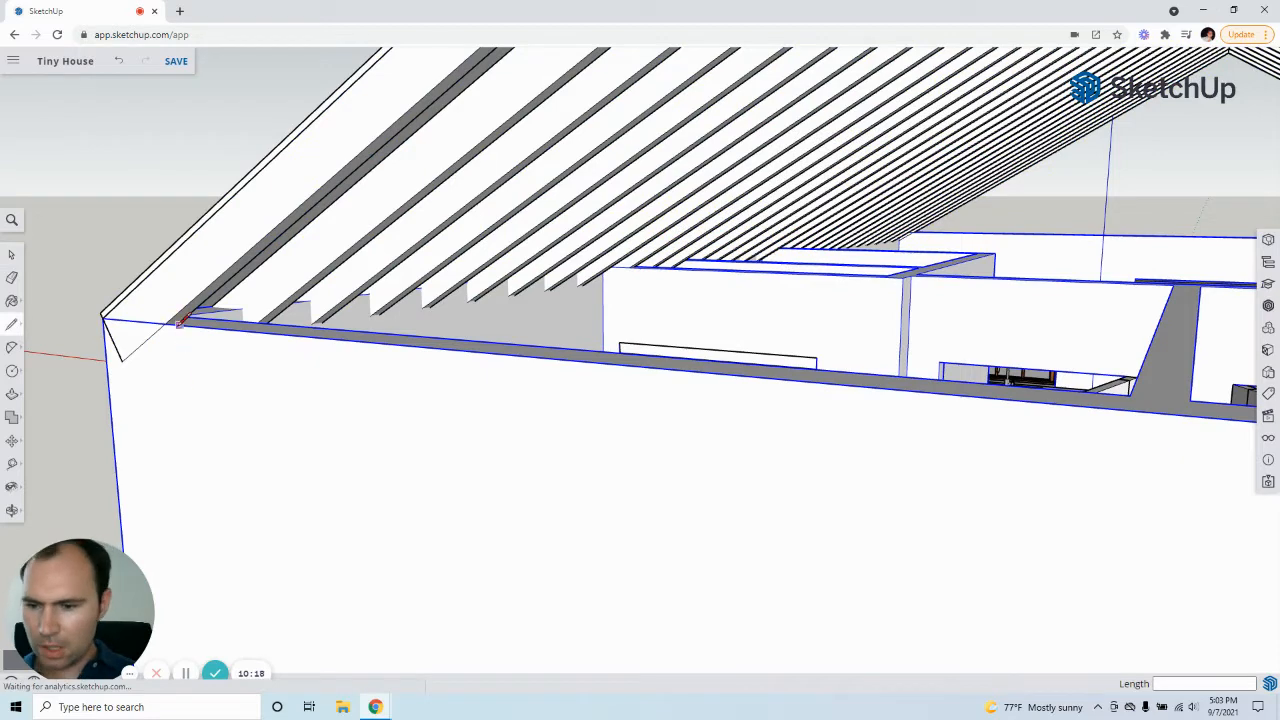
{"action": "left_click", "coordinate": [170, 322]}
{"action": "scroll", "coordinate": [122, 363], "scroll_direction": "down", "scroll_amount": 5}
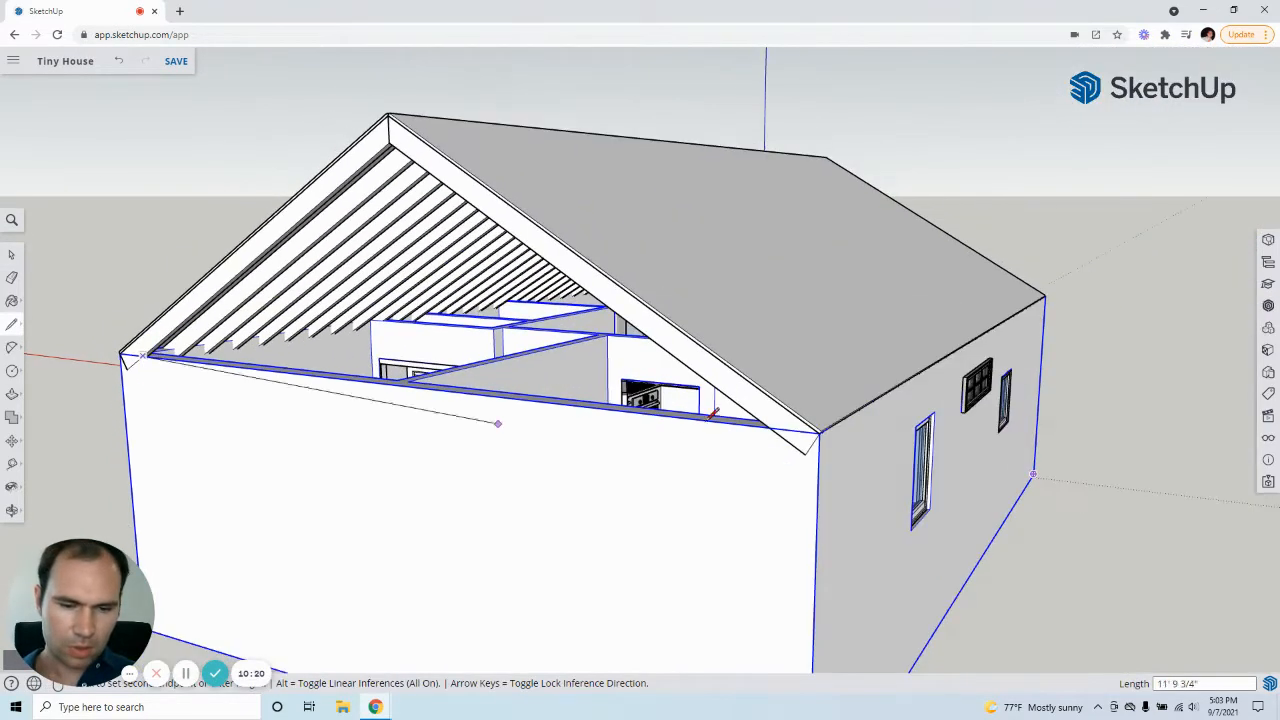
{"action": "left_click", "coordinate": [768, 427]}
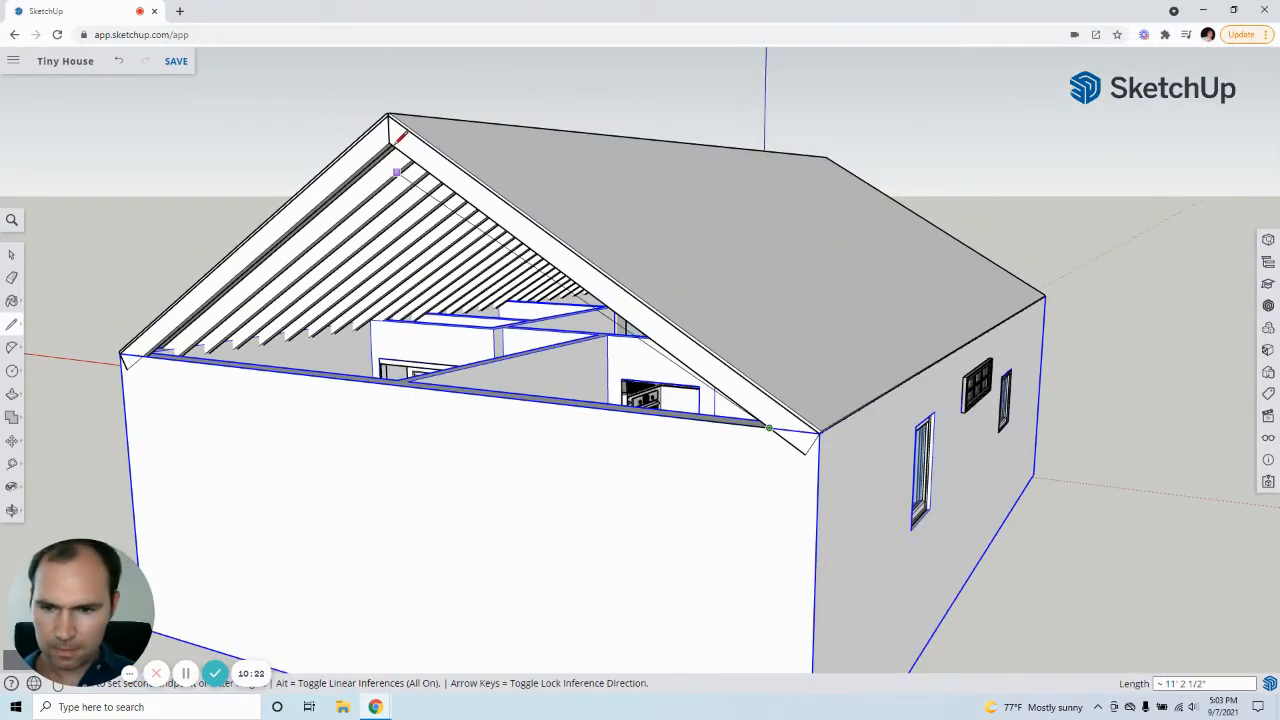
{"action": "left_click", "coordinate": [388, 143]}
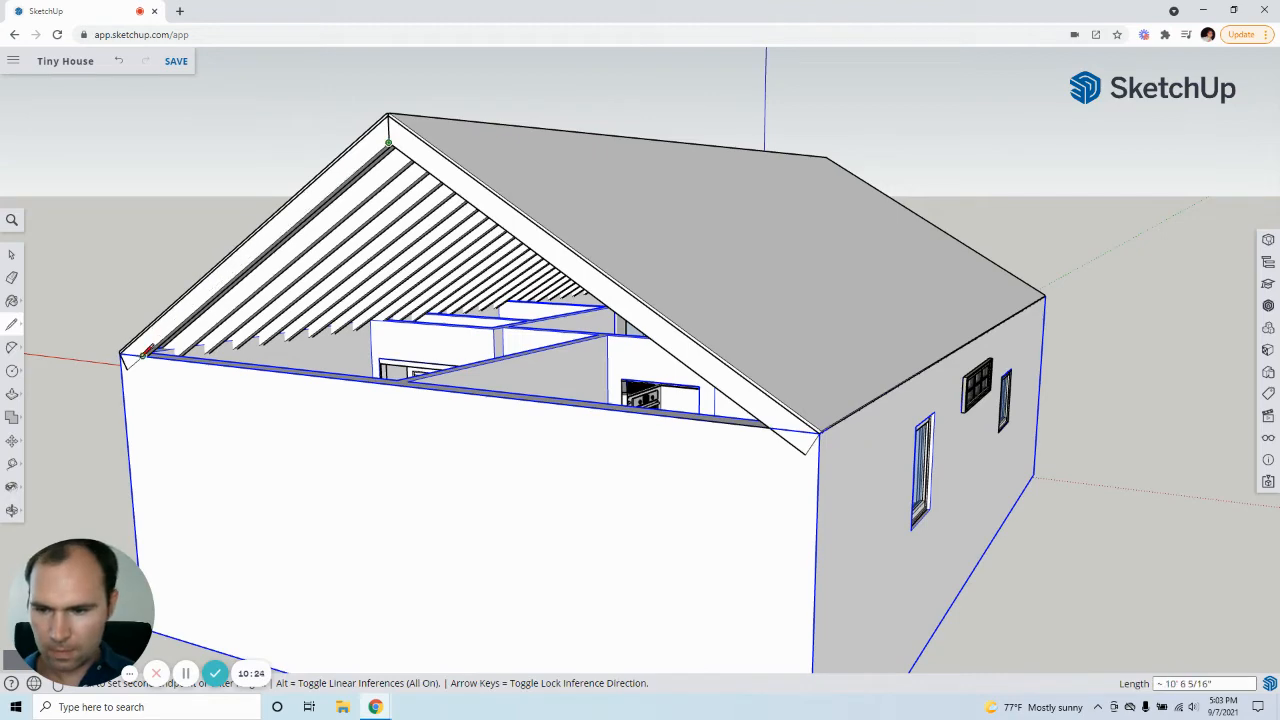
{"action": "left_click", "coordinate": [146, 351]}
{"action": "left_click", "coordinate": [12, 256]}
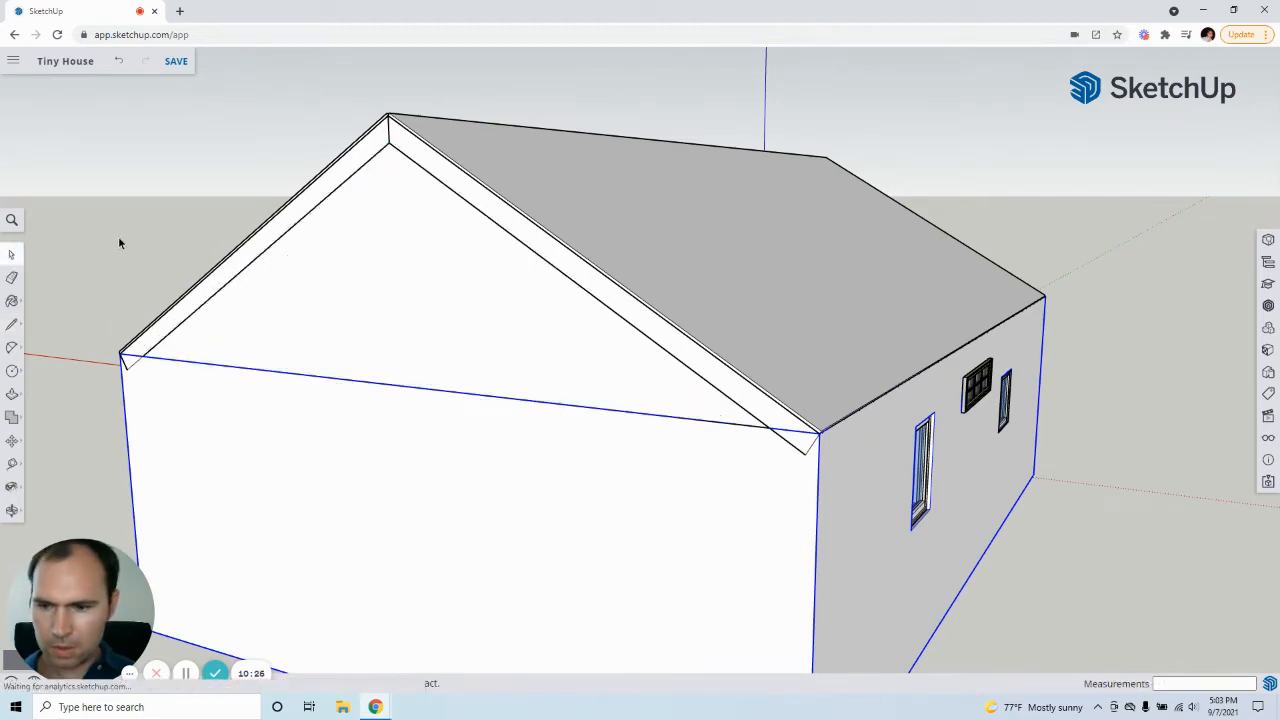
{"action": "left_click", "coordinate": [452, 333]}
{"action": "middle_click_drag", "start_coordinate": [730, 365], "coordinate": [487, 343]}
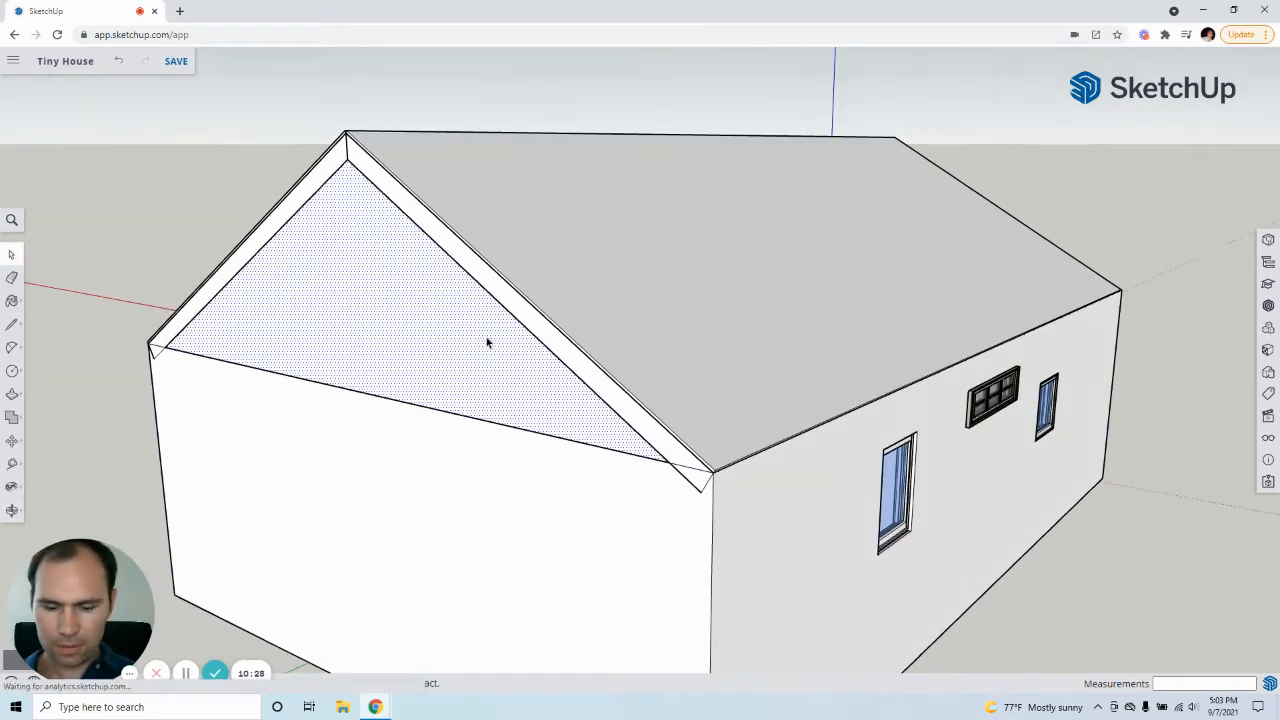
{"action": "key", "text": "p"}
{"action": "left_click", "coordinate": [364, 334]}
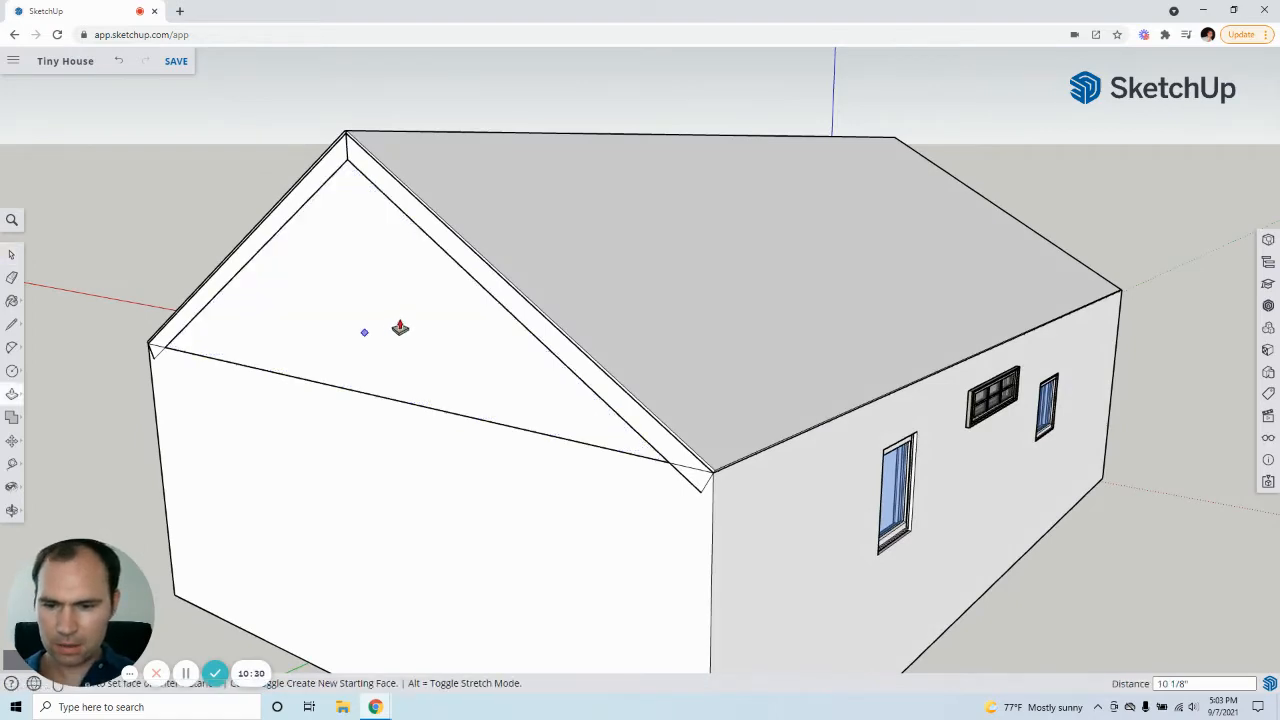
Push/Pull the gable triangle's interior face inward until it aligns with the inner face of the wall below.
{"action": "mouse_move", "coordinate": [455, 316]}
{"action": "middle_mouse_down"}
{"action": "mouse_move", "coordinate": [331, 334]}
{"action": "mouse_move", "coordinate": [614, 246]}
{"action": "mouse_move", "coordinate": [407, 252]}
{"action": "mouse_move", "coordinate": [726, 371]}
{"action": "middle_mouse_up"}
{"action": "scroll", "coordinate": [606, 240], "scroll_direction": "up", "scroll_amount": 5}
{"action": "scroll", "coordinate": [797, 434], "scroll_direction": "up", "scroll_amount": 6}
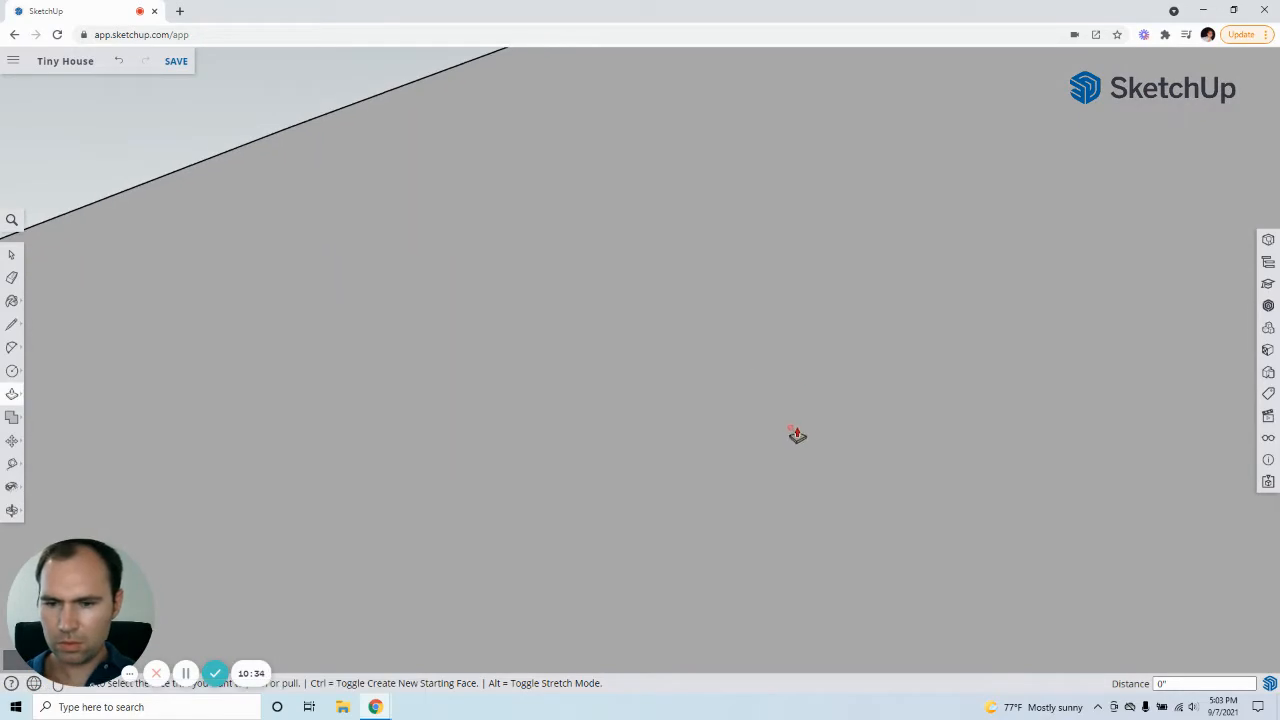
{"action": "scroll", "coordinate": [808, 431], "scroll_direction": "up", "scroll_amount": 3}
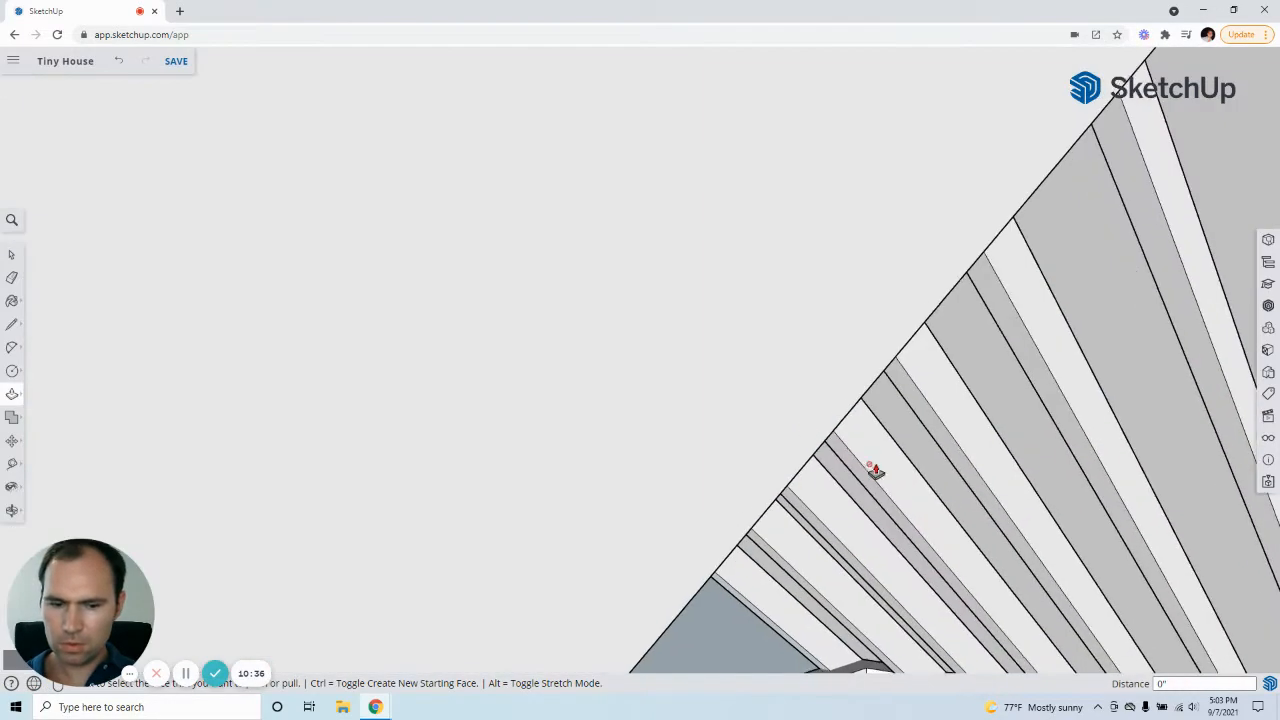
{"action": "middle_click_drag", "start_coordinate": [874, 469], "coordinate": [778, 527]}
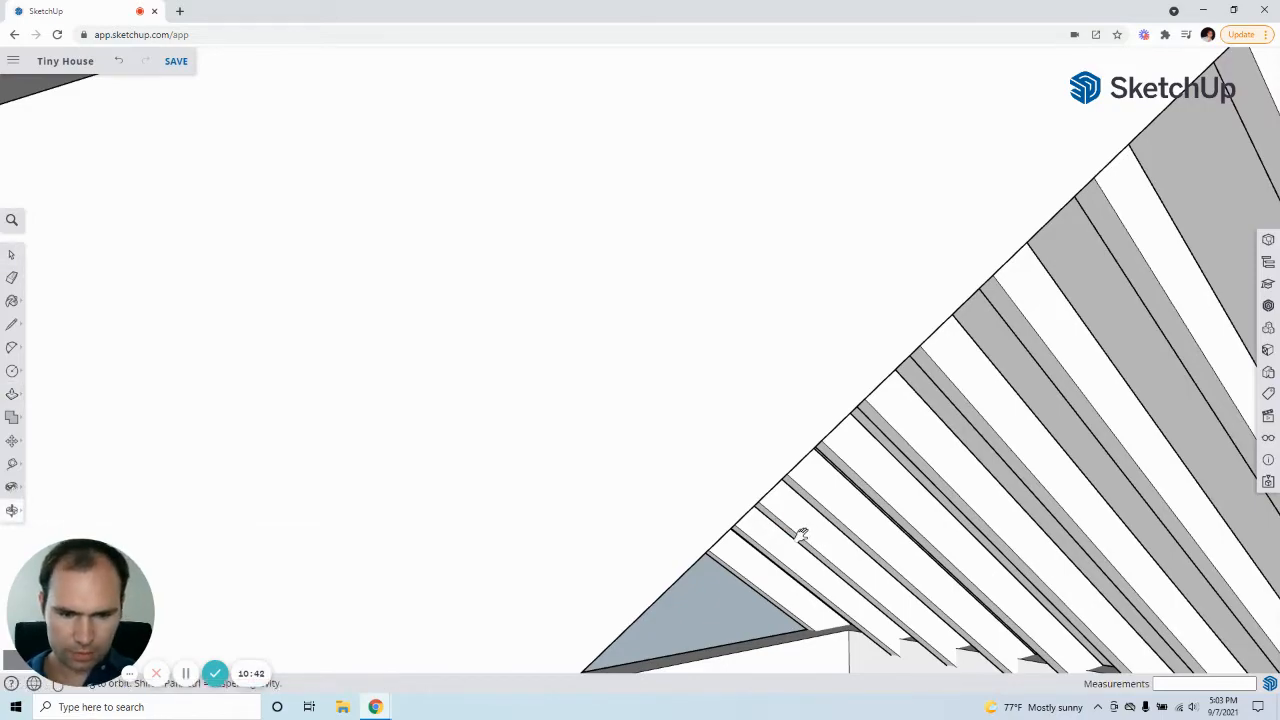
{"action": "middle_click_drag", "start_coordinate": [802, 533], "coordinate": [665, 428]}
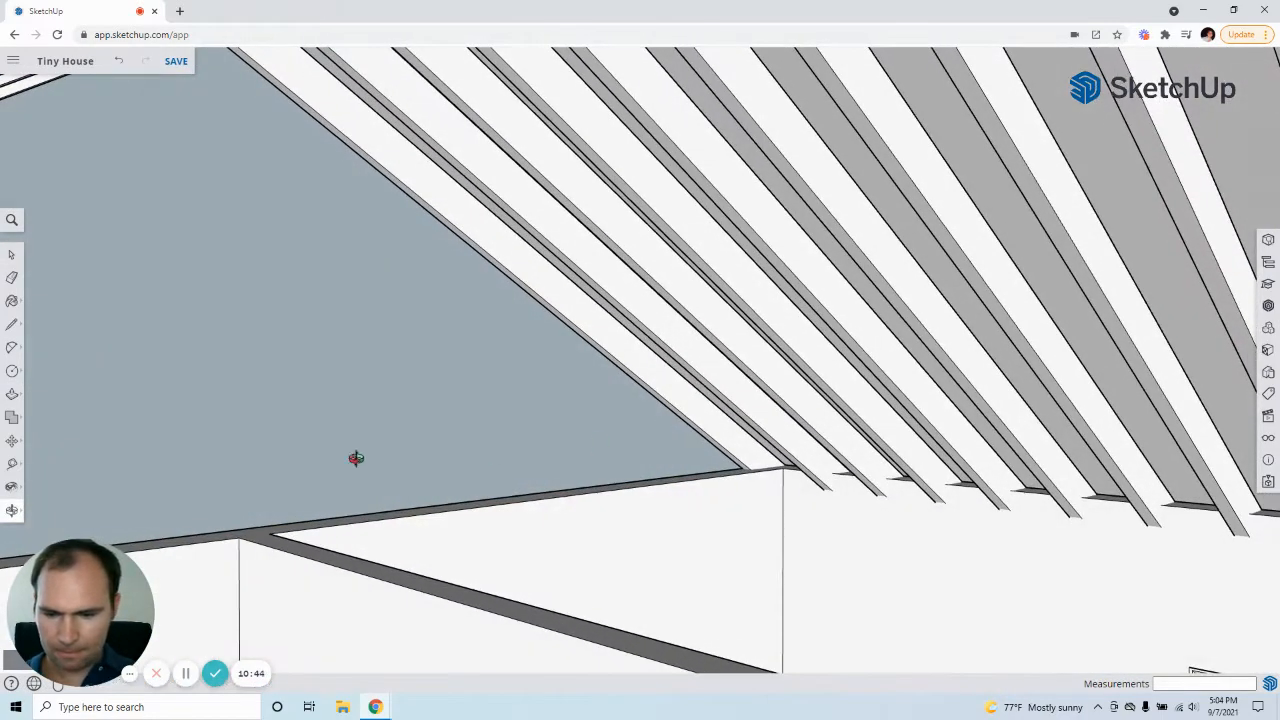
{"action": "middle_click_drag", "start_coordinate": [356, 458], "coordinate": [538, 453]}
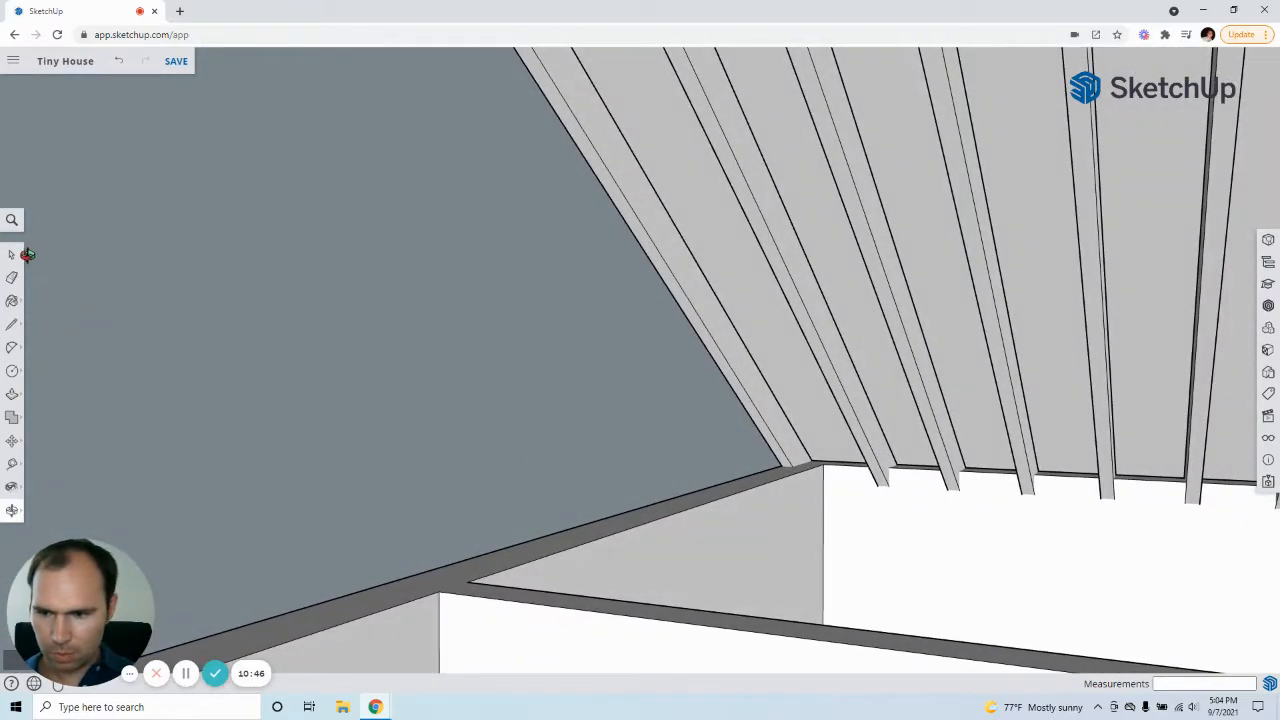
{"action": "left_click", "coordinate": [634, 394]}
{"action": "key", "text": "p"}
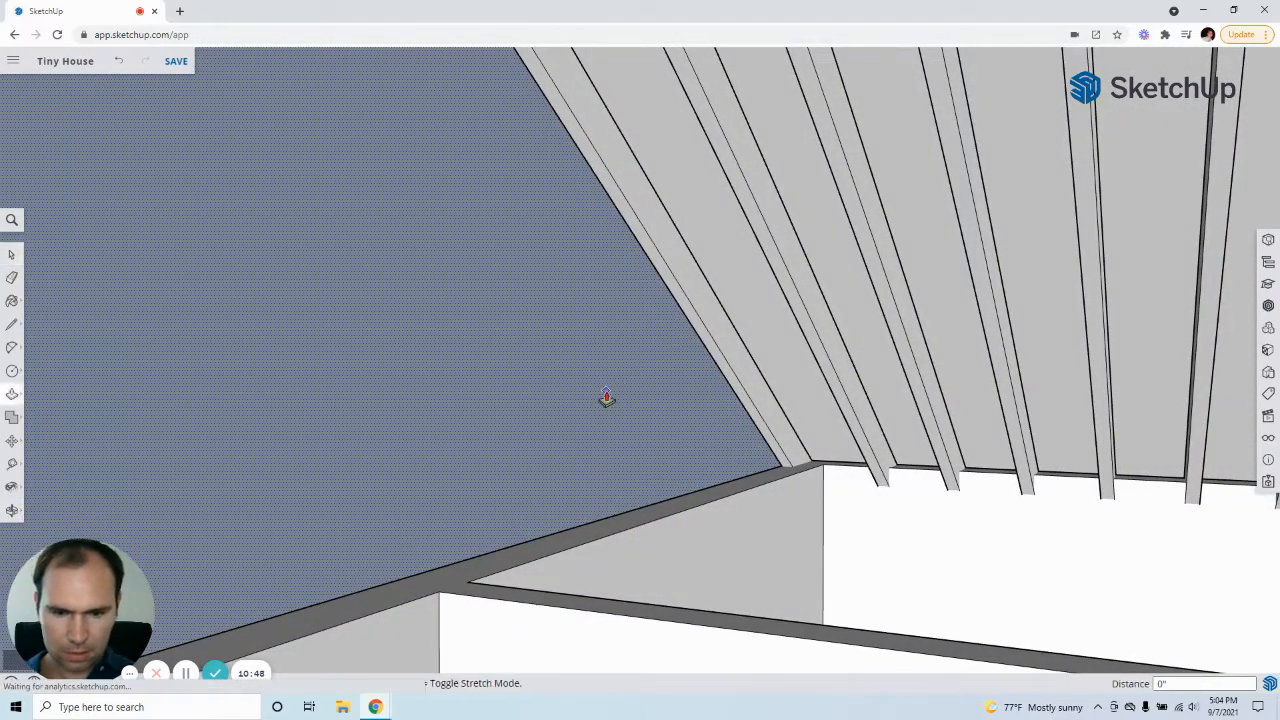
{"action": "left_click", "coordinate": [605, 390]}
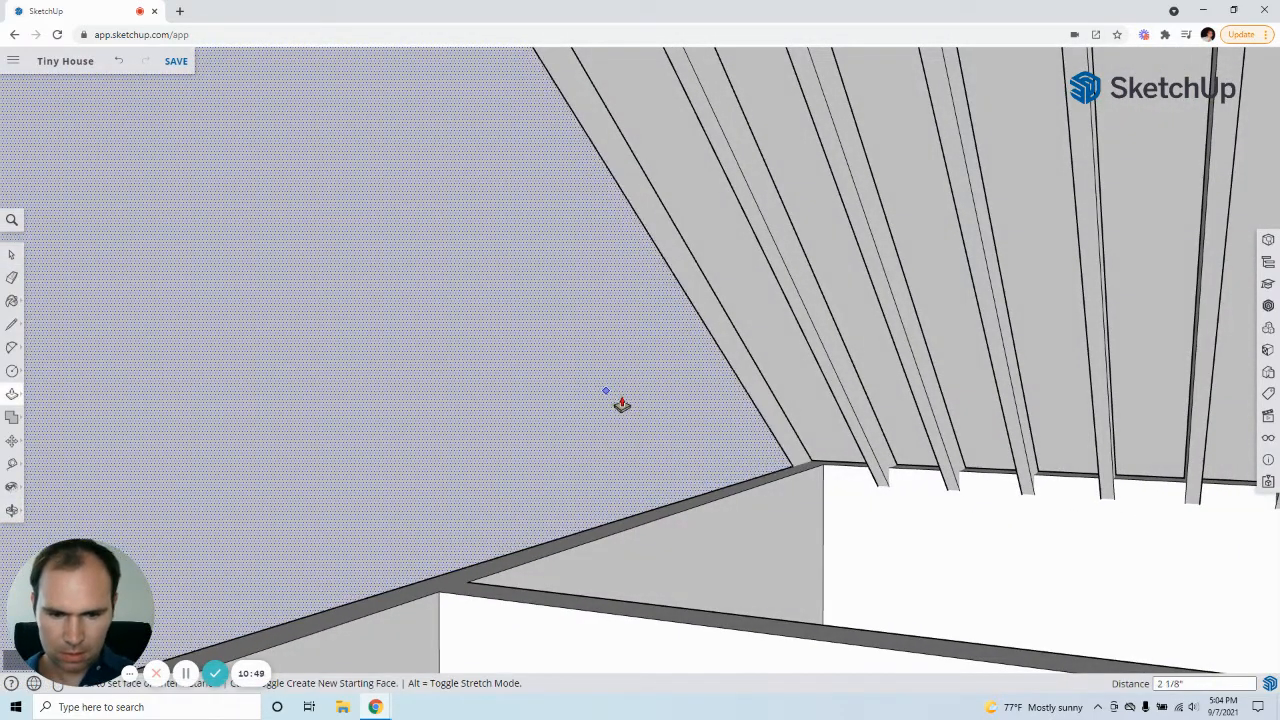
{"action": "left_click", "coordinate": [542, 576]}
Select the extruded gable triangle with all its faces and make it a group.
{"action": "middle_click_drag", "start_coordinate": [618, 430], "coordinate": [887, 498]}
{"action": "key", "text": "space"}
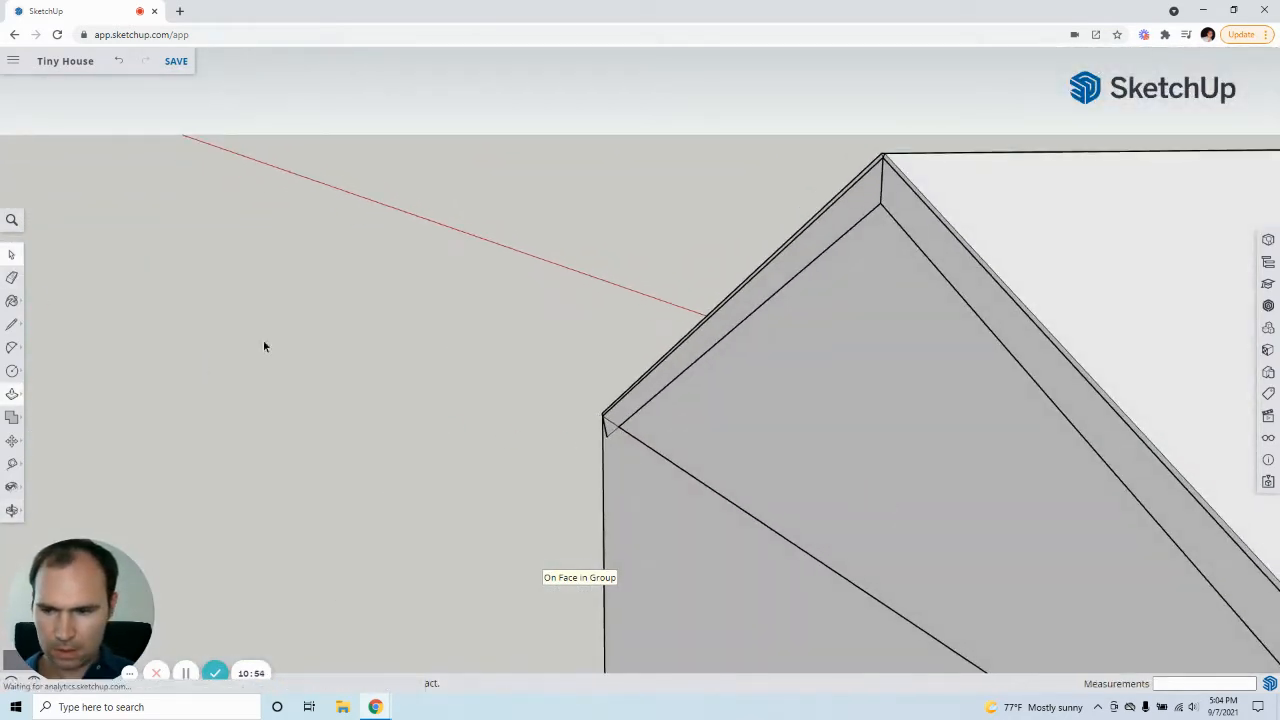
{"action": "left_click", "coordinate": [784, 463]}
{"action": "double_click", "coordinate": [784, 458]}
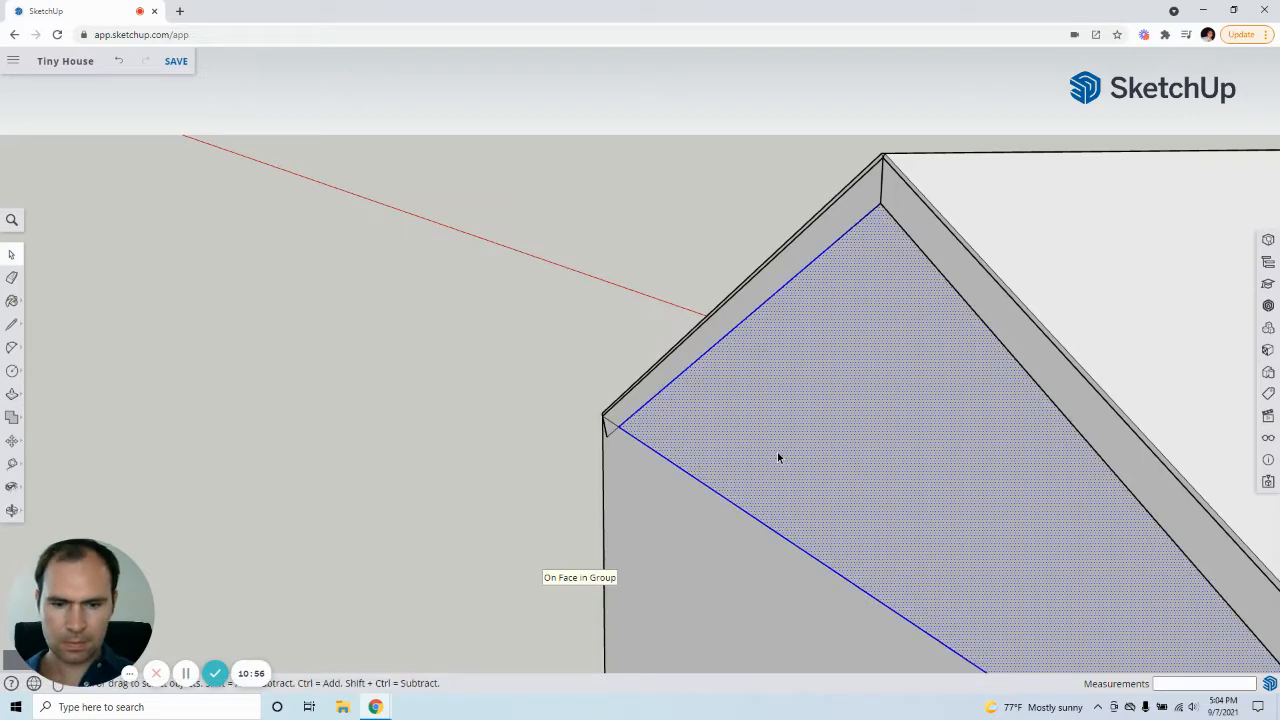
{"action": "right_click", "coordinate": [777, 455]}
{"action": "left_click", "coordinate": [826, 536]}
Copy the gable triangle group across the house to the opposite gable, above the wall with the wooden entrance door and two windows.
{"action": "scroll", "coordinate": [424, 422], "scroll_direction": "down", "scroll_amount": 6}
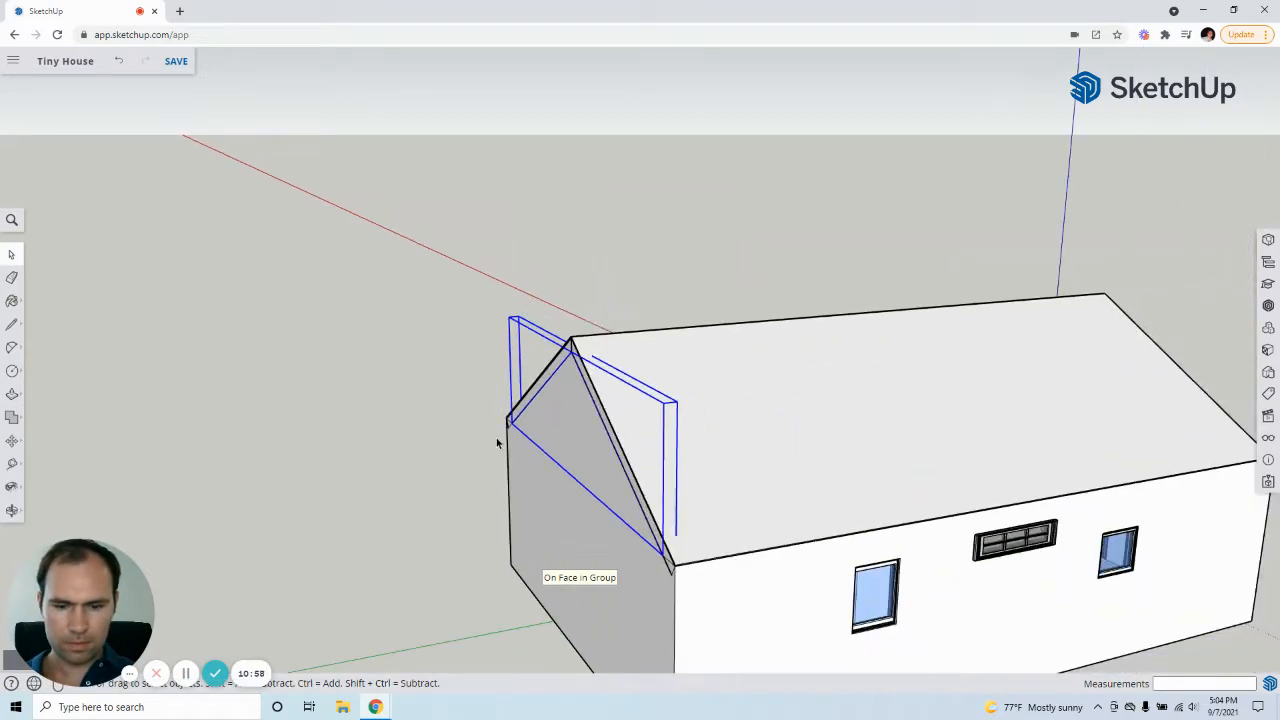
{"action": "key", "text": "m"}
{"action": "scroll", "coordinate": [530, 470], "scroll_direction": "up", "scroll_amount": 10}
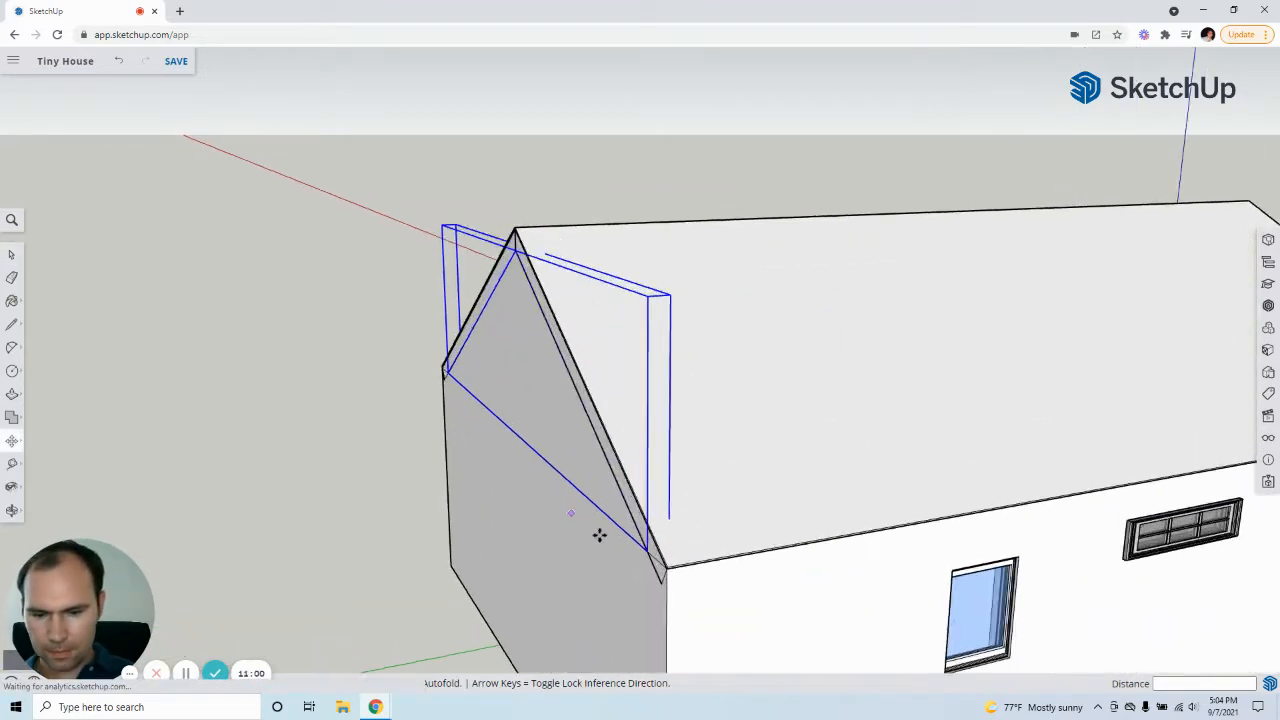
{"action": "scroll", "coordinate": [606, 529], "scroll_direction": "up", "scroll_amount": 3}
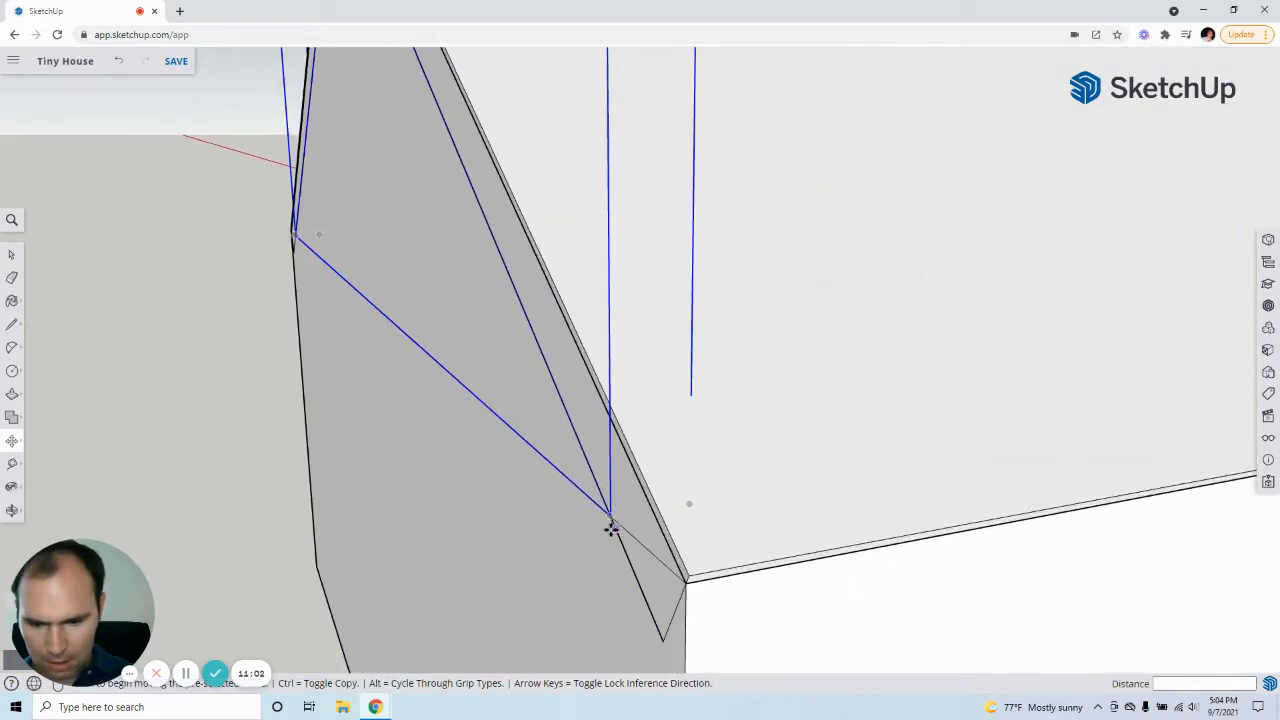
{"action": "left_click", "coordinate": [595, 513]}
{"action": "scroll", "coordinate": [315, 465], "scroll_direction": "down", "scroll_amount": 7}
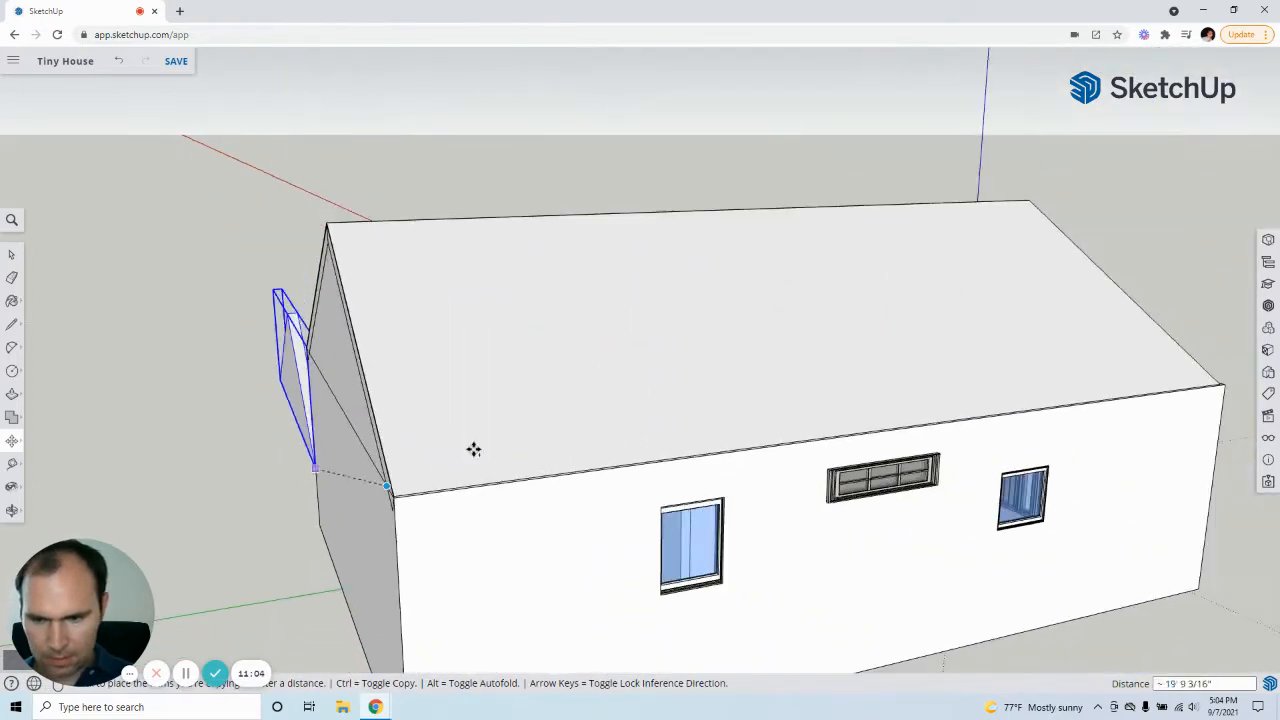
{"action": "middle_click_drag", "start_coordinate": [985, 388], "coordinate": [528, 486]}
{"action": "scroll", "coordinate": [508, 486], "scroll_direction": "up", "scroll_amount": 6}
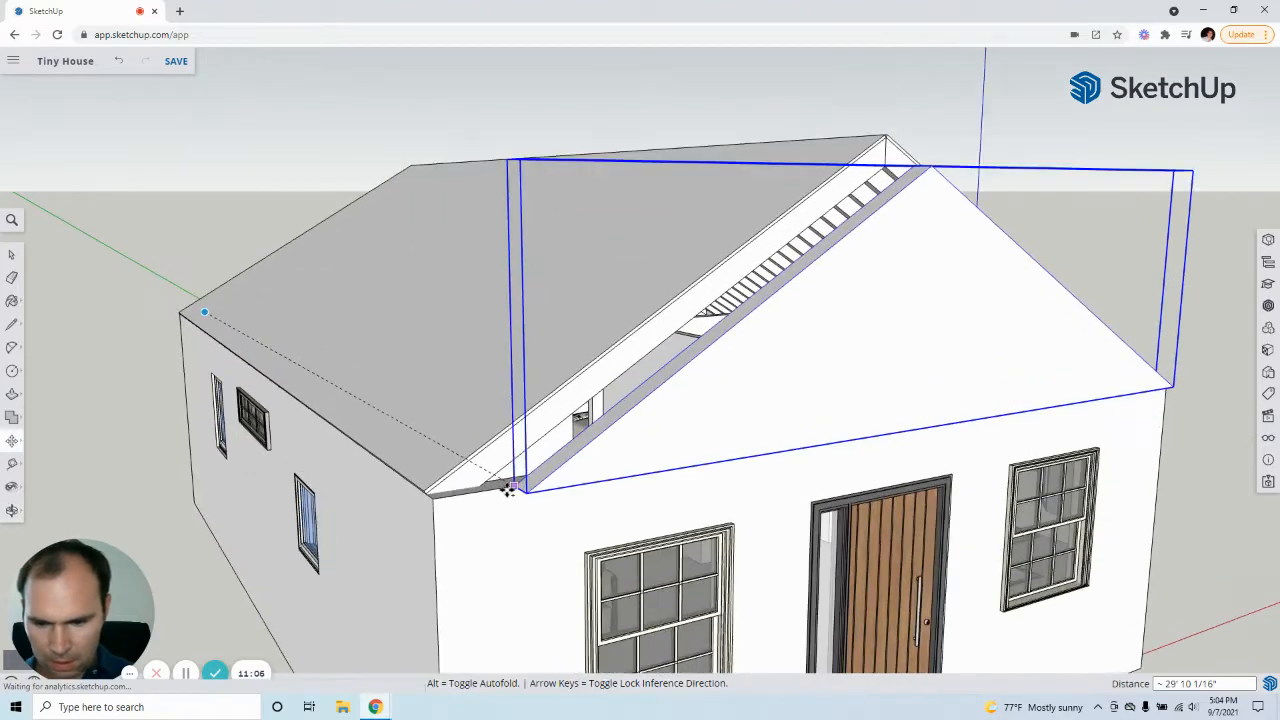
{"action": "left_click", "coordinate": [490, 485]}
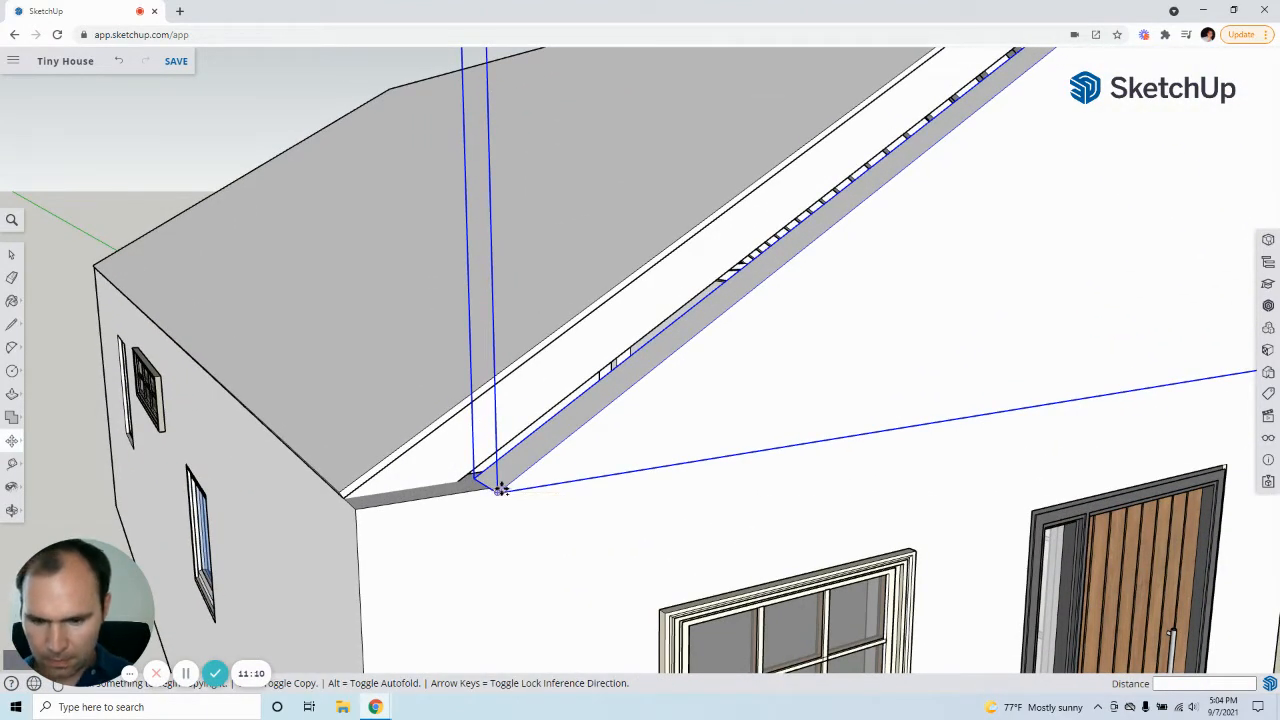
Move the copied gable triangle by its lower outer corner about 2" onto the top outer edge of the entrance wall.
{"action": "left_click", "coordinate": [495, 490]}
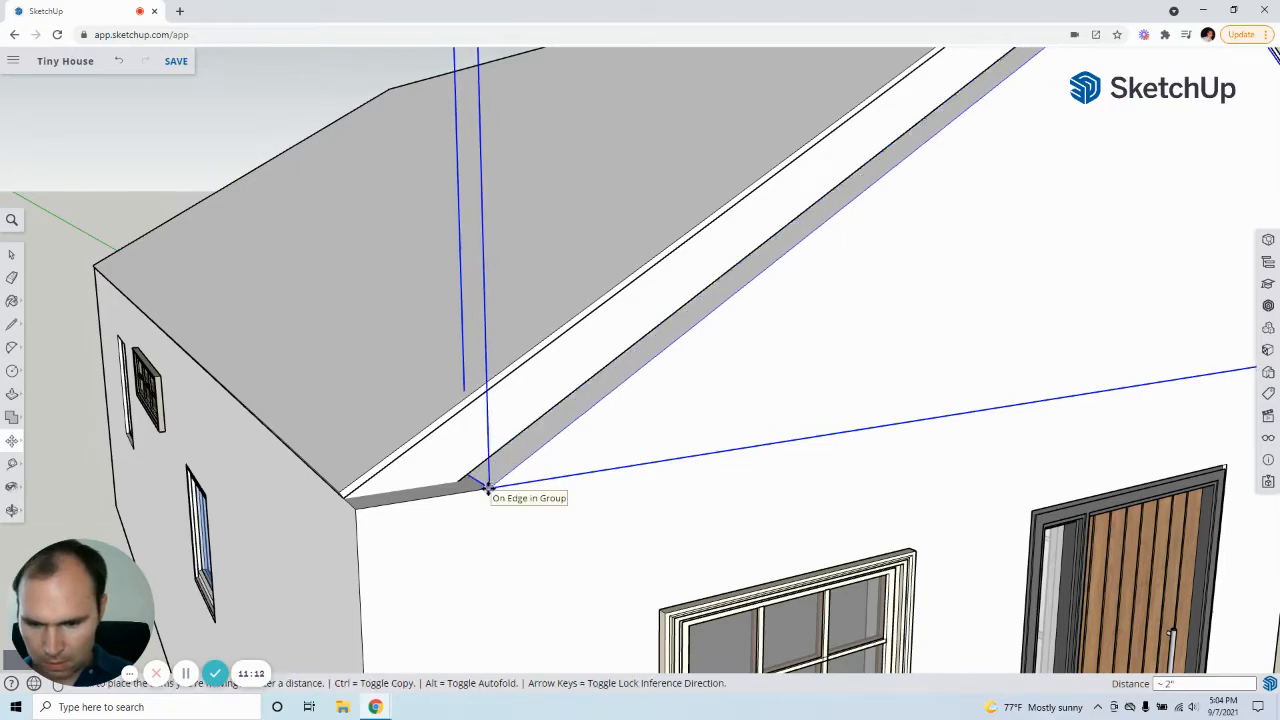
{"action": "left_click", "coordinate": [488, 488]}
{"action": "middle_click_drag", "start_coordinate": [596, 465], "coordinate": [600, 515]}
{"action": "key", "text": "space"}
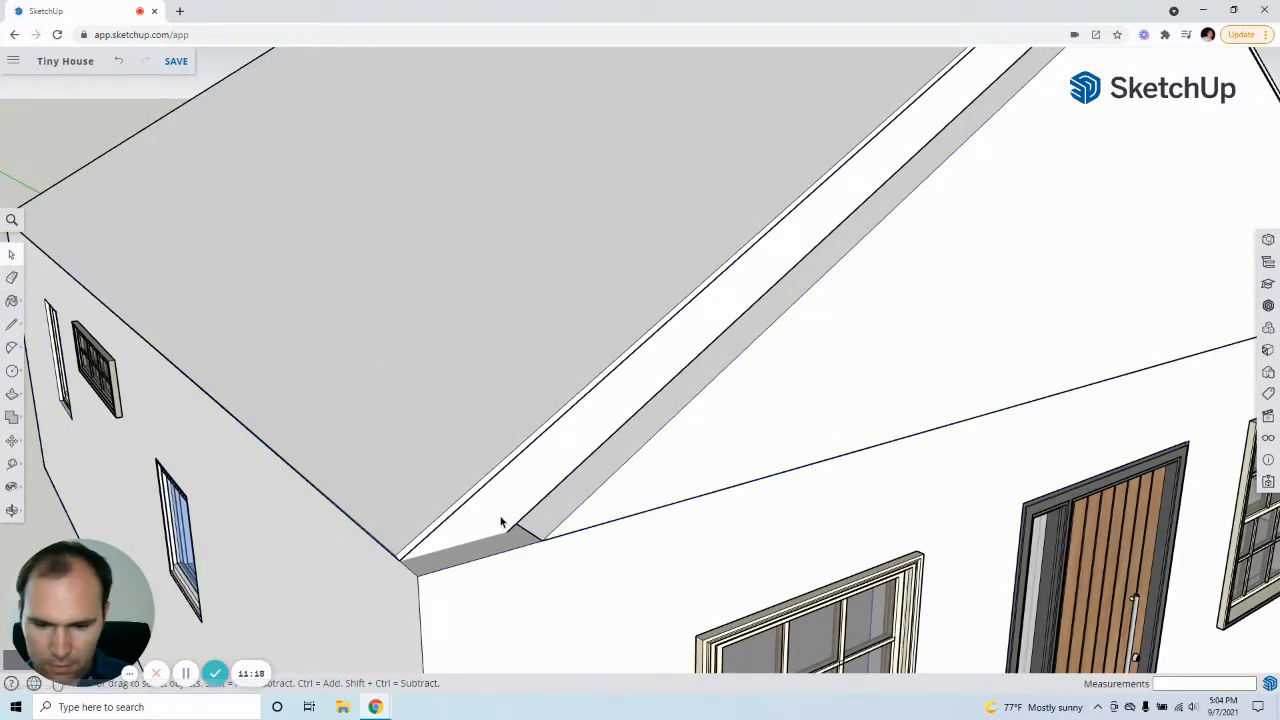
Inside the nested rafter group, move the entrance-end rafter on the slope above the three-window wall 4 1/16" outward, flush with the gable wall.
{"action": "double_click", "coordinate": [501, 522]}
{"action": "scroll", "coordinate": [319, 480], "scroll_direction": "down", "scroll_amount": 3}
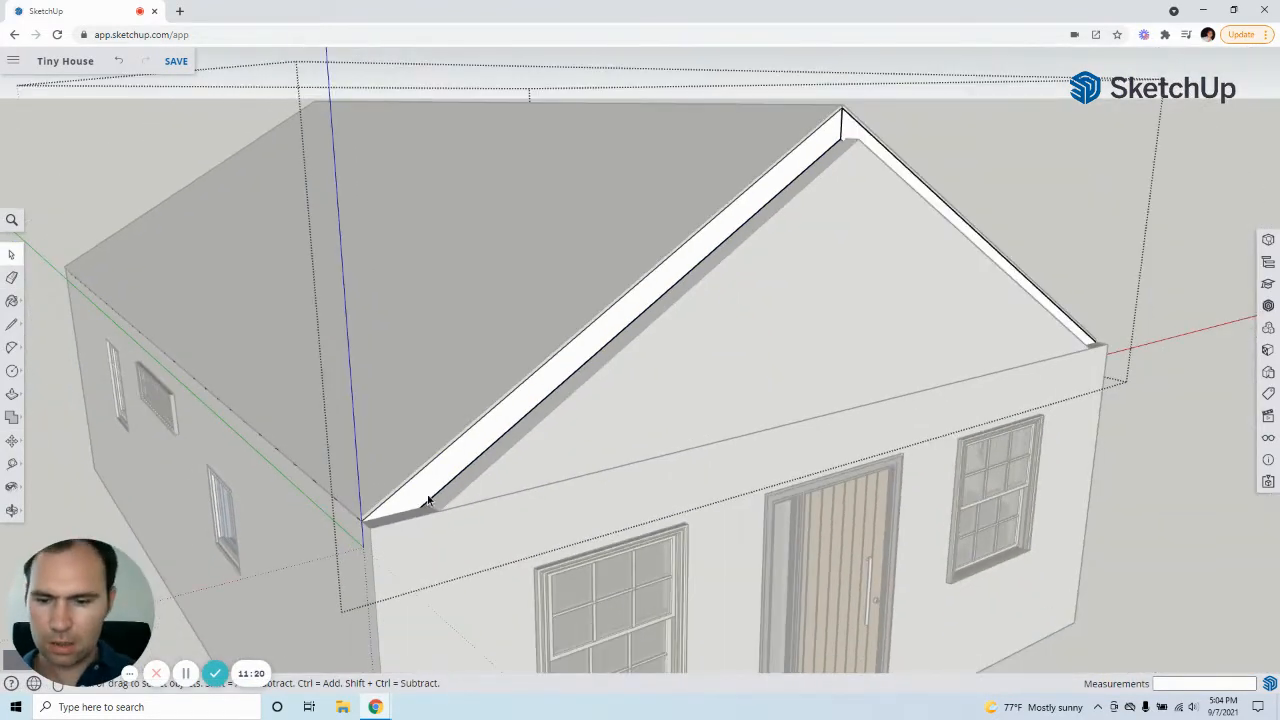
{"action": "left_click", "coordinate": [434, 499]}
{"action": "double_click", "coordinate": [419, 492]}
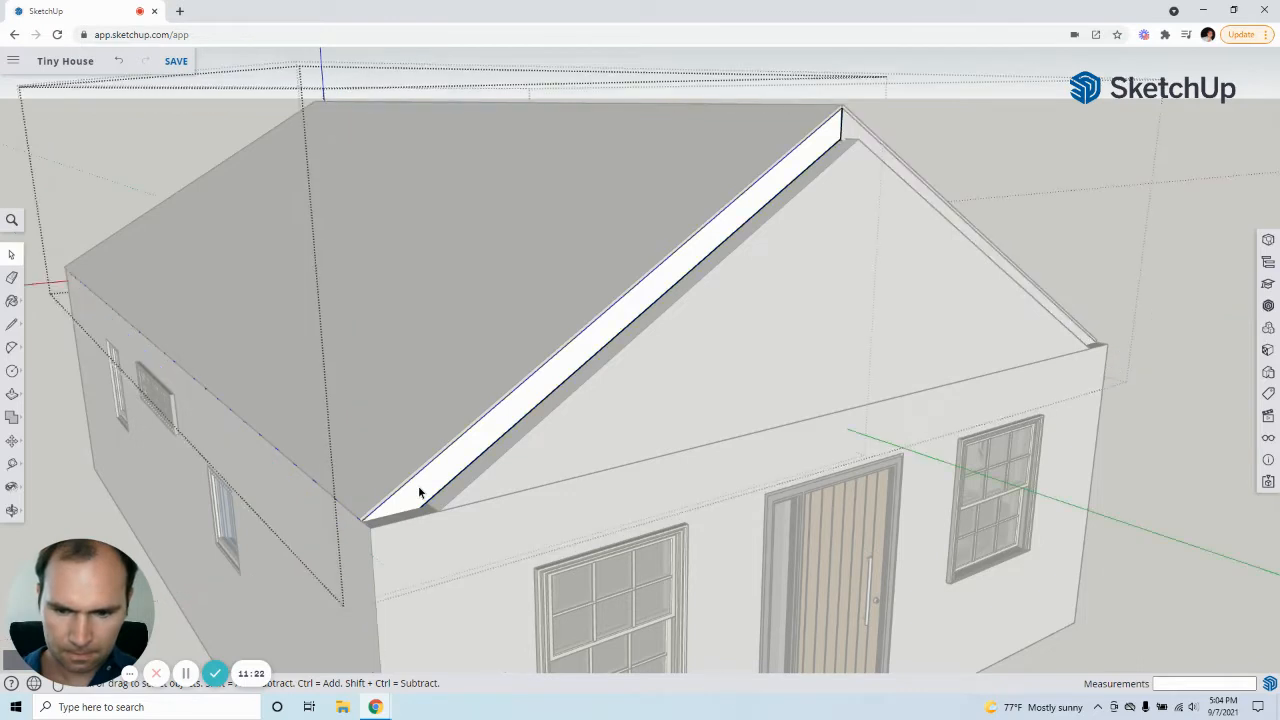
{"action": "left_click", "coordinate": [419, 492]}
{"action": "key", "text": "m"}
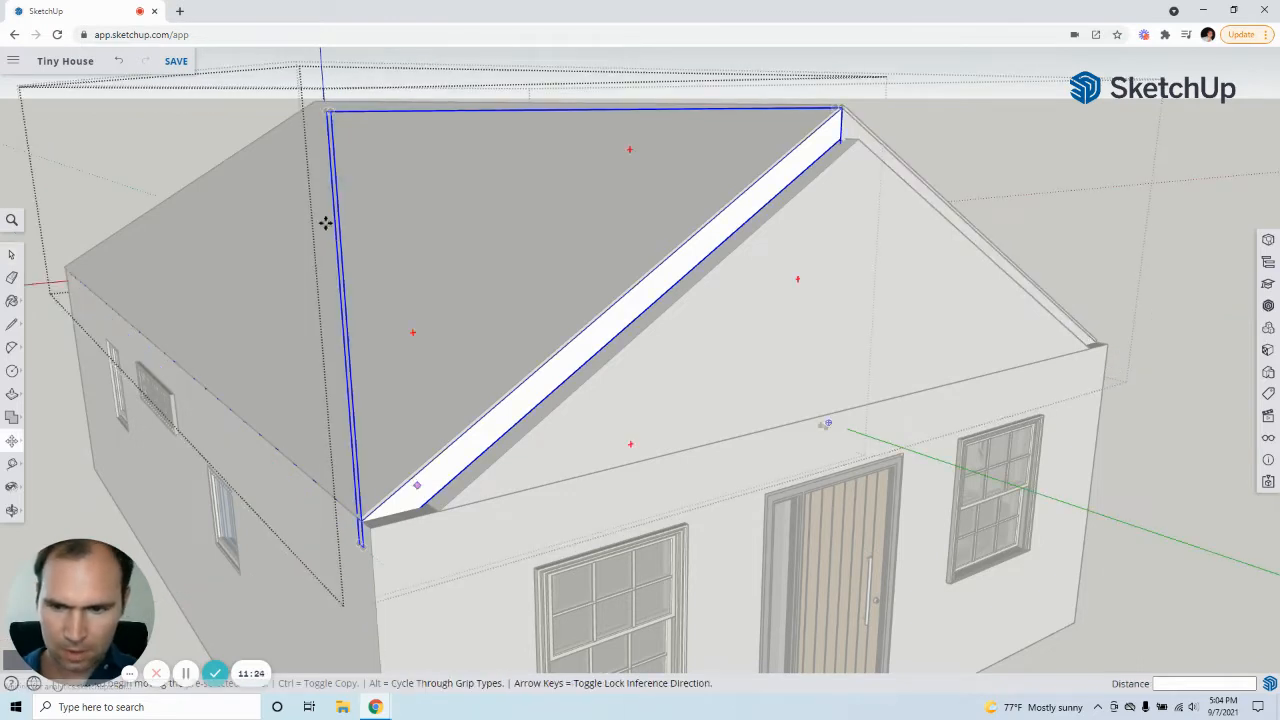
{"action": "left_click", "coordinate": [417, 506]}
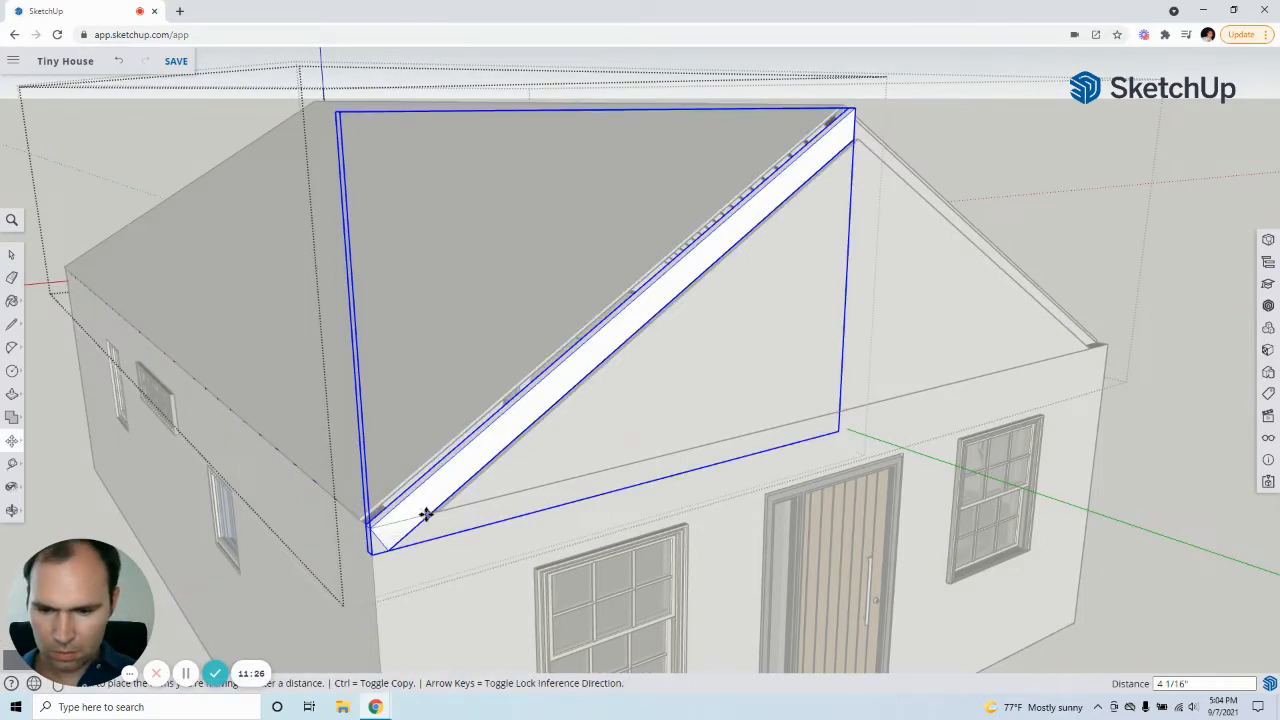
{"action": "left_click", "coordinate": [424, 516]}
Move the entrance-end rafter on the side-door slope 4 1/16" outward, flush with the gable wall, and leave the rafter groups.
{"action": "middle_click_drag", "start_coordinate": [909, 406], "coordinate": [429, 486]}
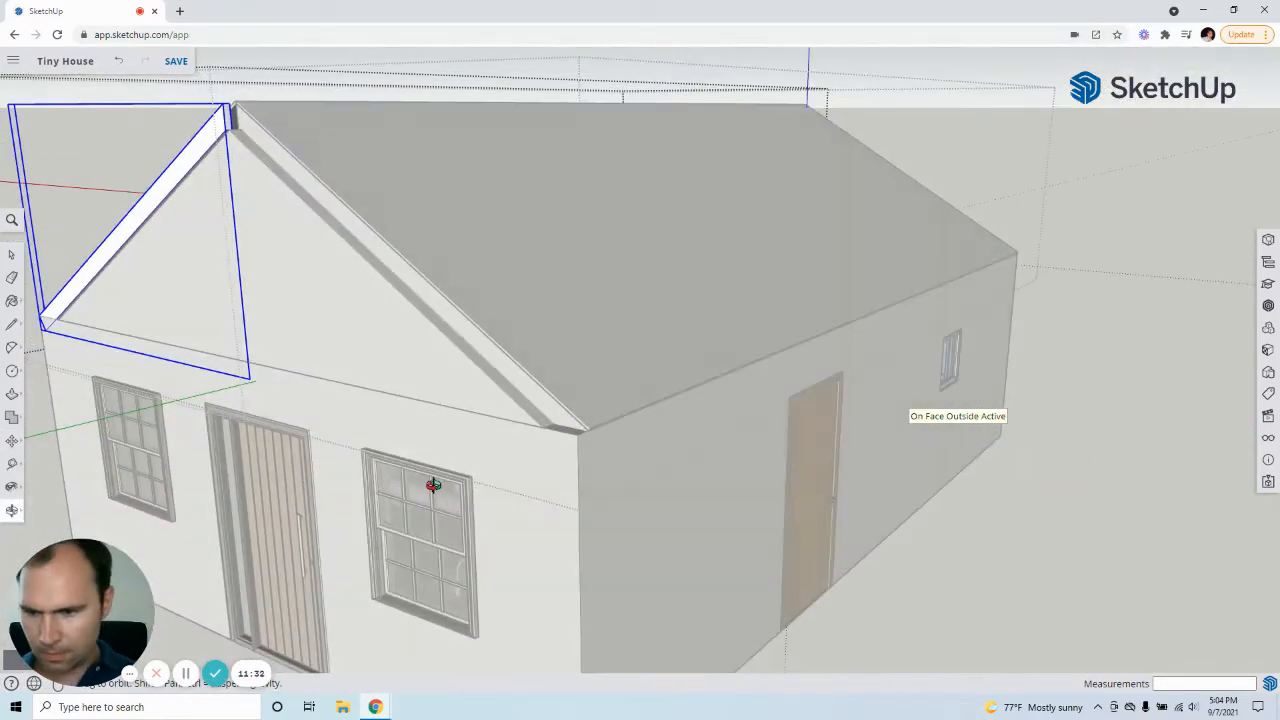
{"action": "key", "text": "space"}
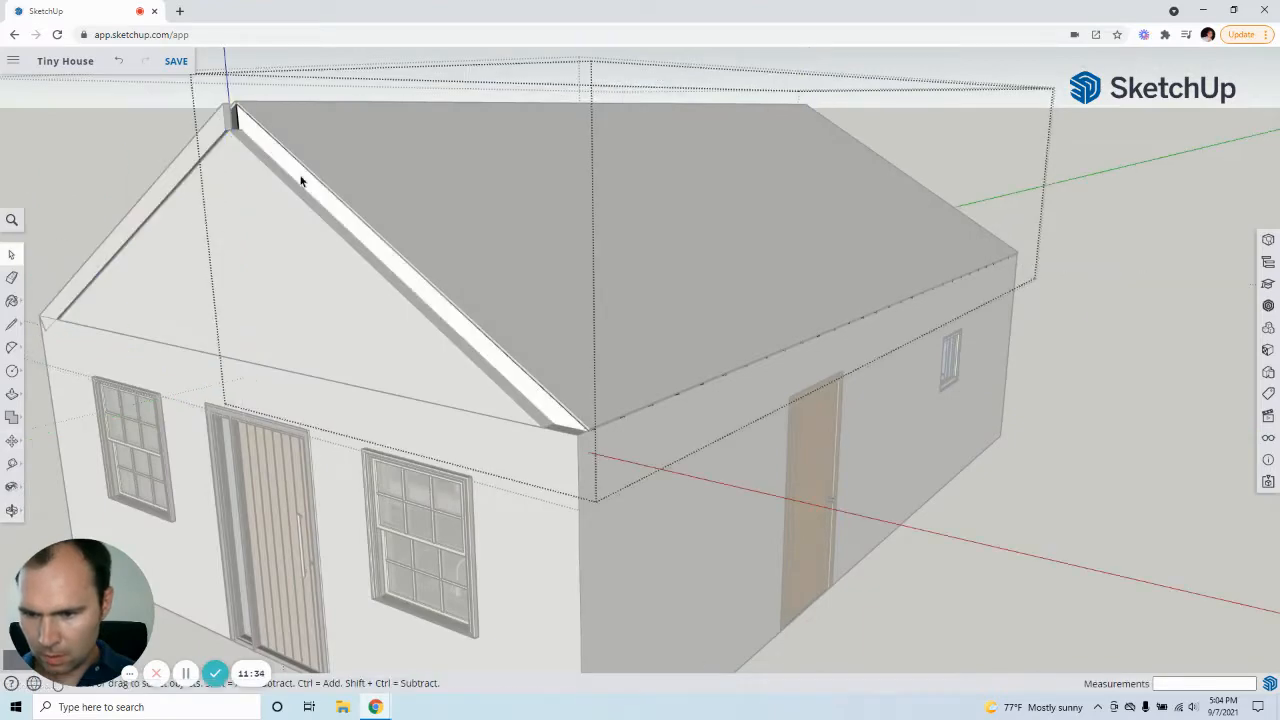
{"action": "left_click", "coordinate": [300, 174]}
{"action": "key", "text": "m"}
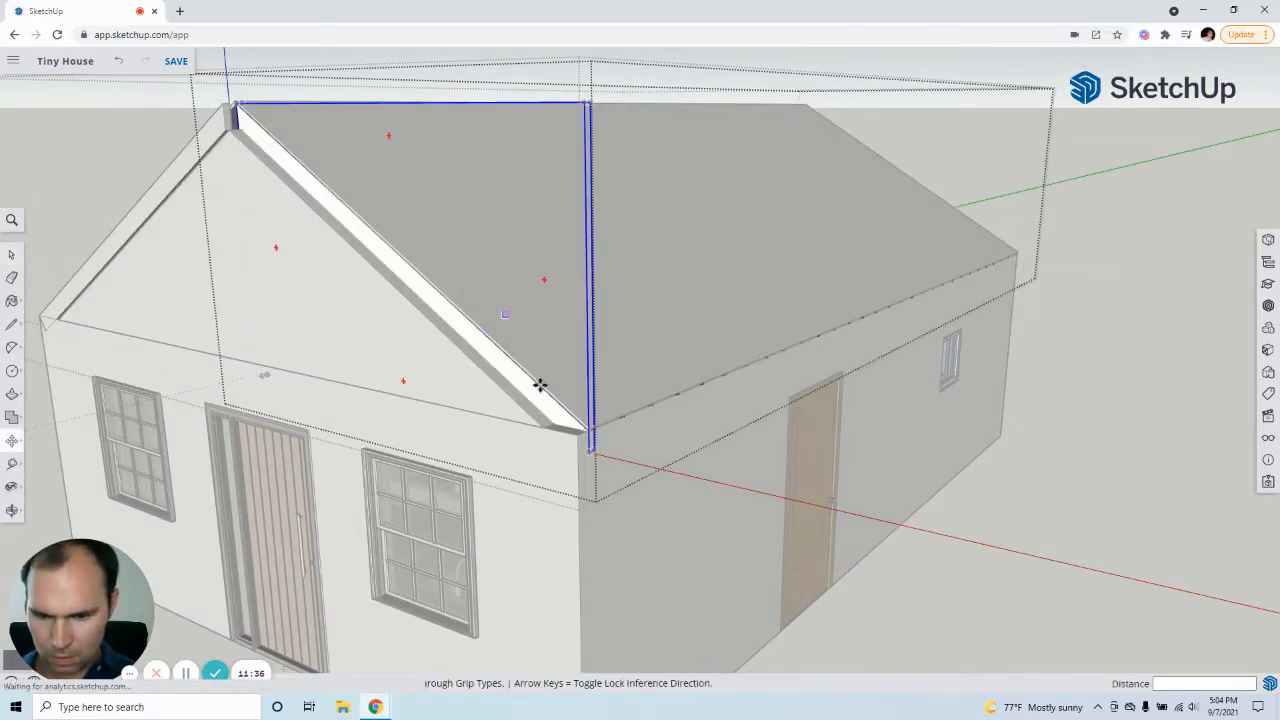
{"action": "scroll", "coordinate": [556, 421], "scroll_direction": "up", "scroll_amount": 4}
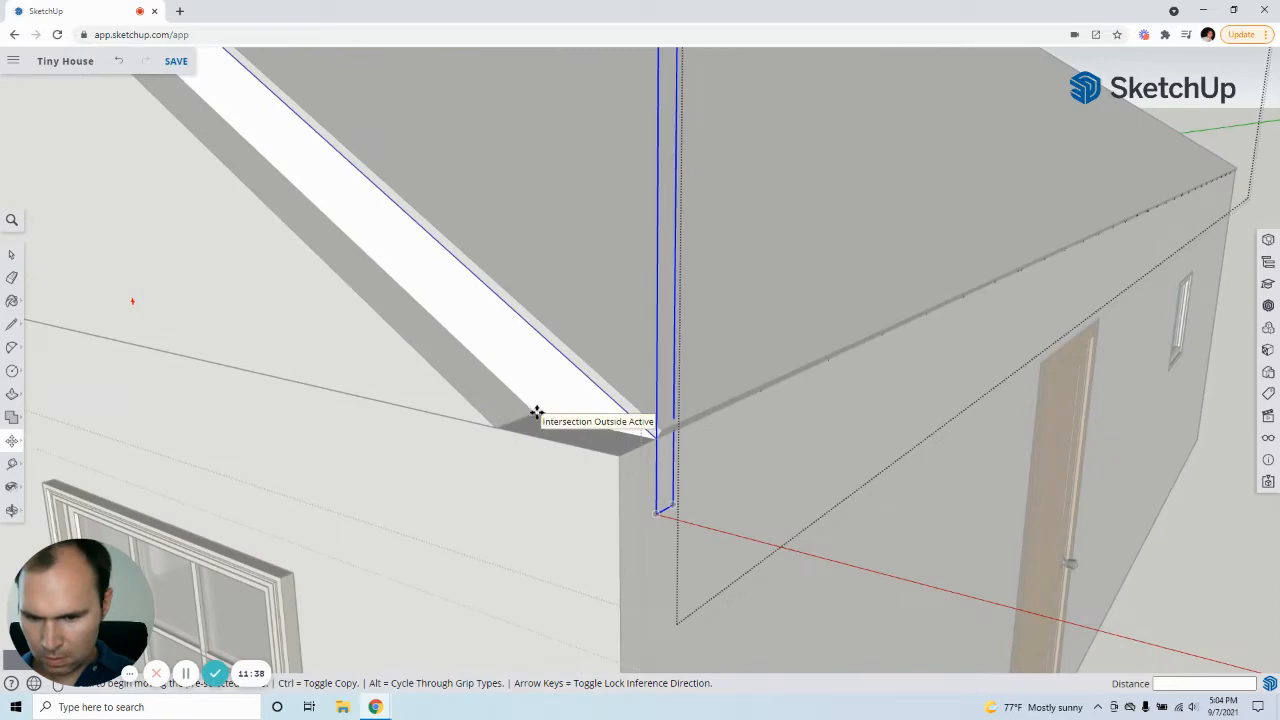
{"action": "left_click", "coordinate": [537, 413]}
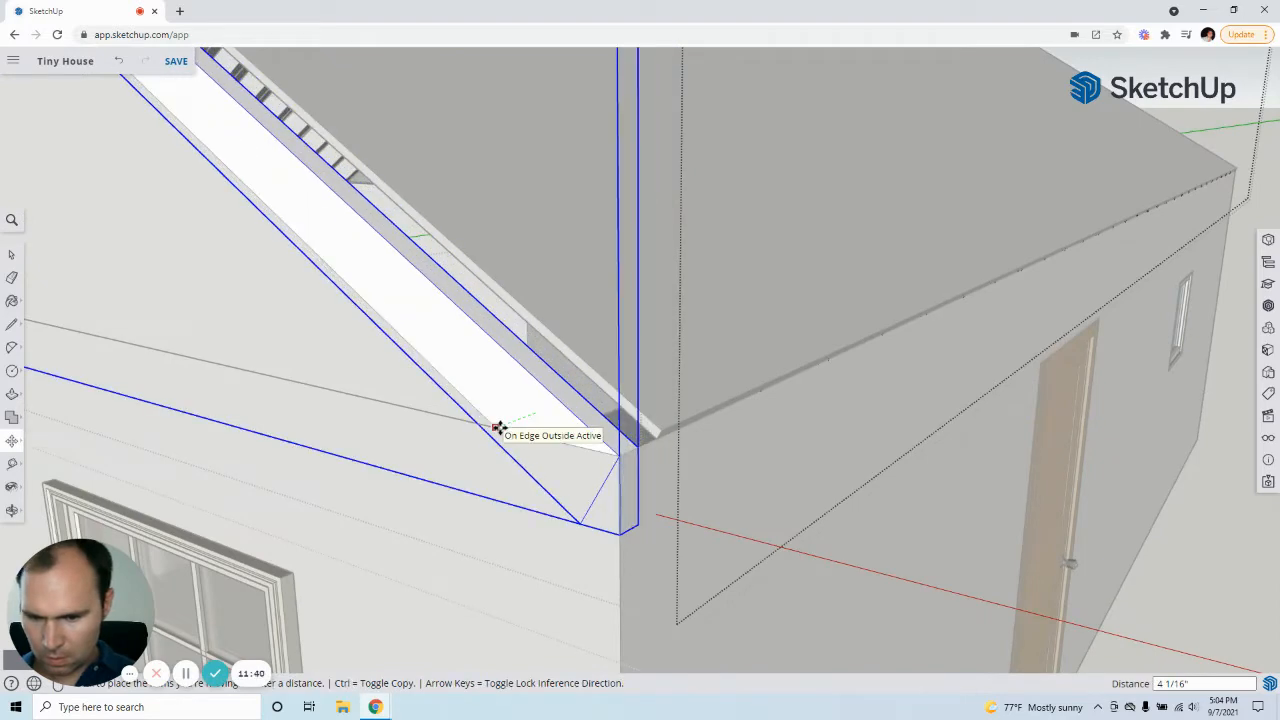
{"action": "left_click", "coordinate": [498, 427]}
{"action": "middle_click_drag", "start_coordinate": [454, 403], "coordinate": [860, 457]}
{"action": "scroll", "coordinate": [858, 457], "scroll_direction": "down", "scroll_amount": 4}
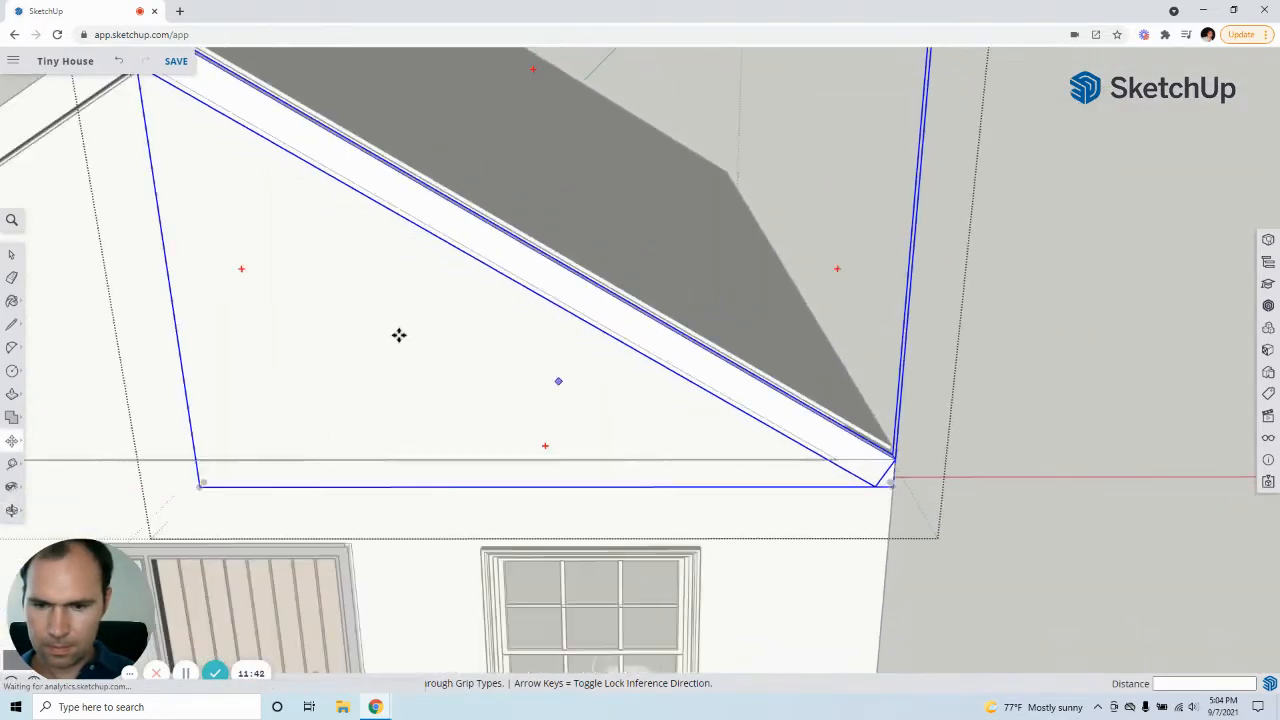
{"action": "middle_click_drag", "start_coordinate": [726, 393], "coordinate": [637, 443]}
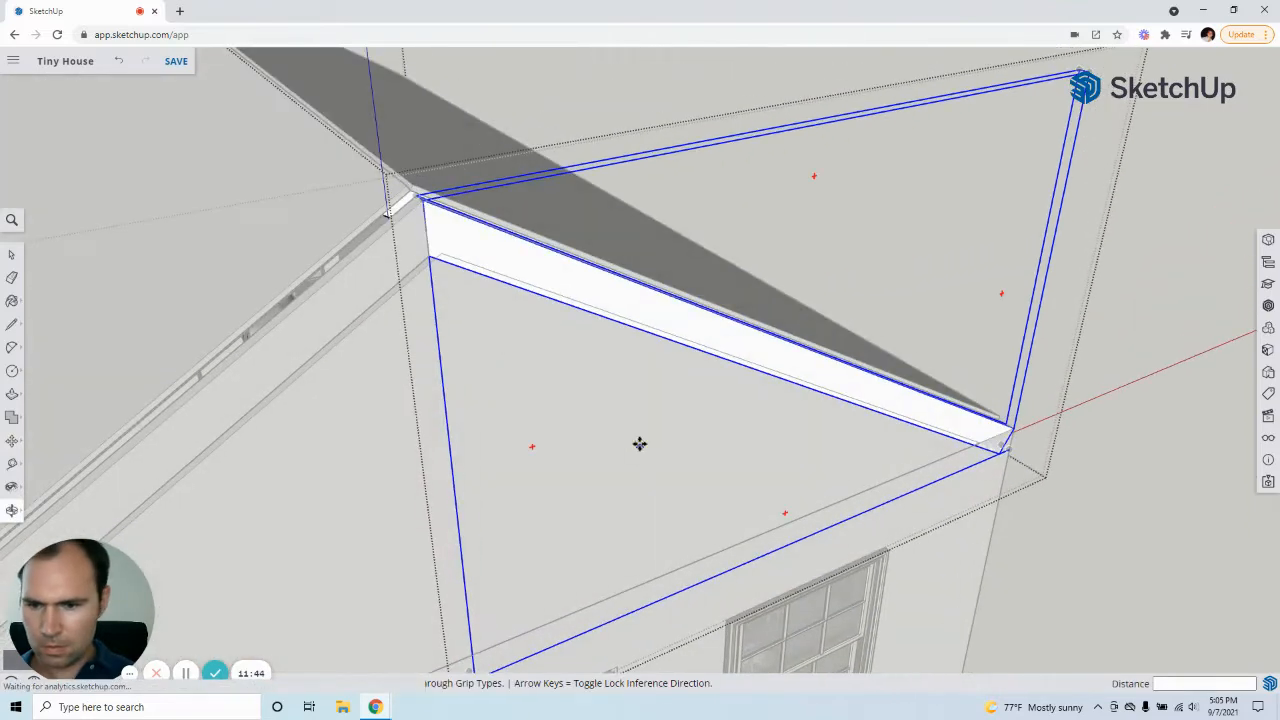
{"action": "left_click", "coordinate": [12, 254]}
{"action": "left_click", "coordinate": [250, 254]}
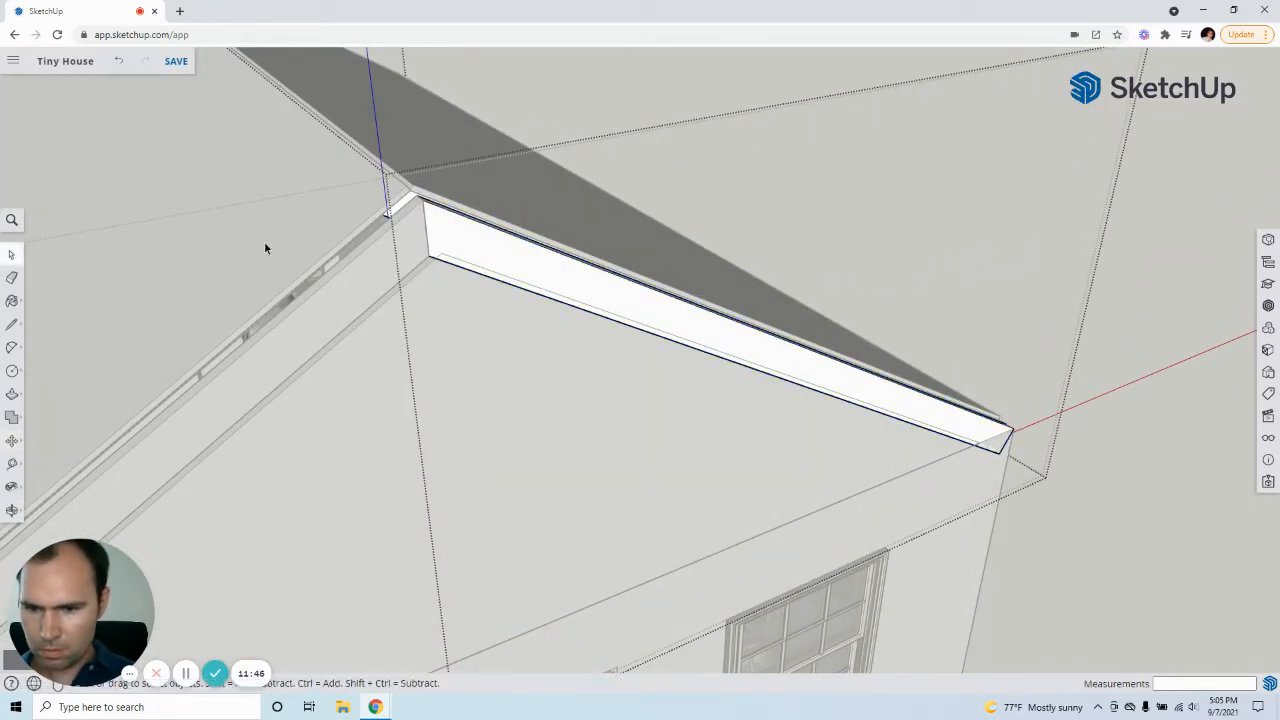
{"action": "left_click", "coordinate": [326, 211]}
Push/Pull the entrance-end edge of the roof panel above the three-window wall 4 1/16" out to the moved rafter's face.
{"action": "scroll", "coordinate": [402, 203], "scroll_direction": "up", "scroll_amount": 5}
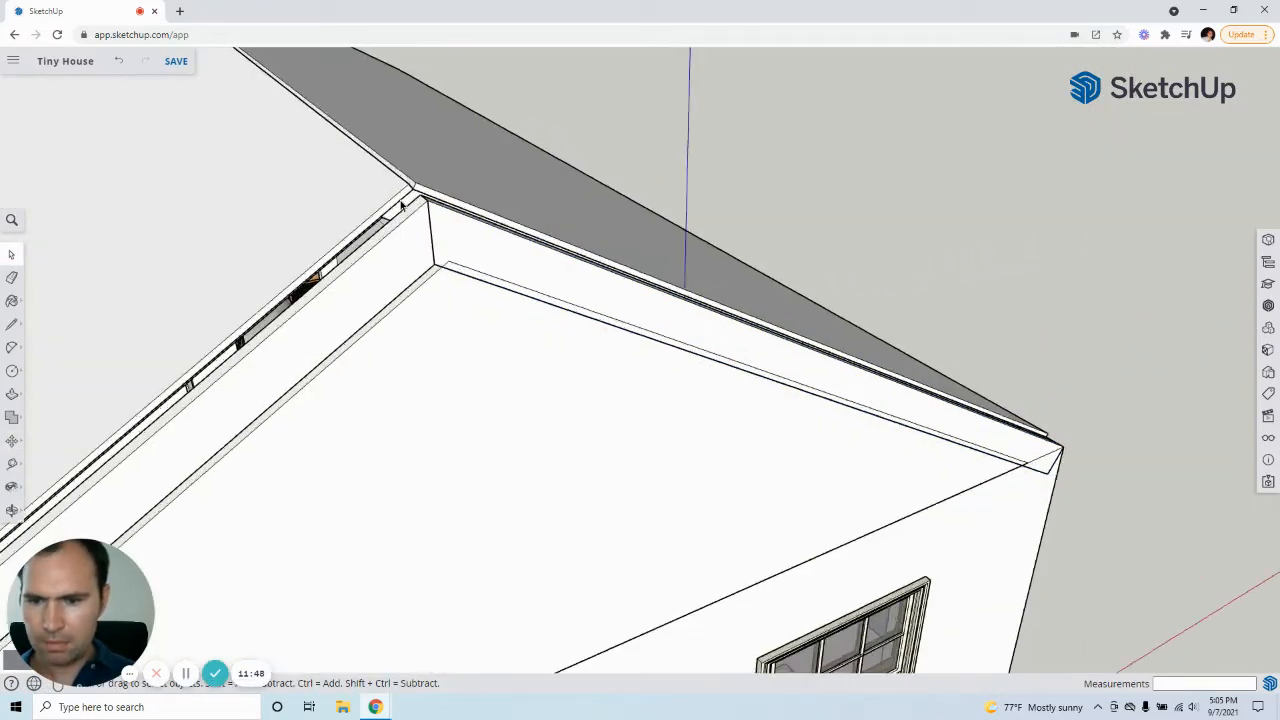
{"action": "double_click", "coordinate": [402, 200]}
{"action": "left_click", "coordinate": [402, 200]}
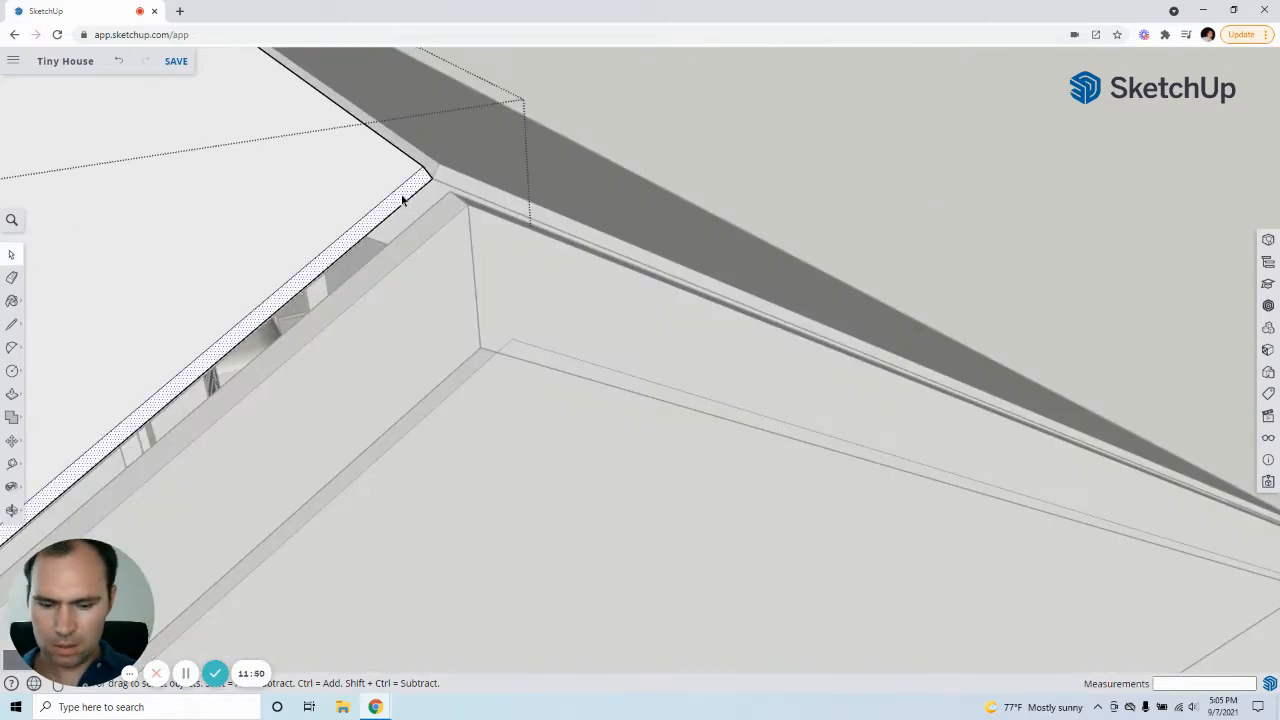
{"action": "key", "text": "p"}
{"action": "left_click", "coordinate": [403, 198]}
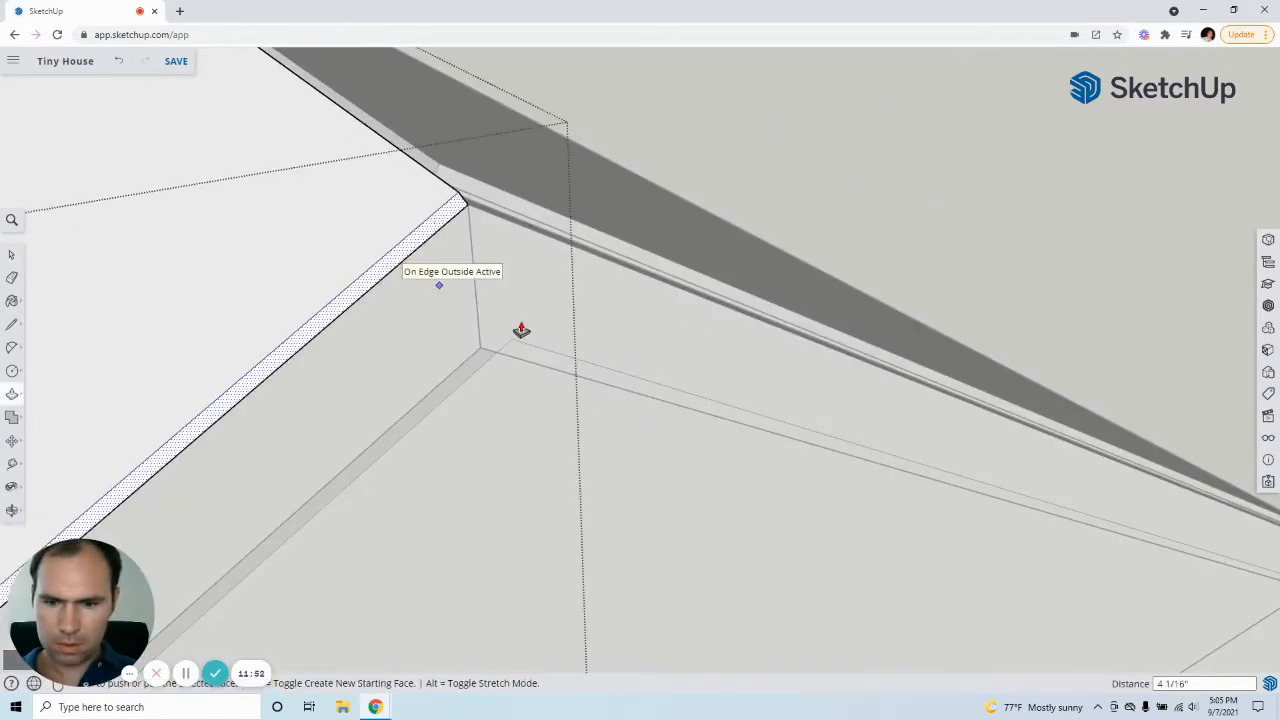
Push/Pull the entrance-end edge of the side-door roof panel 4 1/16" out to its rafter's face, and leave the panel's editing.
{"action": "middle_click_drag", "start_coordinate": [557, 344], "coordinate": [403, 372]}
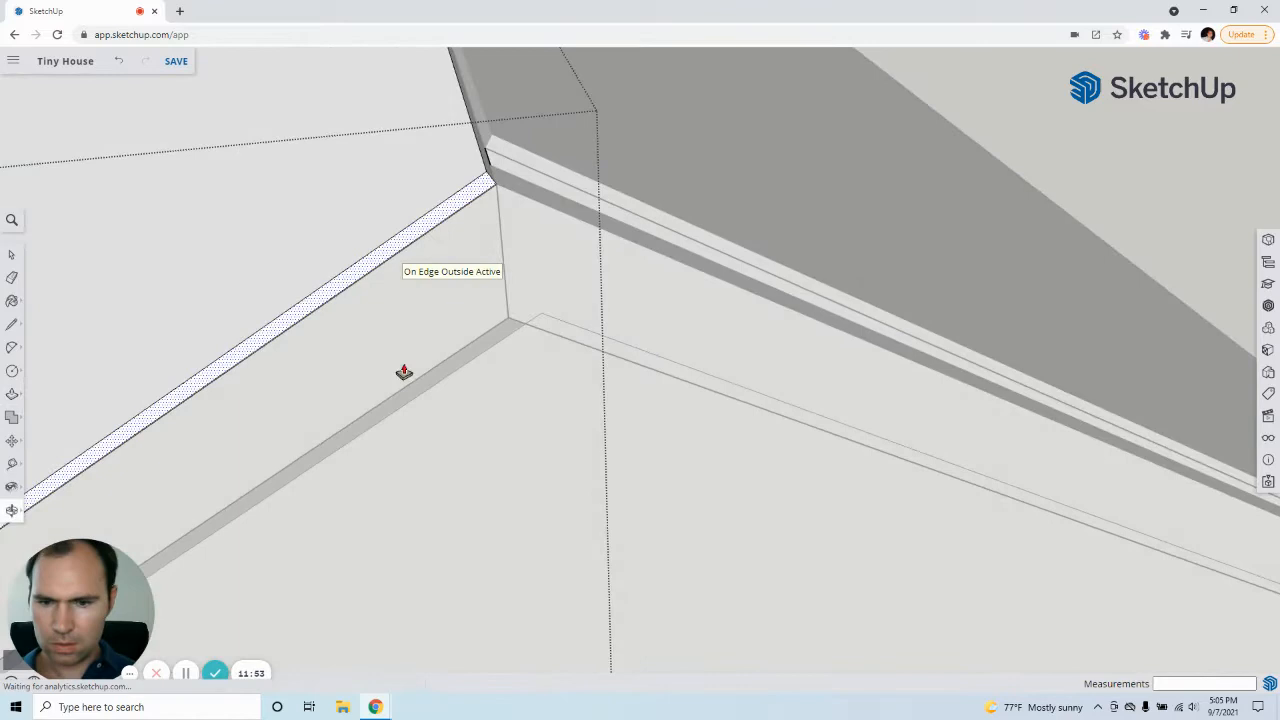
{"action": "left_click", "coordinate": [11, 253]}
{"action": "double_click", "coordinate": [522, 161]}
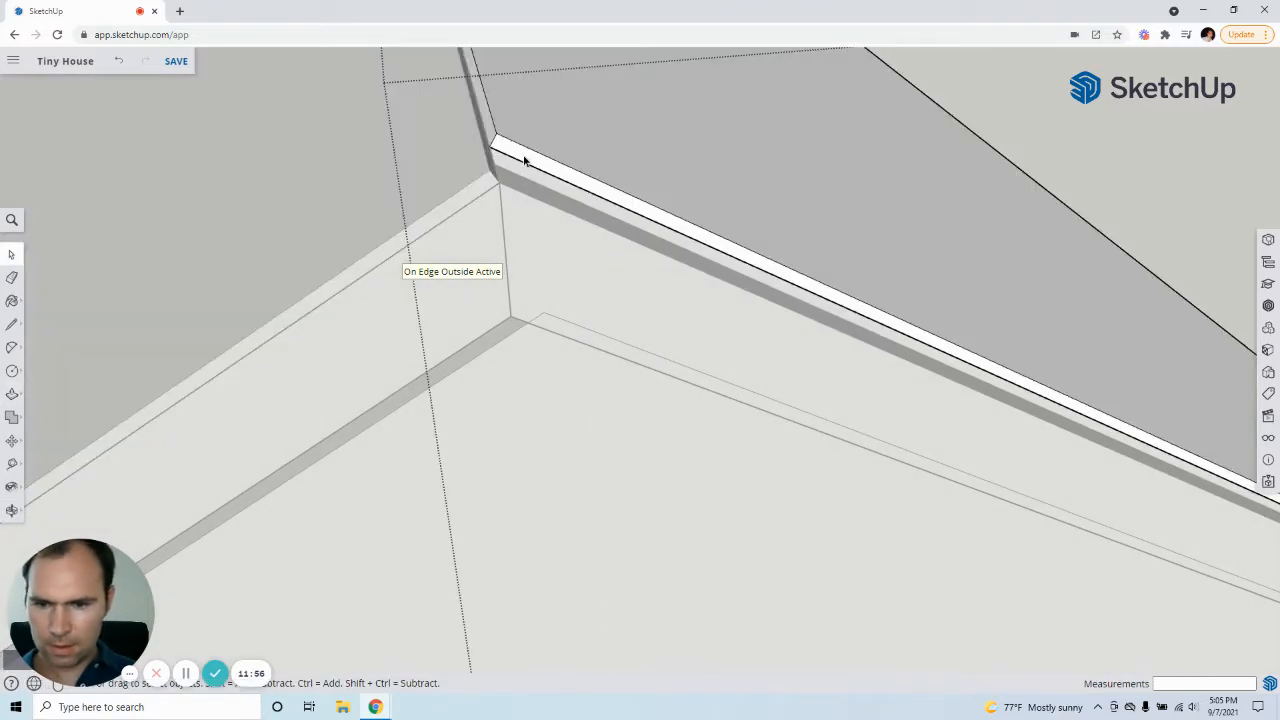
{"action": "key", "text": "p"}
{"action": "left_click", "coordinate": [523, 158]}
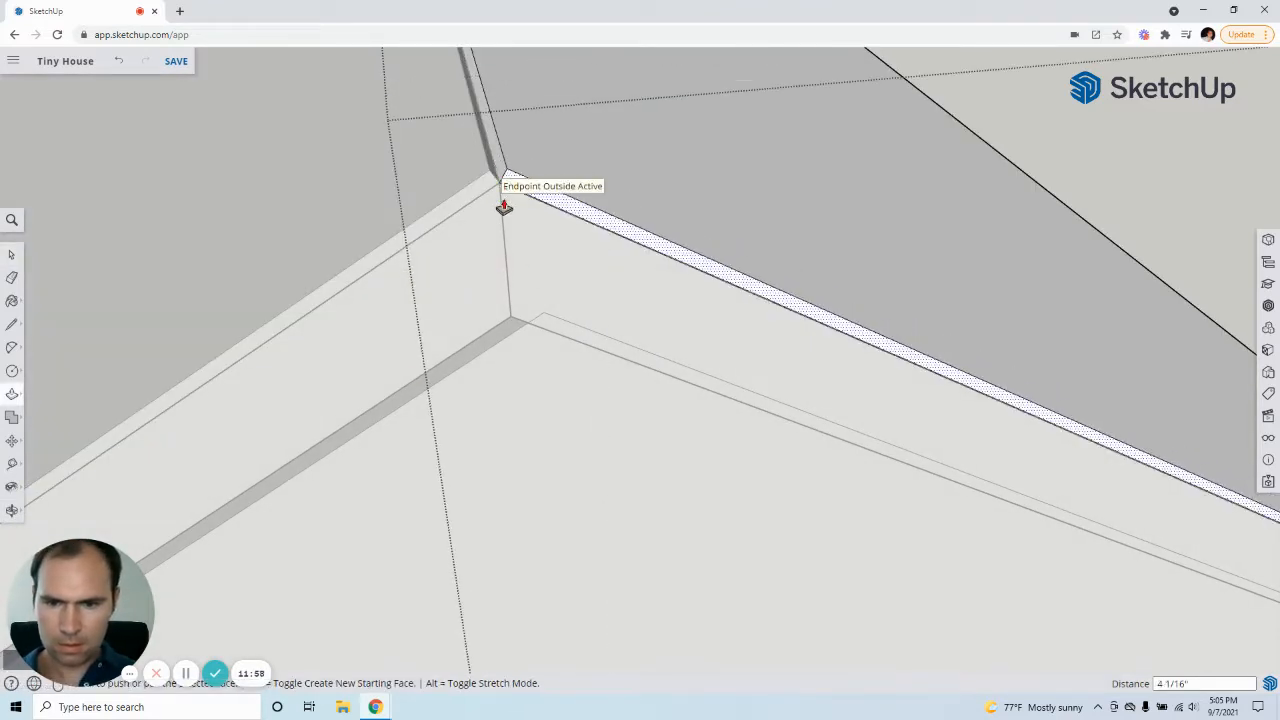
{"action": "scroll", "coordinate": [543, 351], "scroll_direction": "down", "scroll_amount": 2}
{"action": "middle_click_drag", "start_coordinate": [543, 351], "coordinate": [554, 297]}
{"action": "left_click", "coordinate": [11, 254]}
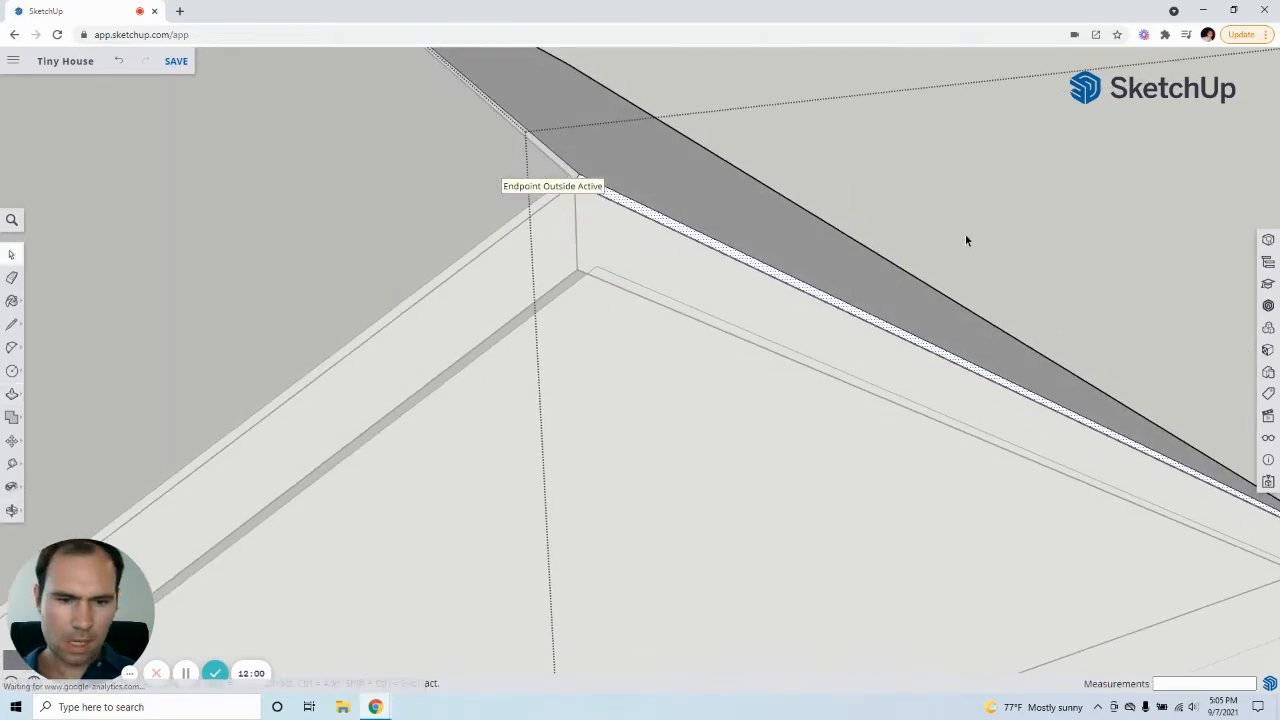
{"action": "left_click", "coordinate": [970, 237]}
Move the entrance gable triangle by its peak to the corner where the undersides of the two end rafters meet, and deselect it.
{"action": "middle_click_drag", "start_coordinate": [676, 349], "coordinate": [312, 253]}
{"action": "left_click", "coordinate": [329, 248]}
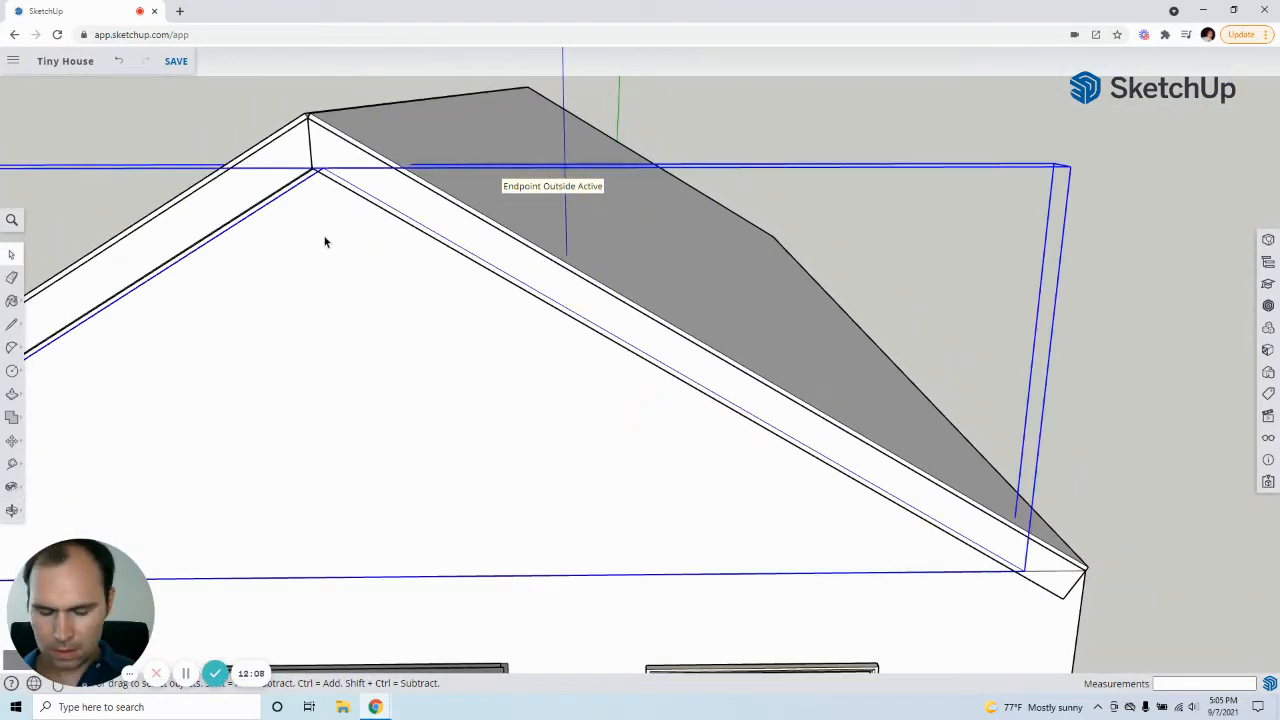
{"action": "key", "text": "m"}
{"action": "scroll", "coordinate": [367, 161], "scroll_direction": "up", "scroll_amount": 3}
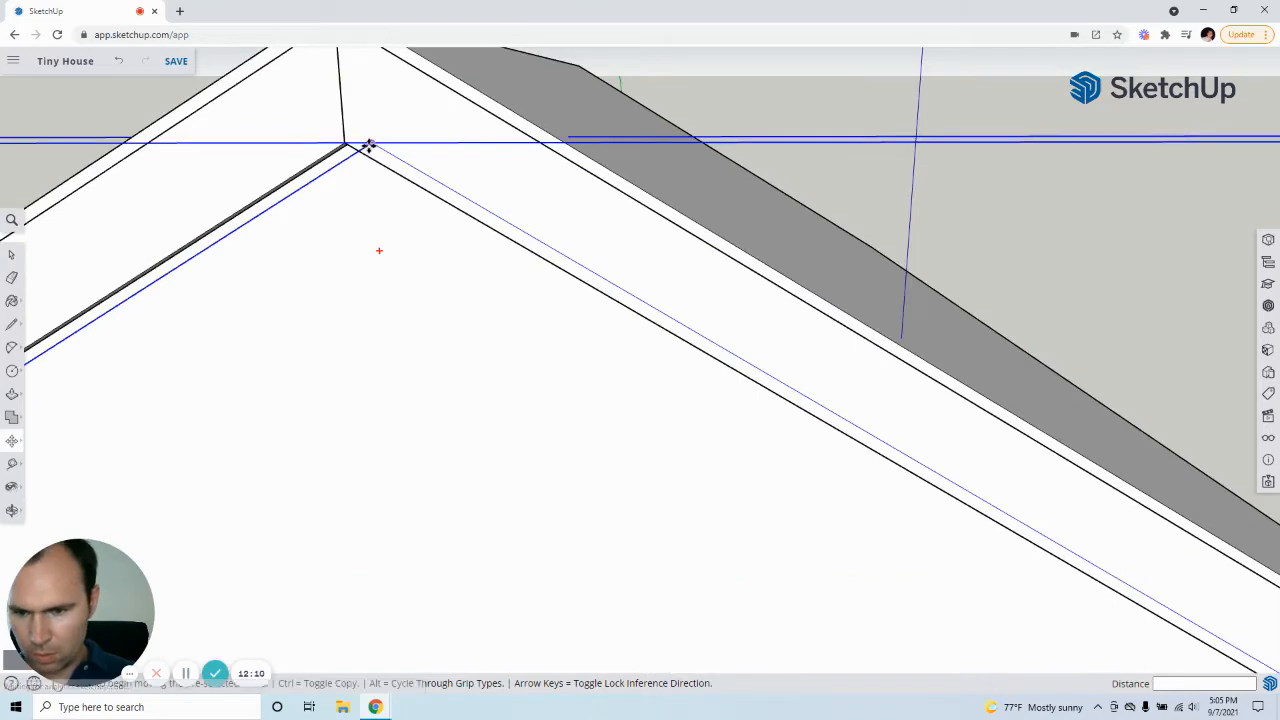
{"action": "left_click", "coordinate": [362, 145]}
{"action": "left_click", "coordinate": [350, 145]}
{"action": "scroll", "coordinate": [543, 183], "scroll_direction": "down", "scroll_amount": 5}
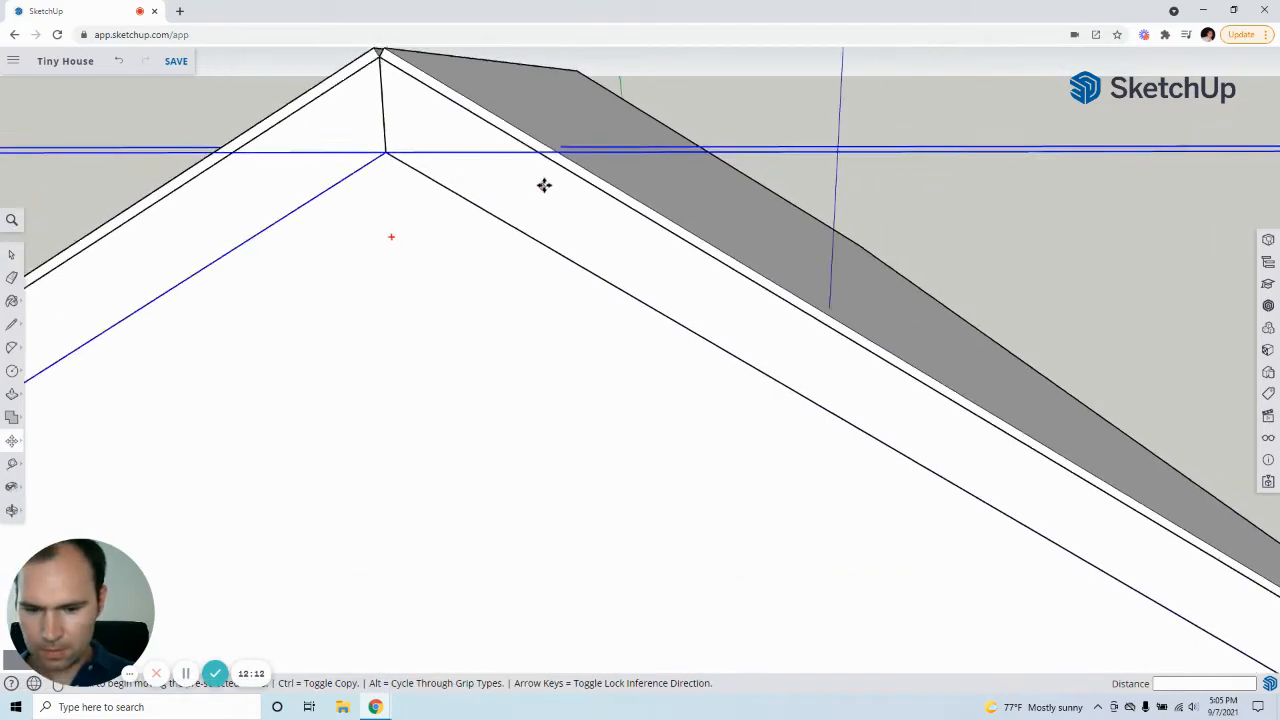
{"action": "scroll", "coordinate": [1042, 476], "scroll_direction": "down", "scroll_amount": 6}
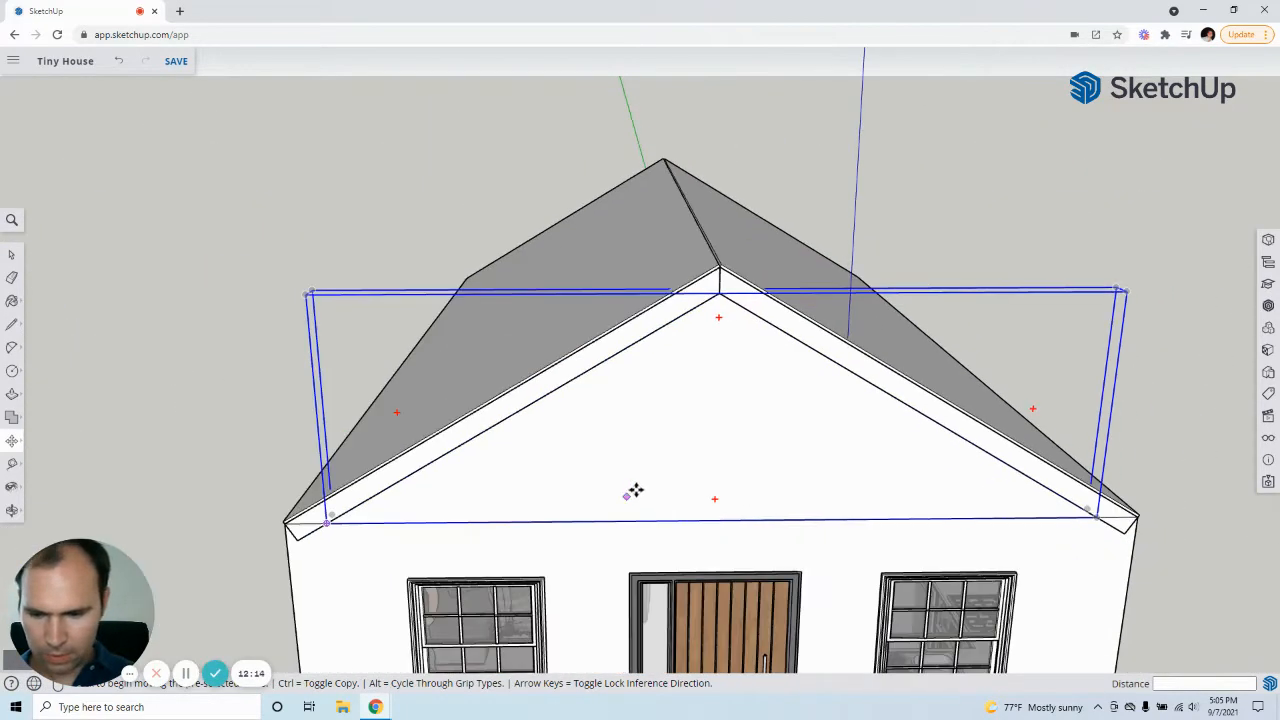
{"action": "left_click", "coordinate": [12, 254]}
{"action": "left_click", "coordinate": [195, 266]}
{"action": "middle_click_drag", "start_coordinate": [631, 427], "coordinate": [718, 424]}
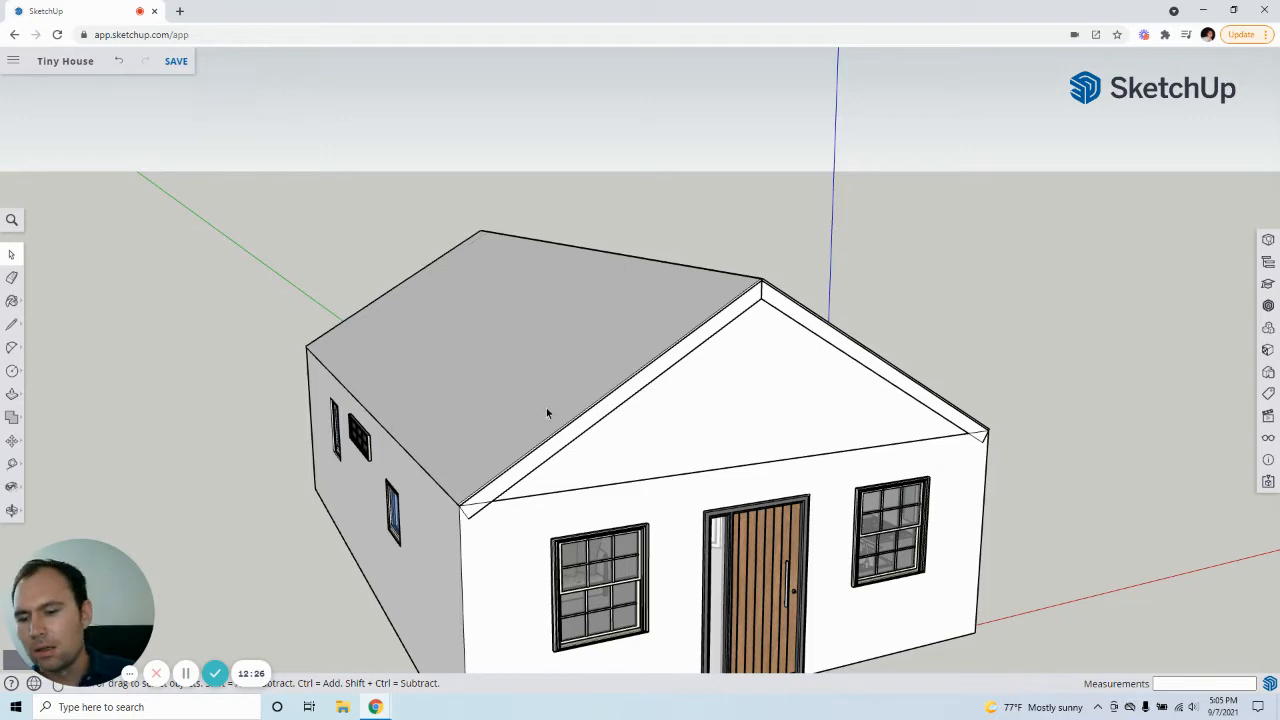
{"action": "middle_click_drag", "start_coordinate": [543, 423], "coordinate": [431, 386]}
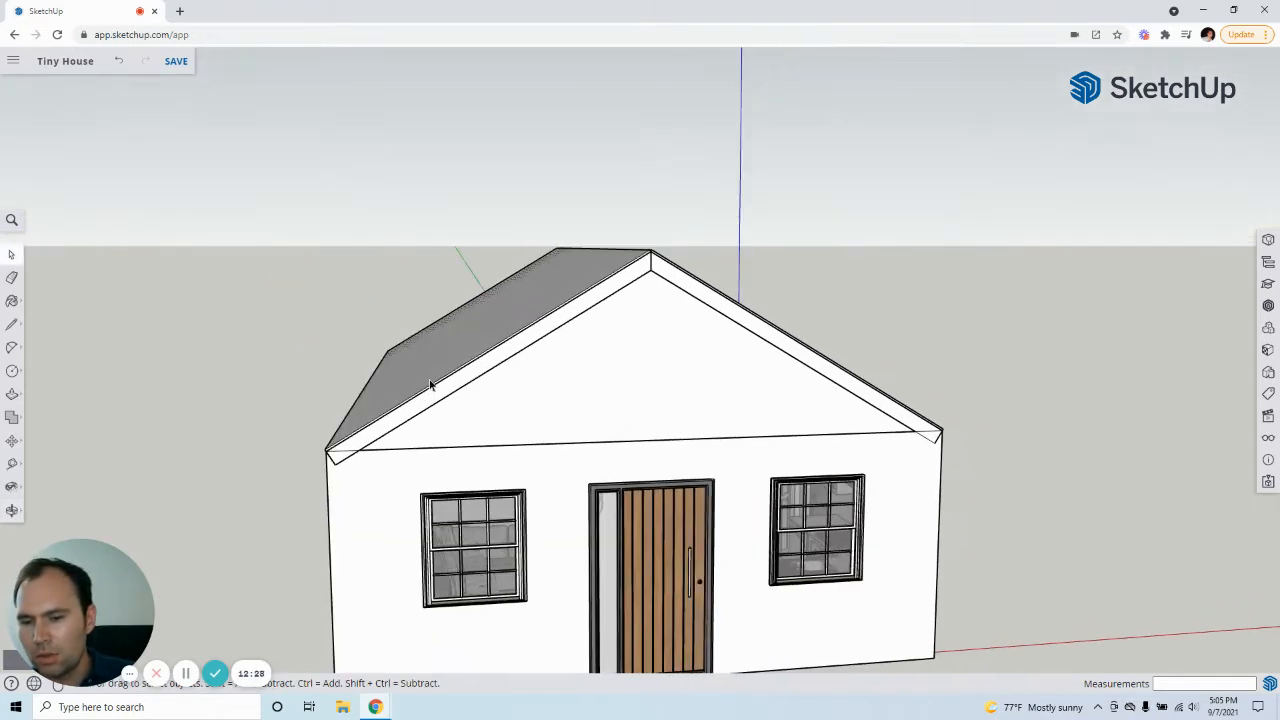
Try to rotate the rafter group on the slope above the three-window wall by about -4.6 degrees in the gable plane.
{"action": "left_click", "coordinate": [412, 417]}
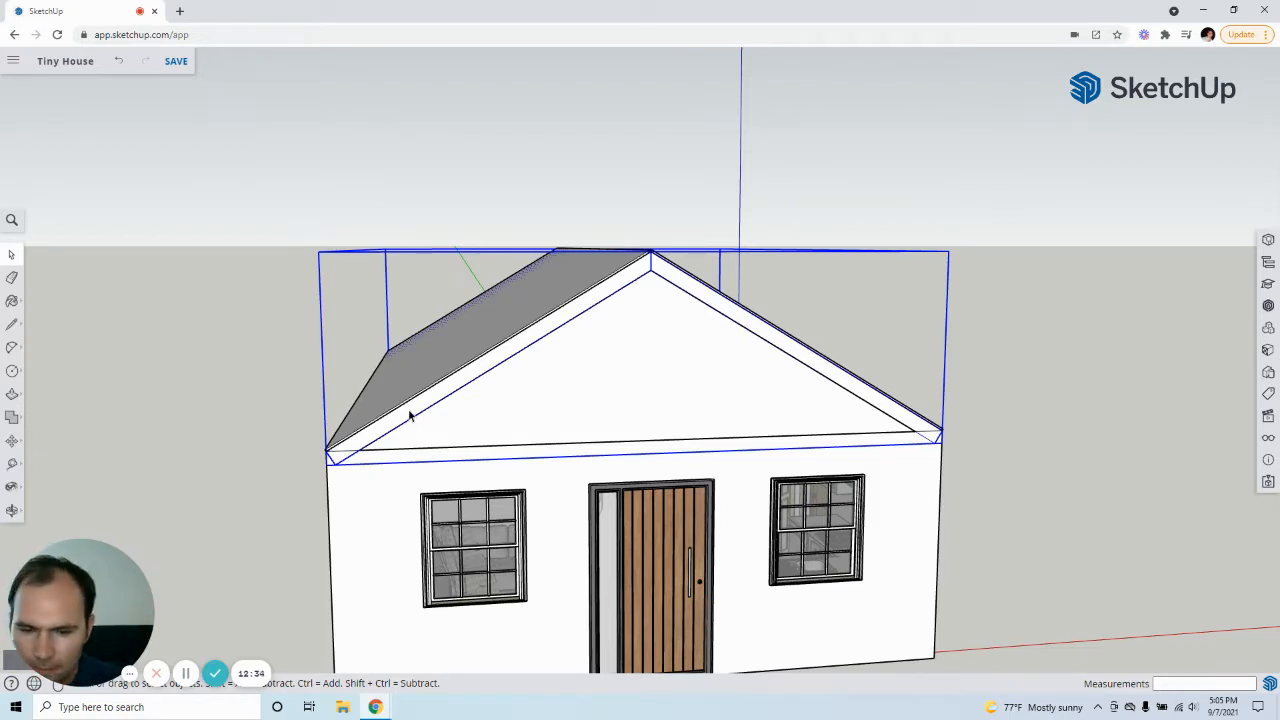
{"action": "double_click", "coordinate": [411, 416]}
{"action": "left_click", "coordinate": [412, 417]}
{"action": "middle_click_drag", "start_coordinate": [397, 415], "coordinate": [465, 397]}
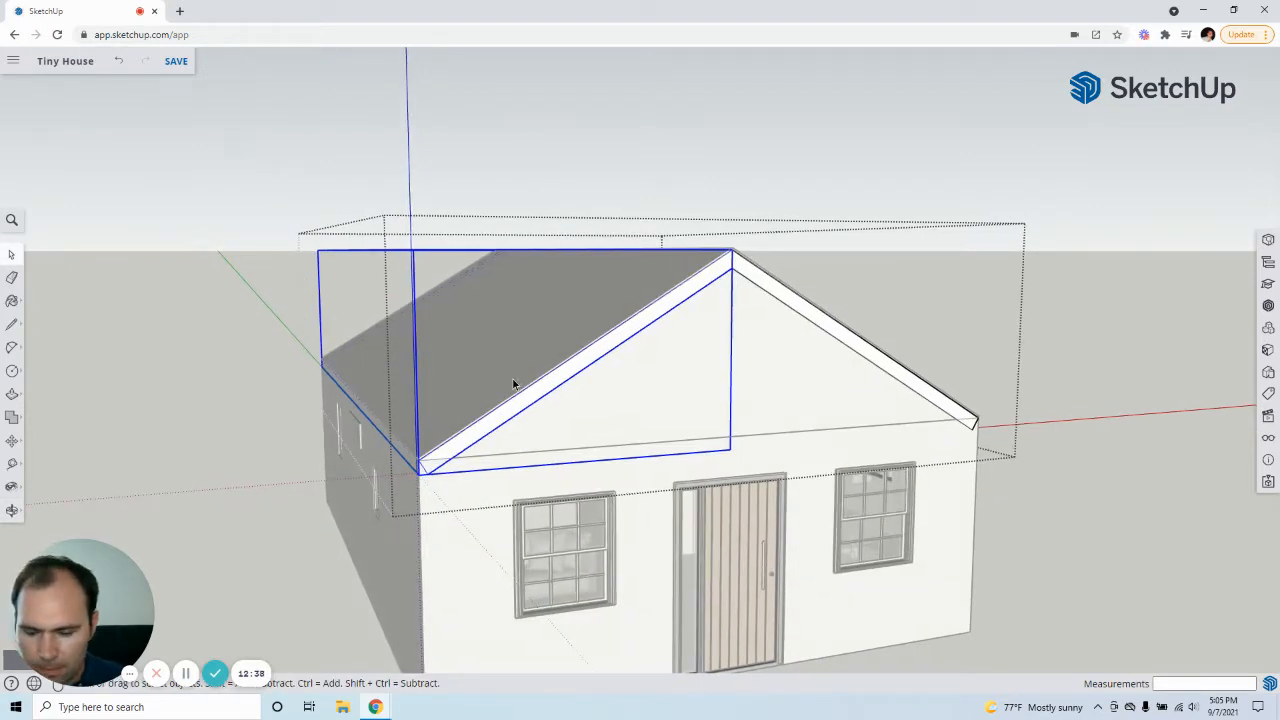
{"action": "key", "text": "m"}
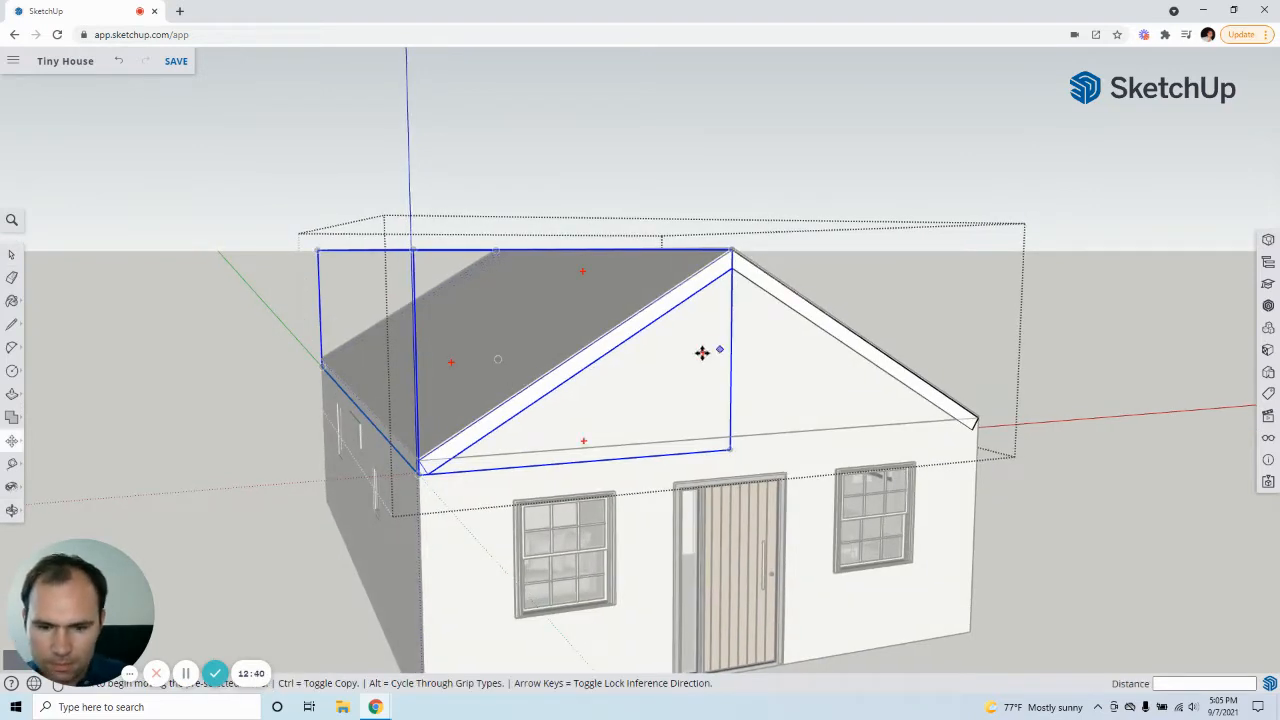
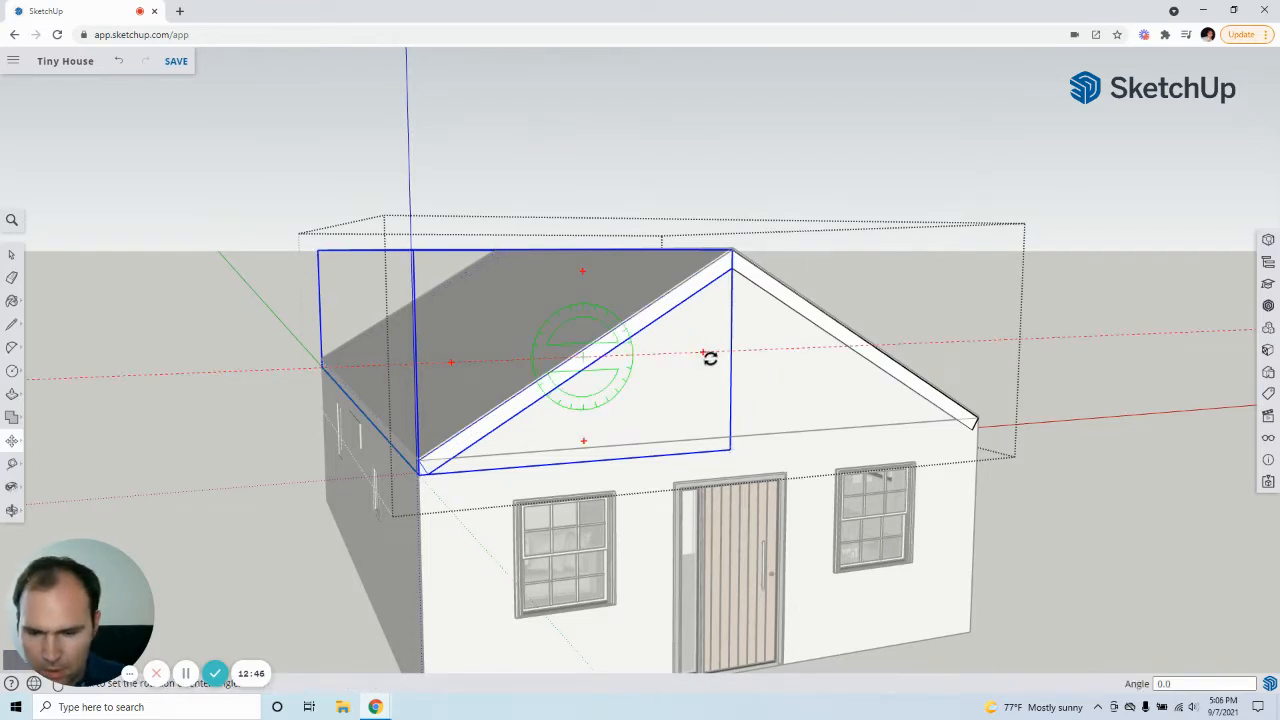
{"action": "left_click", "coordinate": [709, 358]}
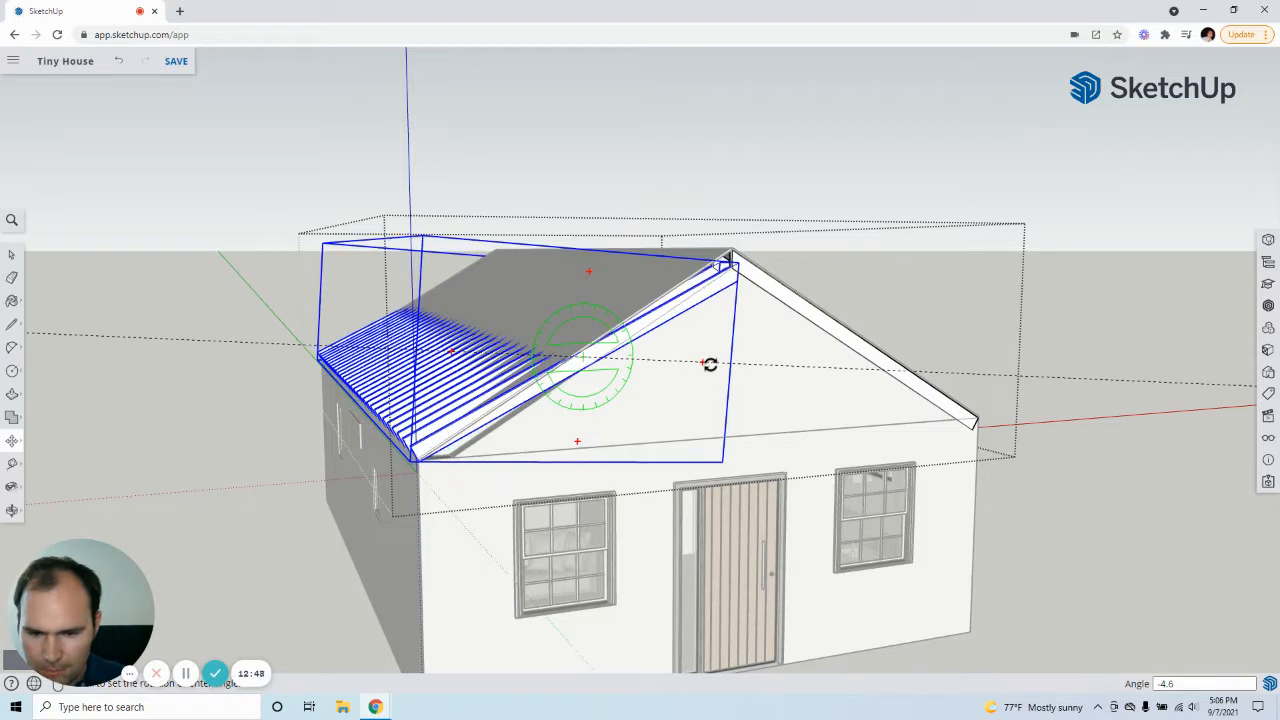
{"action": "left_click", "coordinate": [708, 364]}
Try to scale those rafters outward past the eave by a factor of about 1.07 and move them up about 6 3/8" to the ridge.
{"action": "key", "text": "s"}
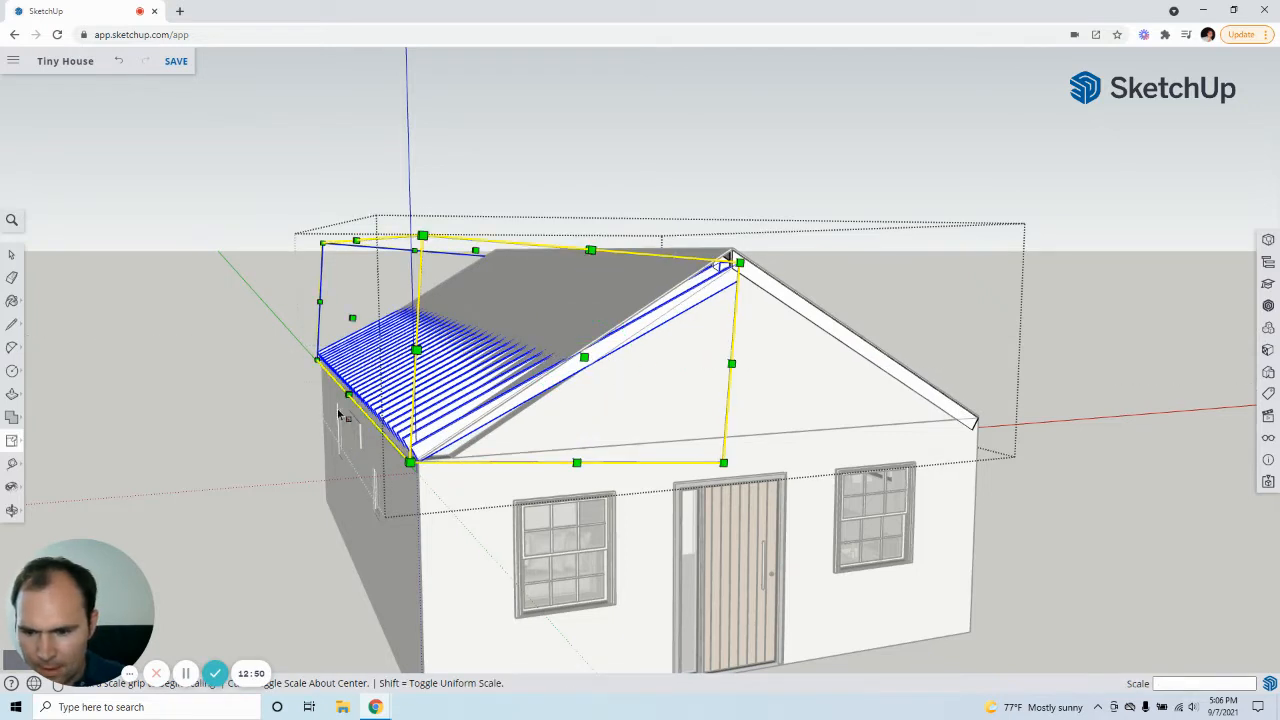
{"action": "left_click", "coordinate": [344, 320]}
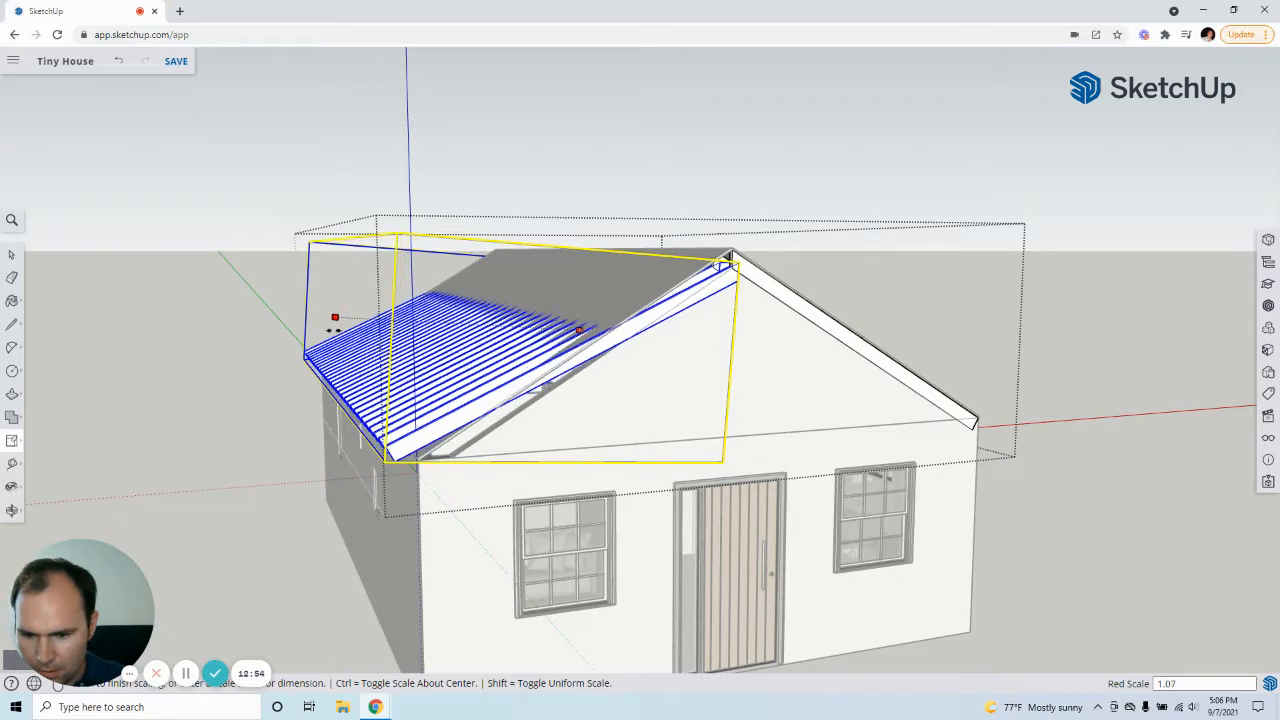
{"action": "left_click", "coordinate": [340, 324]}
{"action": "middle_click_drag", "start_coordinate": [436, 480], "coordinate": [412, 437]}
{"action": "key", "text": "m"}
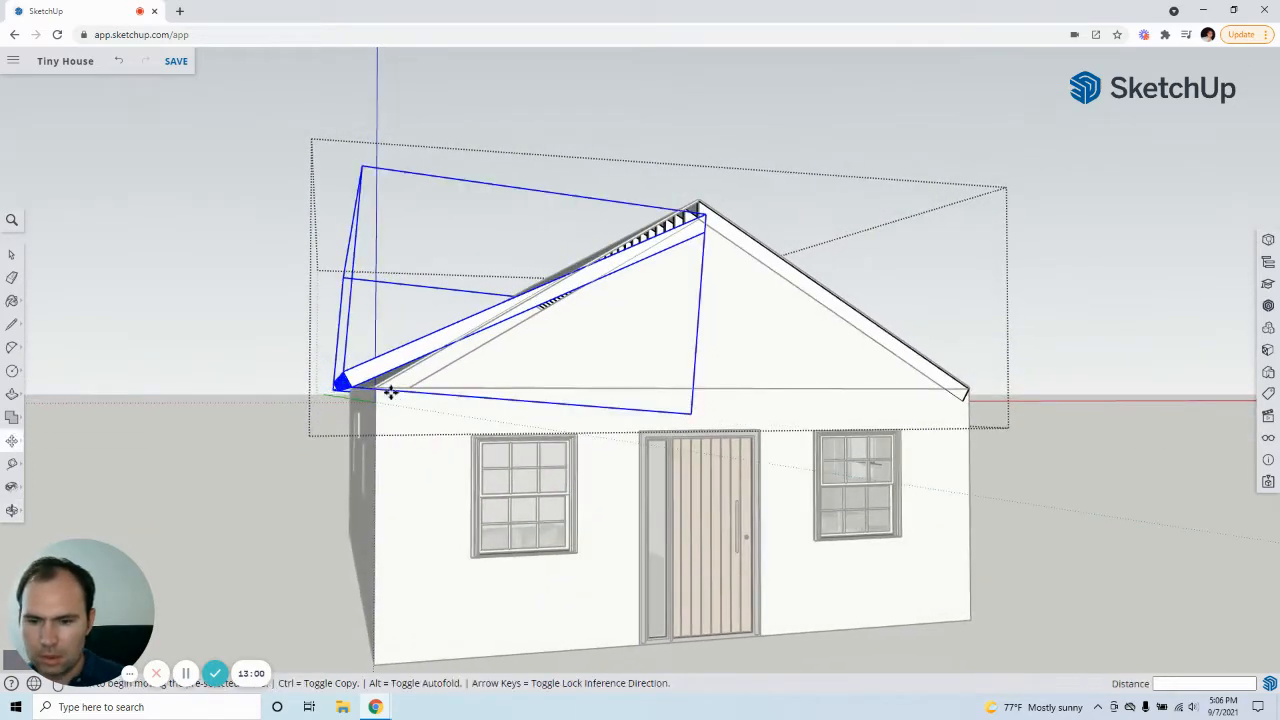
{"action": "left_click", "coordinate": [400, 360]}
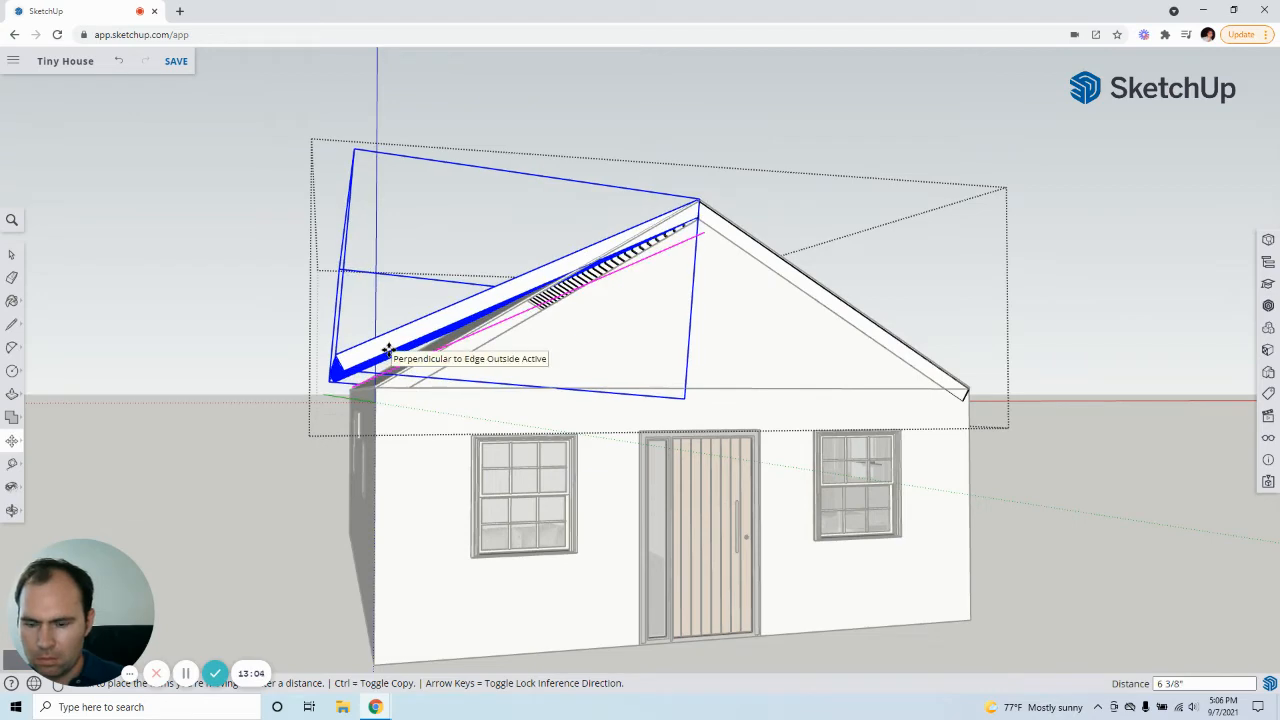
{"action": "left_click", "coordinate": [388, 352]}
Undo the move, scaling and rotation of the rafters and leave the rafter group's editing.
{"action": "middle_click_drag", "start_coordinate": [414, 406], "coordinate": [387, 402]}
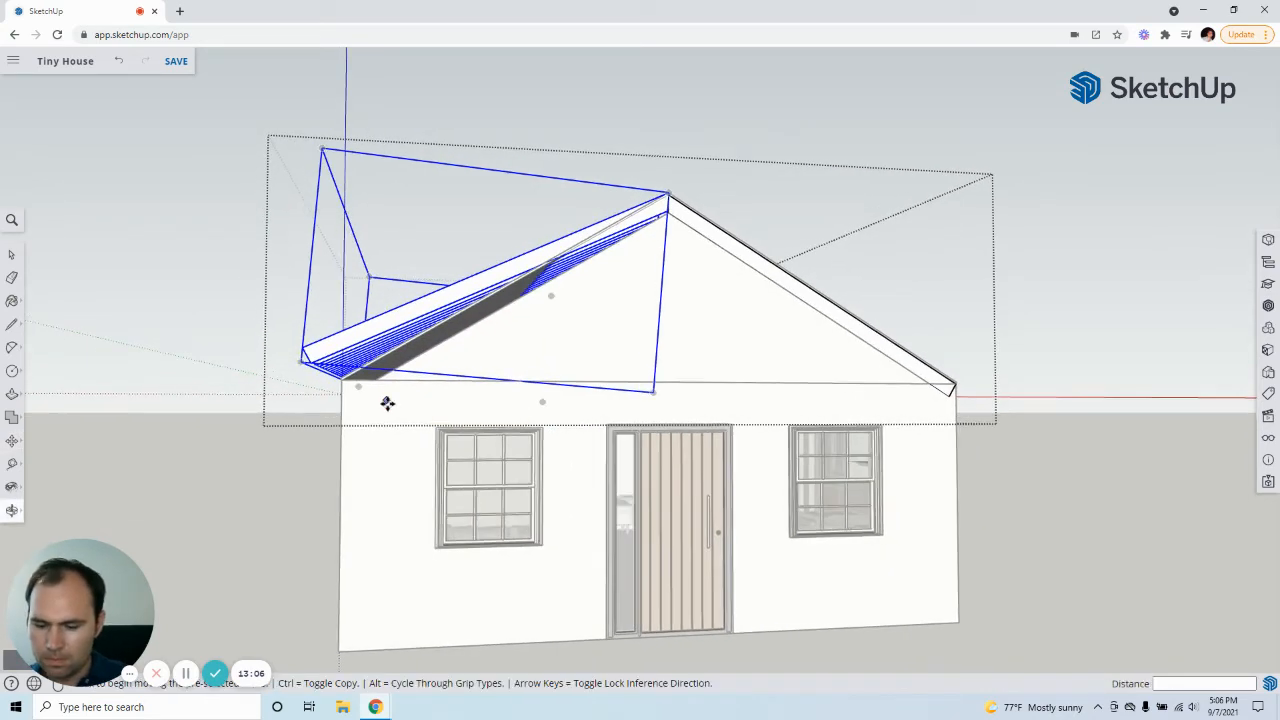
{"action": "key", "text": "ctrl+z"}
{"action": "key", "text": "ctrl+z"}
{"action": "key", "text": "ctrl+z"}
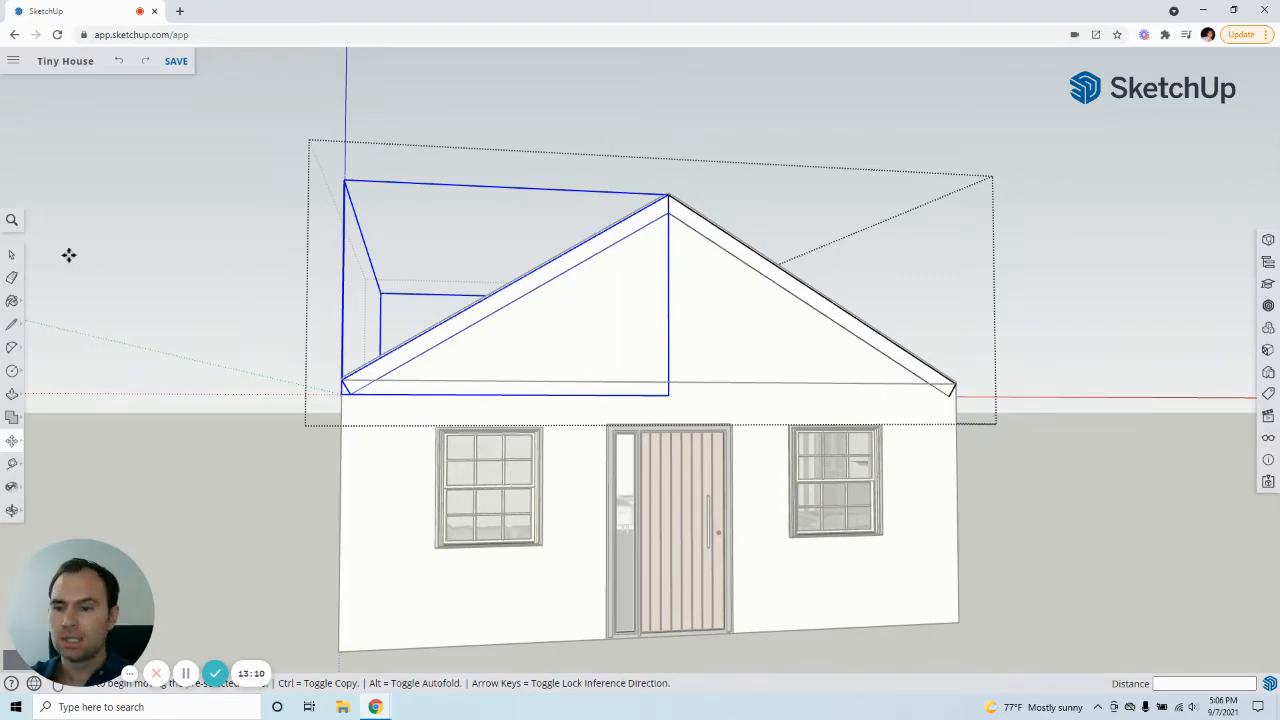
{"action": "key", "text": "ctrl+z"}
{"action": "middle_click_drag", "start_coordinate": [280, 337], "coordinate": [186, 403]}
{"action": "key", "text": "space"}
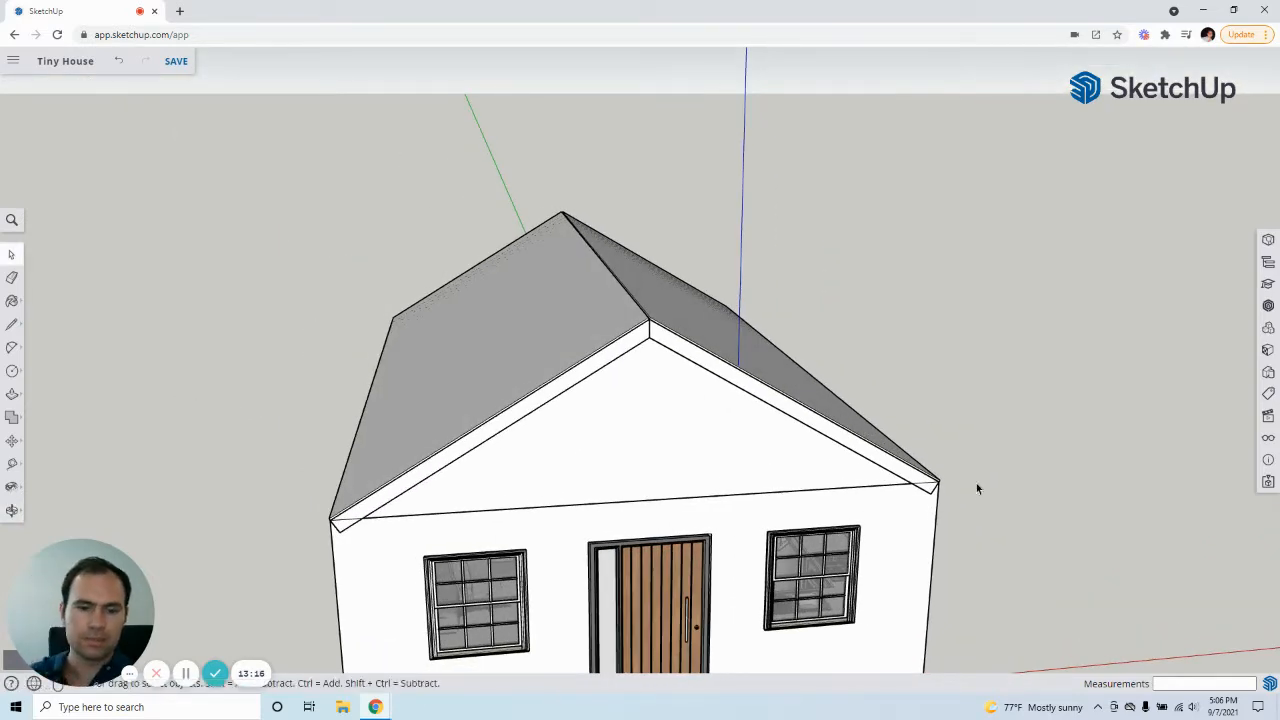
Open the roof panel above the three-window wall for editing and select its sloped top face.
{"action": "middle_click_drag", "start_coordinate": [977, 484], "coordinate": [1087, 496]}
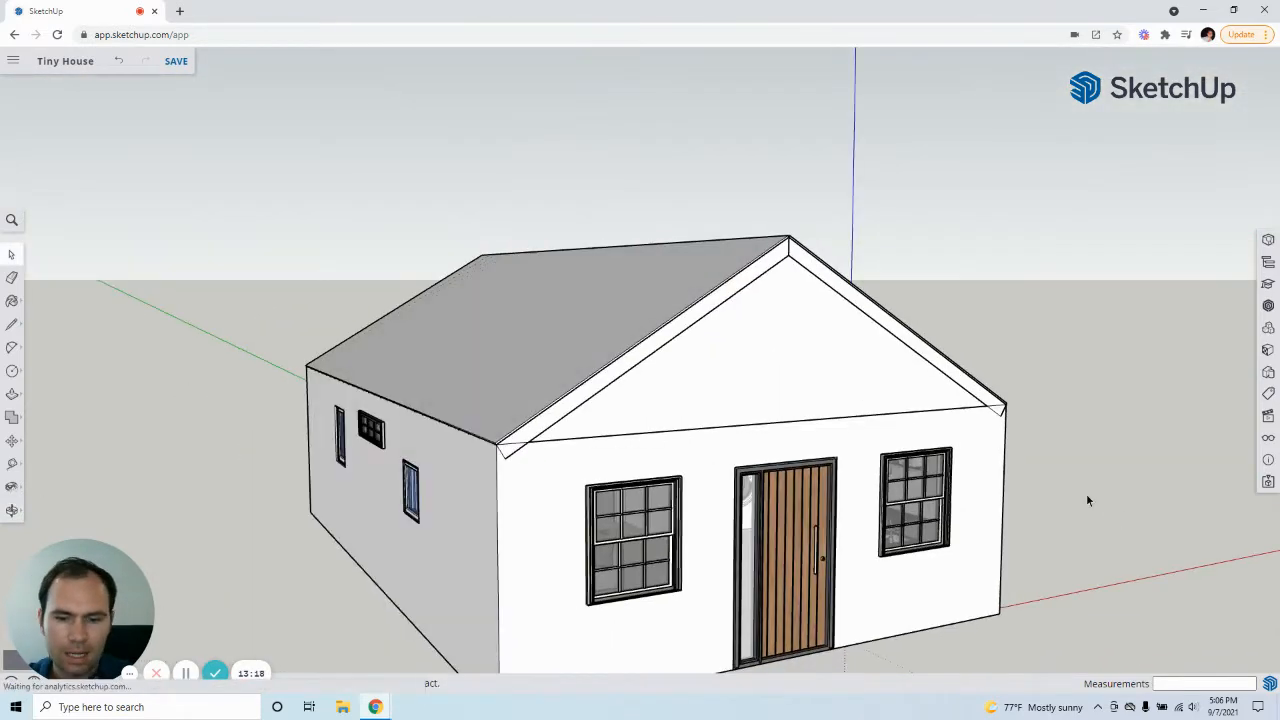
{"action": "middle_click_drag", "start_coordinate": [789, 410], "coordinate": [1177, 394]}
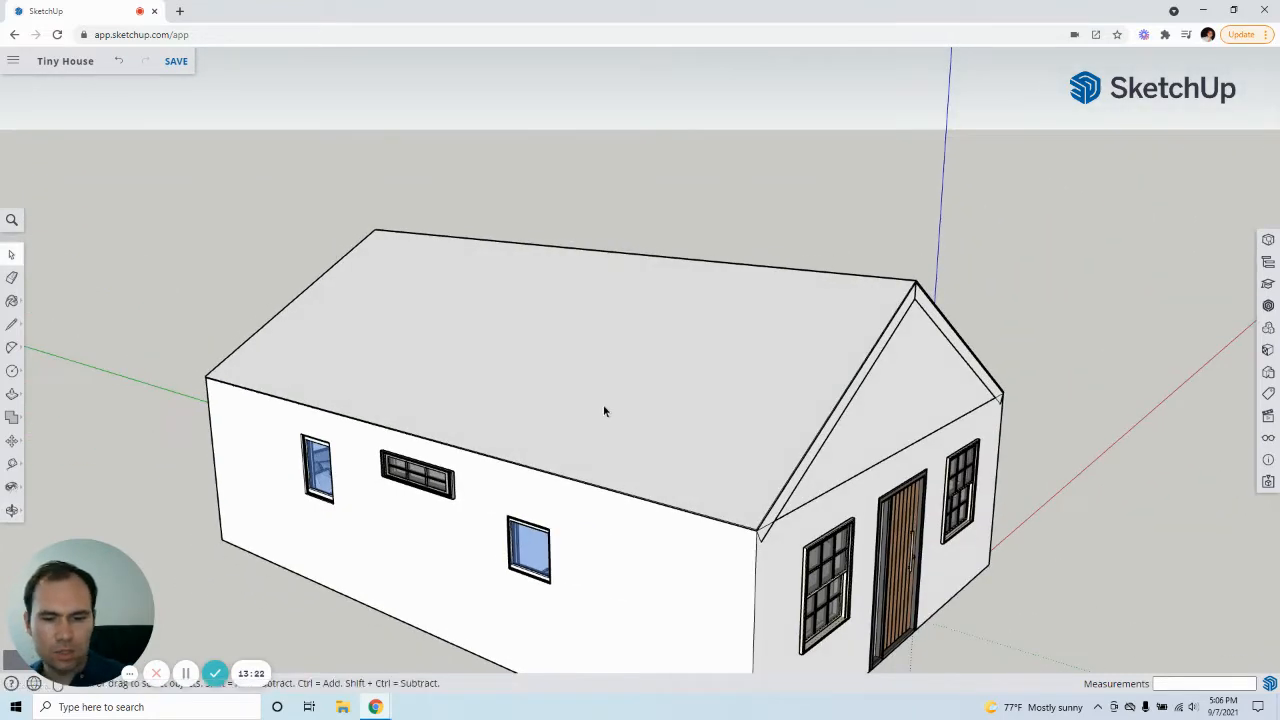
{"action": "double_click", "coordinate": [692, 394]}
{"action": "left_click", "coordinate": [680, 386]}
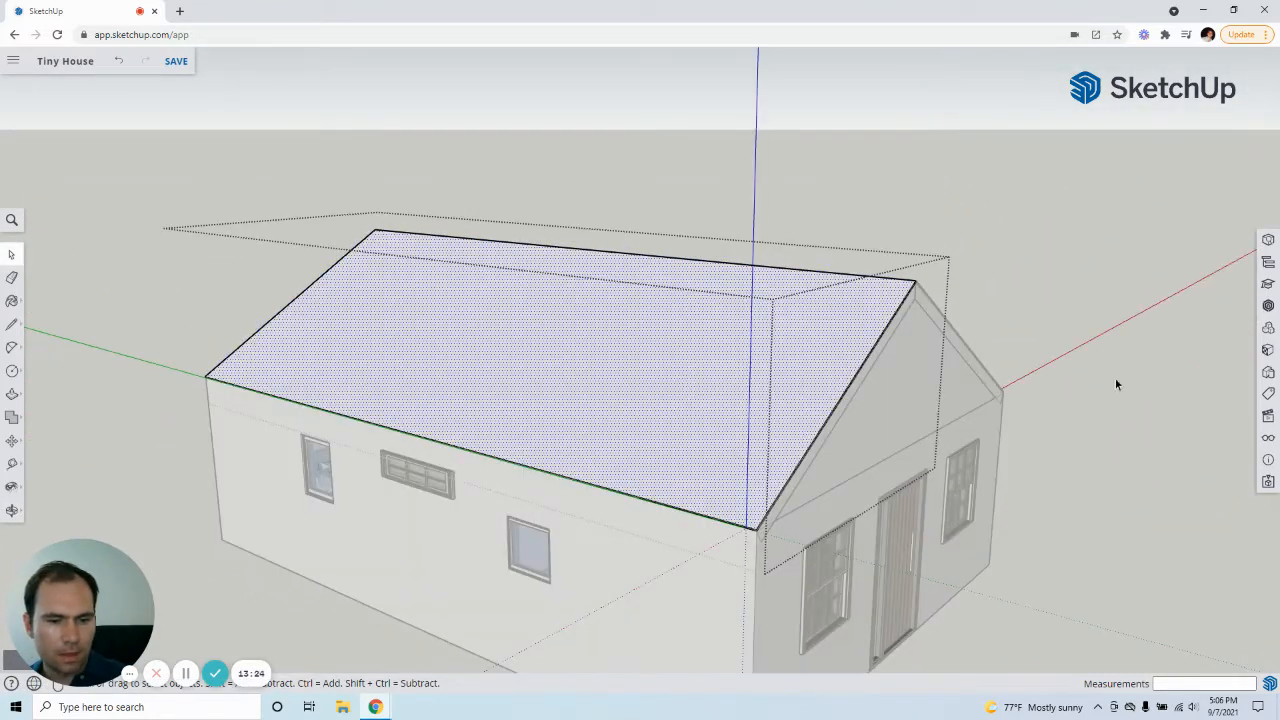
Browse the Asphalt and Concrete and the Brick, Cladding and Siding materials for a roof finish.
{"action": "left_click", "coordinate": [1267, 350]}
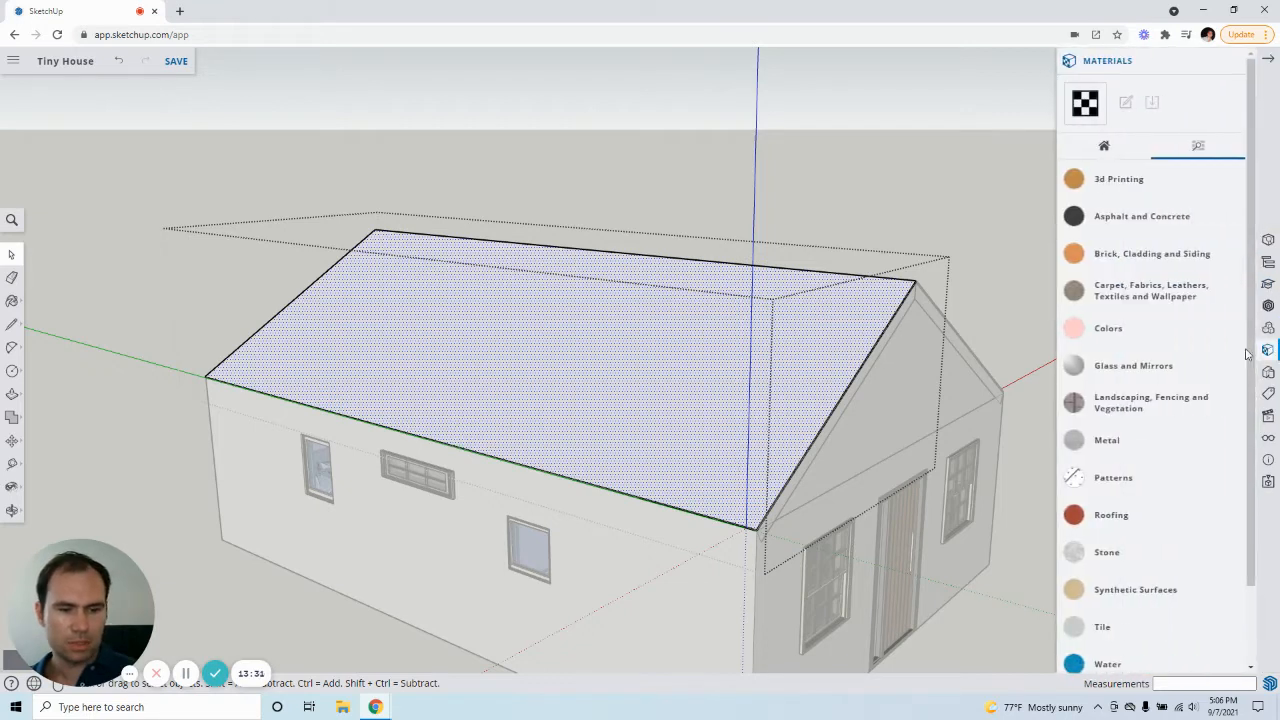
{"action": "left_click", "coordinate": [1112, 220]}
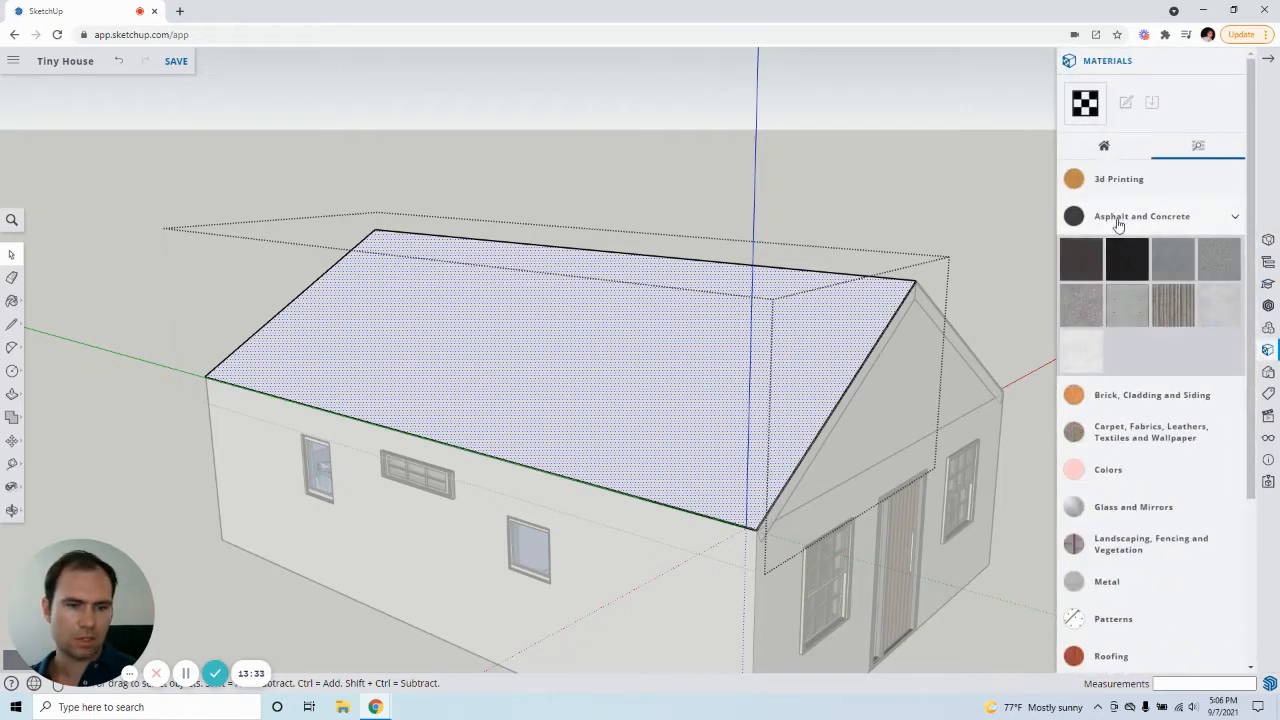
{"action": "left_click", "coordinate": [1087, 275]}
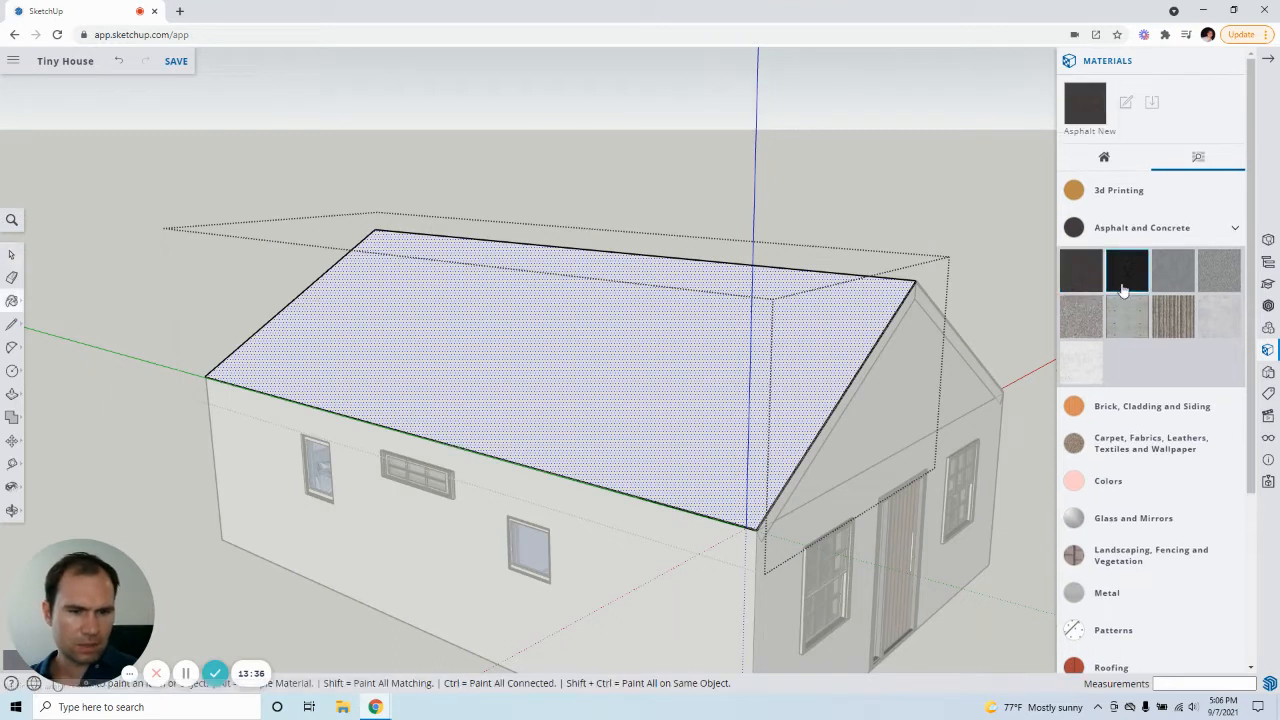
{"action": "left_click", "coordinate": [1126, 287]}
{"action": "left_click", "coordinate": [1158, 283]}
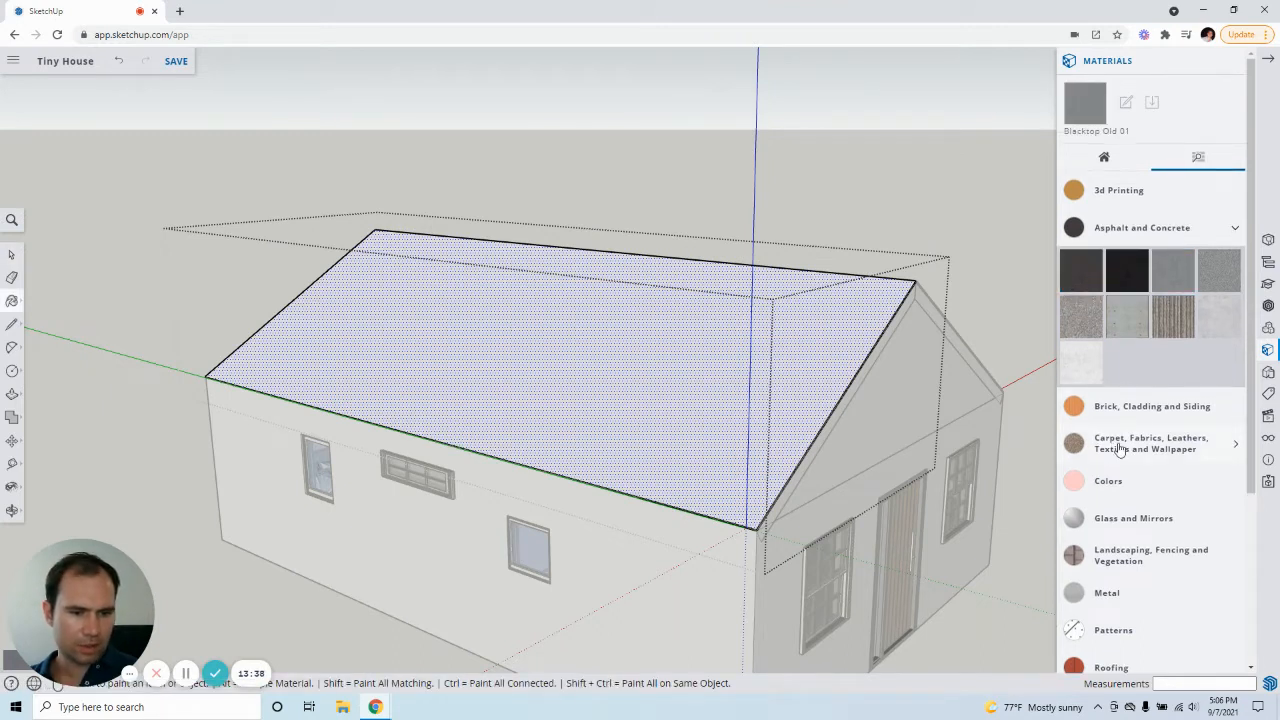
{"action": "scroll", "coordinate": [1163, 410], "scroll_direction": "down", "scroll_amount": 5}
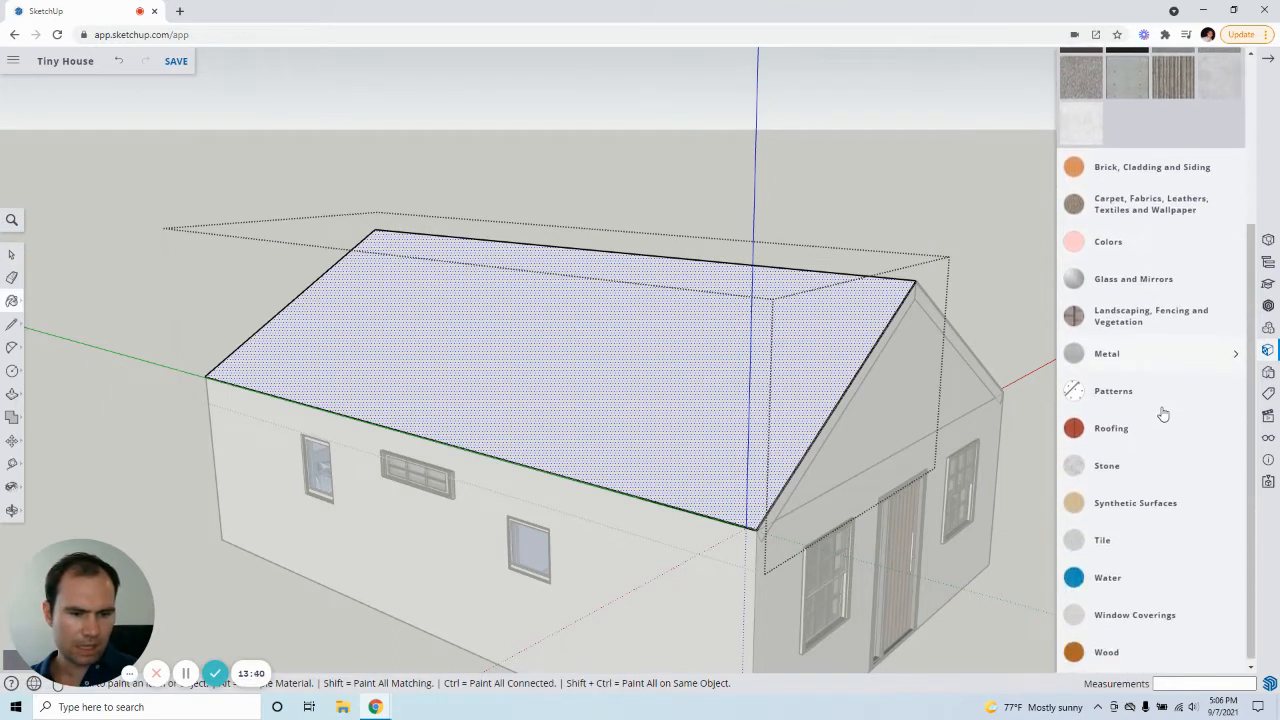
{"action": "scroll", "coordinate": [1160, 414], "scroll_direction": "up", "scroll_amount": 5}
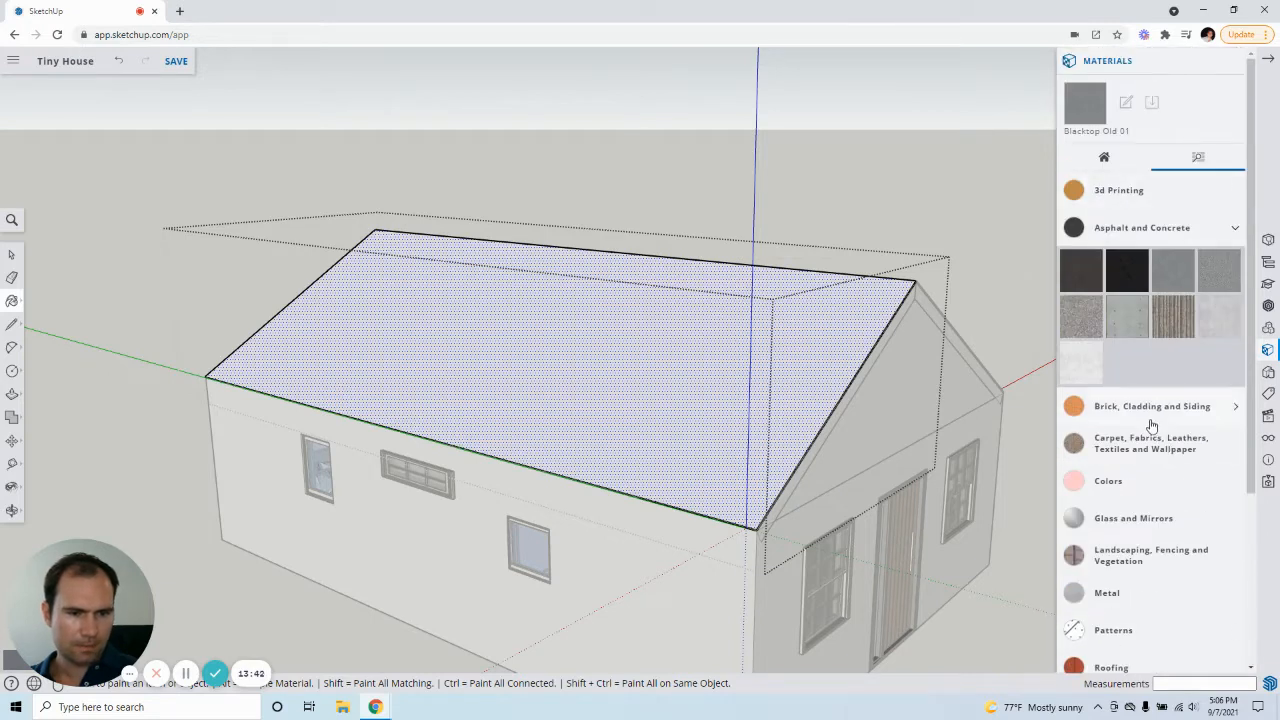
{"action": "left_click", "coordinate": [1151, 418]}
{"action": "scroll", "coordinate": [1181, 460], "scroll_direction": "down", "scroll_amount": 1}
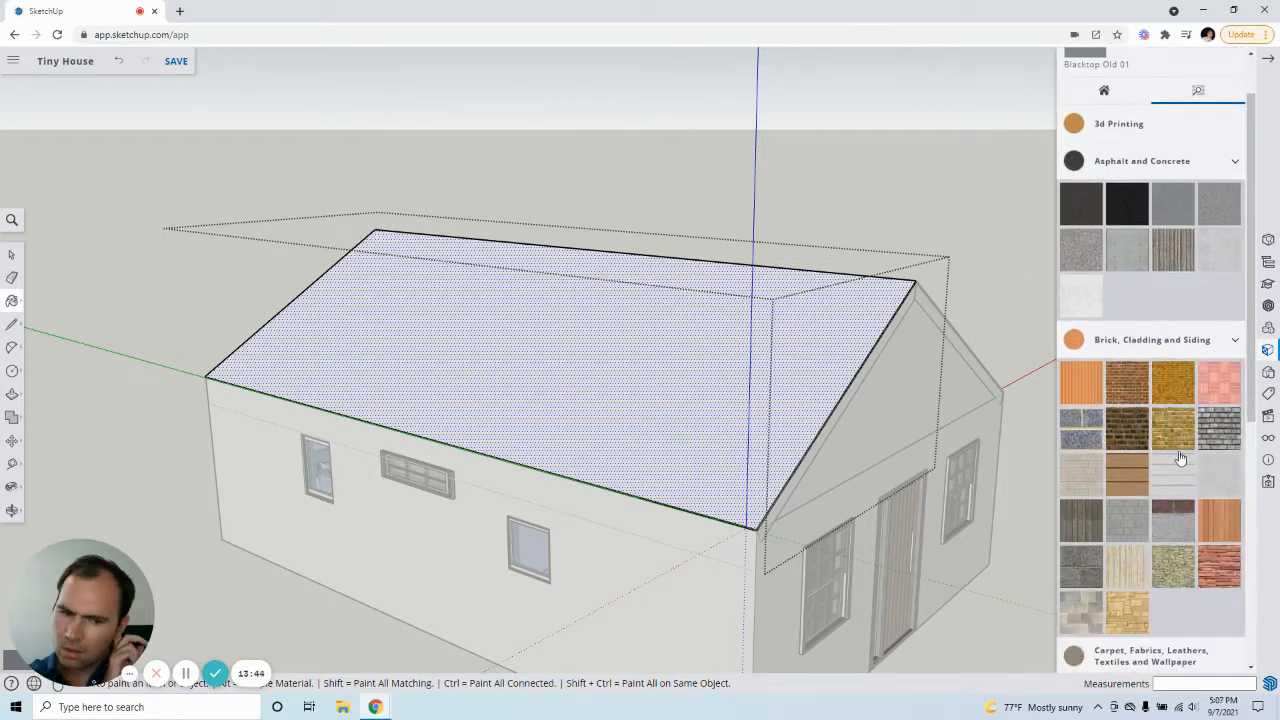
{"action": "scroll", "coordinate": [1180, 457], "scroll_direction": "down", "scroll_amount": 5}
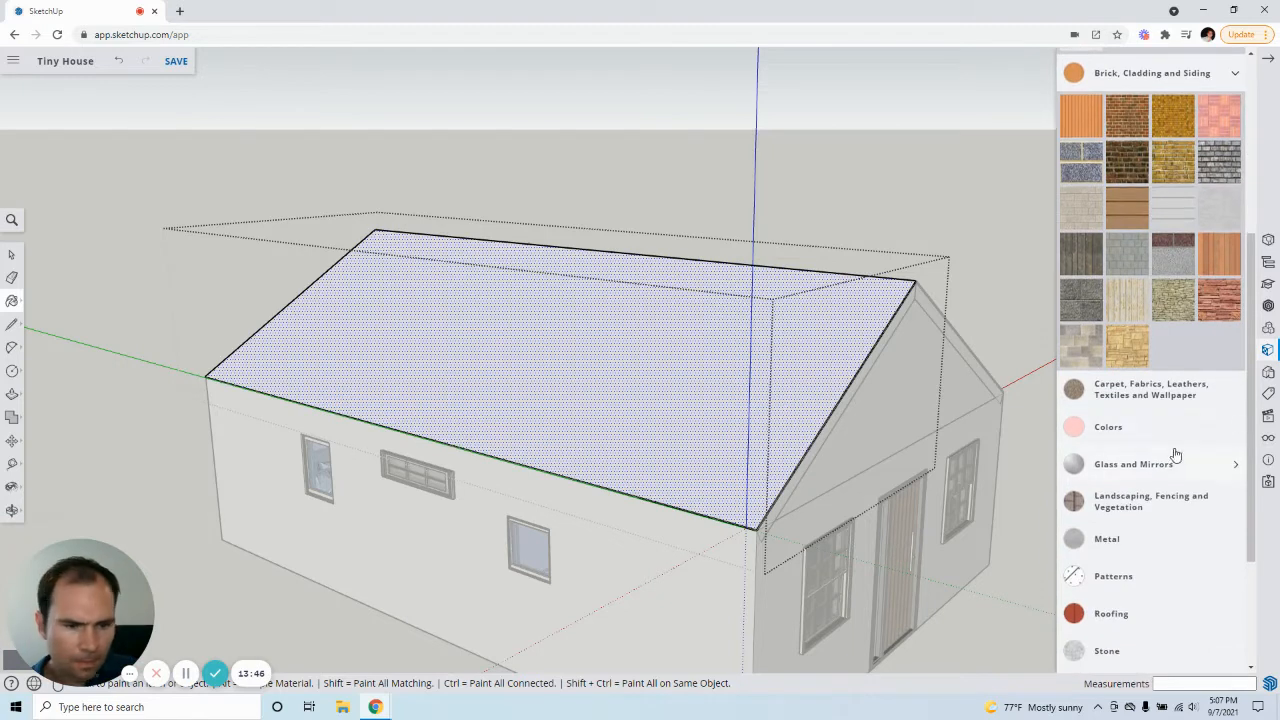
{"action": "scroll", "coordinate": [1179, 462], "scroll_direction": "down", "scroll_amount": 1}
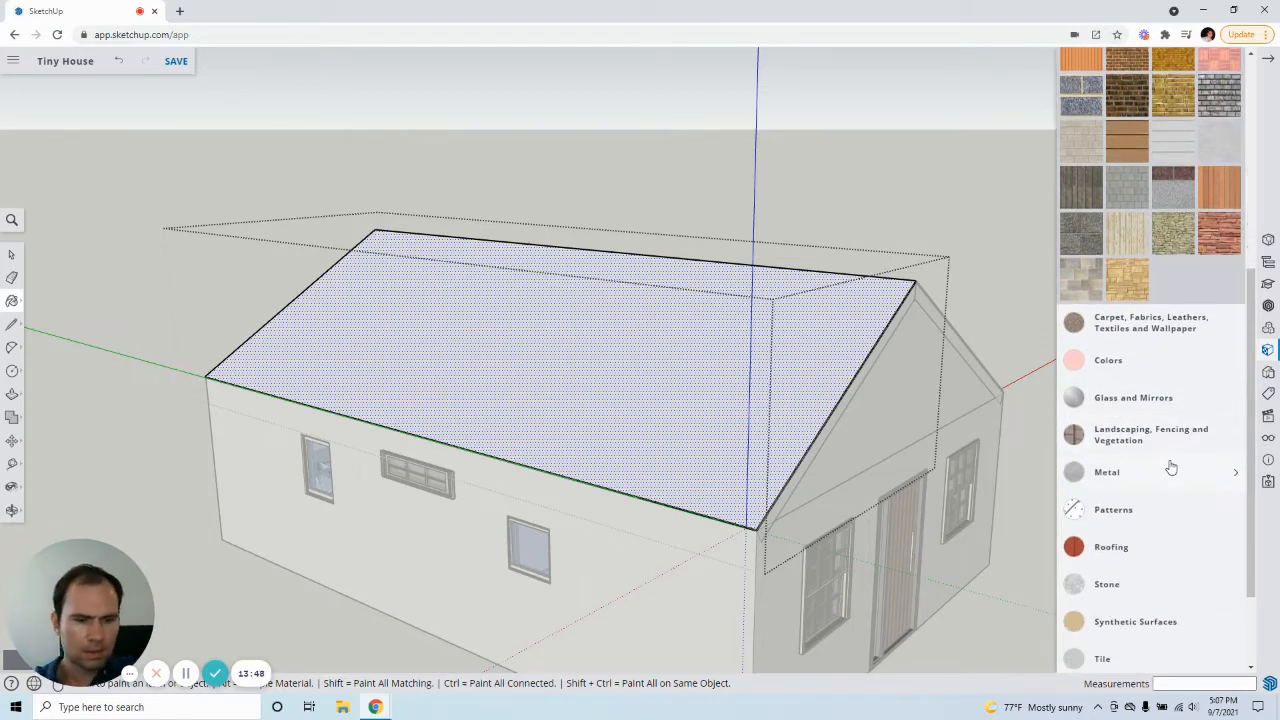
Paint the top face of the roof panel above the three-window wall with the dark rounded shingles from the Roofing materials.
{"action": "left_click", "coordinate": [1143, 556]}
{"action": "scroll", "coordinate": [1142, 550], "scroll_direction": "down", "scroll_amount": 3}
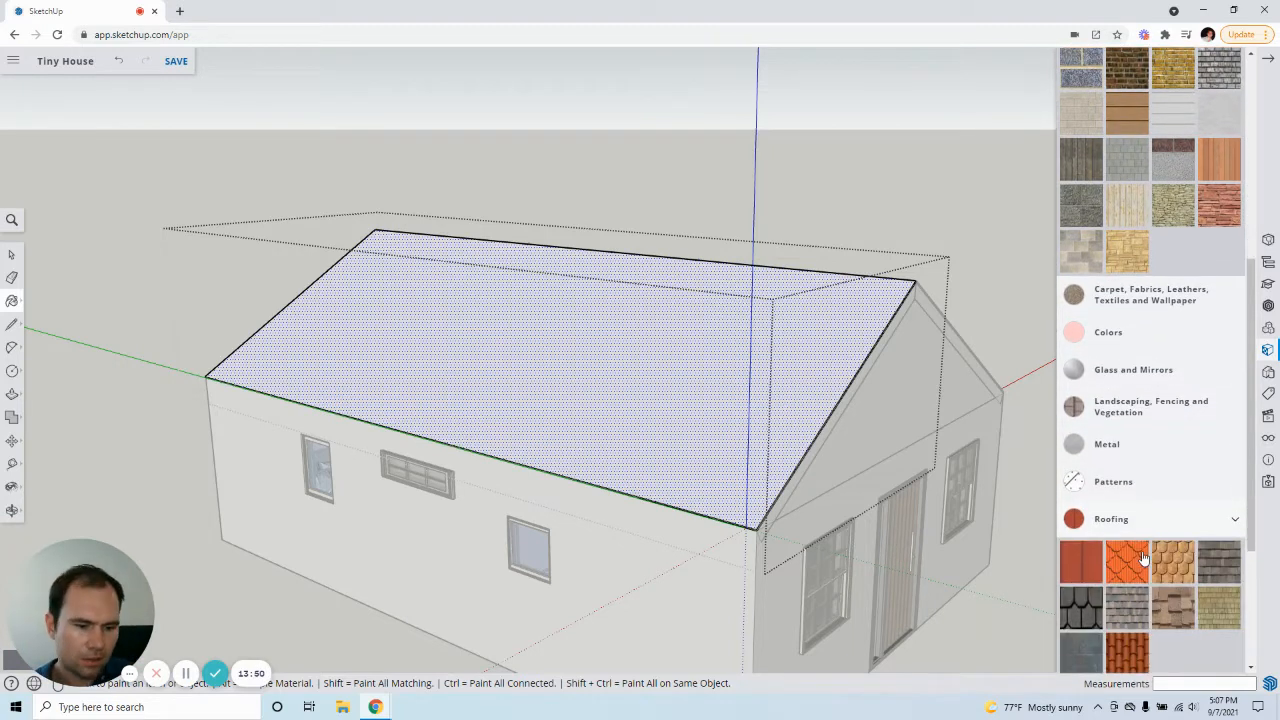
{"action": "left_click", "coordinate": [700, 382]}
{"action": "middle_click_drag", "start_coordinate": [546, 457], "coordinate": [600, 363]}
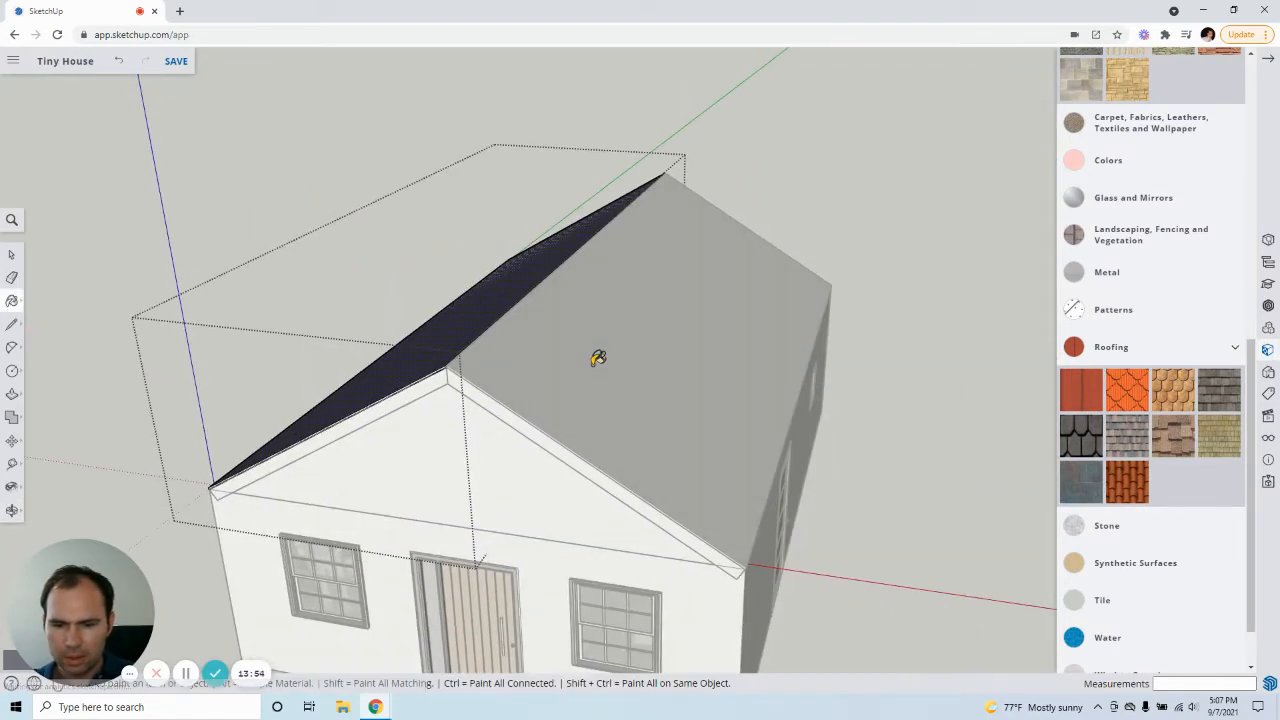
{"action": "left_click", "coordinate": [13, 257]}
{"action": "left_click", "coordinate": [591, 336]}
{"action": "left_click", "coordinate": [591, 336]}
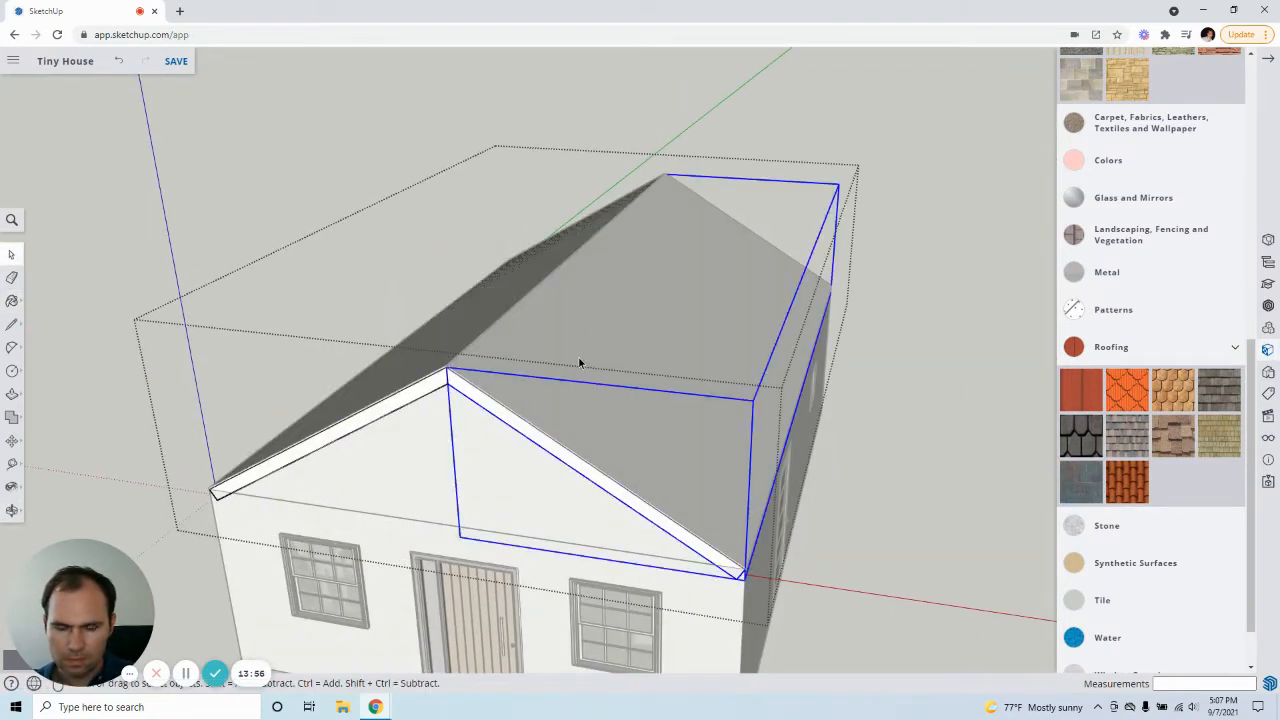
{"action": "double_click", "coordinate": [579, 363]}
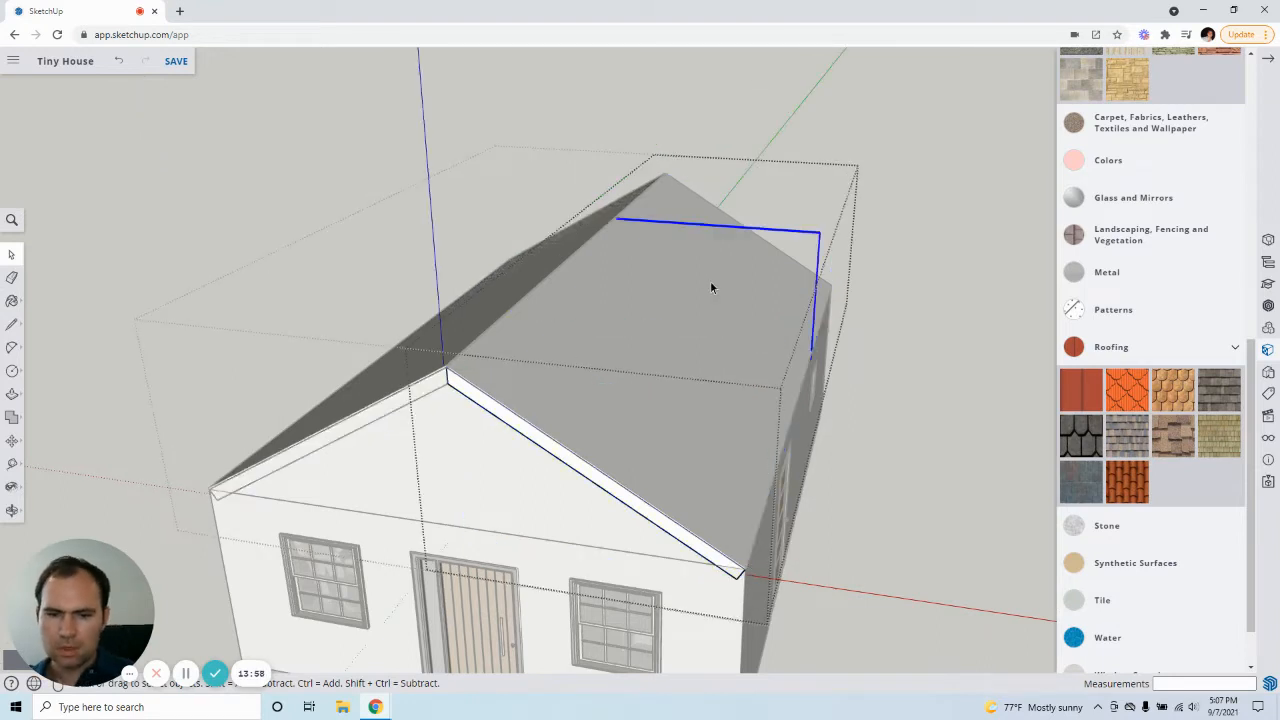
{"action": "left_click", "coordinate": [902, 377]}
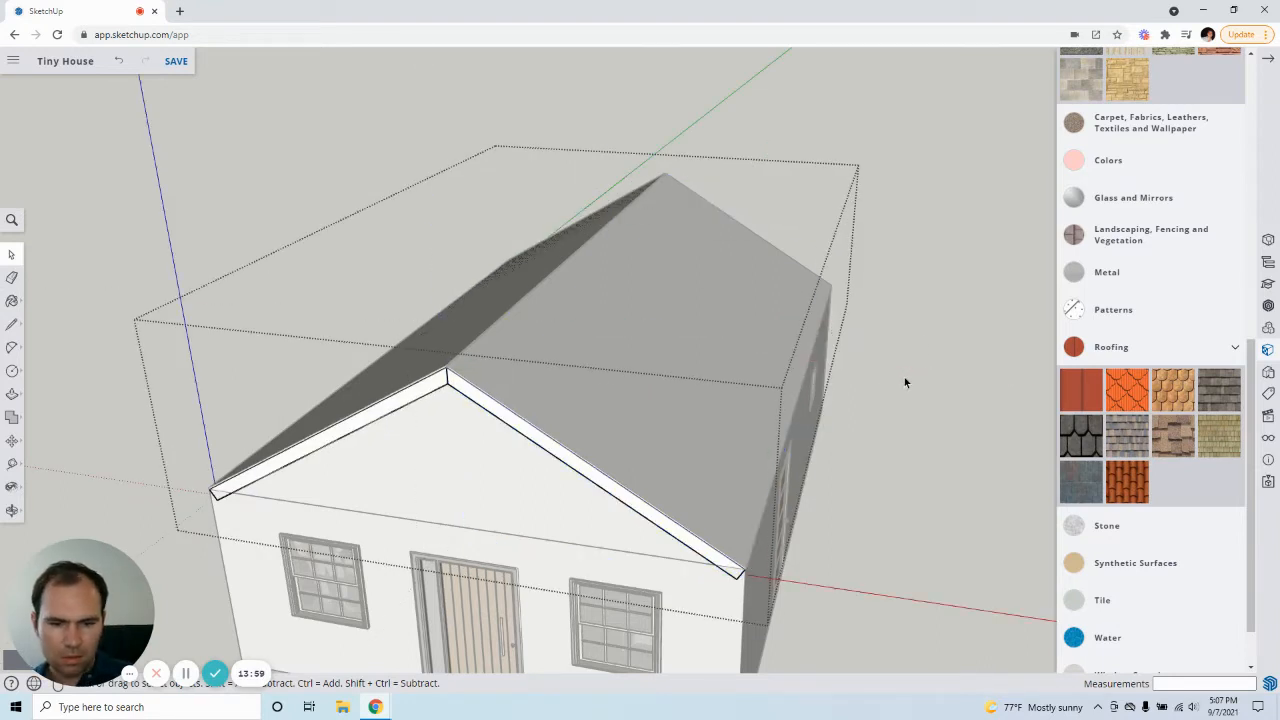
{"action": "left_click", "coordinate": [926, 304]}
Open the side-door roof panel, paint its top face with the same dark rounded Roofing shingles, and leave the panel's editing.
{"action": "left_click", "coordinate": [620, 324]}
{"action": "double_click", "coordinate": [618, 328]}
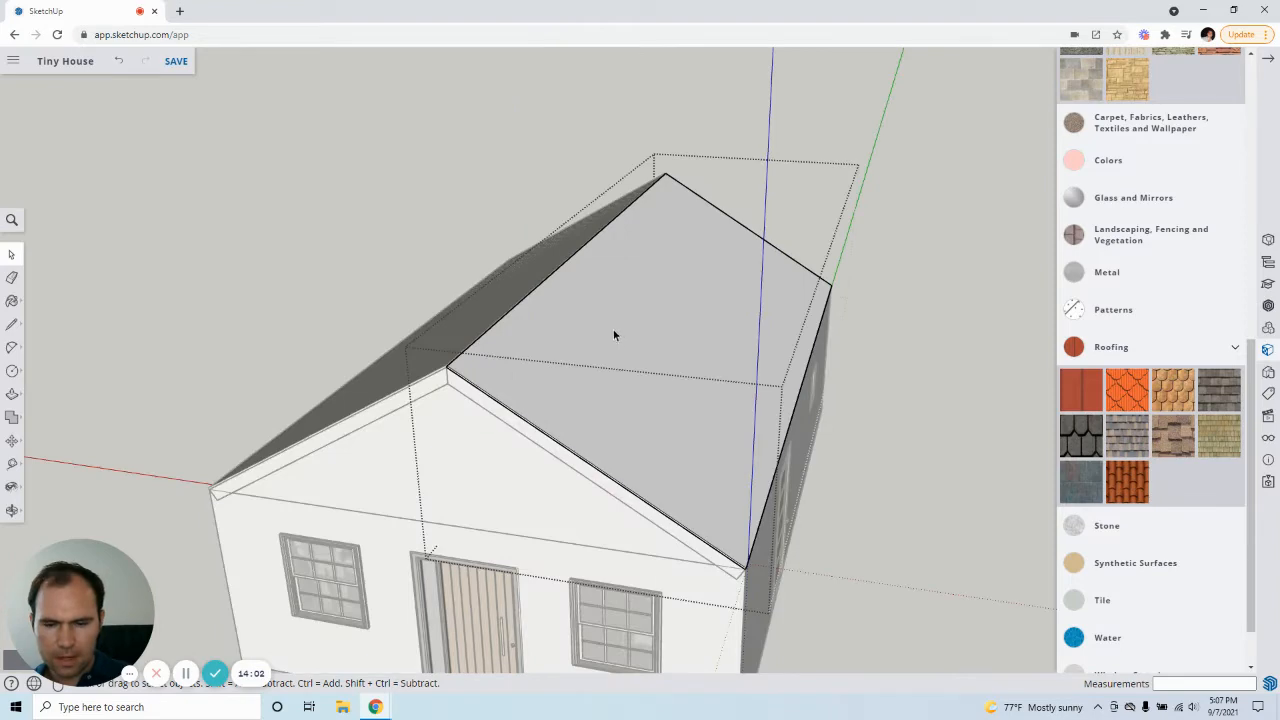
{"action": "left_click", "coordinate": [614, 334]}
{"action": "left_click", "coordinate": [1079, 440]}
{"action": "left_click", "coordinate": [610, 357]}
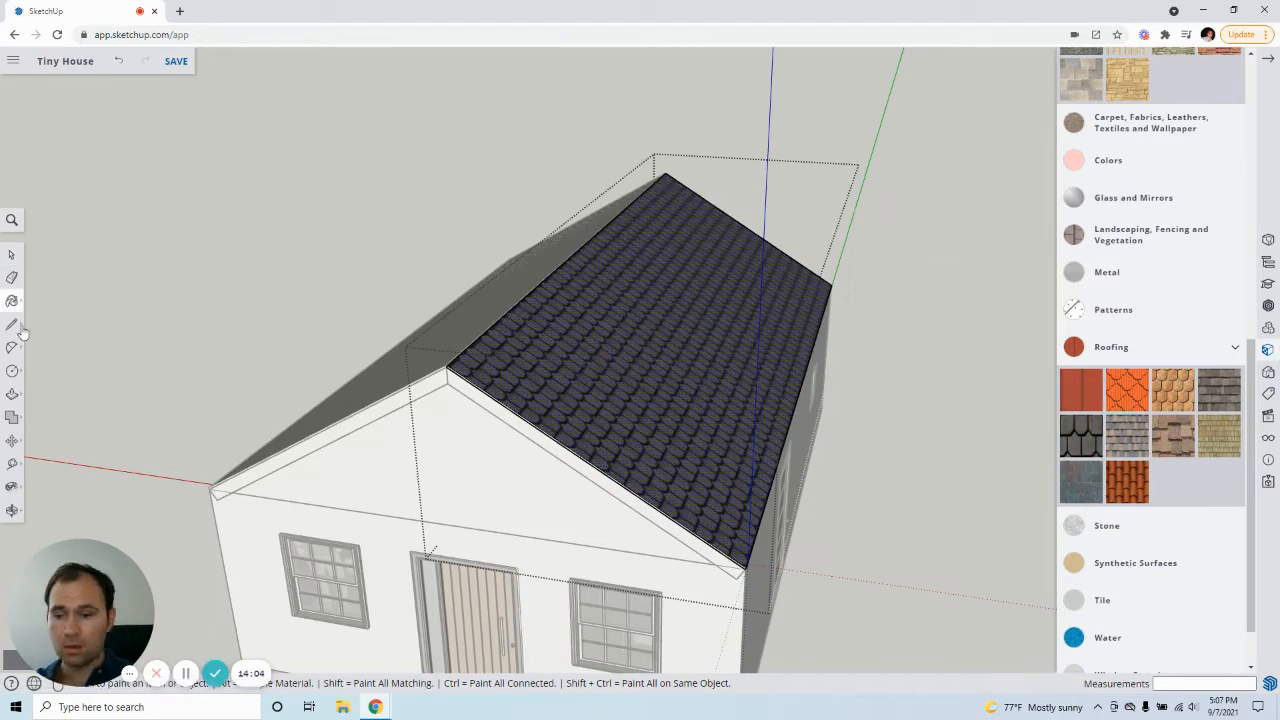
{"action": "left_click", "coordinate": [13, 258]}
{"action": "left_click", "coordinate": [274, 263]}
Try the light grey horizontal siding from Brick, Cladding and Siding on the whole front gable and the whole walls object.
{"action": "middle_click_drag", "start_coordinate": [278, 276], "coordinate": [800, 352]}
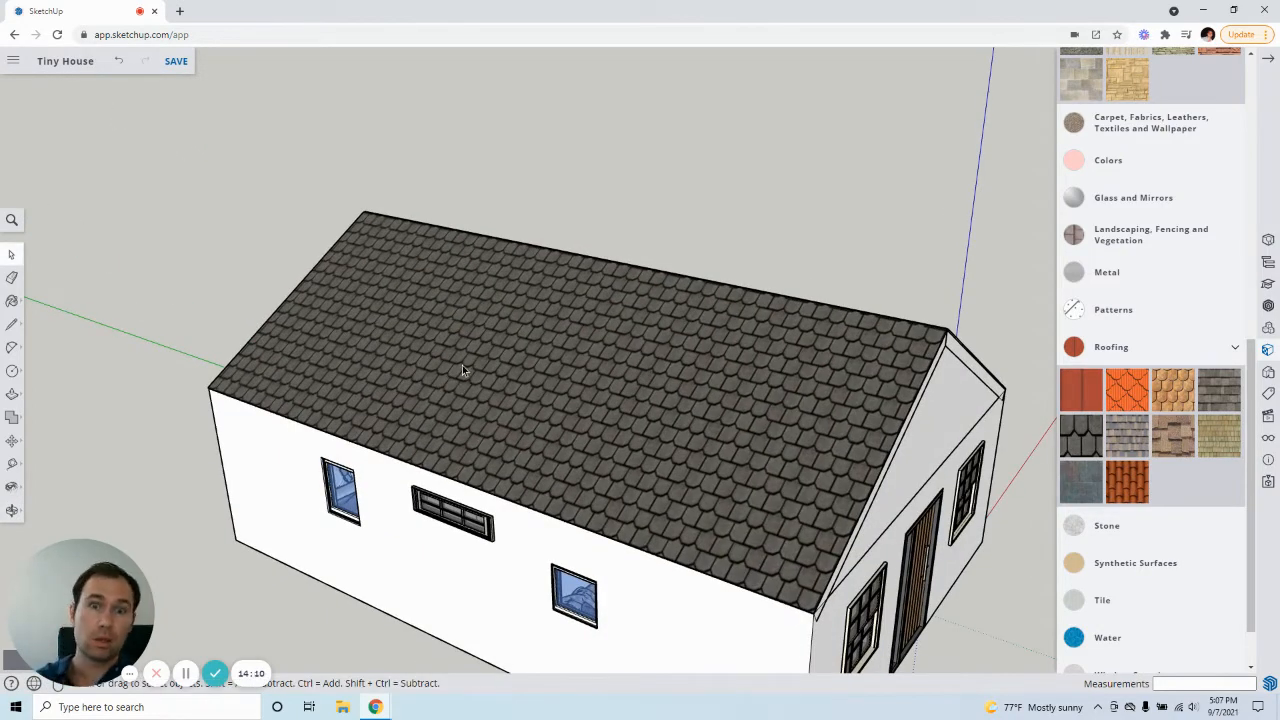
{"action": "middle_click_drag", "start_coordinate": [769, 416], "coordinate": [412, 318]}
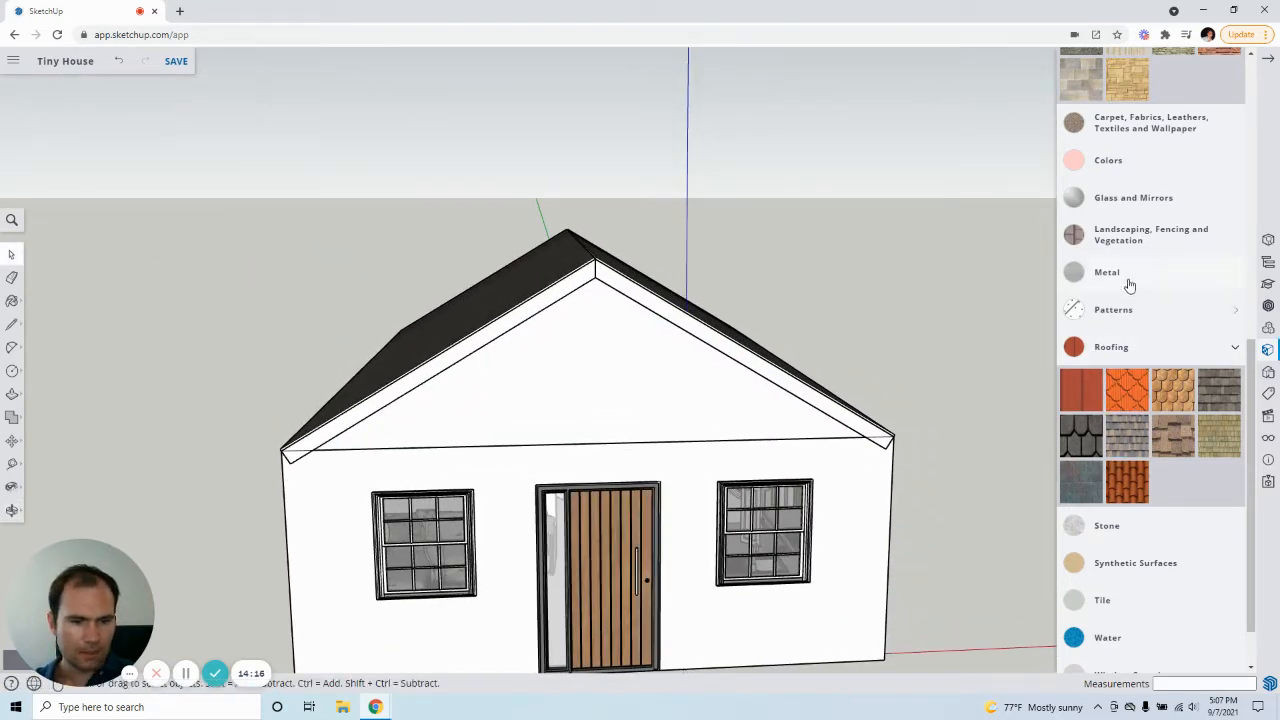
{"action": "scroll", "coordinate": [1146, 256], "scroll_direction": "up", "scroll_amount": 5}
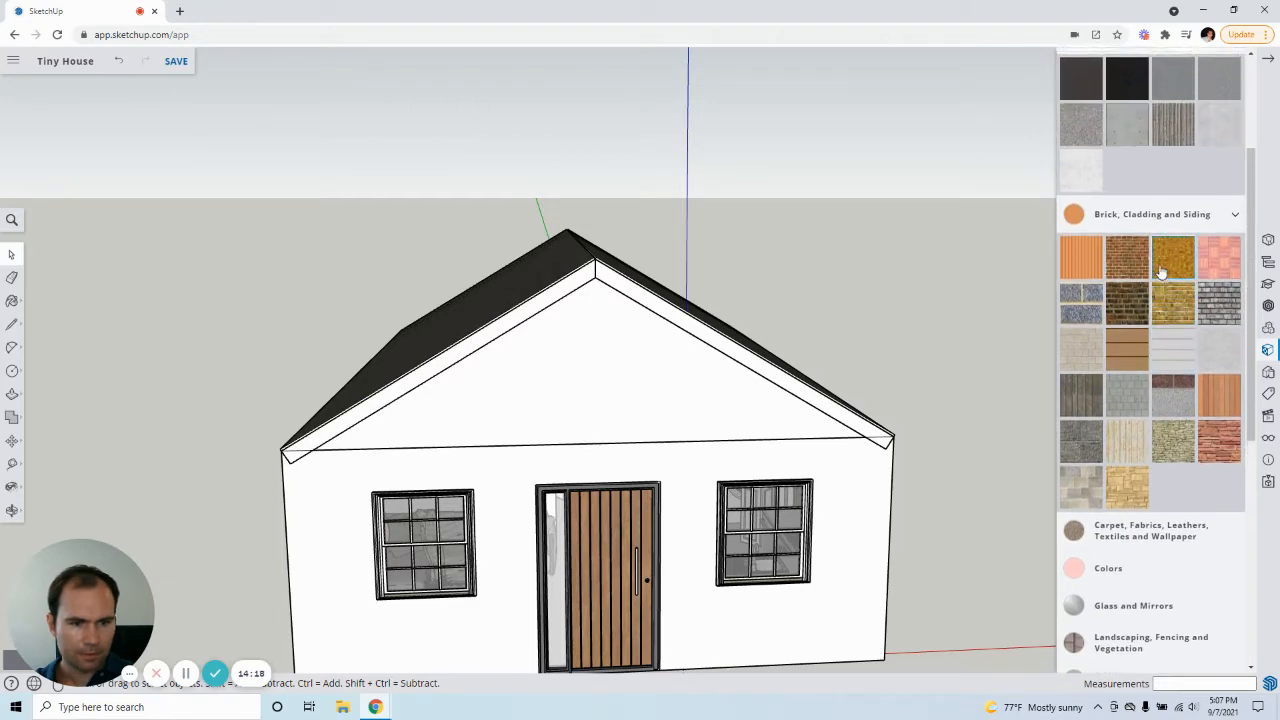
{"action": "left_click", "coordinate": [1165, 411]}
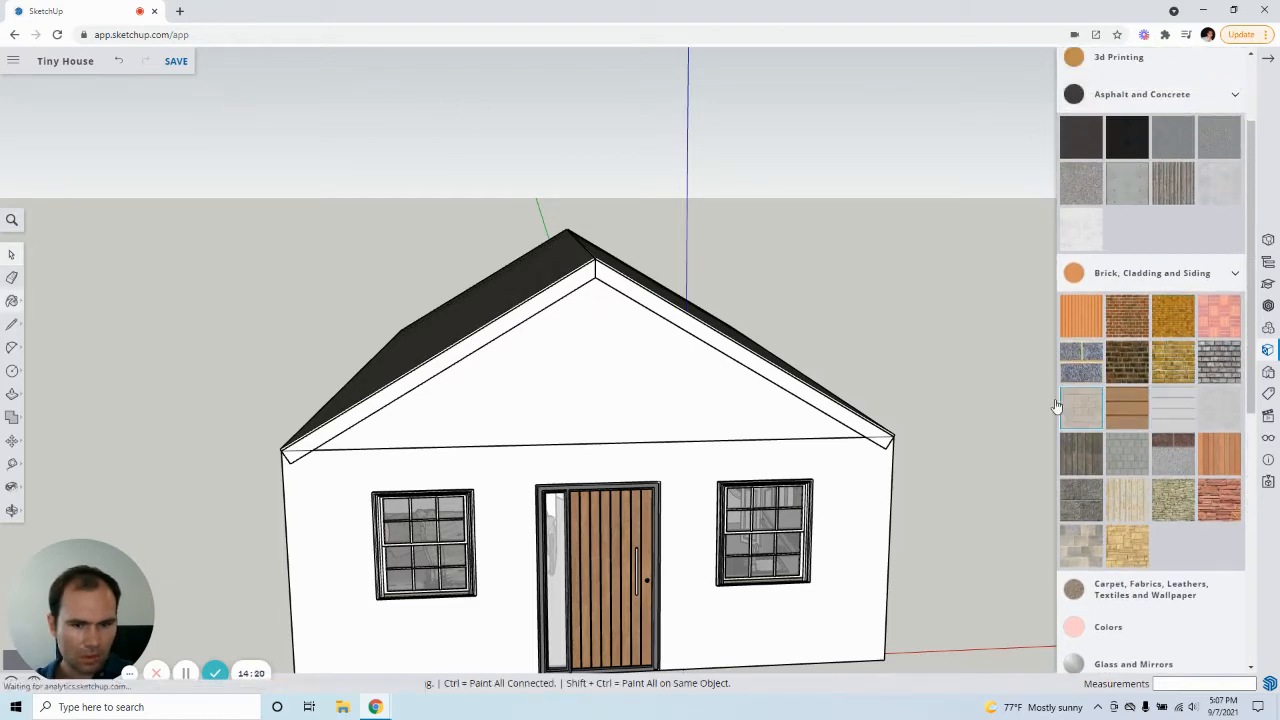
{"action": "left_click", "coordinate": [579, 381]}
{"action": "left_click", "coordinate": [700, 487]}
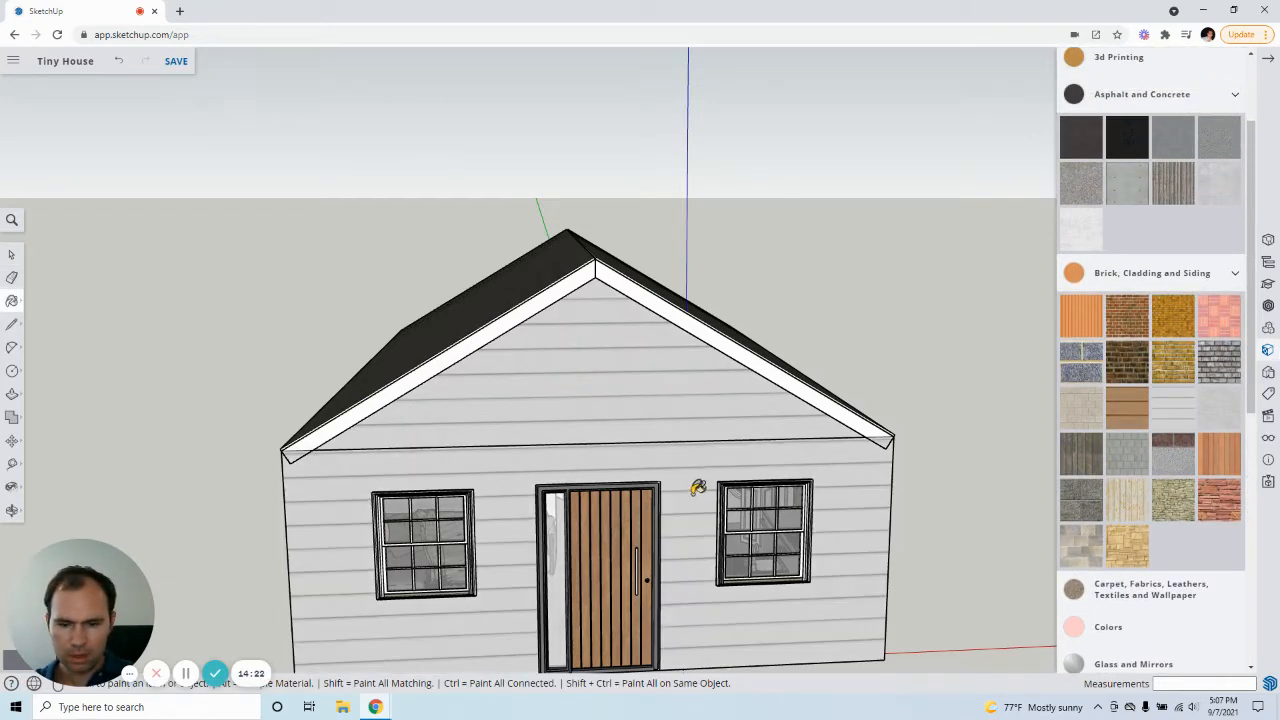
Check the siding around the house and undo its application to the walls and the front gable.
{"action": "mouse_move", "coordinate": [694, 483]}
{"action": "middle_mouse_down"}
{"action": "mouse_move", "coordinate": [797, 514]}
{"action": "mouse_move", "coordinate": [313, 497]}
{"action": "mouse_move", "coordinate": [717, 491]}
{"action": "mouse_move", "coordinate": [551, 506]}
{"action": "mouse_move", "coordinate": [569, 457]}
{"action": "middle_mouse_up"}
{"action": "middle_click_drag", "start_coordinate": [950, 475], "coordinate": [340, 457]}
{"action": "scroll", "coordinate": [361, 465], "scroll_direction": "up", "scroll_amount": 5}
{"action": "scroll", "coordinate": [361, 470], "scroll_direction": "down", "scroll_amount": 8}
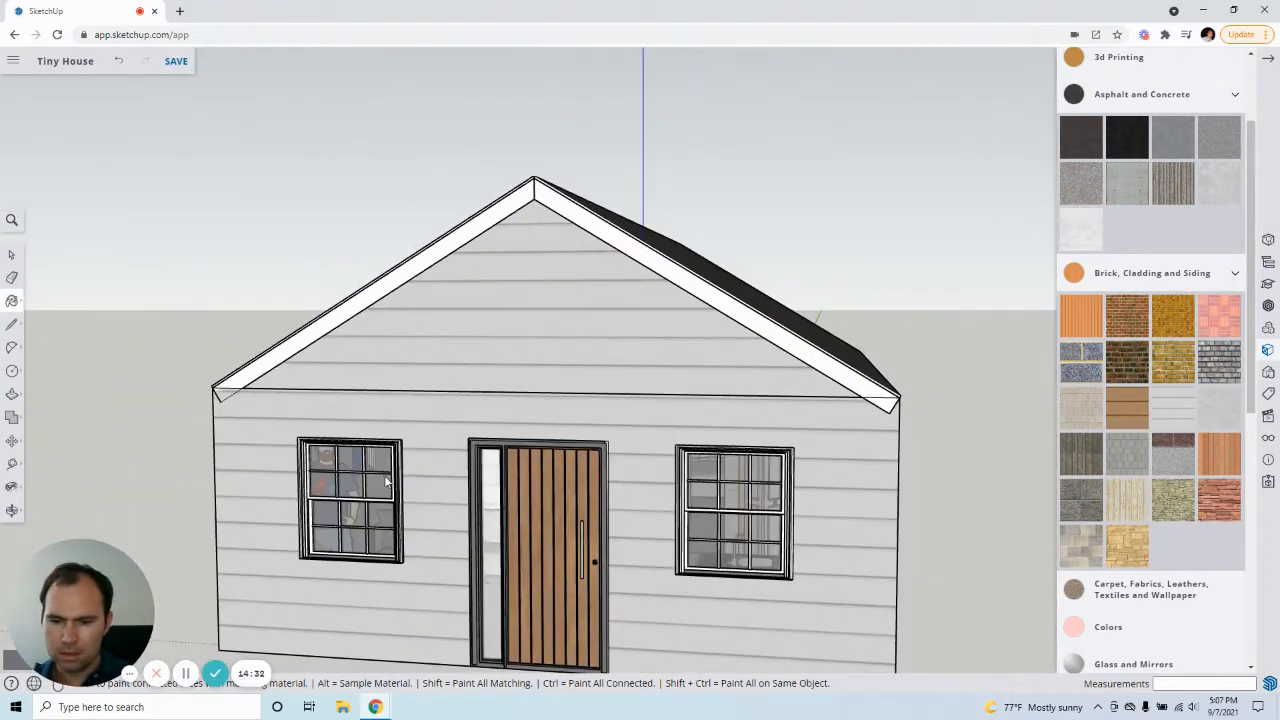
{"action": "left_click", "coordinate": [388, 483]}
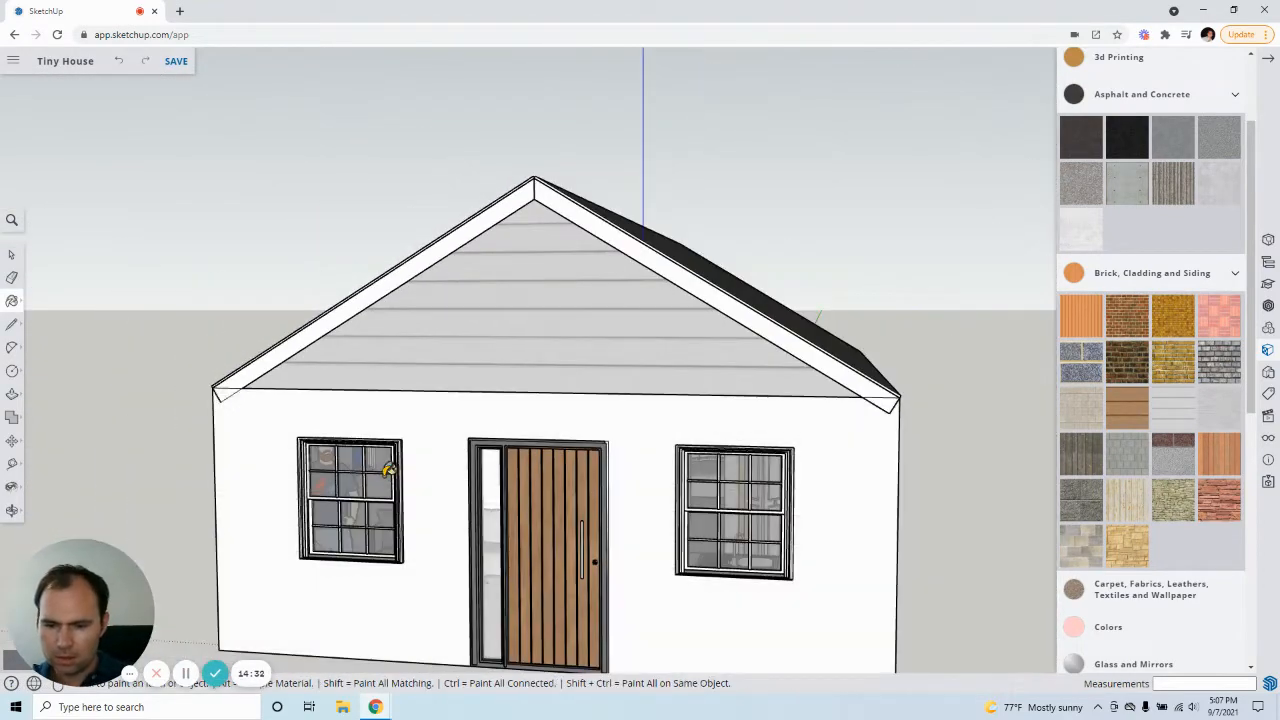
{"action": "mouse_move", "coordinate": [389, 475]}
{"action": "middle_mouse_down"}
{"action": "mouse_move", "coordinate": [801, 483]}
{"action": "mouse_move", "coordinate": [480, 503]}
{"action": "mouse_move", "coordinate": [777, 494]}
{"action": "mouse_move", "coordinate": [609, 457]}
{"action": "mouse_move", "coordinate": [686, 543]}
{"action": "middle_mouse_up"}
{"action": "left_click", "coordinate": [590, 405]}
{"action": "key", "text": "space"}
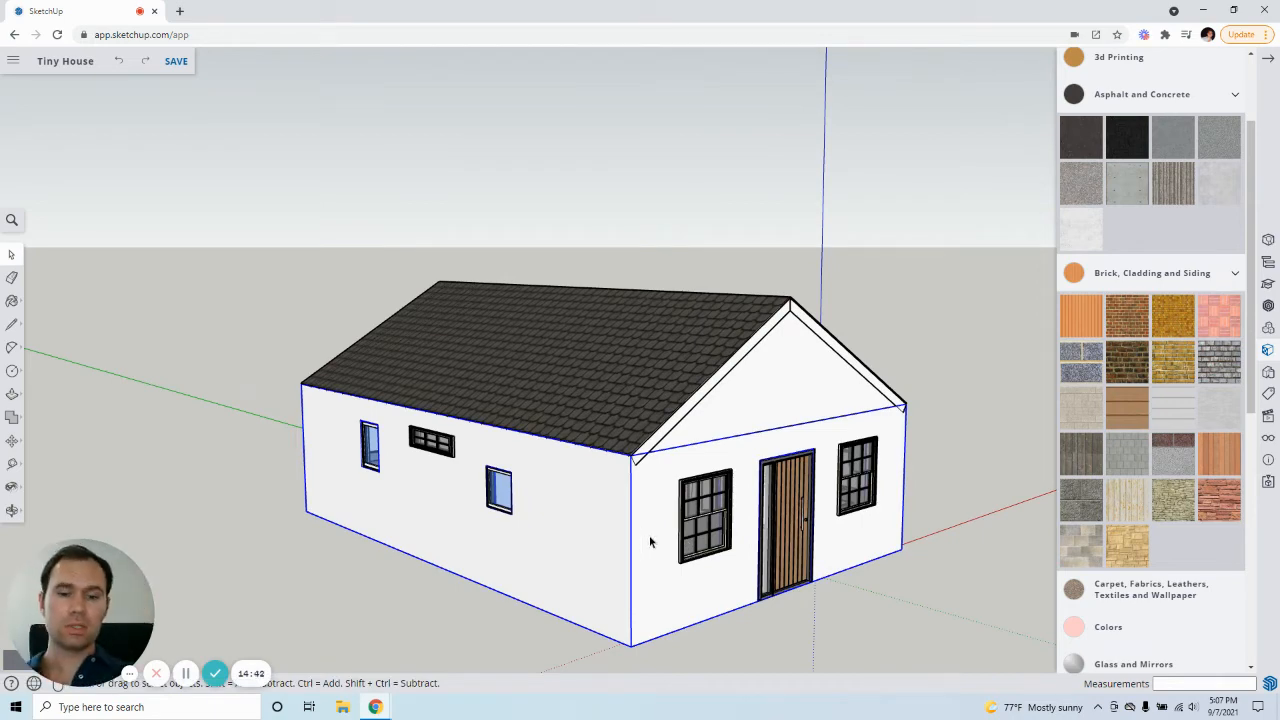
Open the walls for editing and paint only the front wall's outer face with the light grey horizontal siding.
{"action": "double_click", "coordinate": [649, 537]}
{"action": "triple_click", "coordinate": [650, 539]}
{"action": "left_click", "coordinate": [658, 539]}
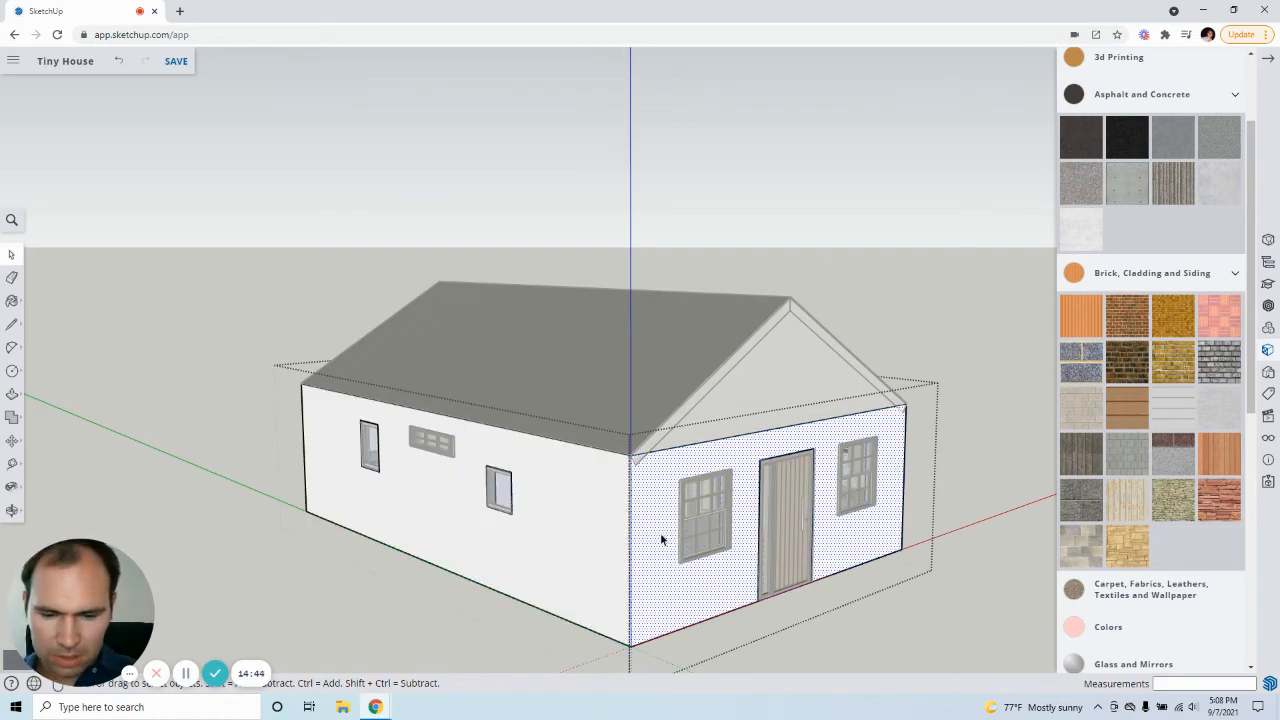
{"action": "left_click", "coordinate": [1128, 455]}
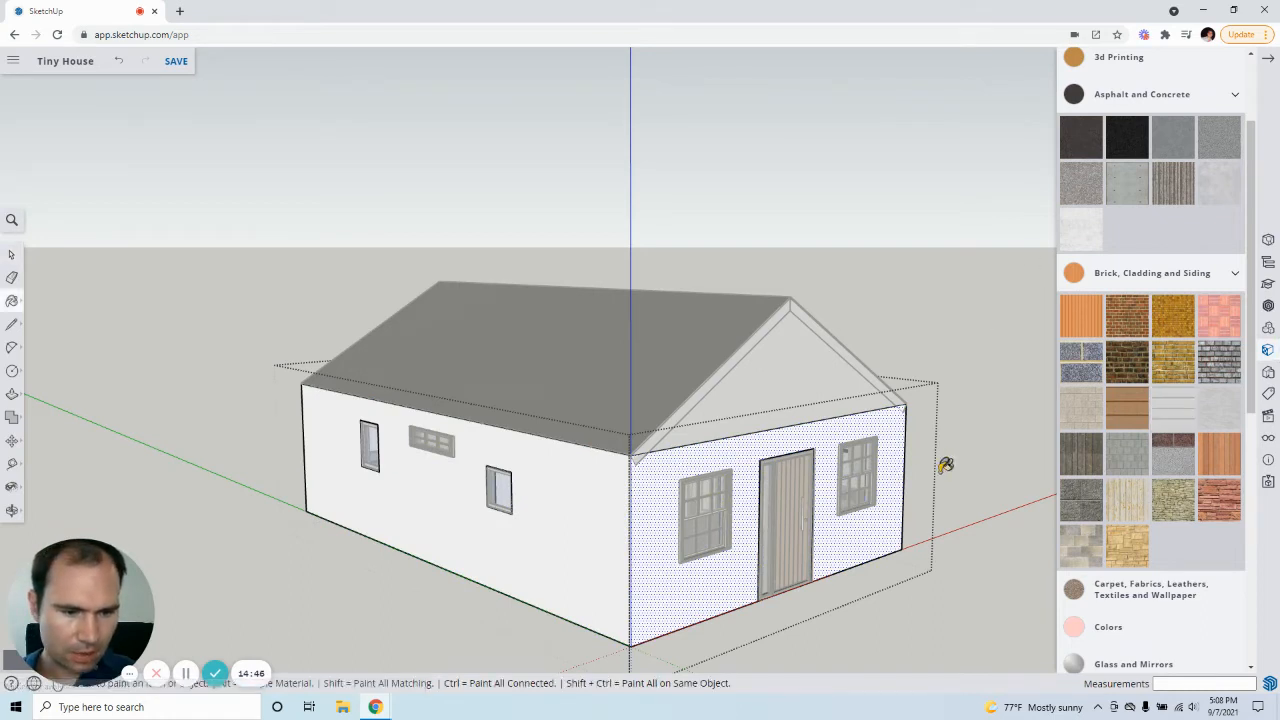
{"action": "left_click", "coordinate": [665, 529]}
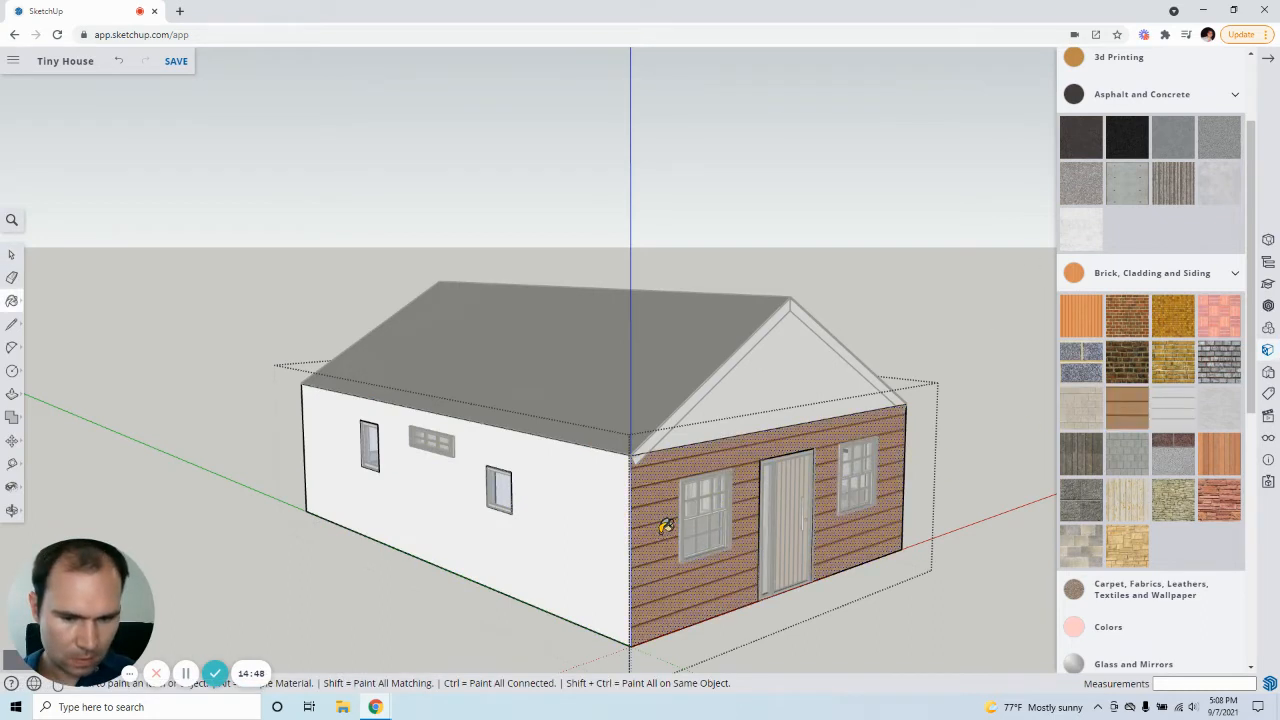
{"action": "left_click", "coordinate": [662, 530]}
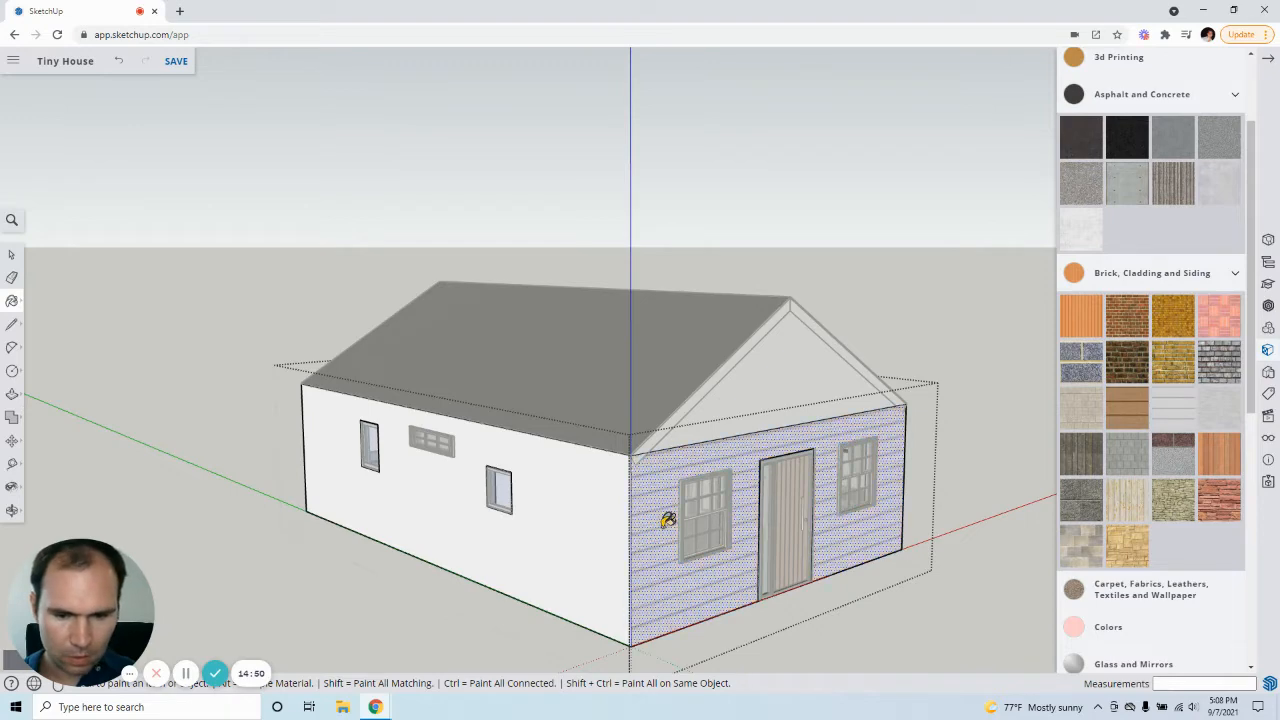
Paint the outer faces of both side walls and the rear wall with the same light grey siding and leave the walls' editing.
{"action": "left_click", "coordinate": [597, 541]}
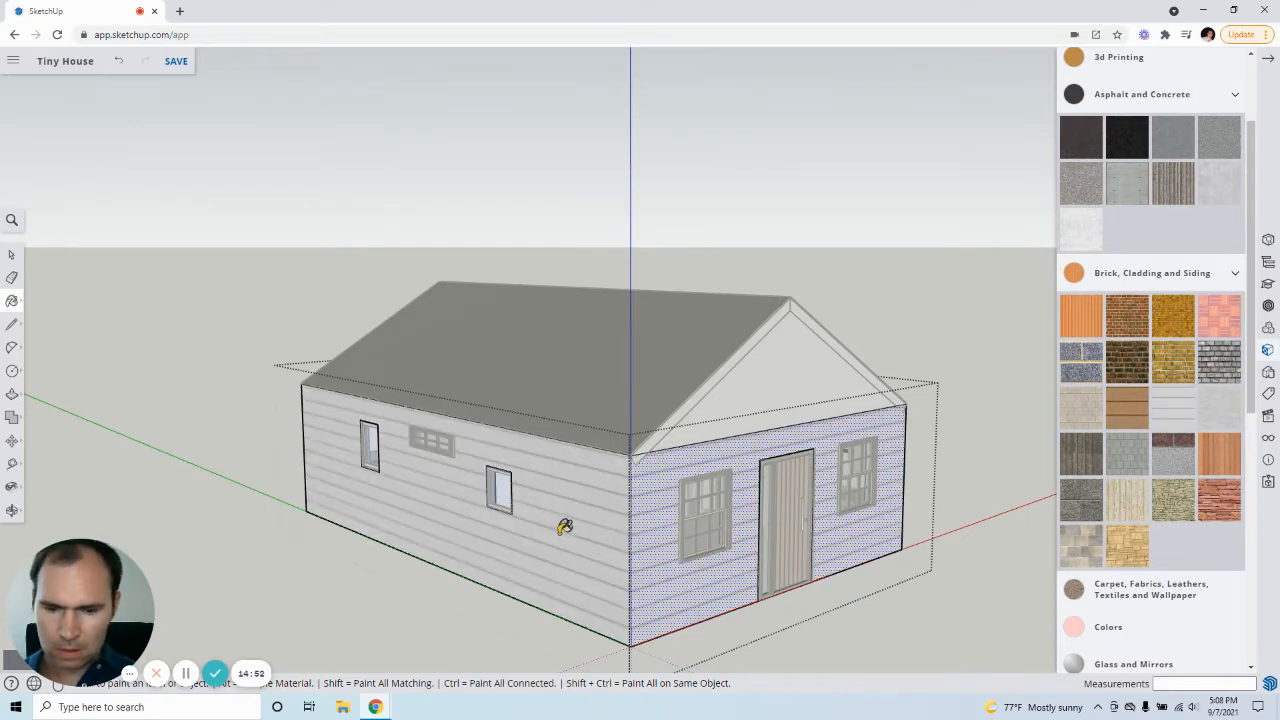
{"action": "middle_click_drag", "start_coordinate": [565, 527], "coordinate": [674, 514]}
{"action": "left_click", "coordinate": [651, 523]}
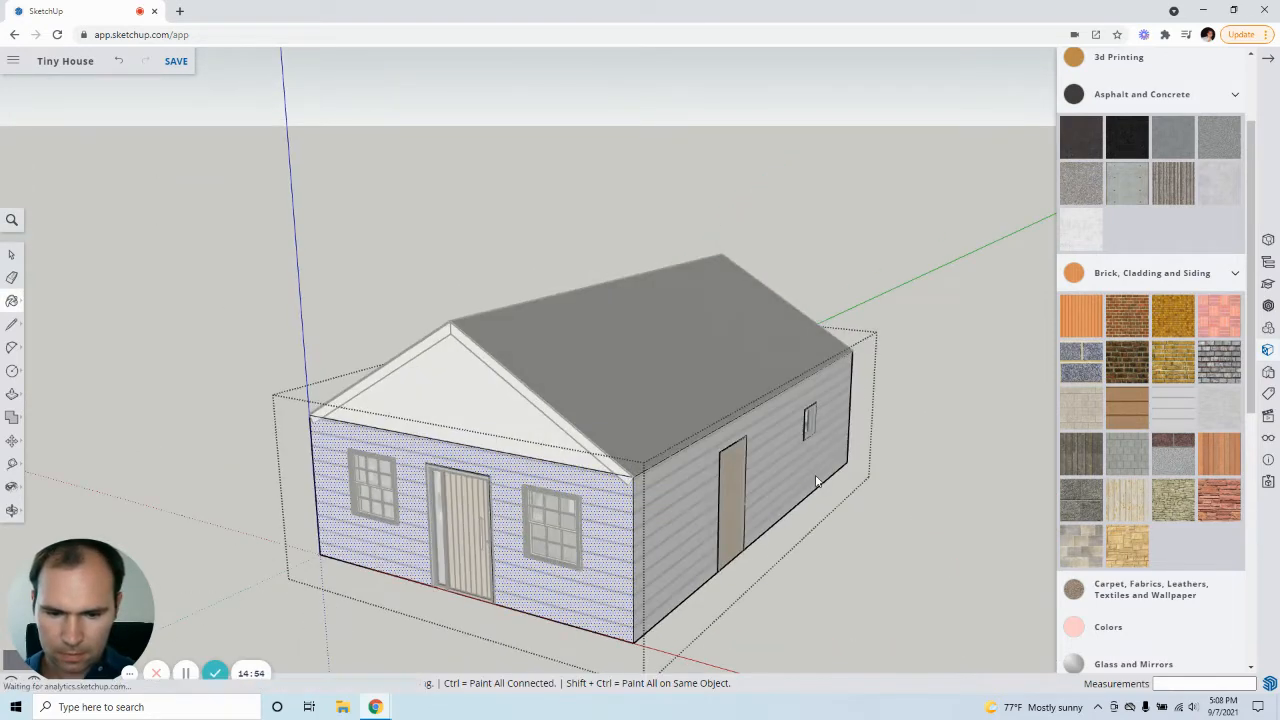
{"action": "mouse_move", "coordinate": [816, 482]}
{"action": "middle_mouse_down"}
{"action": "mouse_move", "coordinate": [330, 502]}
{"action": "mouse_move", "coordinate": [870, 515]}
{"action": "middle_mouse_up"}
{"action": "left_click", "coordinate": [870, 515]}
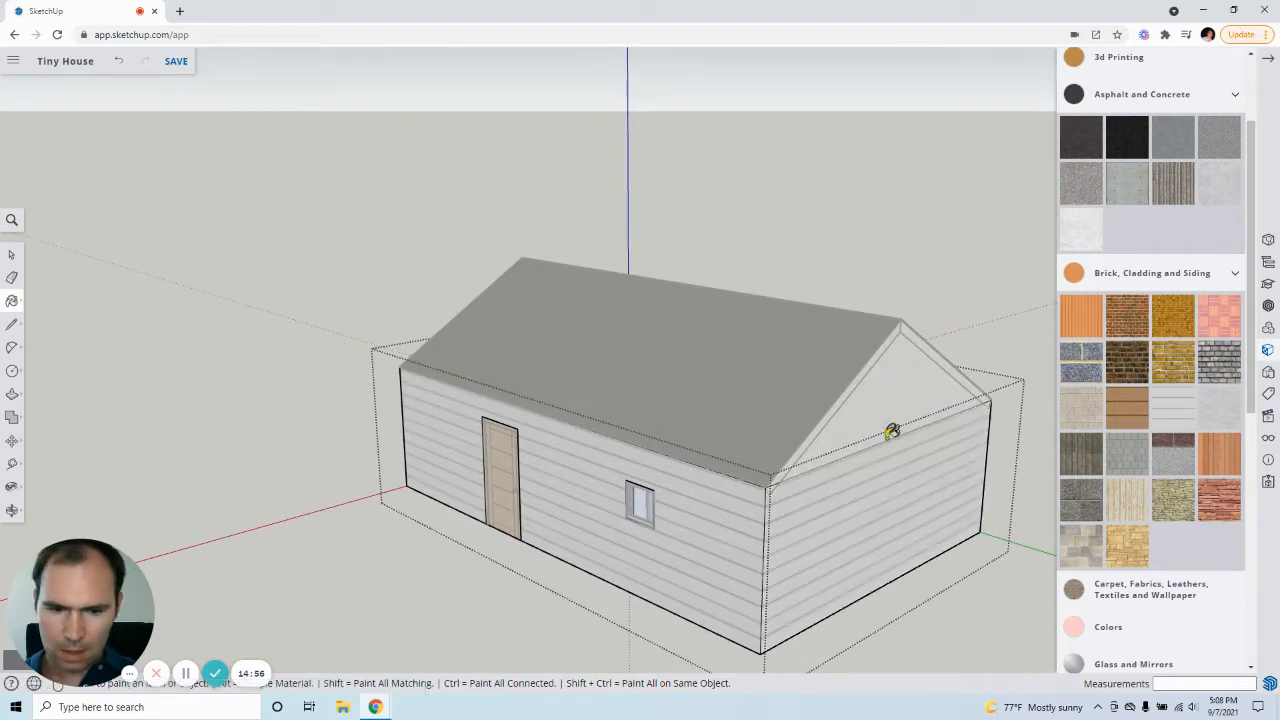
{"action": "middle_click_drag", "start_coordinate": [891, 430], "coordinate": [780, 449]}
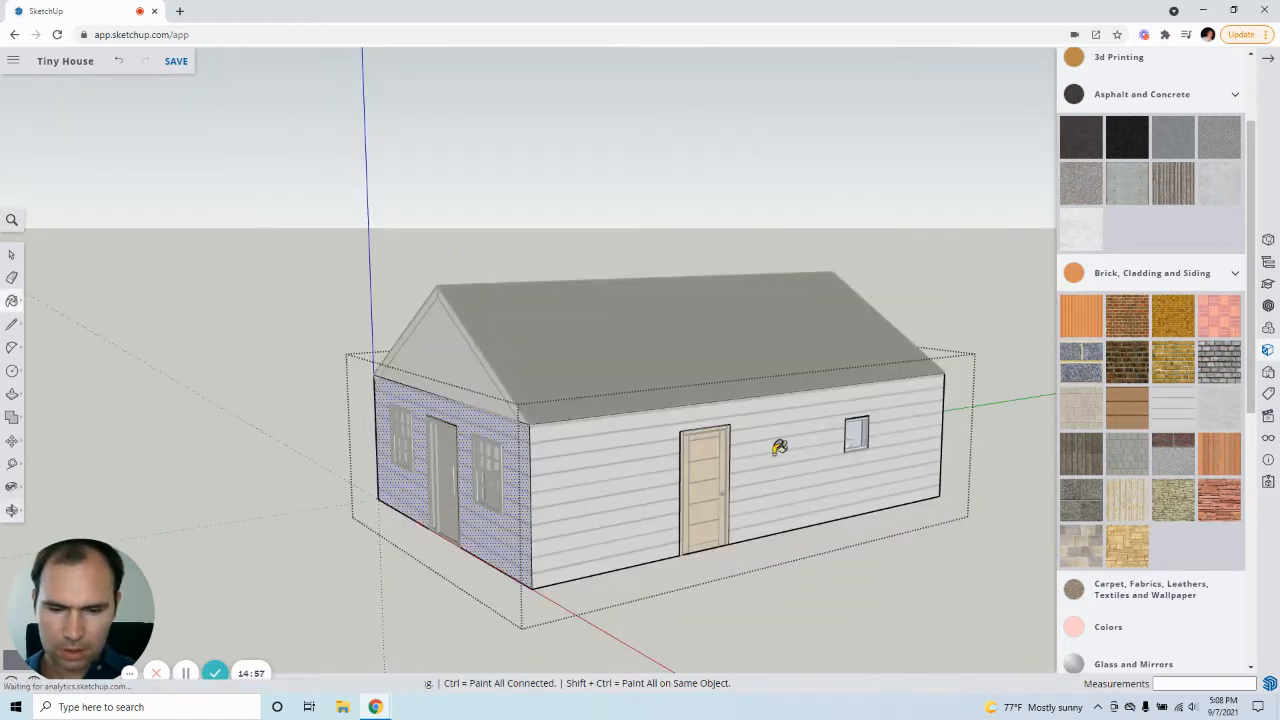
{"action": "left_click", "coordinate": [12, 254]}
{"action": "left_click", "coordinate": [268, 472]}
Open the front gable for editing, paint its outer triangular face with the light grey horizontal siding, and leave its editing.
{"action": "middle_click_drag", "start_coordinate": [268, 472], "coordinate": [346, 435]}
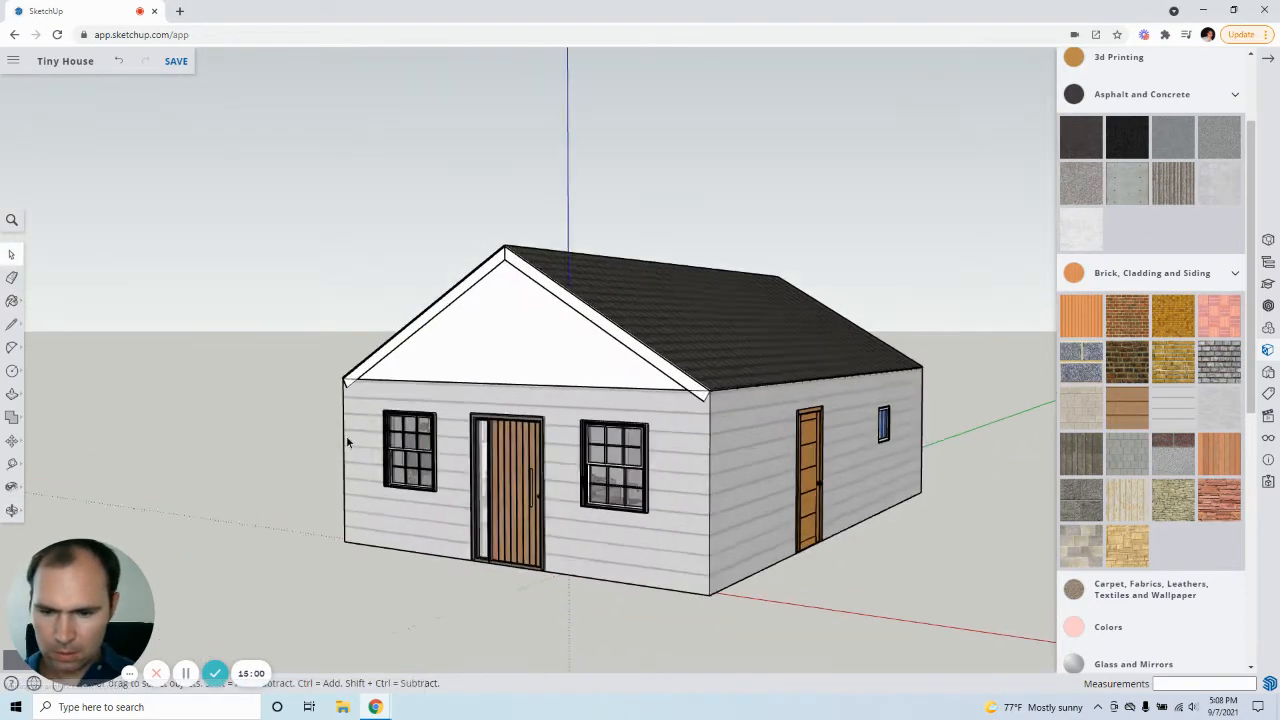
{"action": "scroll", "coordinate": [395, 424], "scroll_direction": "up", "scroll_amount": 6}
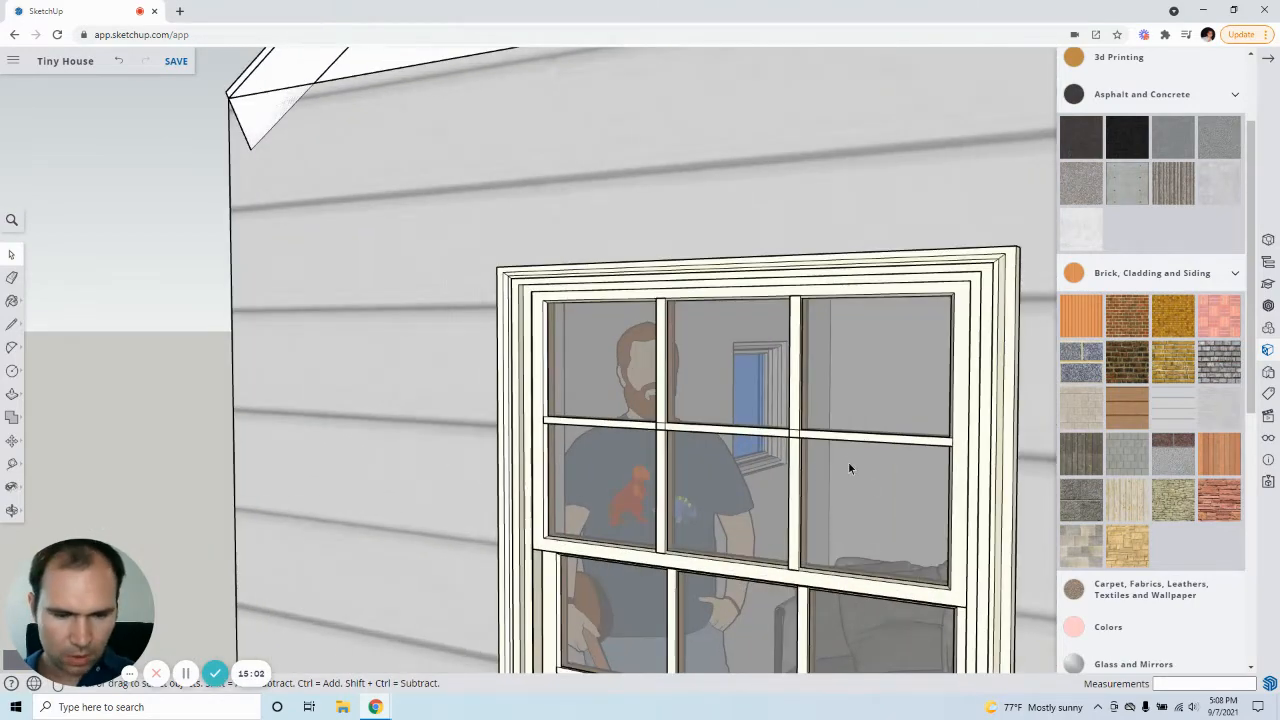
{"action": "scroll", "coordinate": [848, 494], "scroll_direction": "up", "scroll_amount": 10}
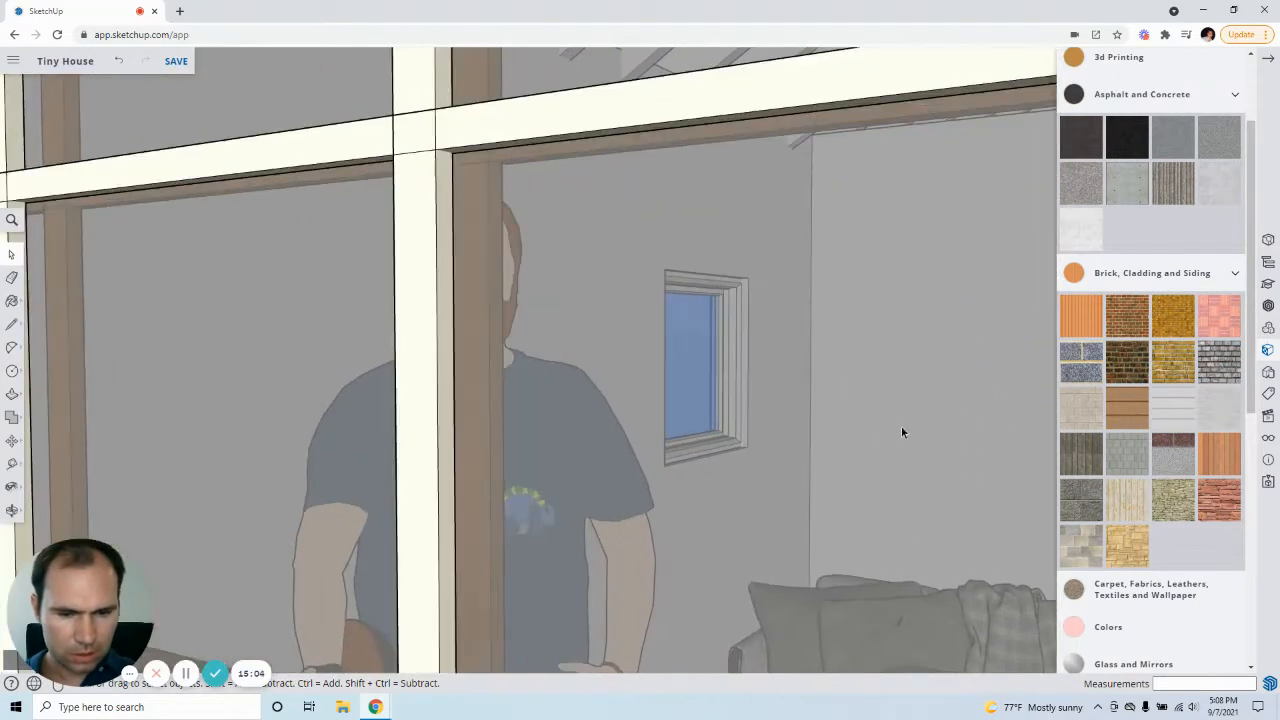
{"action": "scroll", "coordinate": [757, 436], "scroll_direction": "down", "scroll_amount": 15}
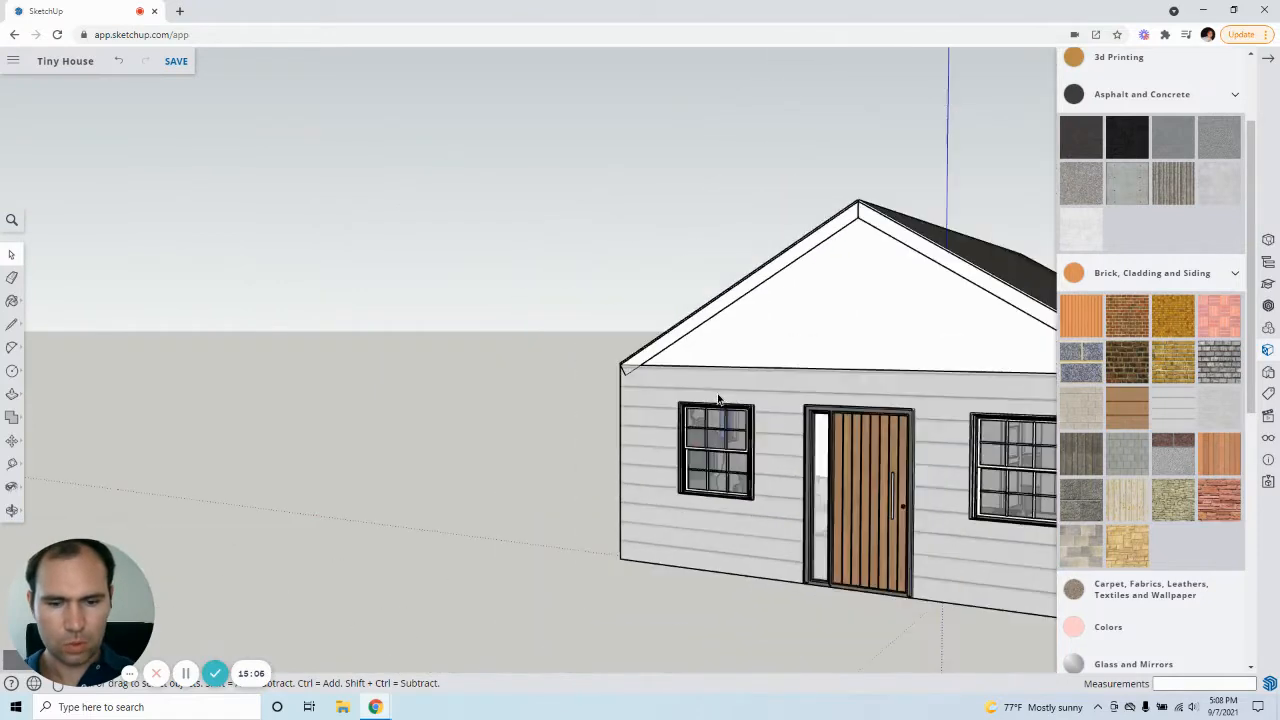
{"action": "double_click", "coordinate": [808, 357]}
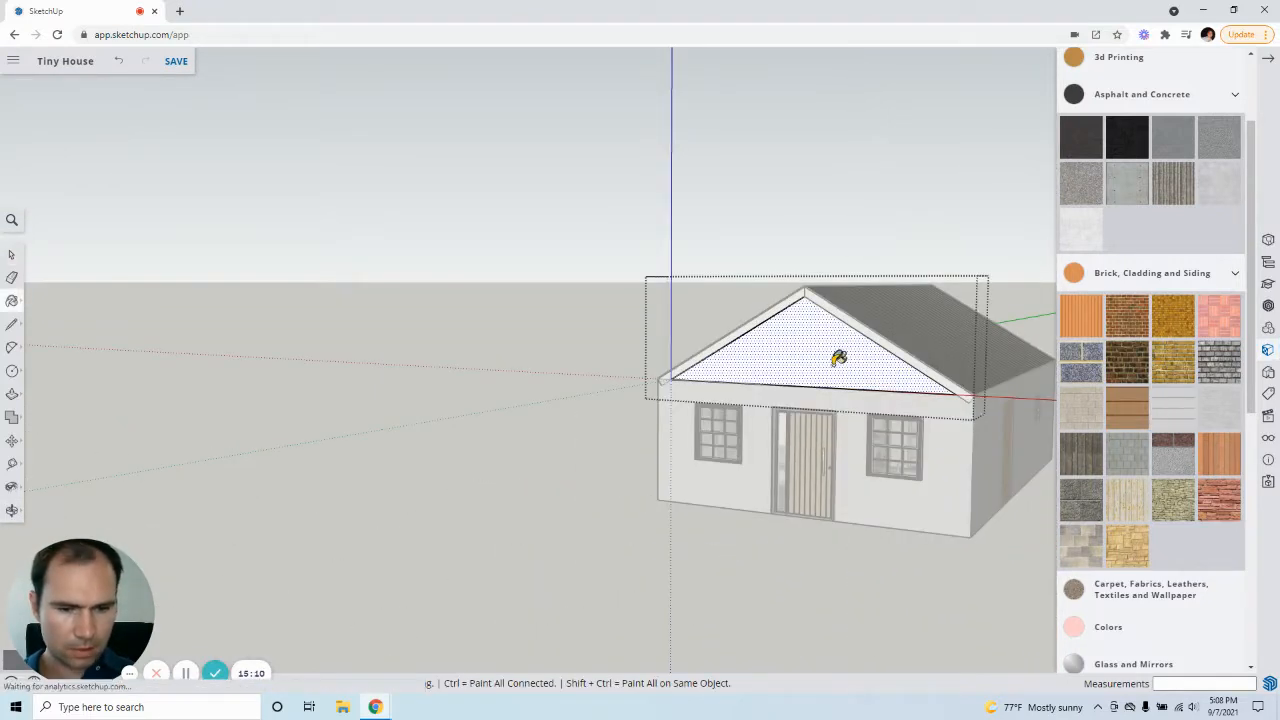
{"action": "left_click", "coordinate": [845, 360]}
{"action": "mouse_move", "coordinate": [943, 380]}
{"action": "middle_mouse_down"}
{"action": "mouse_move", "coordinate": [491, 414]}
{"action": "mouse_move", "coordinate": [601, 421]}
{"action": "mouse_move", "coordinate": [510, 419]}
{"action": "middle_mouse_up"}
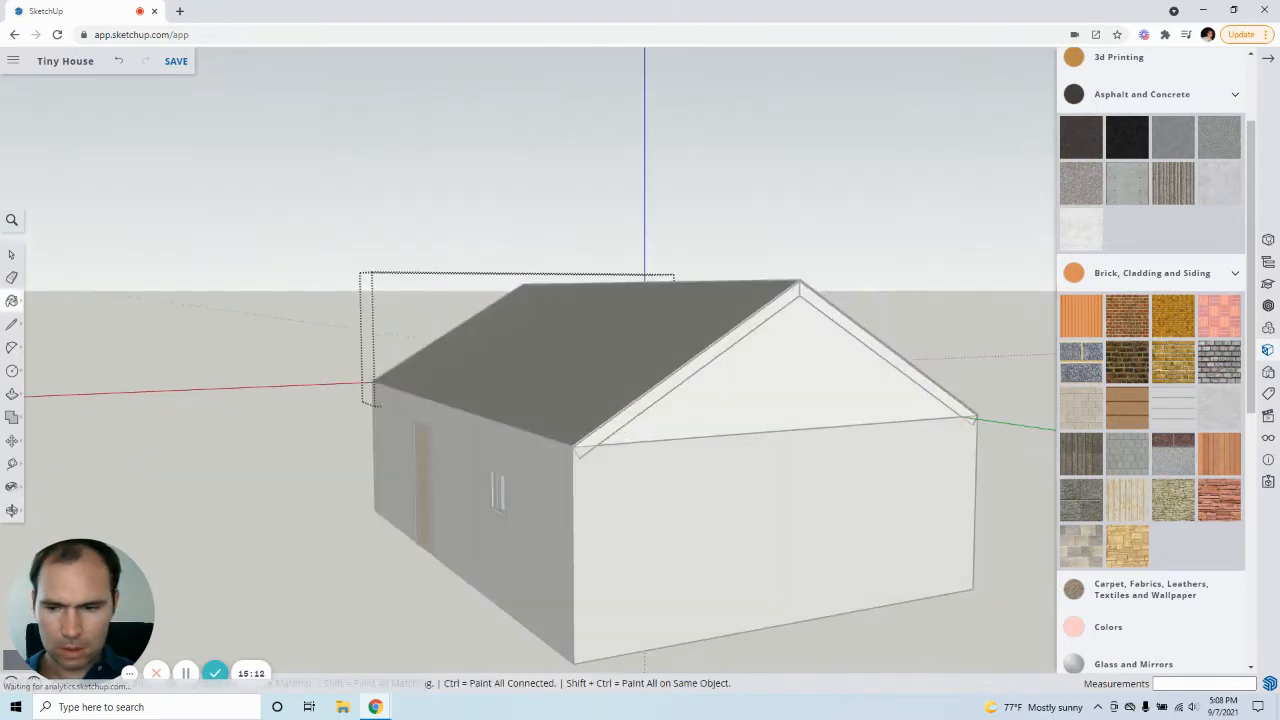
{"action": "left_click", "coordinate": [11, 256]}
{"action": "left_click", "coordinate": [340, 215]}
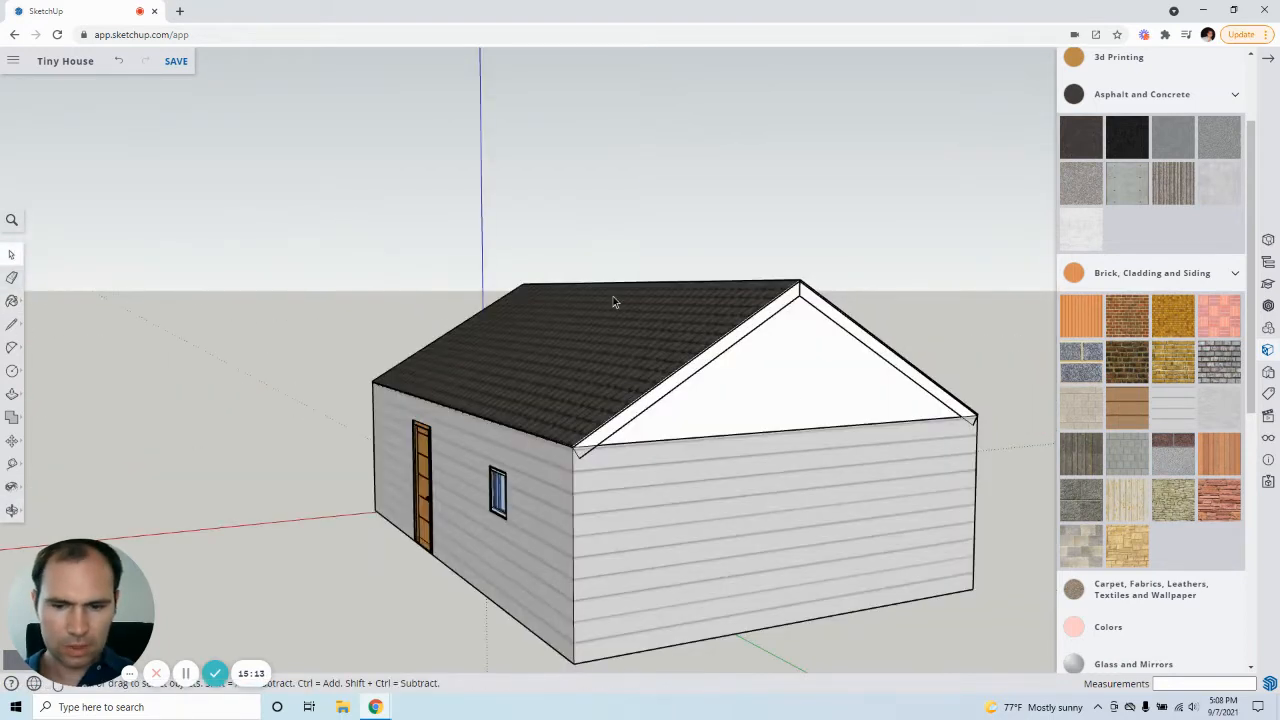
Open the rear gable for editing, paint its outer triangular face with the light grey horizontal siding, and leave its editing.
{"action": "left_click", "coordinate": [800, 401]}
{"action": "double_click", "coordinate": [796, 396]}
{"action": "left_click", "coordinate": [792, 391]}
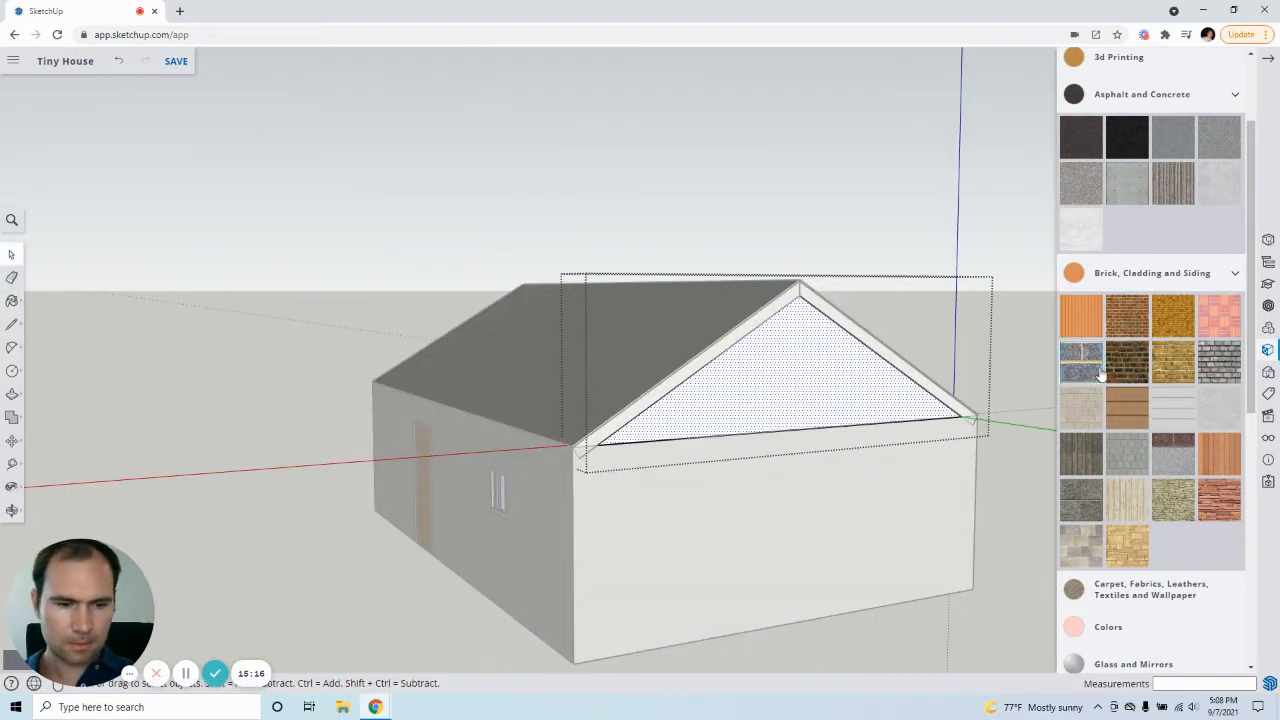
{"action": "left_click", "coordinate": [1174, 410]}
{"action": "left_click", "coordinate": [817, 389]}
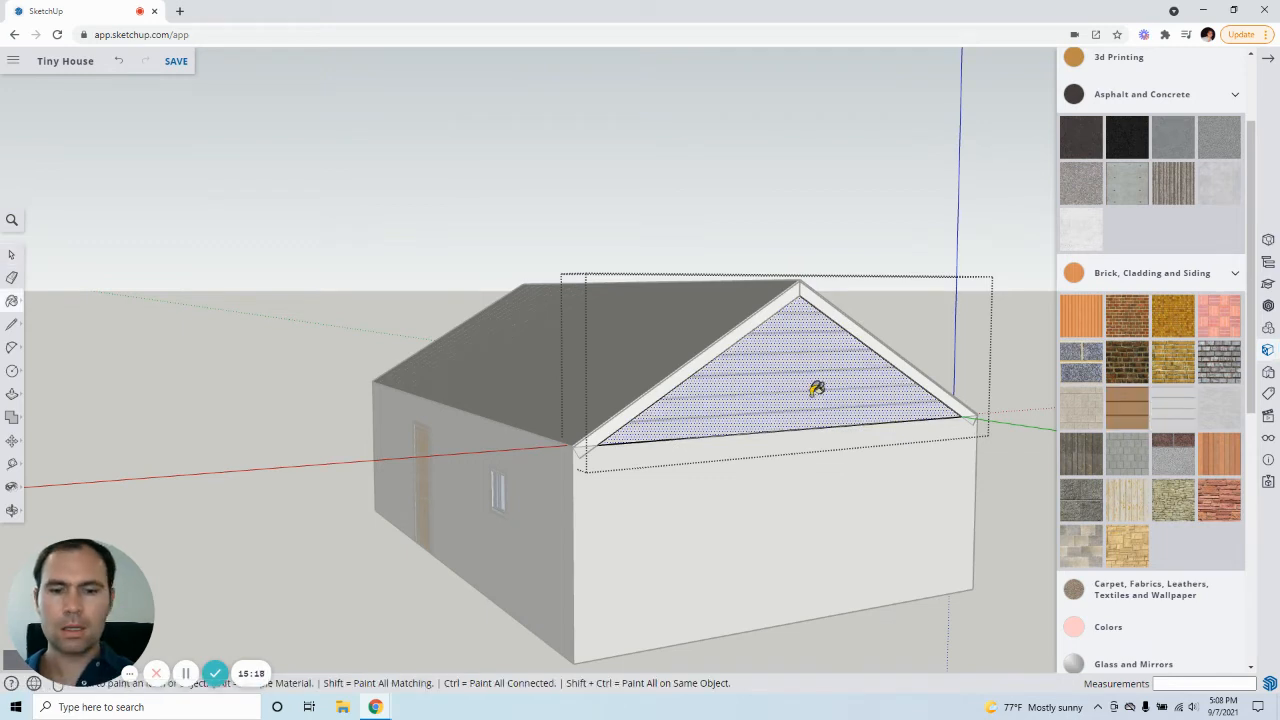
{"action": "left_click", "coordinate": [11, 254]}
{"action": "left_click", "coordinate": [440, 324]}
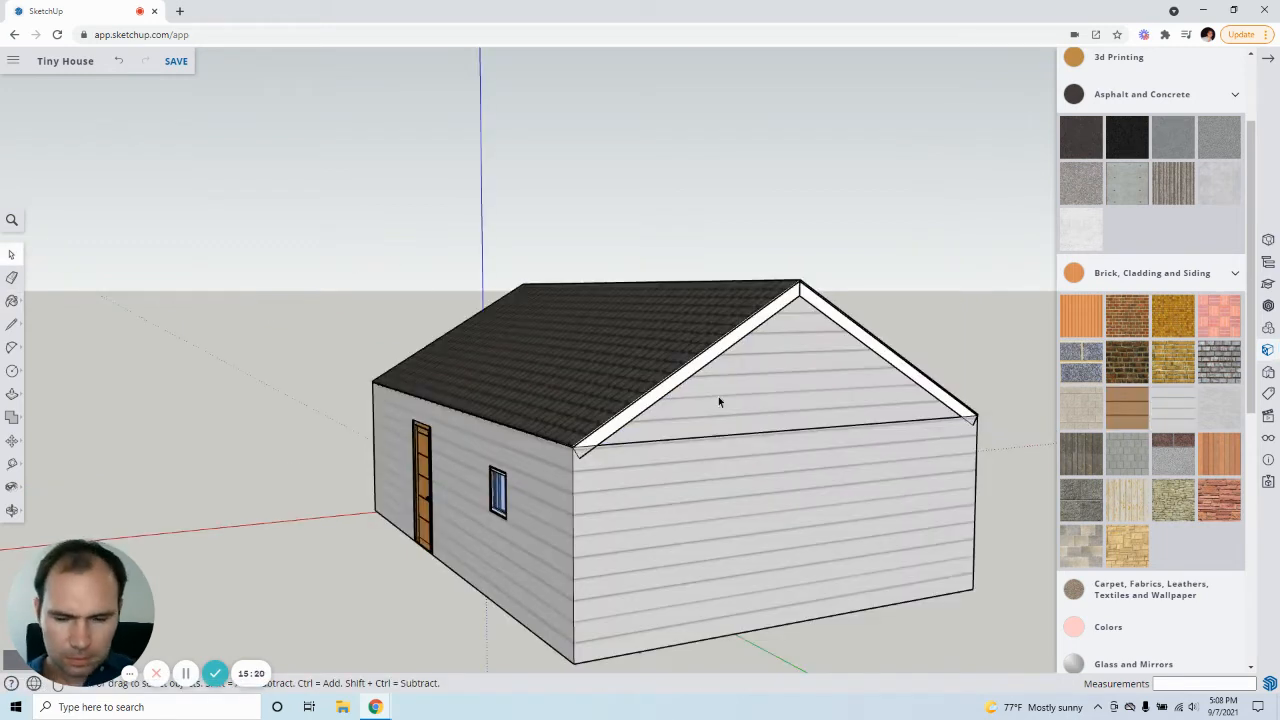
Open the front sloped roof-edge board on the three-window side, paint its front face with the light grey siding, and leave its editing.
{"action": "middle_click_drag", "start_coordinate": [746, 429], "coordinate": [1035, 457]}
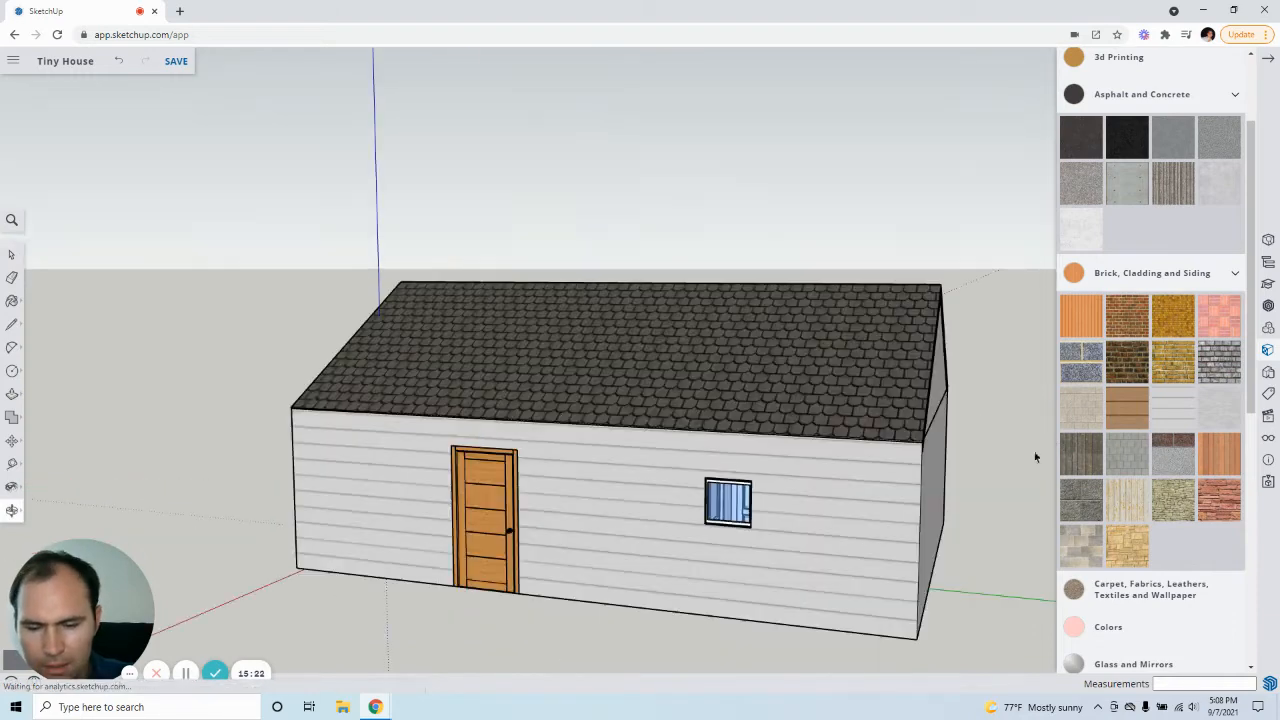
{"action": "middle_click_drag", "start_coordinate": [900, 440], "coordinate": [505, 421]}
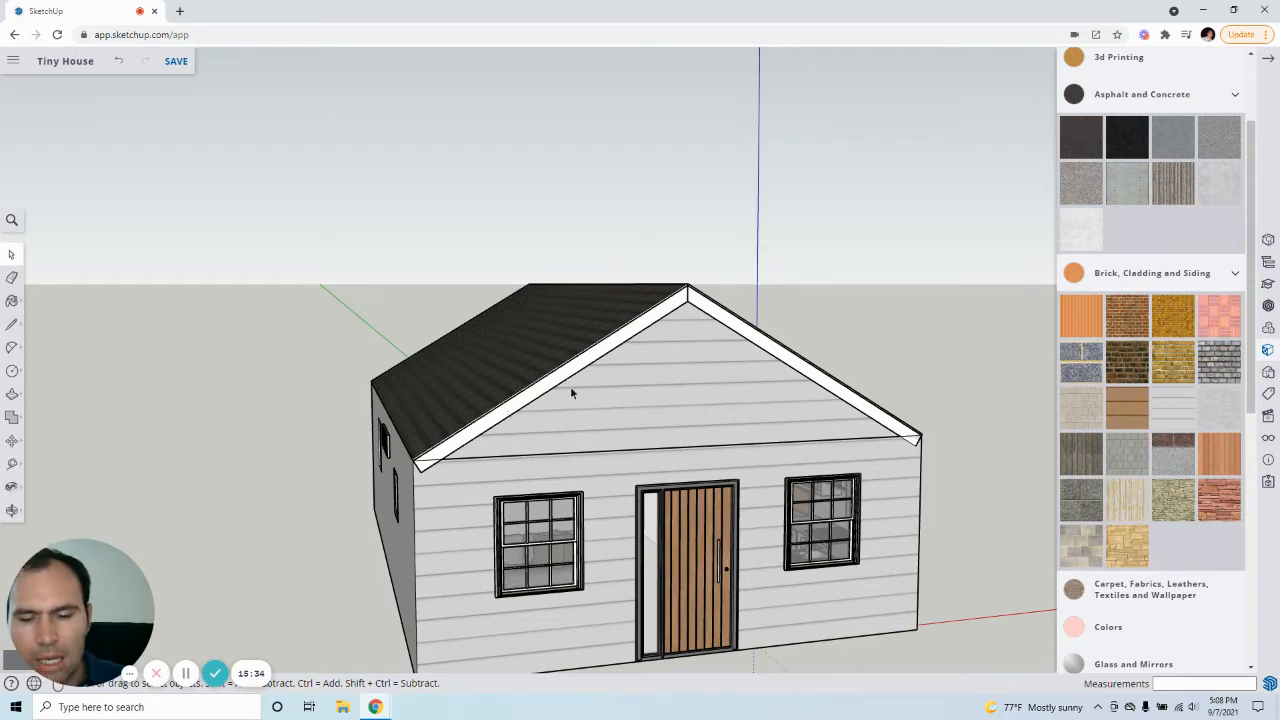
{"action": "scroll", "coordinate": [511, 413], "scroll_direction": "up", "scroll_amount": 4}
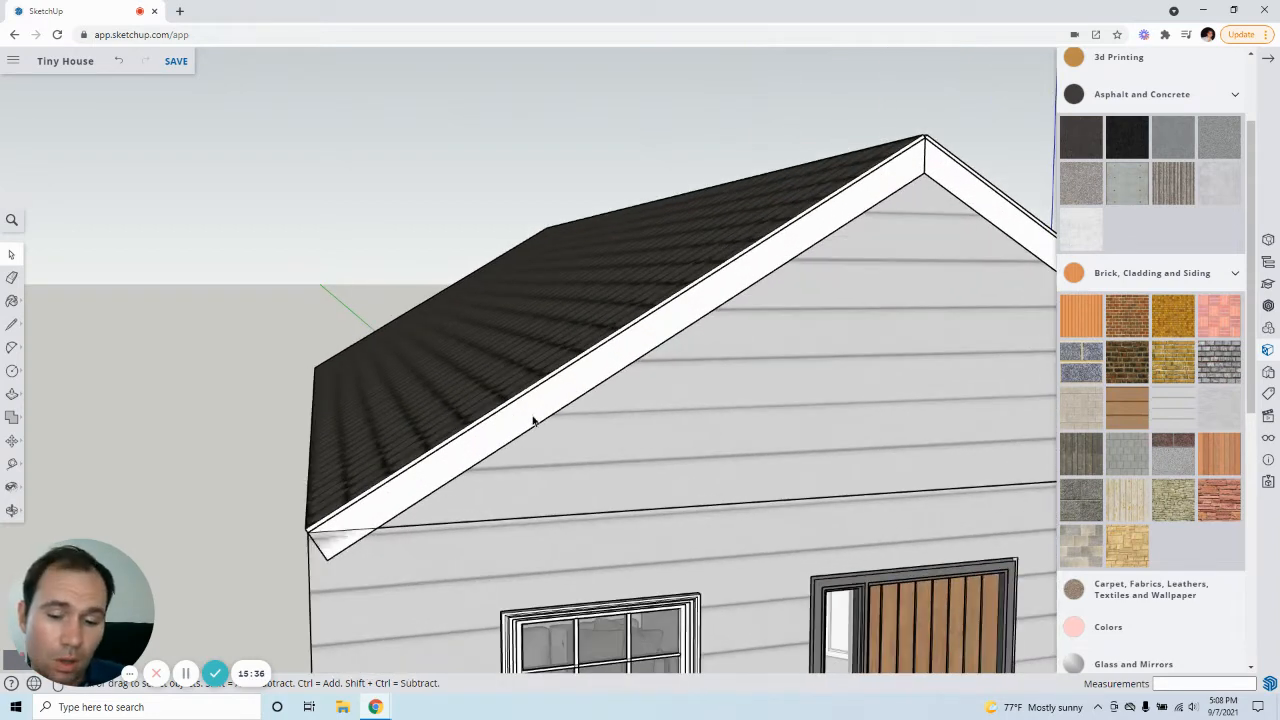
{"action": "double_click", "coordinate": [533, 421]}
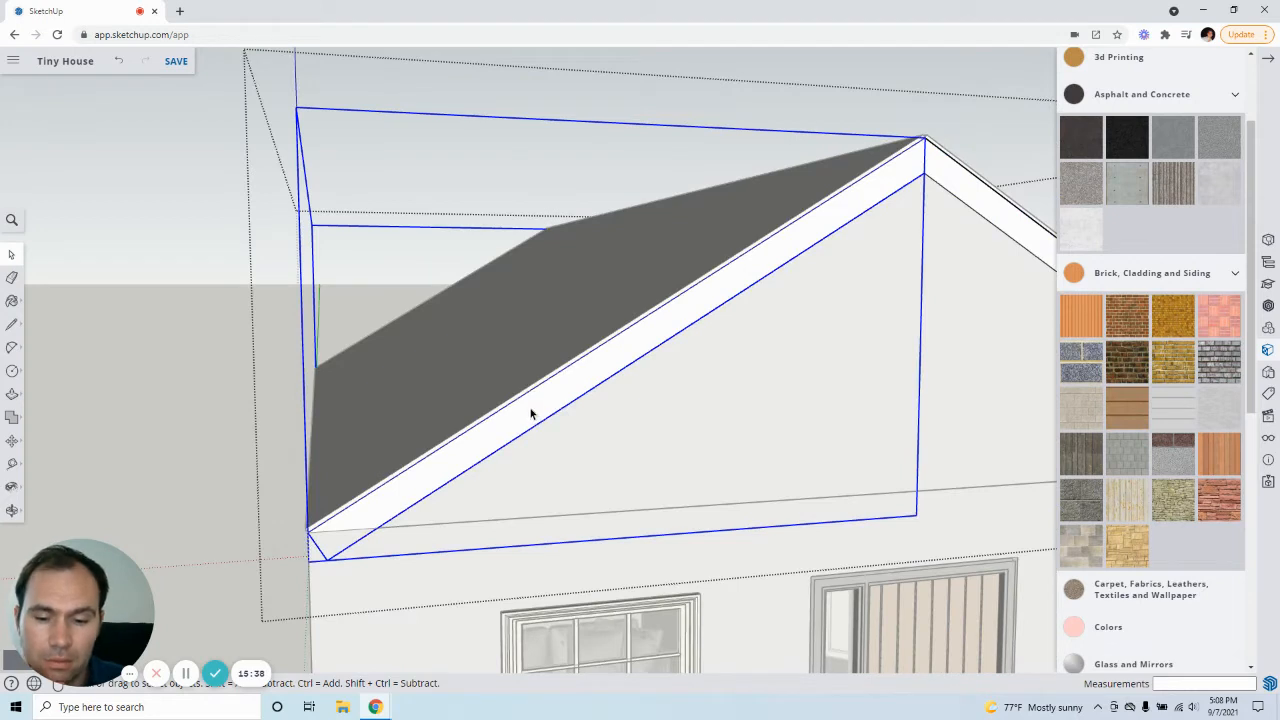
{"action": "double_click", "coordinate": [549, 412]}
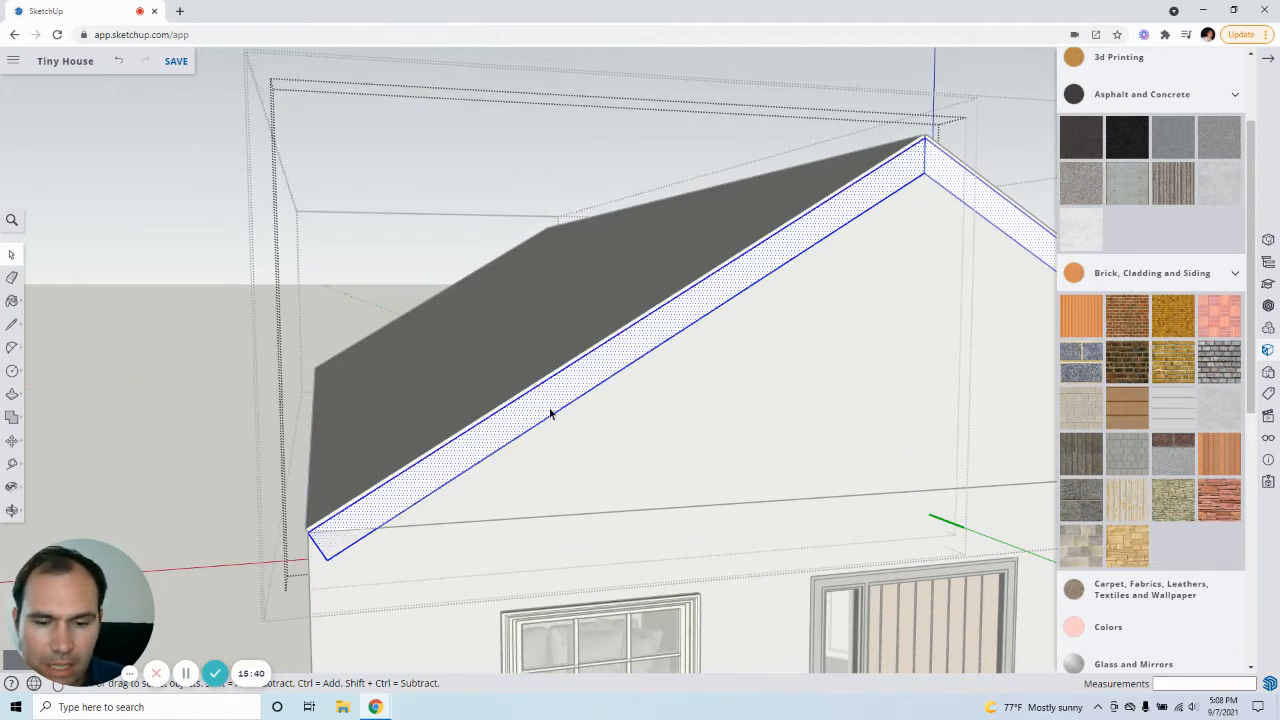
{"action": "left_click", "coordinate": [558, 401]}
{"action": "left_click", "coordinate": [1224, 366]}
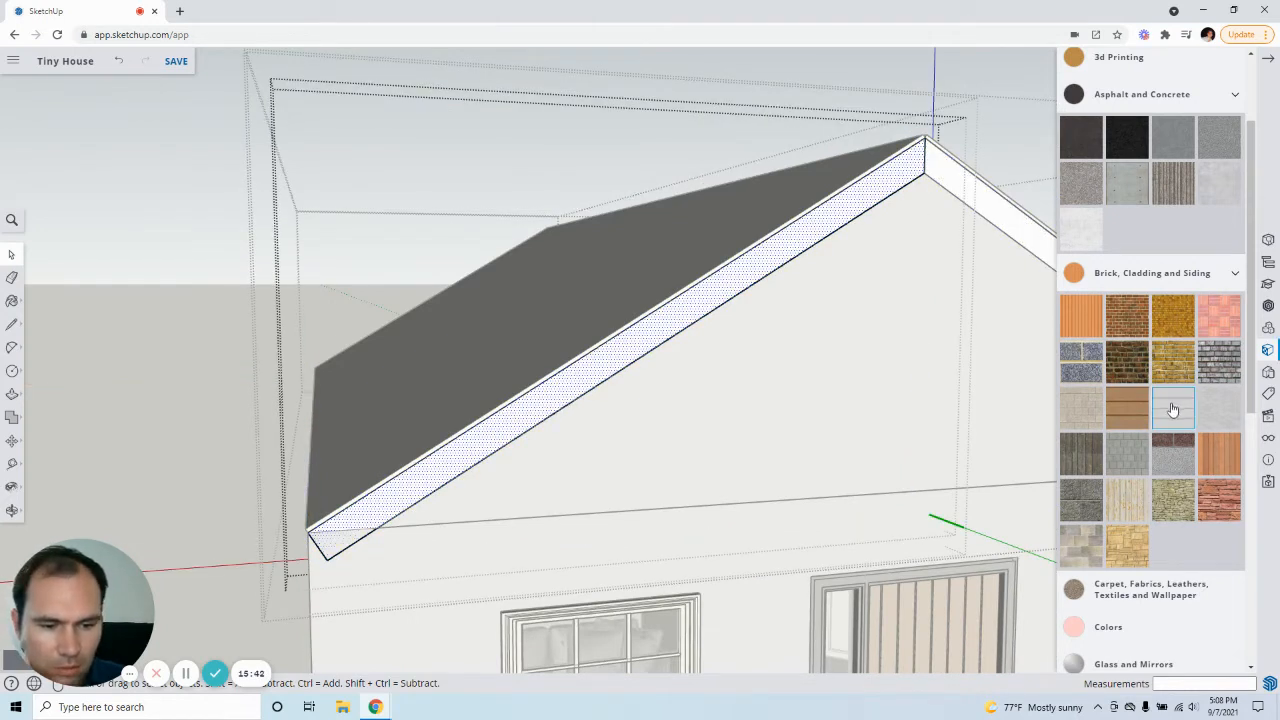
{"action": "left_click", "coordinate": [755, 272]}
{"action": "middle_click_drag", "start_coordinate": [284, 368], "coordinate": [626, 336]}
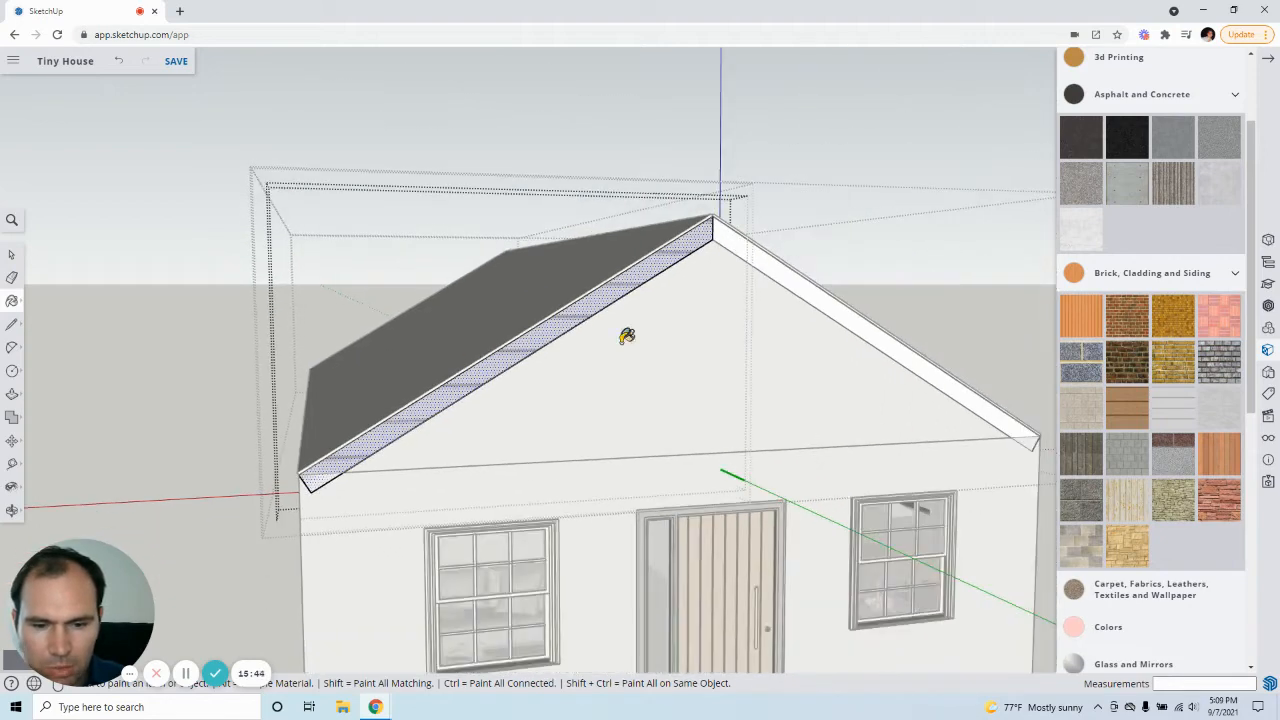
{"action": "left_click", "coordinate": [10, 256]}
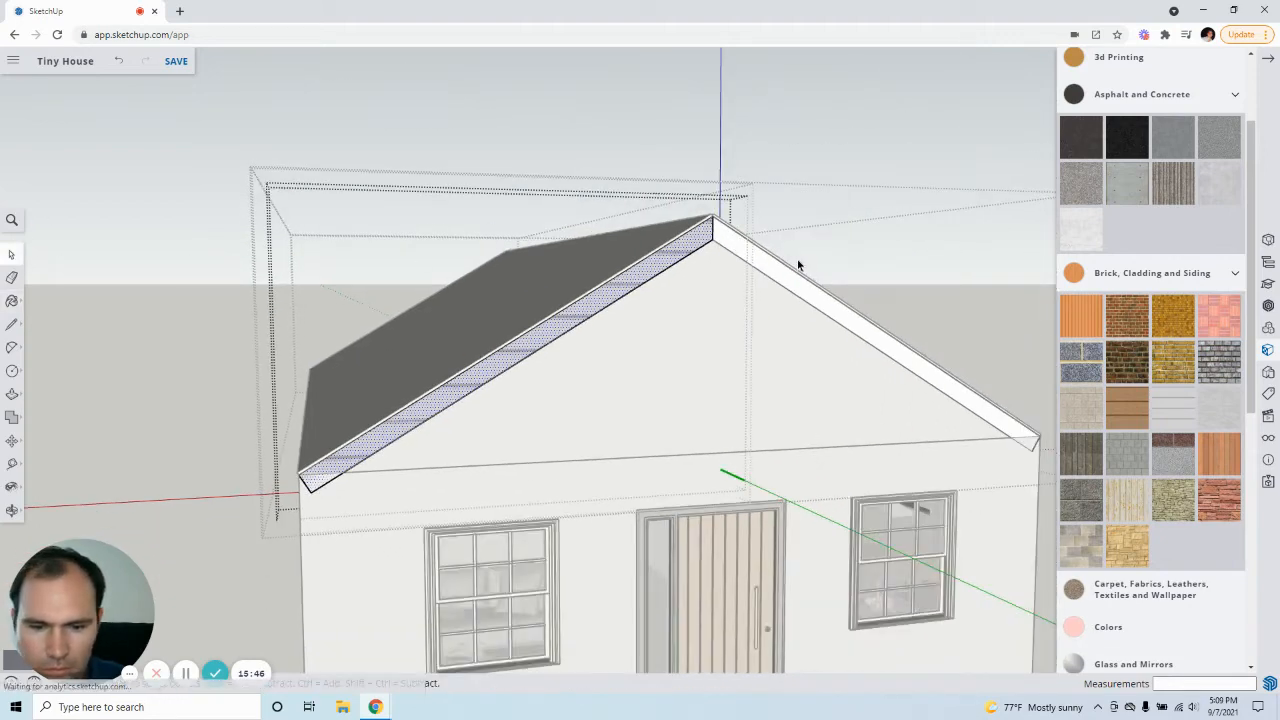
{"action": "left_click", "coordinate": [766, 270]}
{"action": "left_click", "coordinate": [818, 178]}
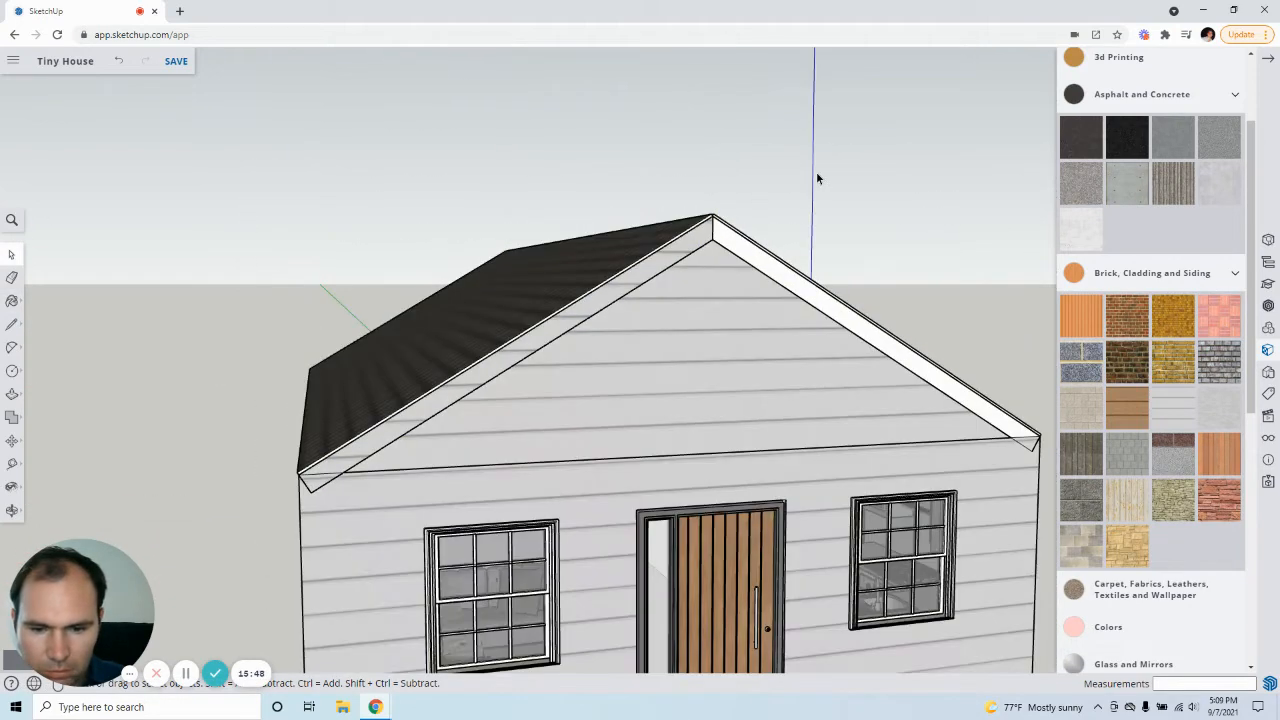
Undo the siding paint on the front sloped roof-edge board on the three-window side and leave all roof group editing.
{"action": "double_click", "coordinate": [525, 369]}
{"action": "double_click", "coordinate": [526, 368]}
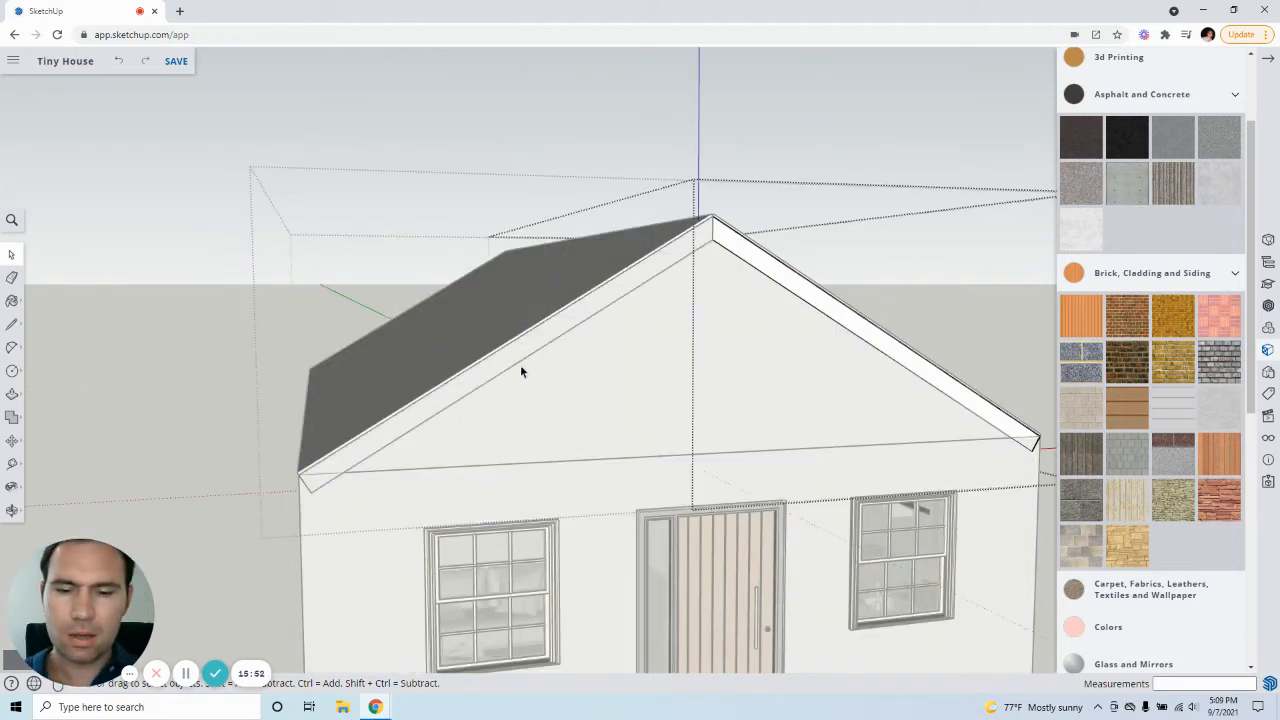
{"action": "key", "text": "ctrl+z"}
{"action": "key", "text": "ctrl+z"}
{"action": "key", "text": "ctrl+z"}
{"action": "key", "text": "ctrl+z"}
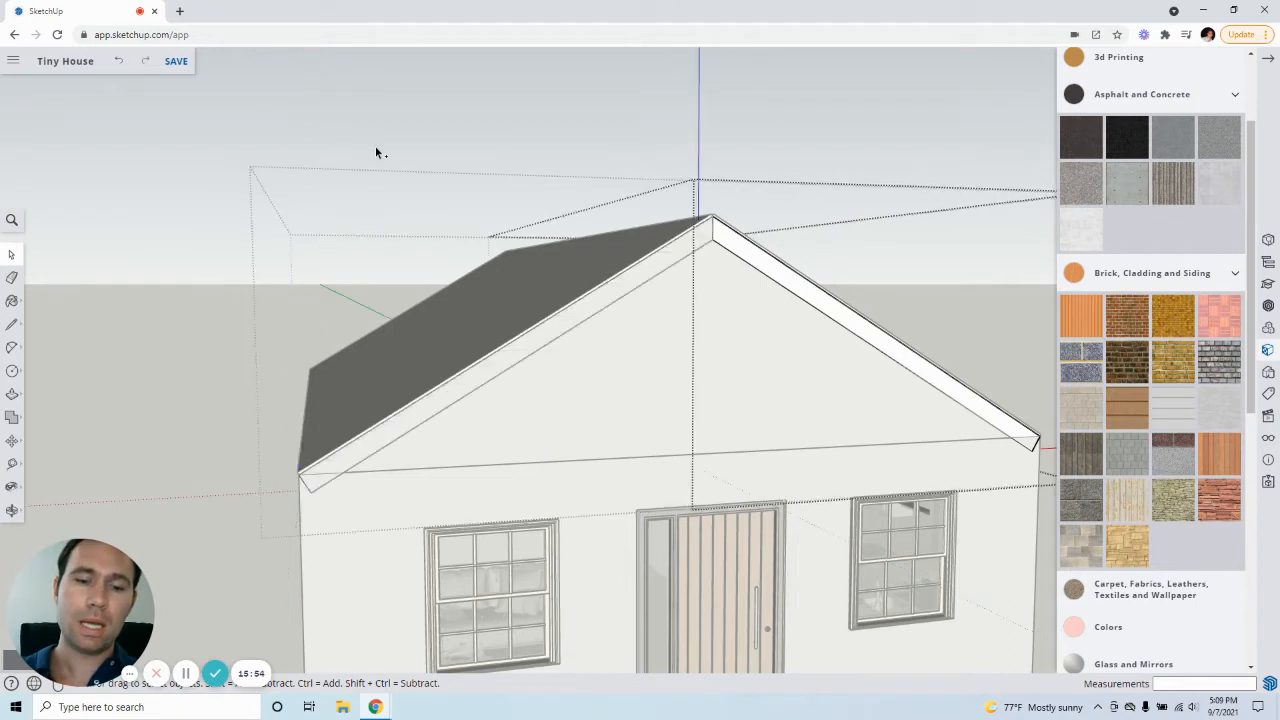
{"action": "left_click", "coordinate": [375, 147]}
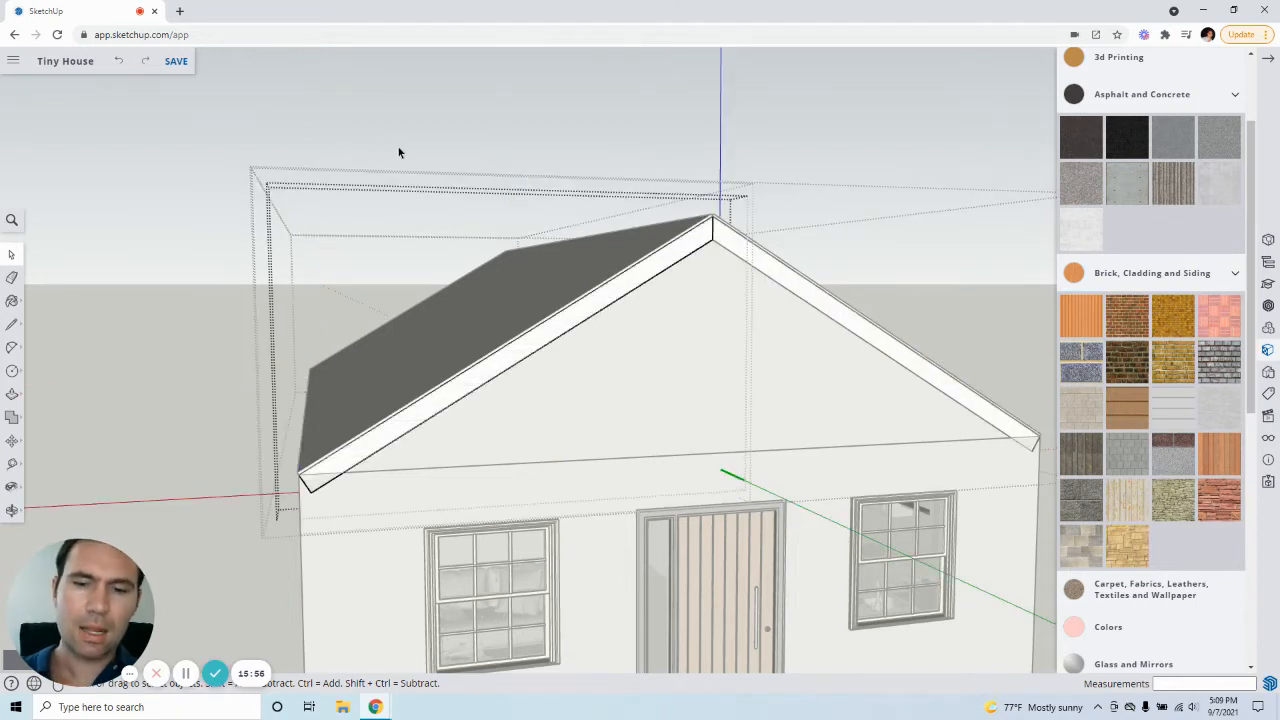
{"action": "left_click", "coordinate": [399, 151]}
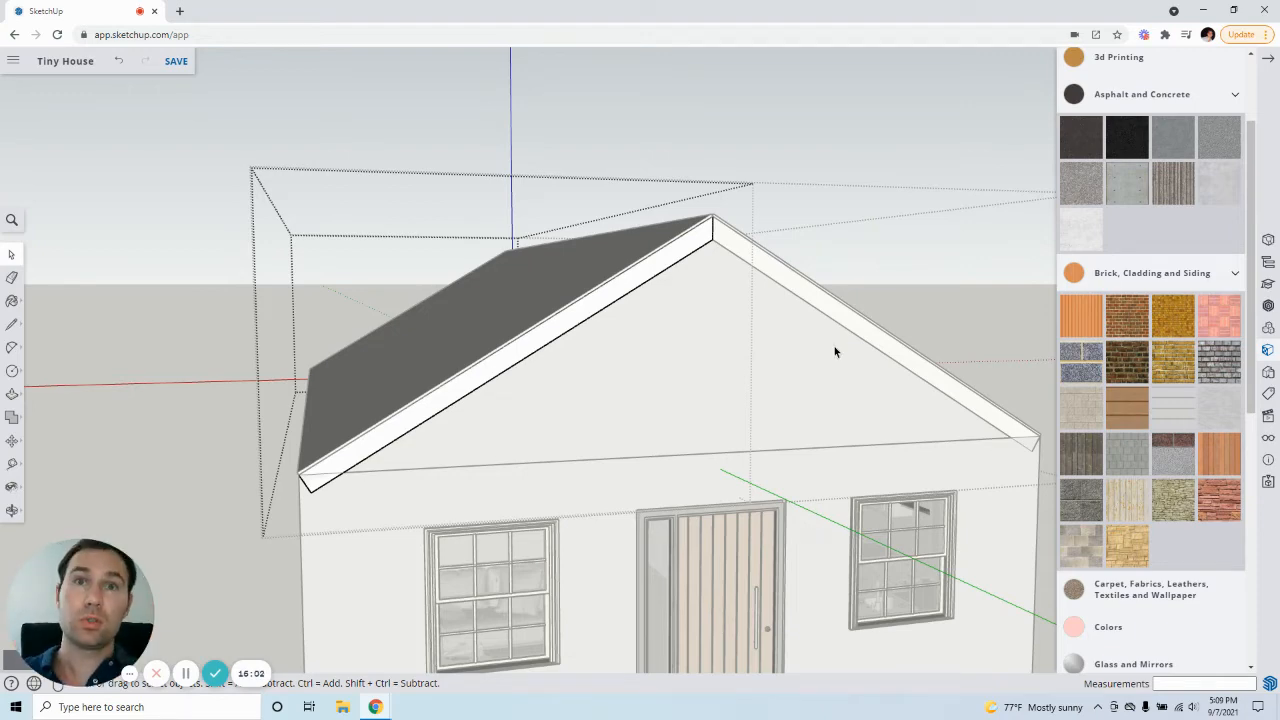
{"action": "middle_click_drag", "start_coordinate": [811, 337], "coordinate": [910, 362]}
{"action": "left_click", "coordinate": [486, 95]}
{"action": "left_click", "coordinate": [486, 95]}
Examine the finished exterior from both front corners and bring the viewpoint inside, facing the bedroom doors.
{"action": "scroll", "coordinate": [408, 223], "scroll_direction": "down", "scroll_amount": 4}
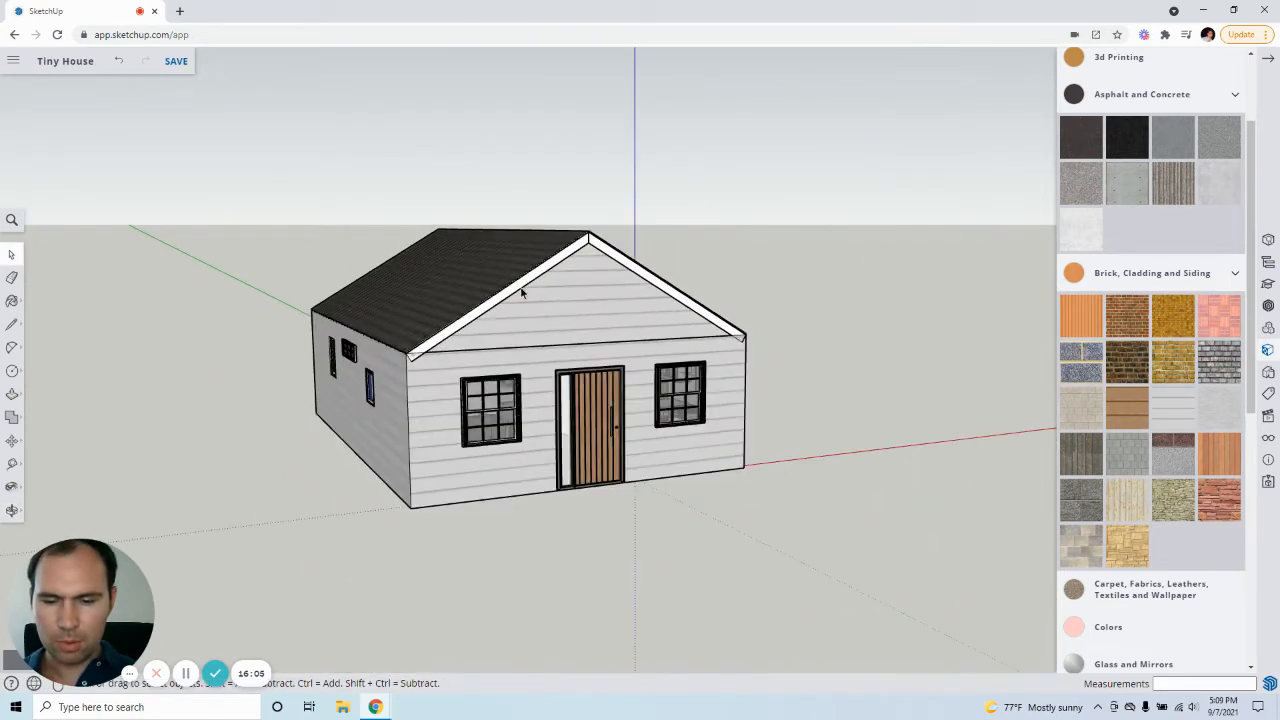
{"action": "middle_click_drag", "start_coordinate": [521, 292], "coordinate": [475, 373]}
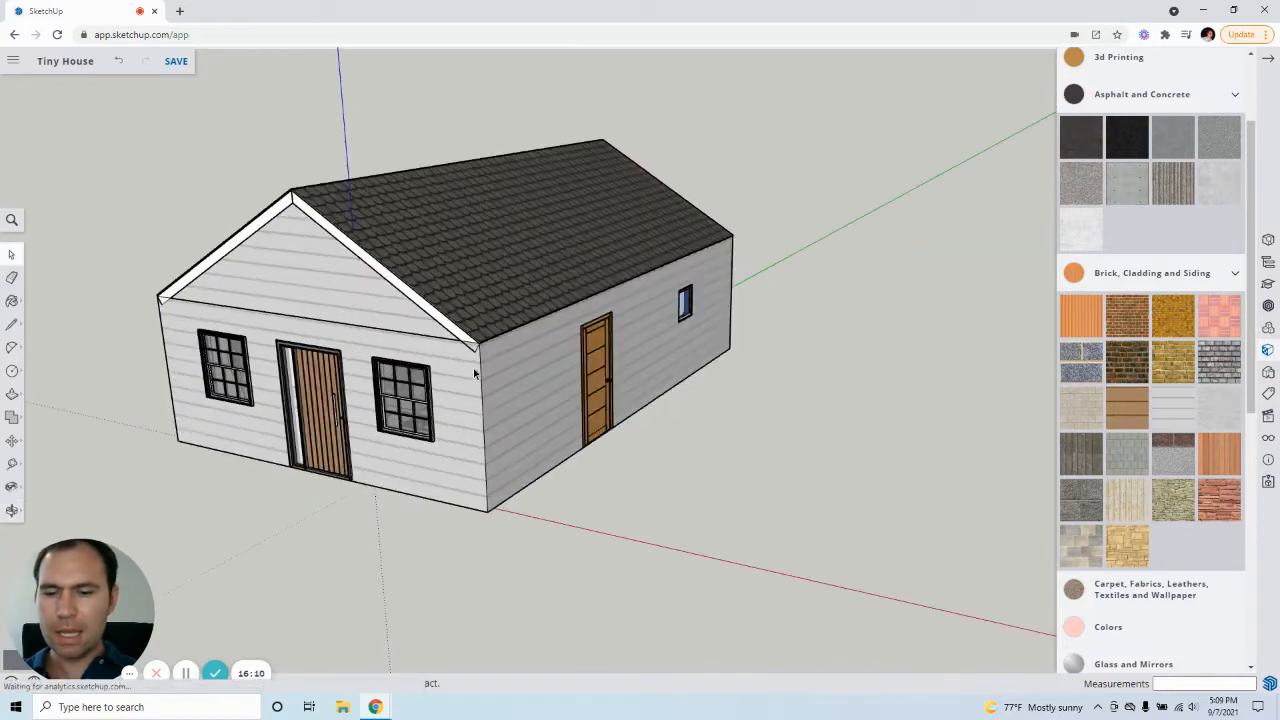
{"action": "scroll", "coordinate": [475, 373], "scroll_direction": "up", "scroll_amount": 10}
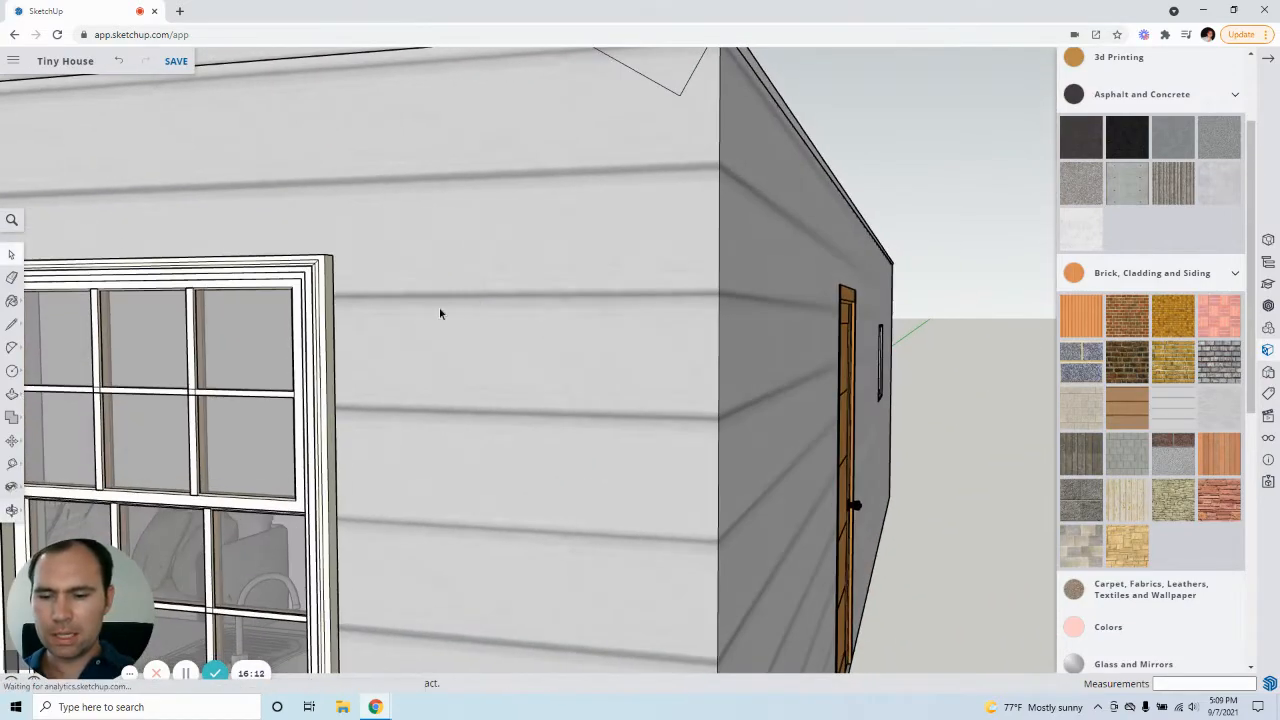
{"action": "scroll", "coordinate": [289, 369], "scroll_direction": "up", "scroll_amount": 10}
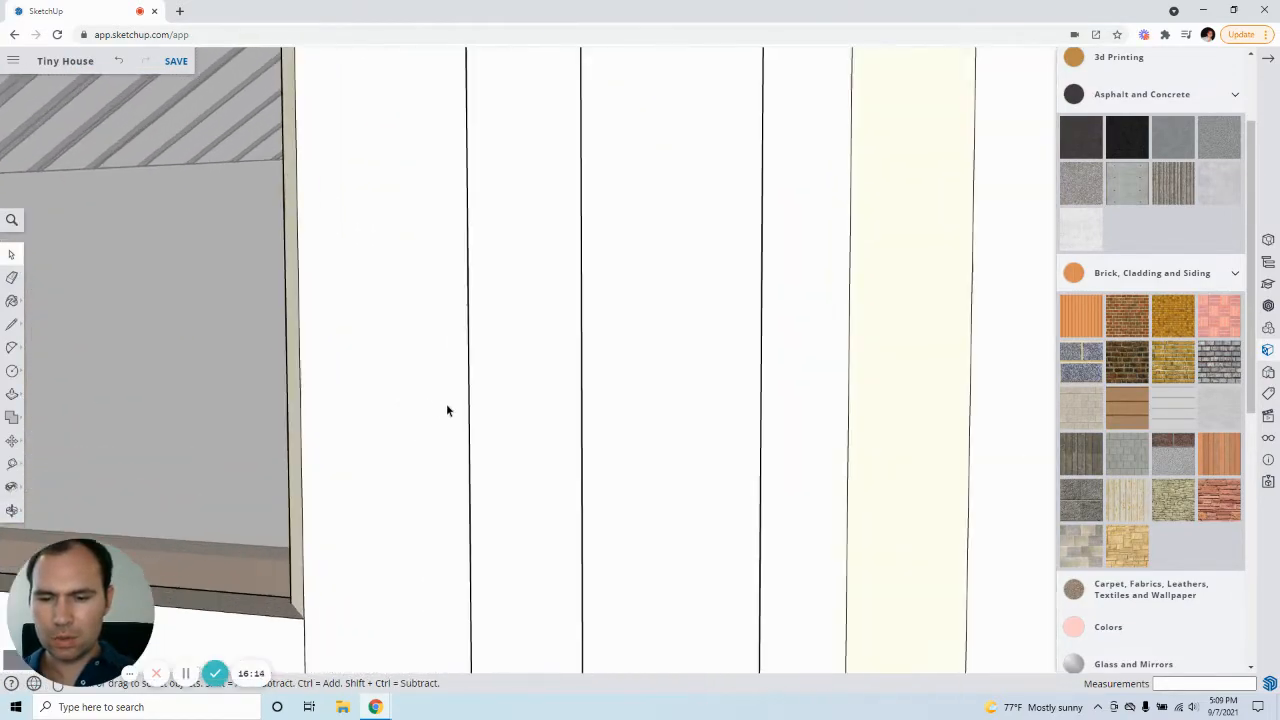
{"action": "scroll", "coordinate": [447, 410], "scroll_direction": "up", "scroll_amount": 8}
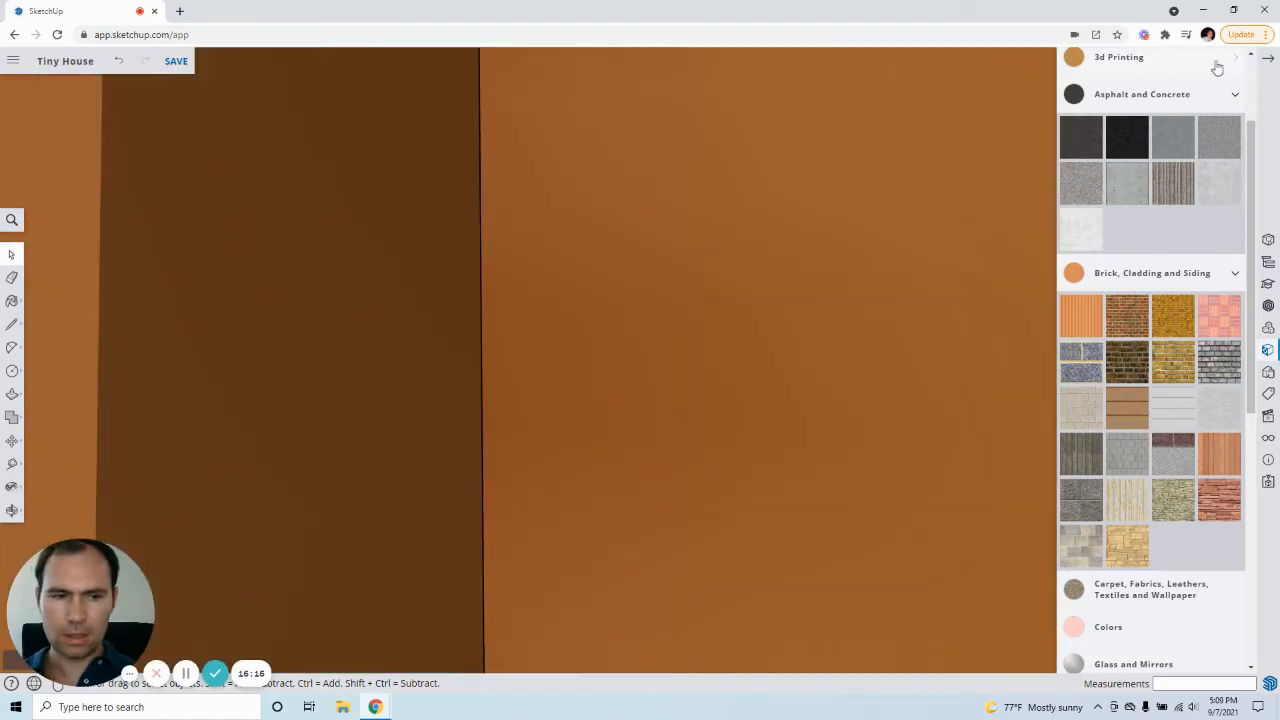
{"action": "scroll", "coordinate": [834, 263], "scroll_direction": "up", "scroll_amount": 8}
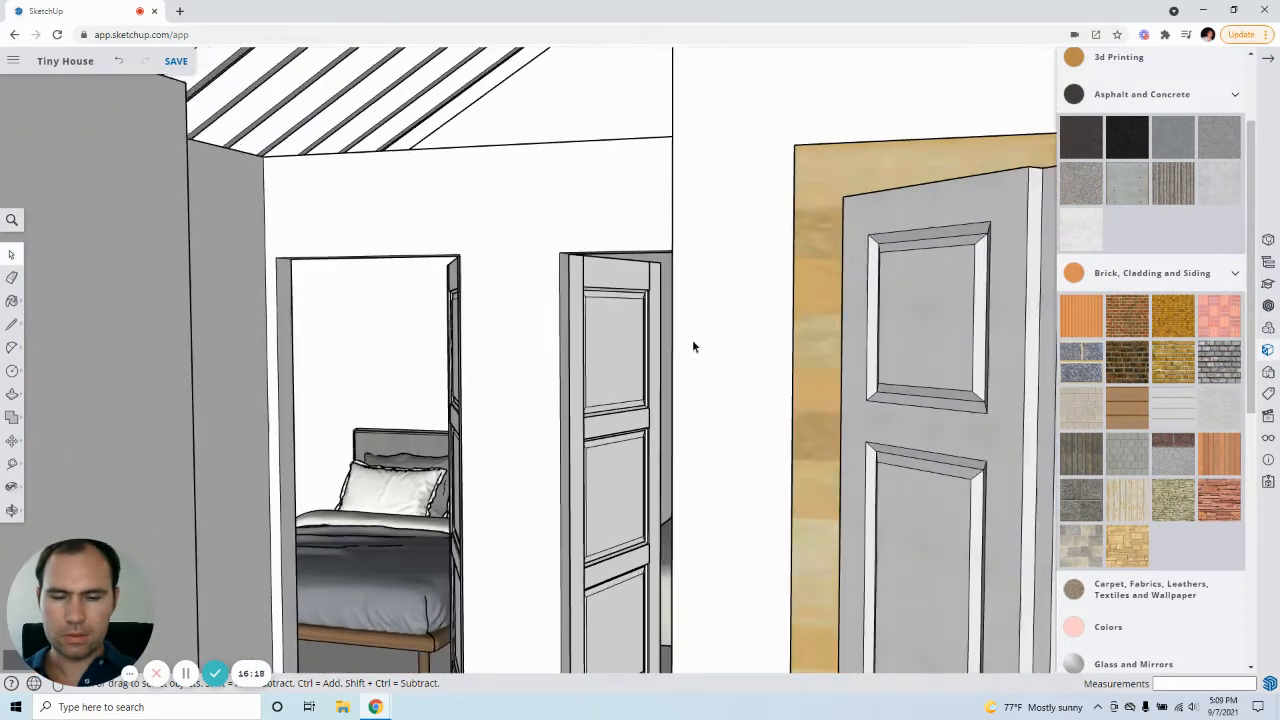
{"action": "scroll", "coordinate": [692, 342], "scroll_direction": "down", "scroll_amount": 2}
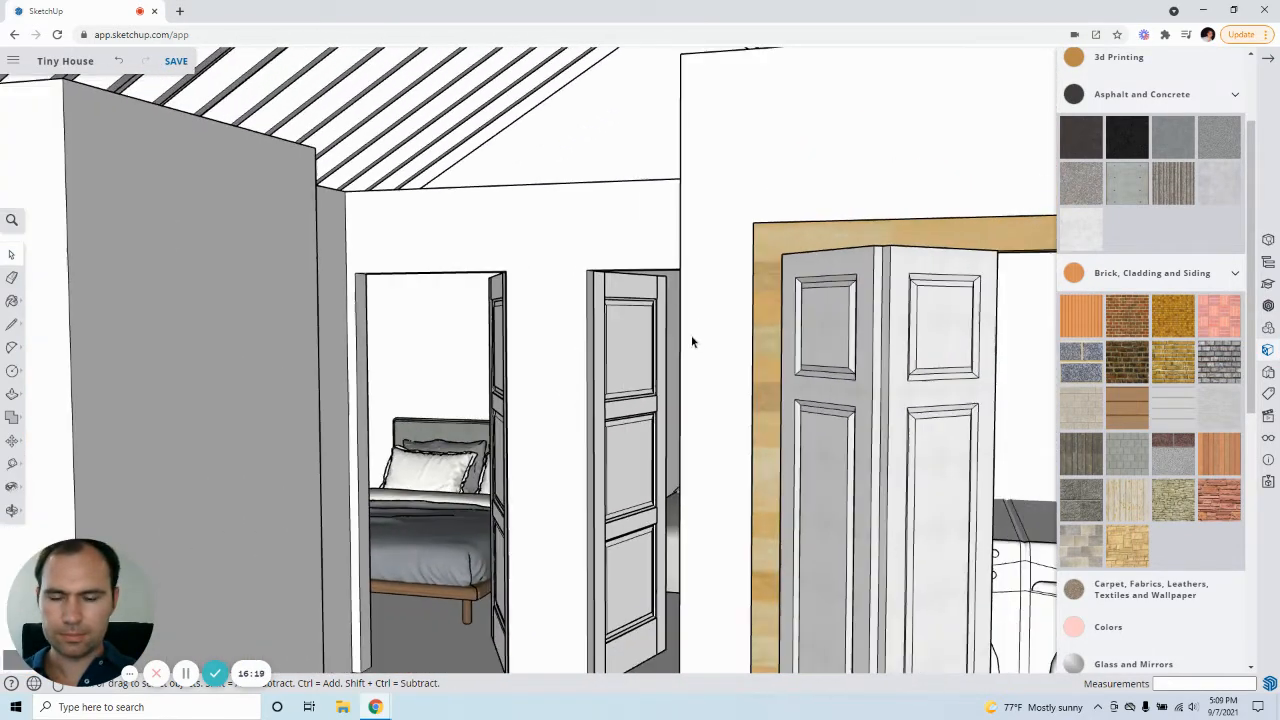
Look up at the roof rafters with Look Around and move through the interior with the Walk tool.
{"action": "left_click", "coordinate": [11, 488]}
{"action": "left_click_drag", "start_coordinate": [571, 286], "coordinate": [365, 244]}
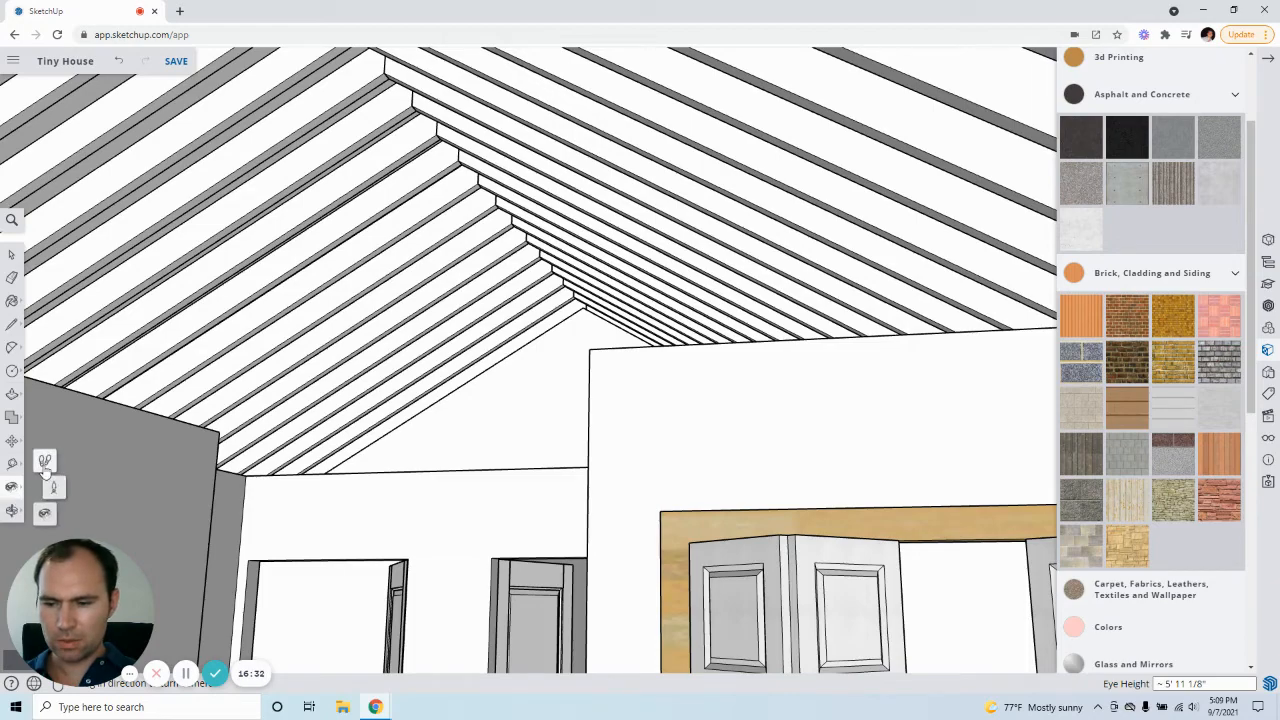
{"action": "left_click", "coordinate": [44, 463]}
{"action": "left_click_drag", "start_coordinate": [436, 586], "coordinate": [231, 554]}
{"action": "left_click_drag", "start_coordinate": [509, 471], "coordinate": [474, 494]}
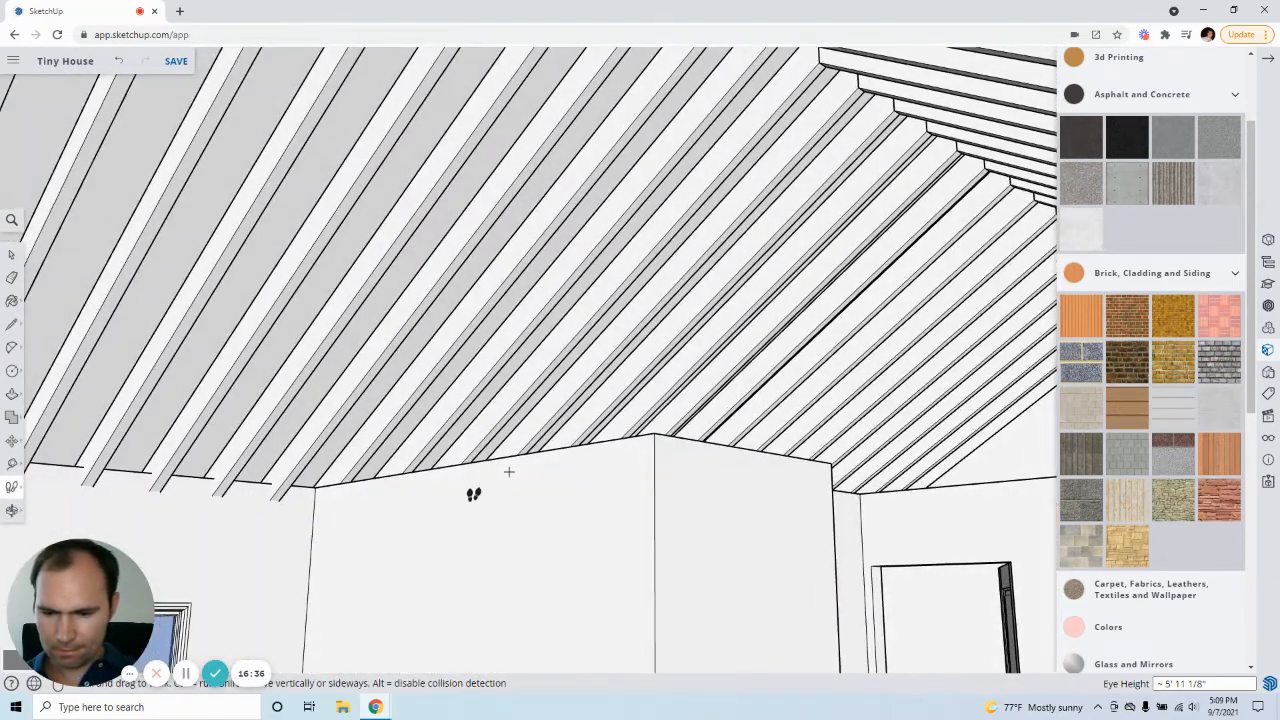
{"action": "middle_click_drag", "start_coordinate": [474, 494], "coordinate": [535, 481]}
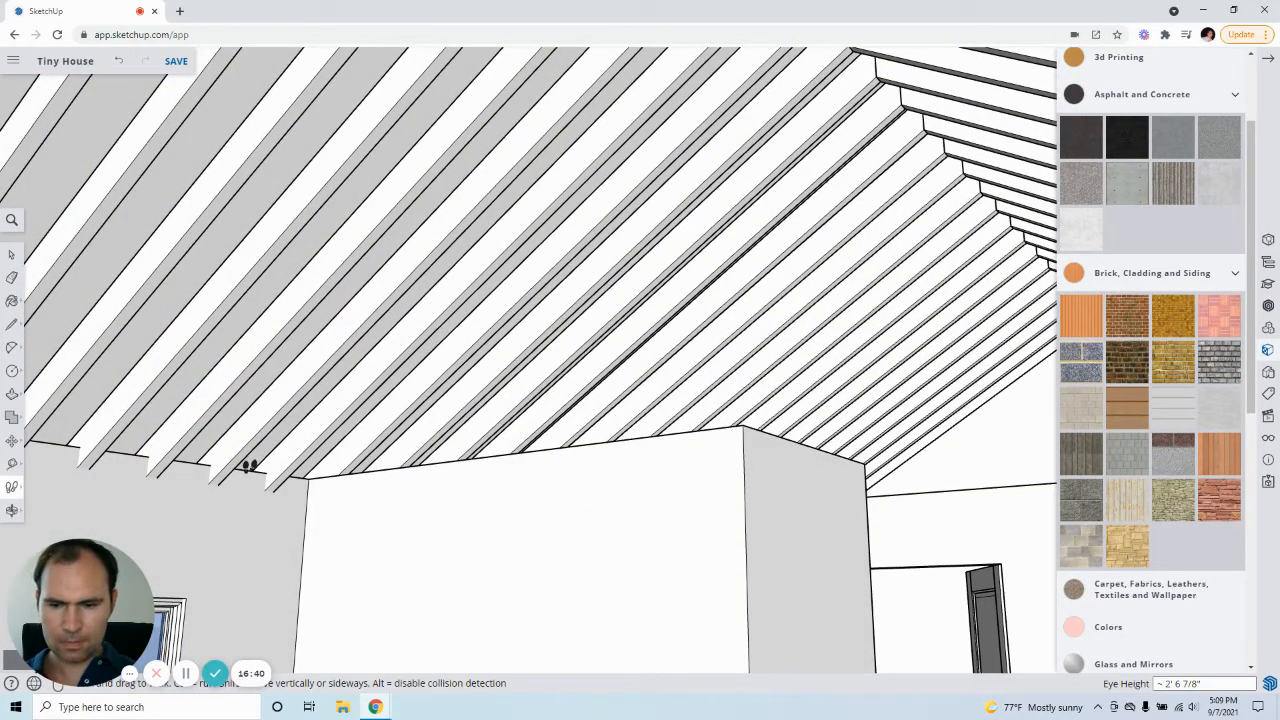
{"action": "key", "text": "space"}
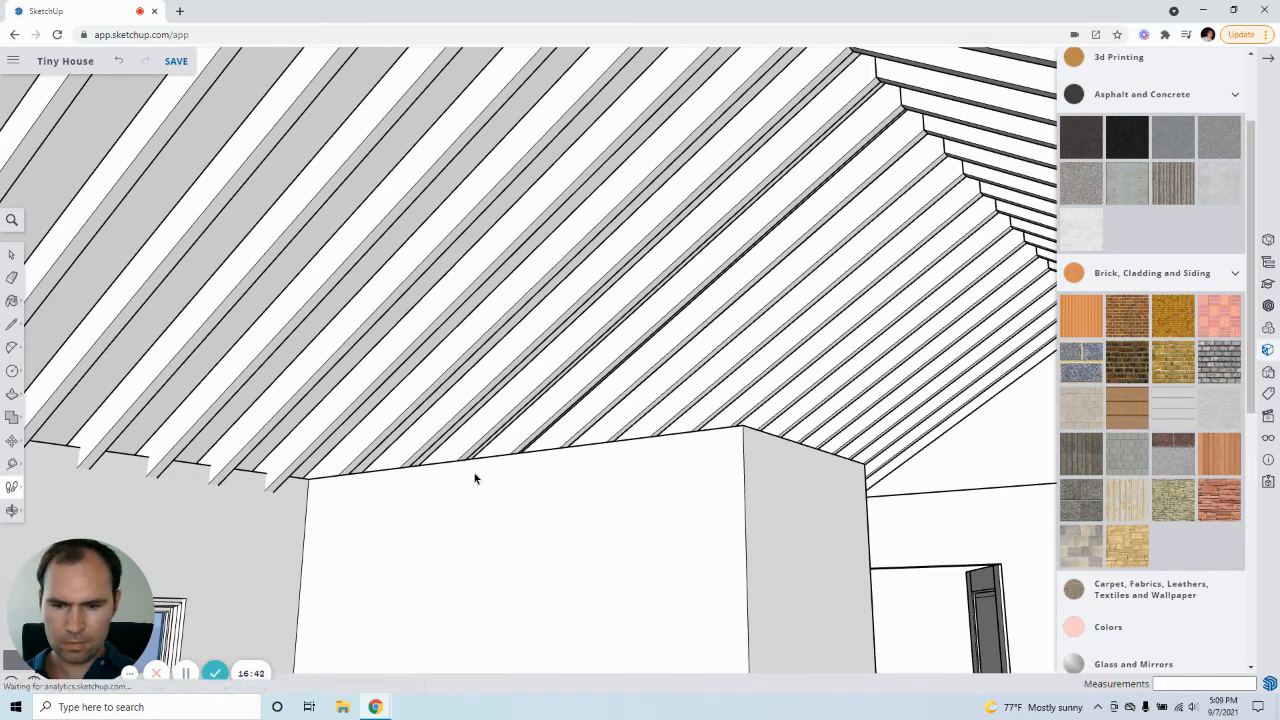
Look around the sofa area, rafters and bedroom doorways with Look Around, and close the materials library.
{"action": "left_click", "coordinate": [12, 488]}
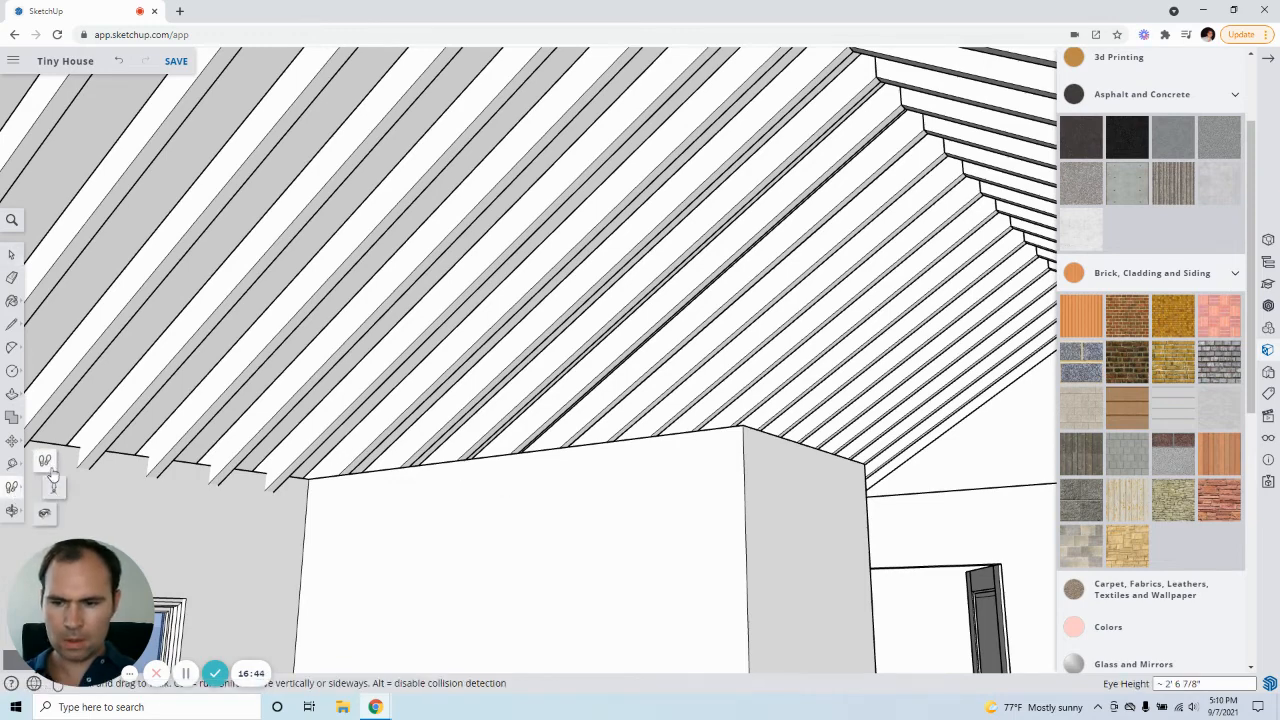
{"action": "left_click", "coordinate": [48, 513]}
{"action": "left_click_drag", "start_coordinate": [497, 348], "coordinate": [630, 475]}
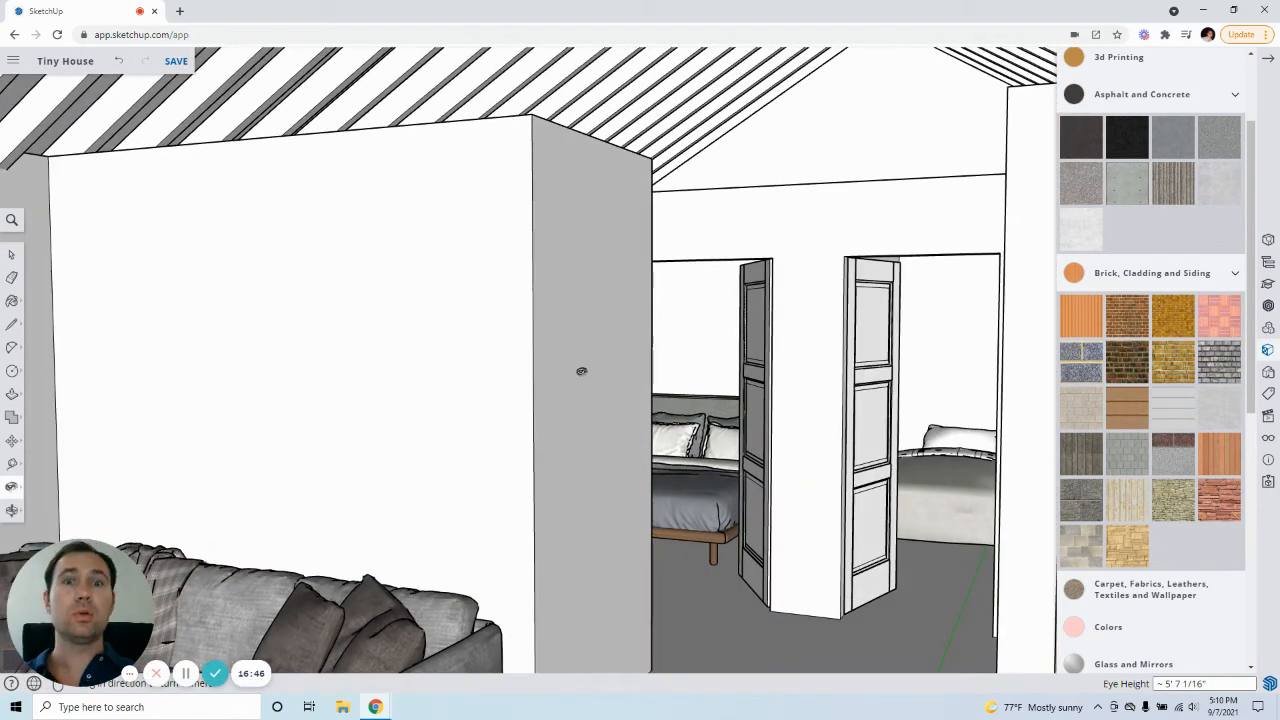
{"action": "left_click_drag", "start_coordinate": [582, 371], "coordinate": [256, 523]}
{"action": "left_click_drag", "start_coordinate": [248, 505], "coordinate": [706, 280]}
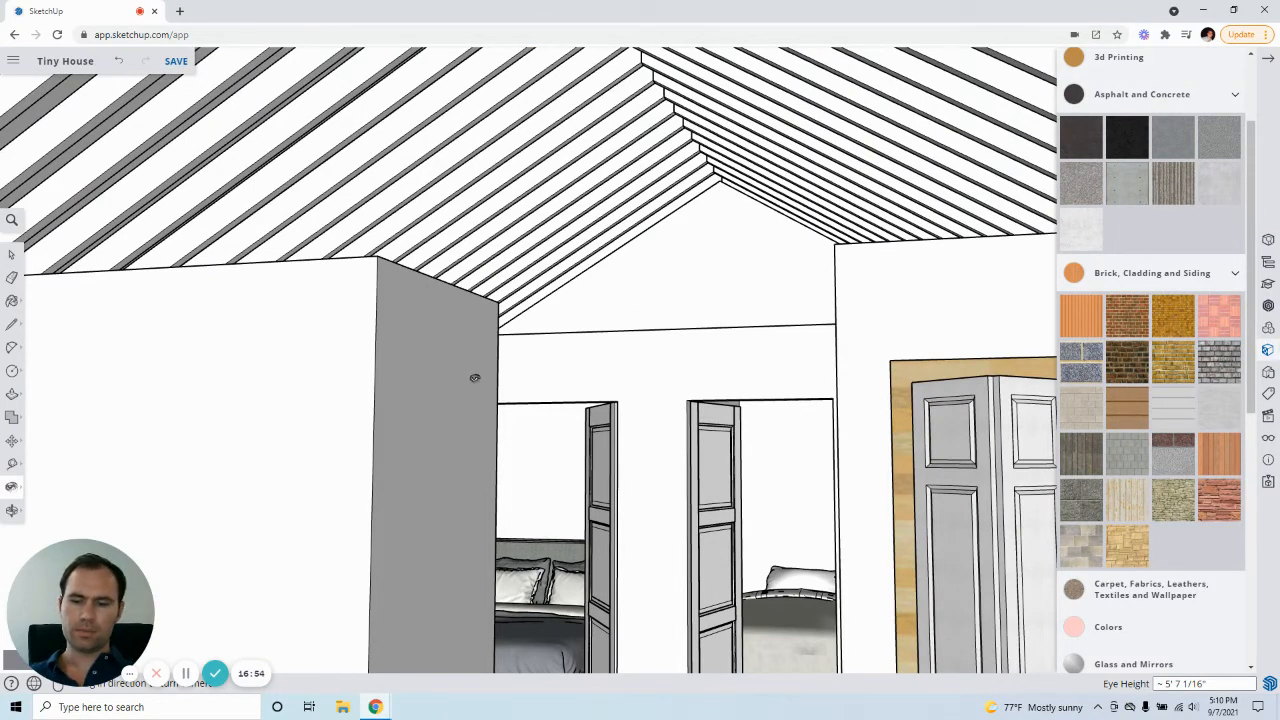
{"action": "scroll", "coordinate": [1213, 78], "scroll_direction": "up", "scroll_amount": 3}
{"action": "left_click", "coordinate": [1234, 64]}
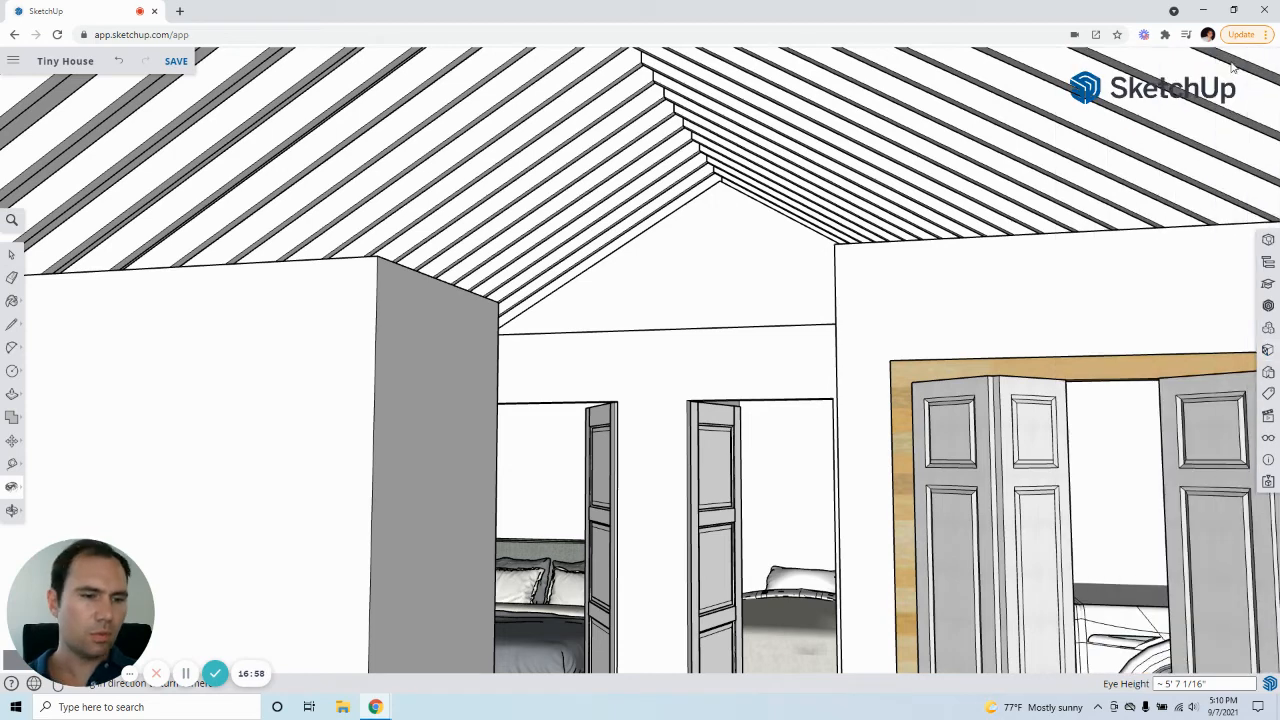